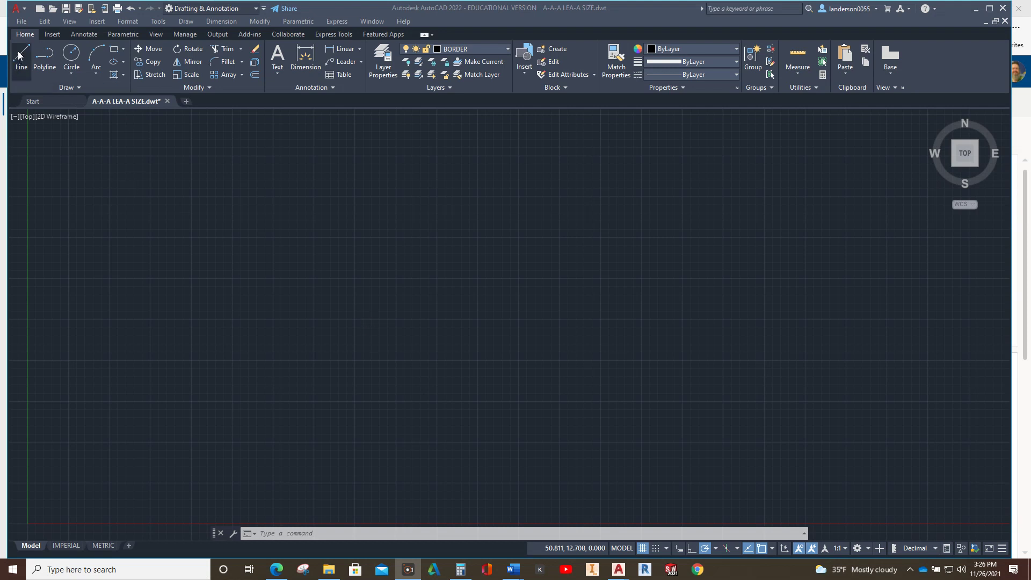
Draw a closed rectangle of lines, 6 units wide and 1.5 units high, in the empty drawing area
click(279, 325)
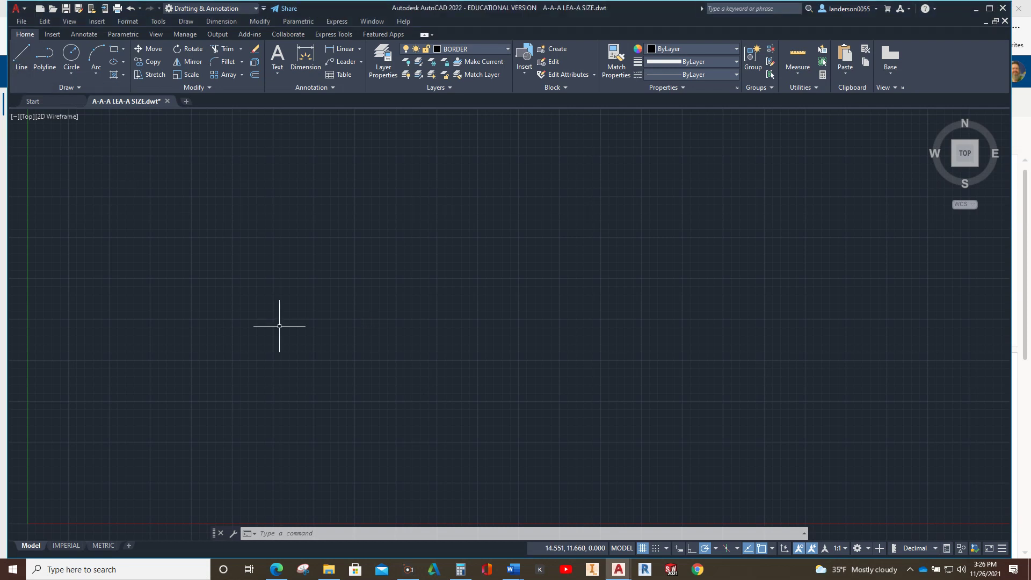
click(350, 159)
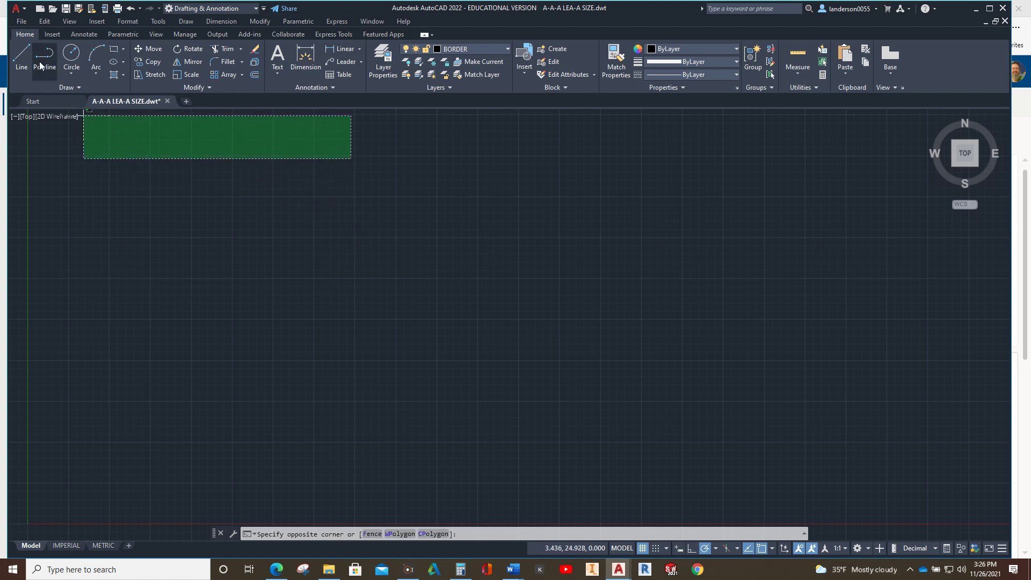
click(21, 54)
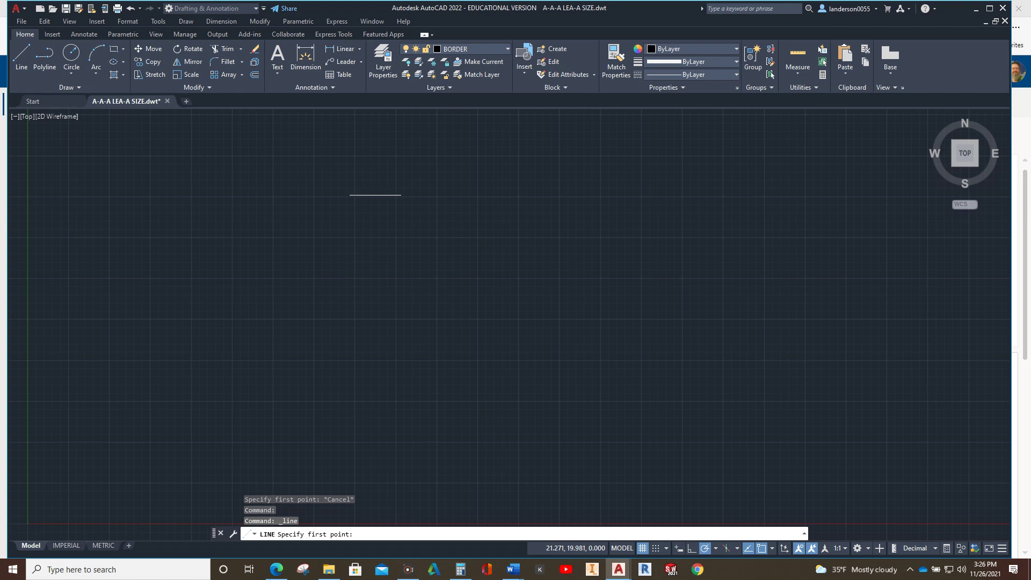
click(342, 183)
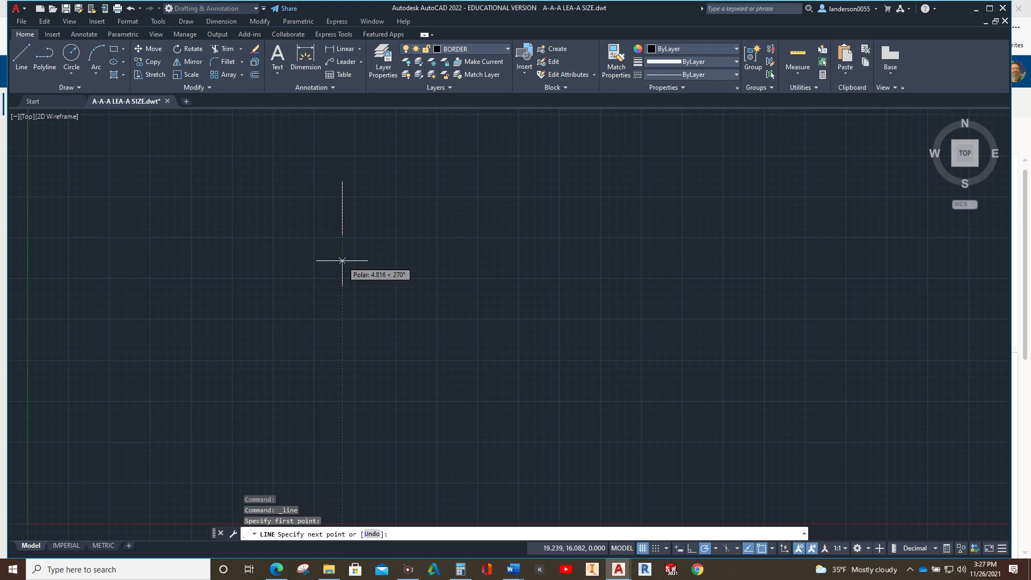
text(1.5)
key(Return)
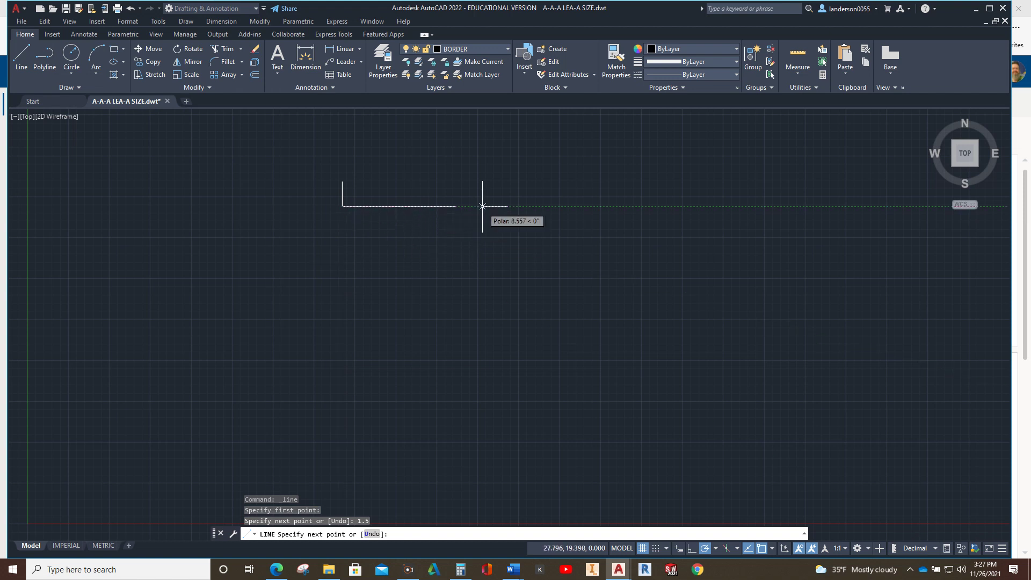
text(6)
key(Return)
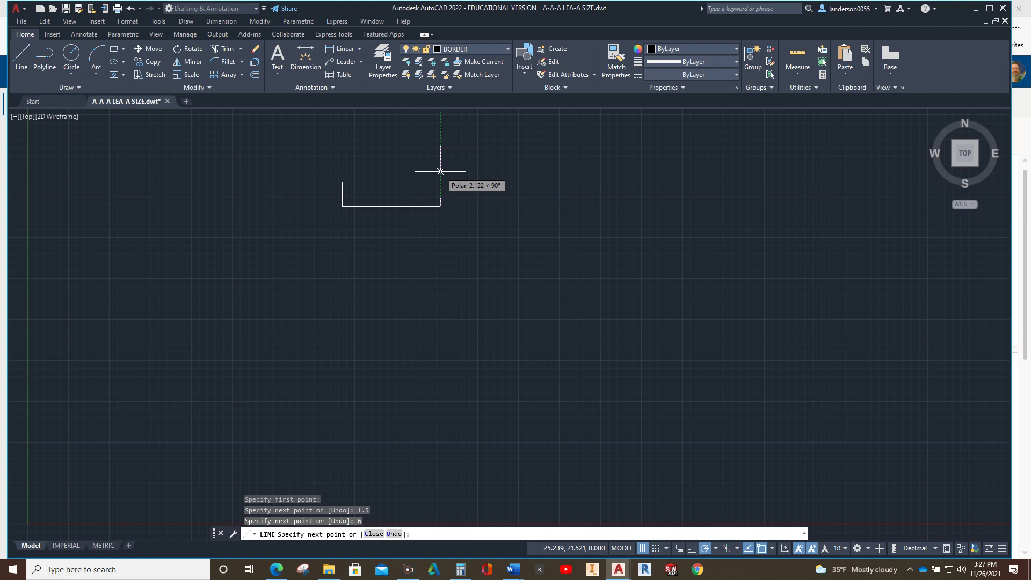
text(1.5)
key(Return)
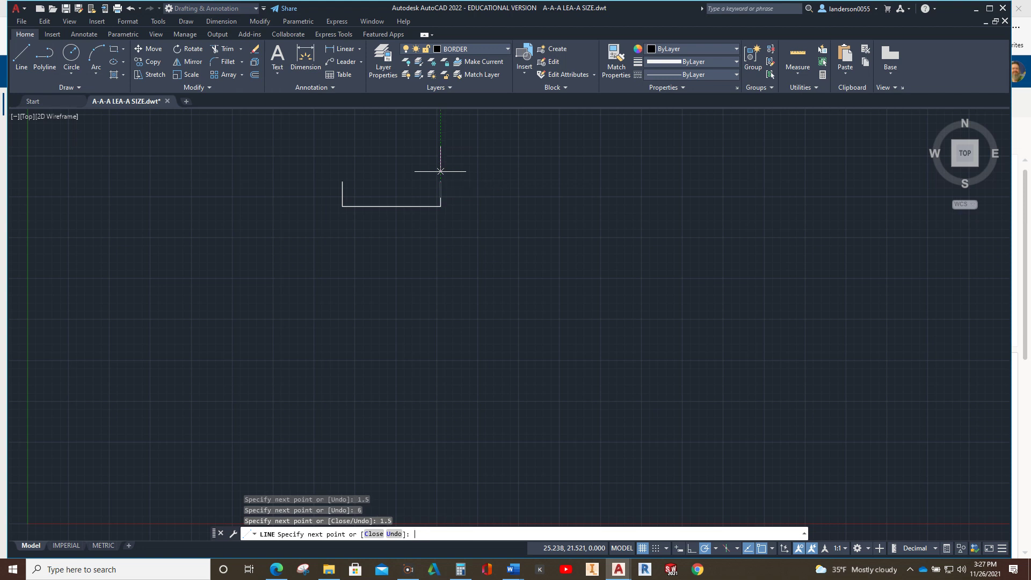
text(c)
key(Return)
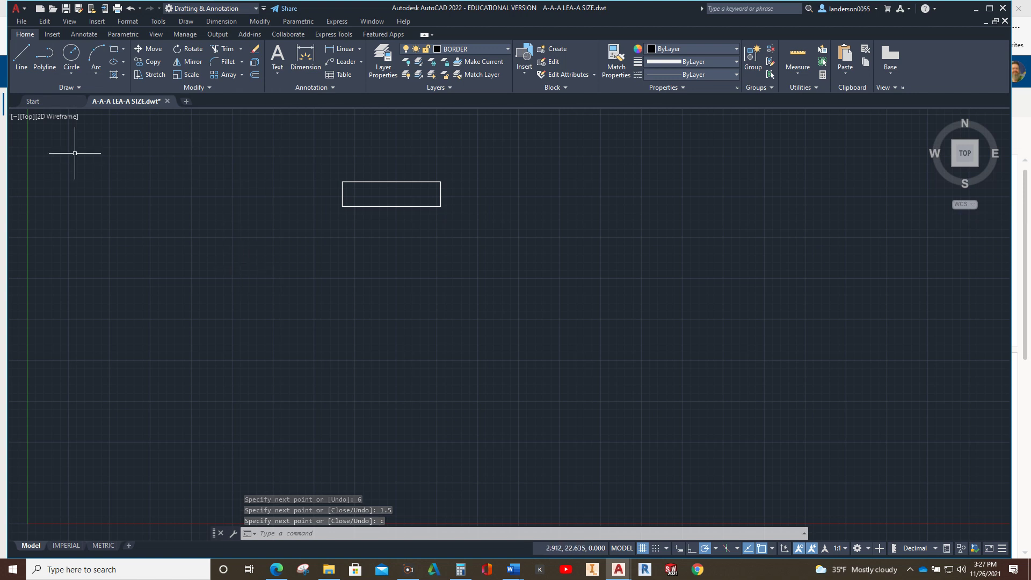
Draw a second closed rectangle of lines, 6 wide and 1 high, below the first with their left edges aligned
click(22, 68)
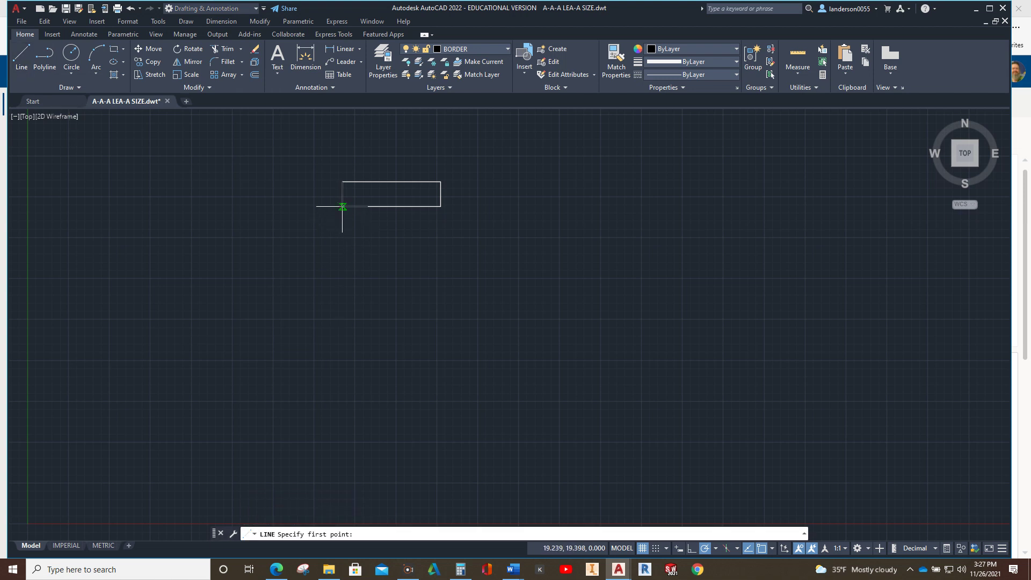
click(342, 273)
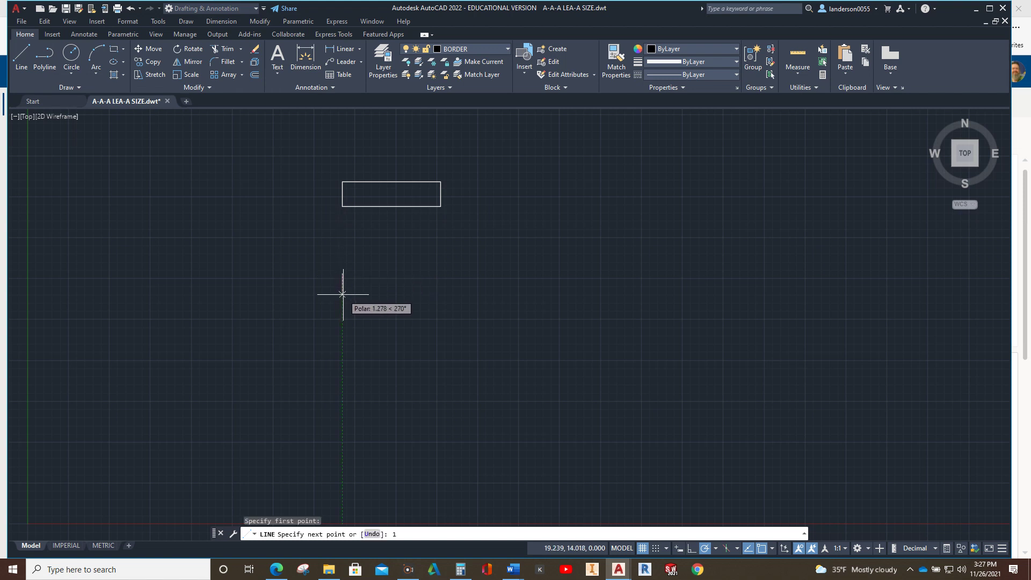
key(Return)
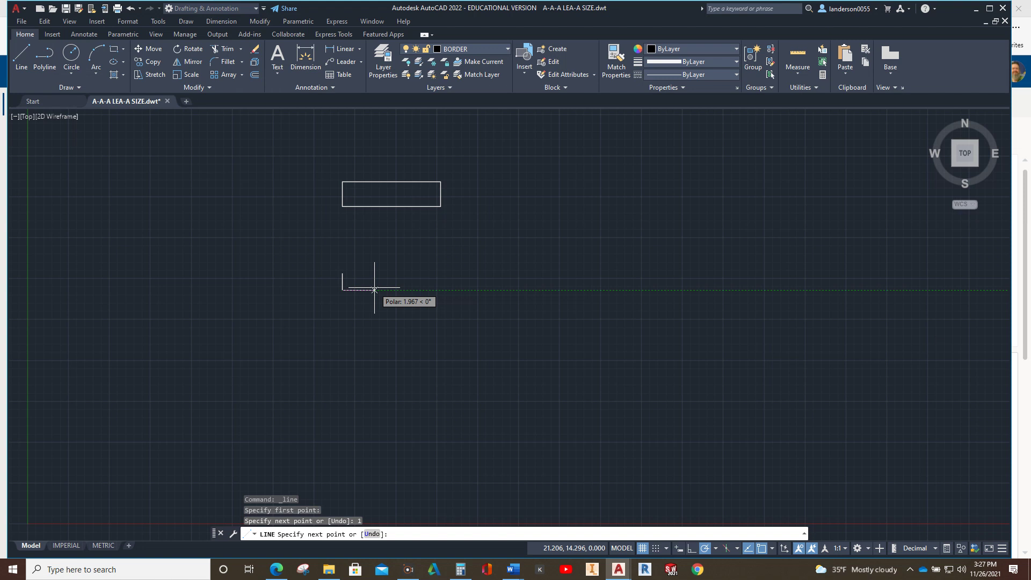
text(6)
key(Return)
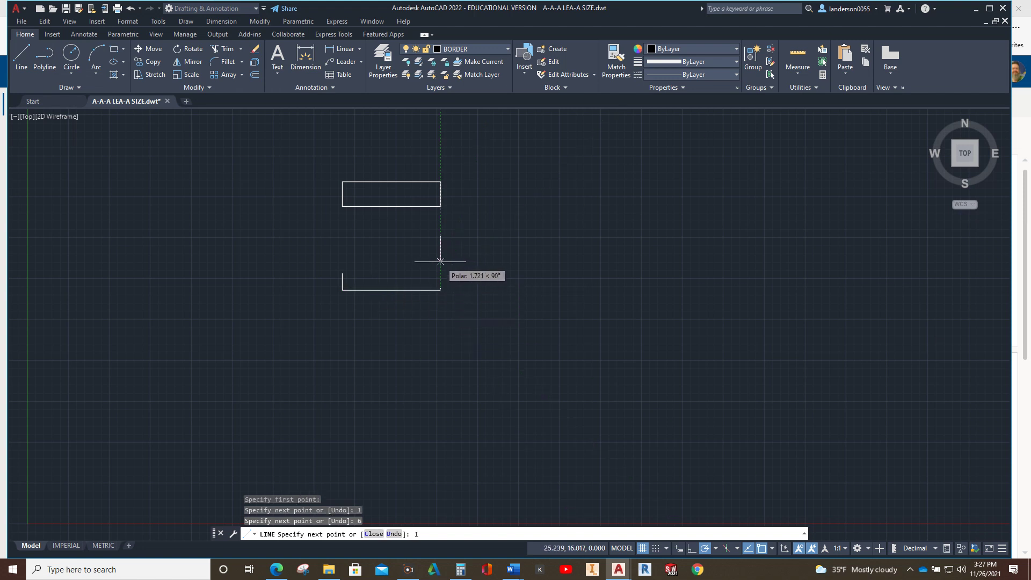
text(1)
key(Return)
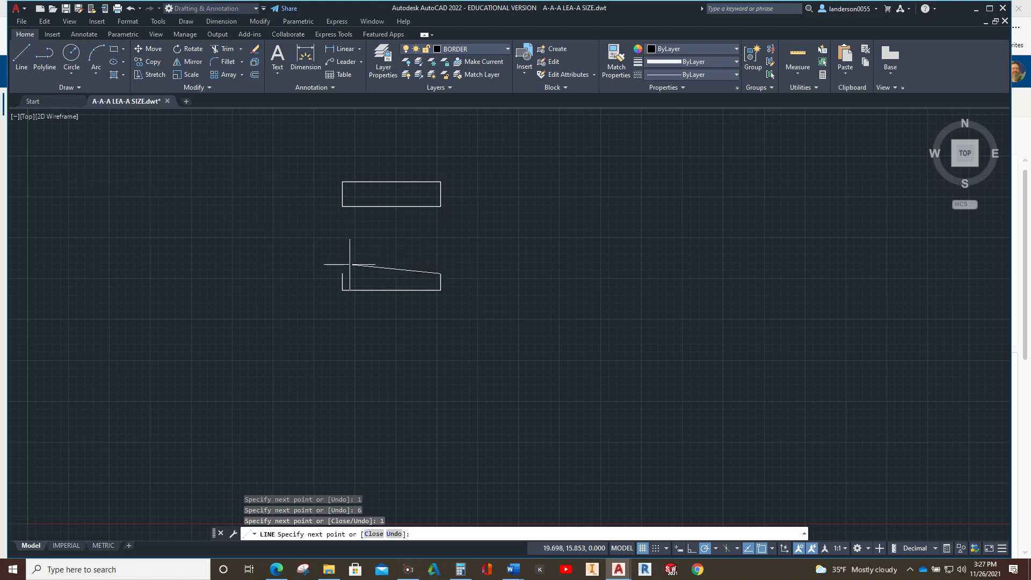
text(c)
key(Return)
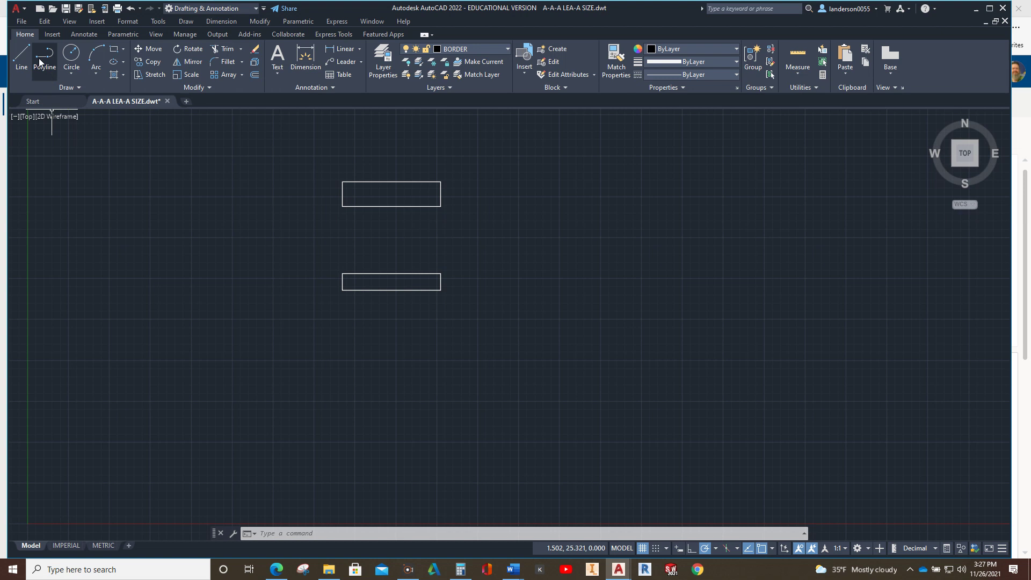
Offset the upper rectangle's bottom edge 0.75 inward to create a horizontal centerline
click(255, 75)
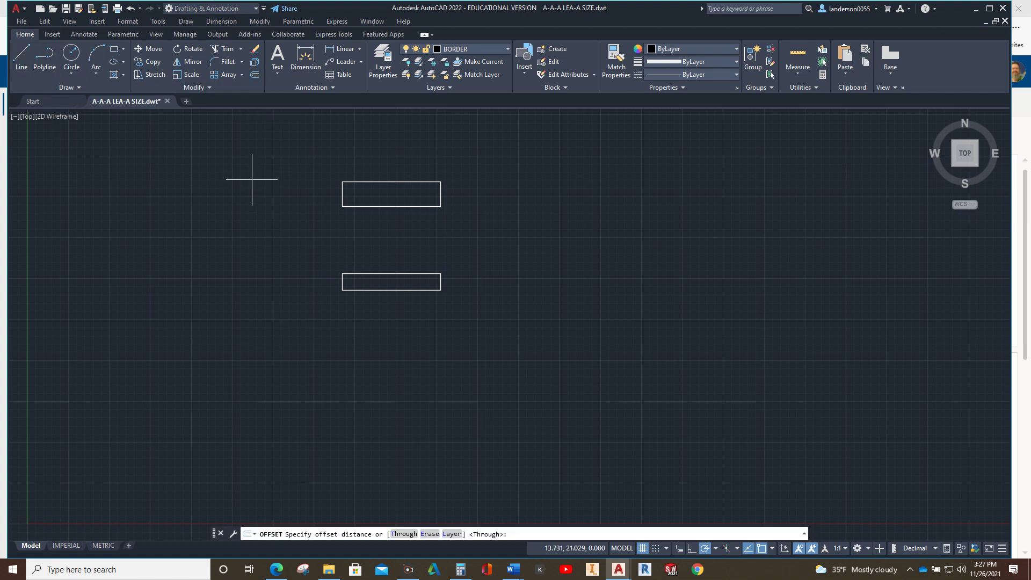
text(.75)
key(Return)
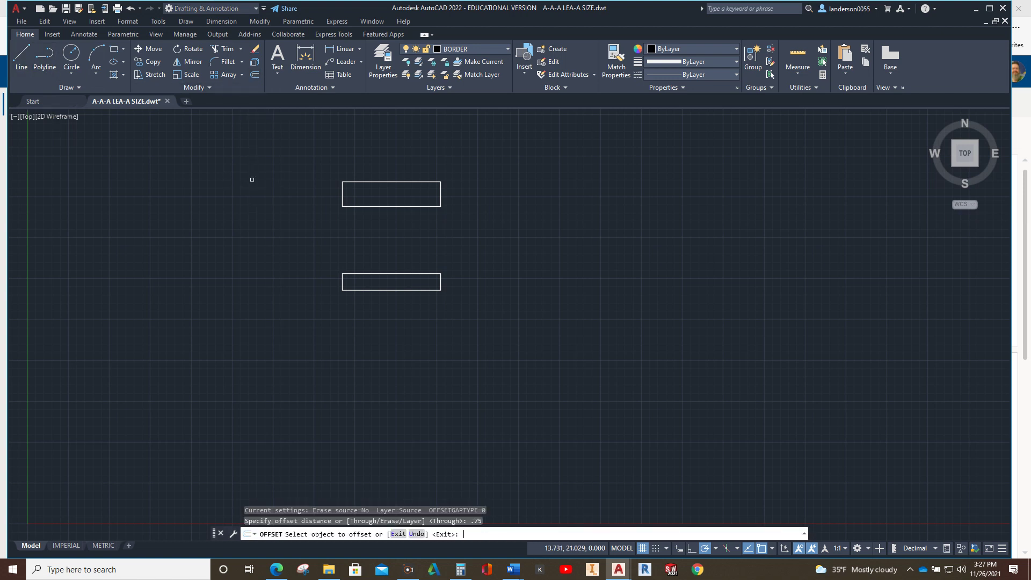
click(376, 206)
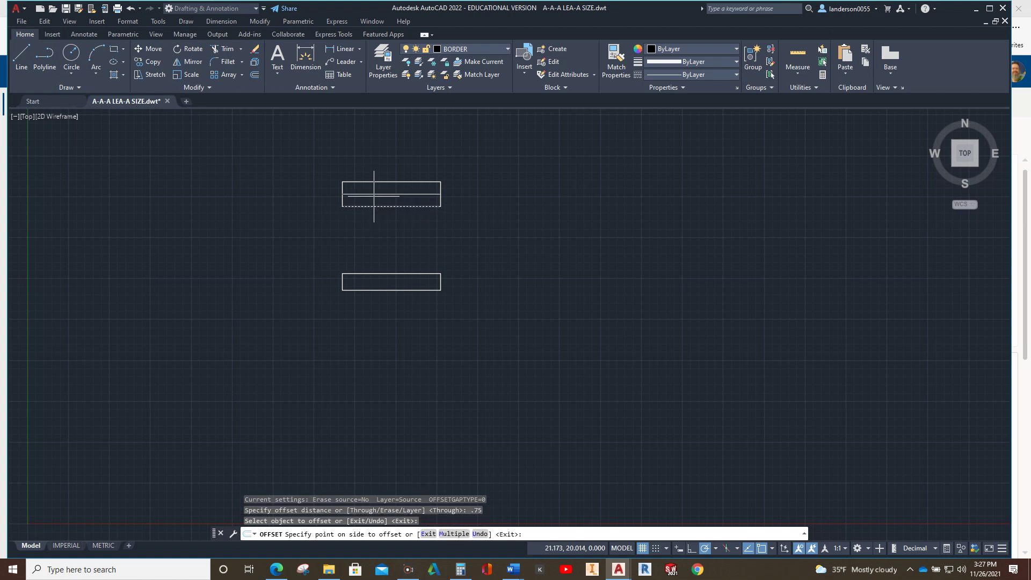
click(326, 183)
Offset the upper rectangle's left edge 1 unit to the right, inside the rectangle
scroll(379, 168, up, 4)
scroll(372, 166, up, 2)
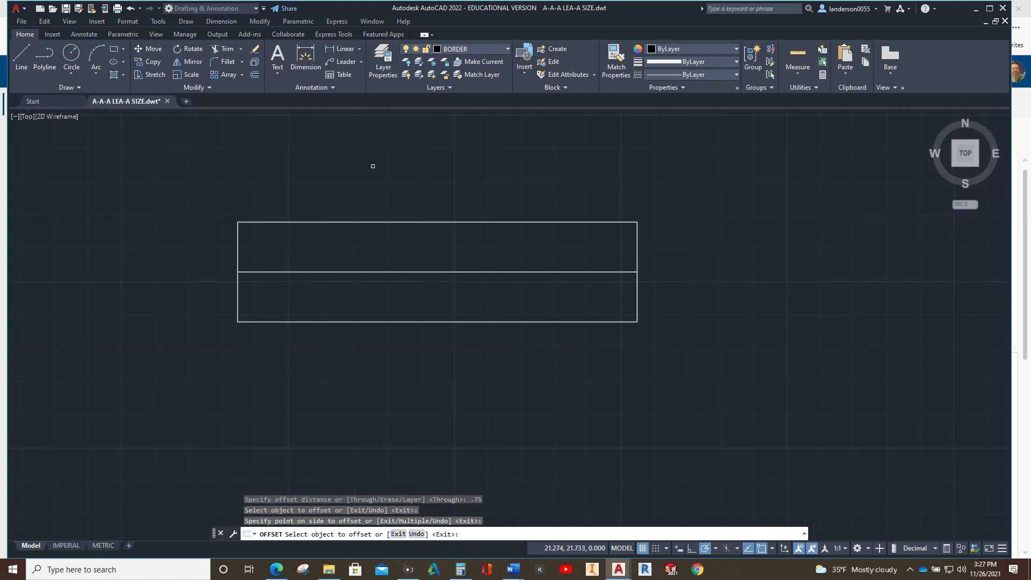
click(255, 75)
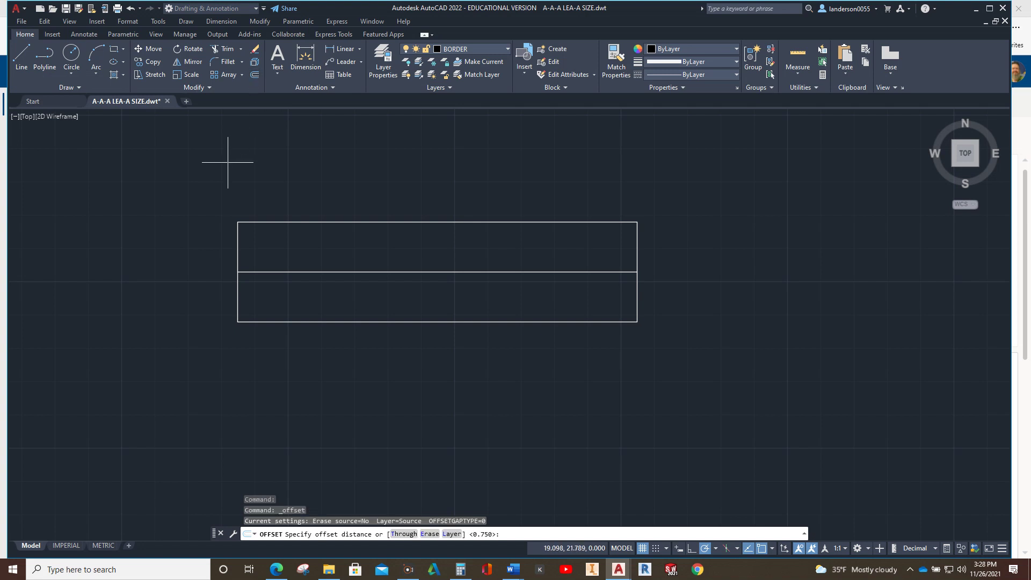
text(1)
key(Return)
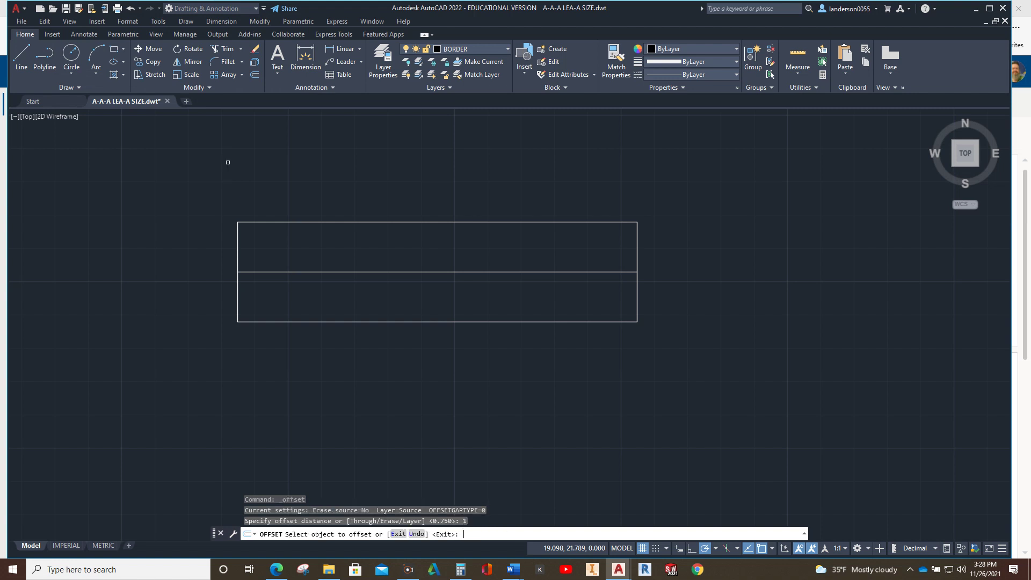
click(236, 286)
click(277, 295)
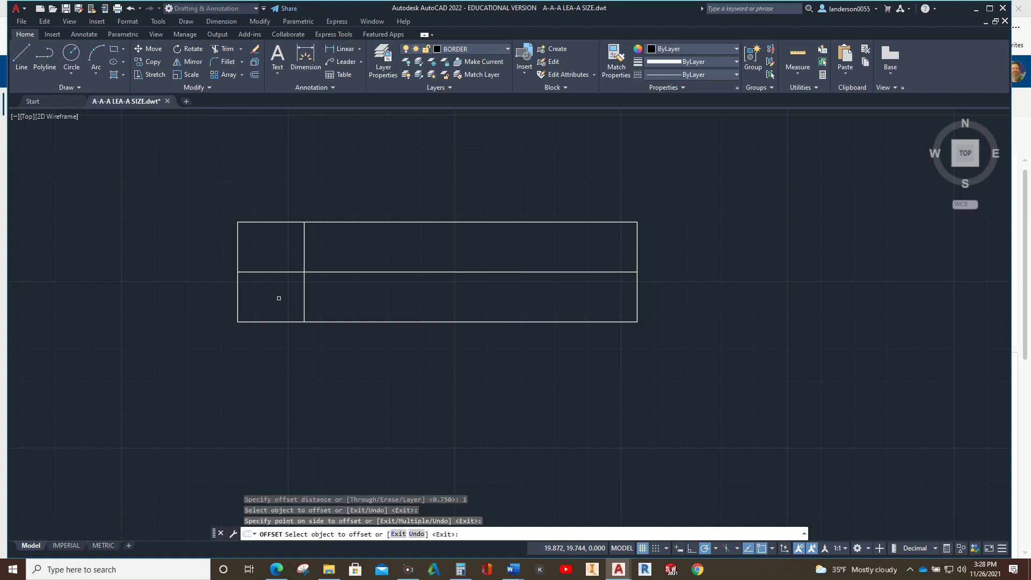
Offset the upper rectangle's left edge 2.5 units inward to add a second vertical construction line
click(254, 75)
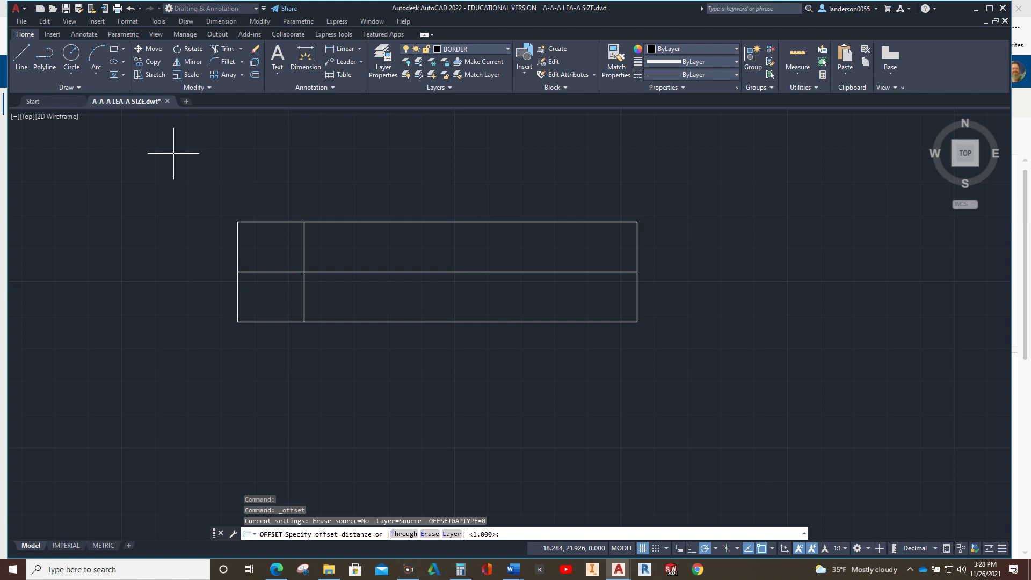
text(2.5)
key(Return)
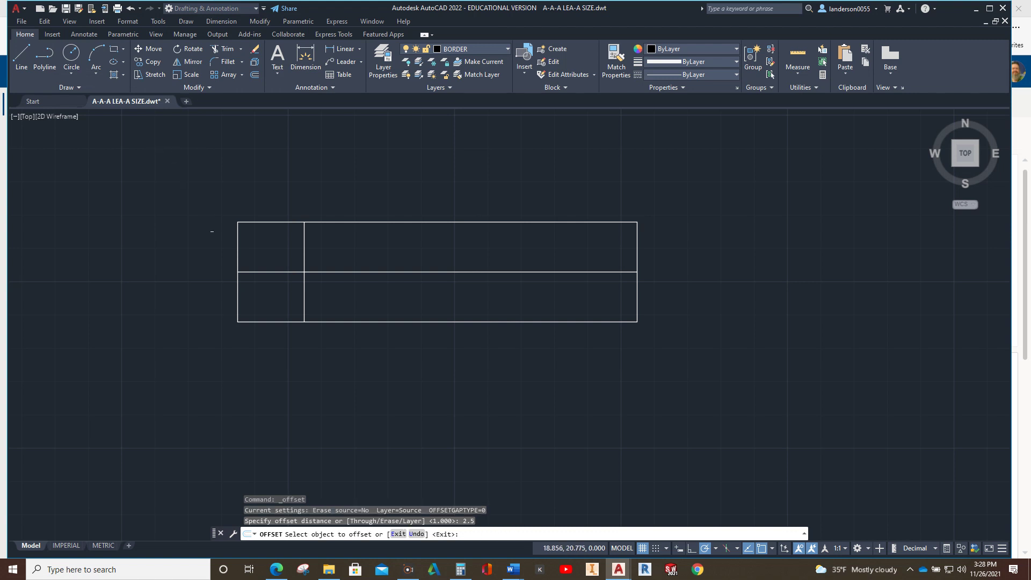
click(238, 252)
click(273, 259)
Offset the upper rectangle's left edge 3.25 units inward to add a third vertical construction line
click(254, 76)
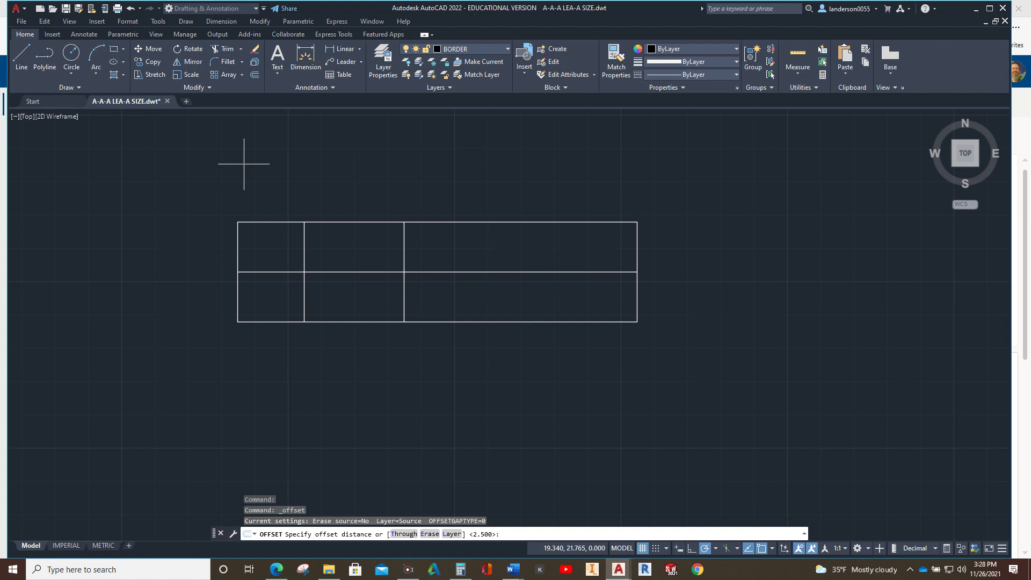
text(3.25)
key(Return)
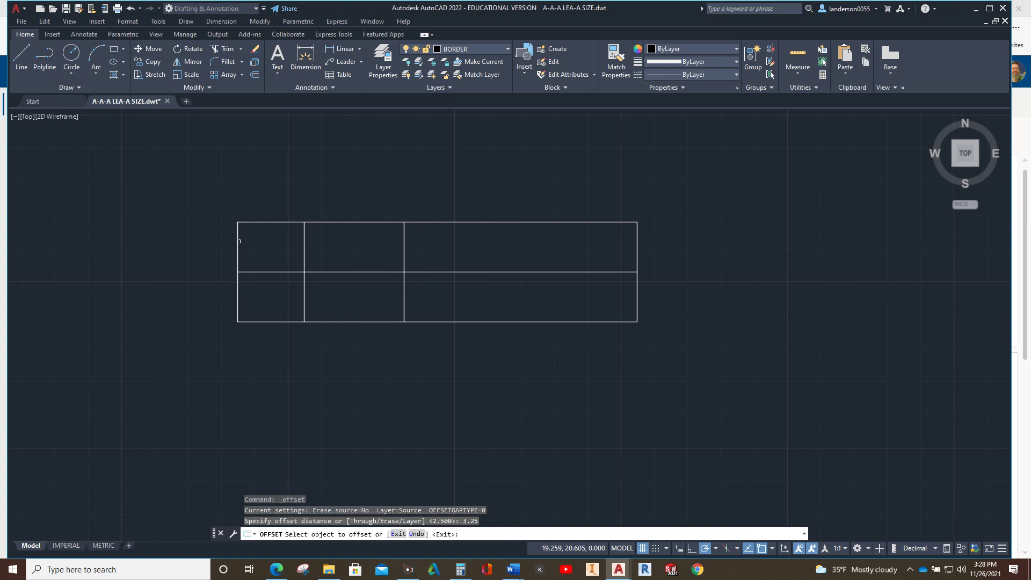
click(237, 242)
click(257, 242)
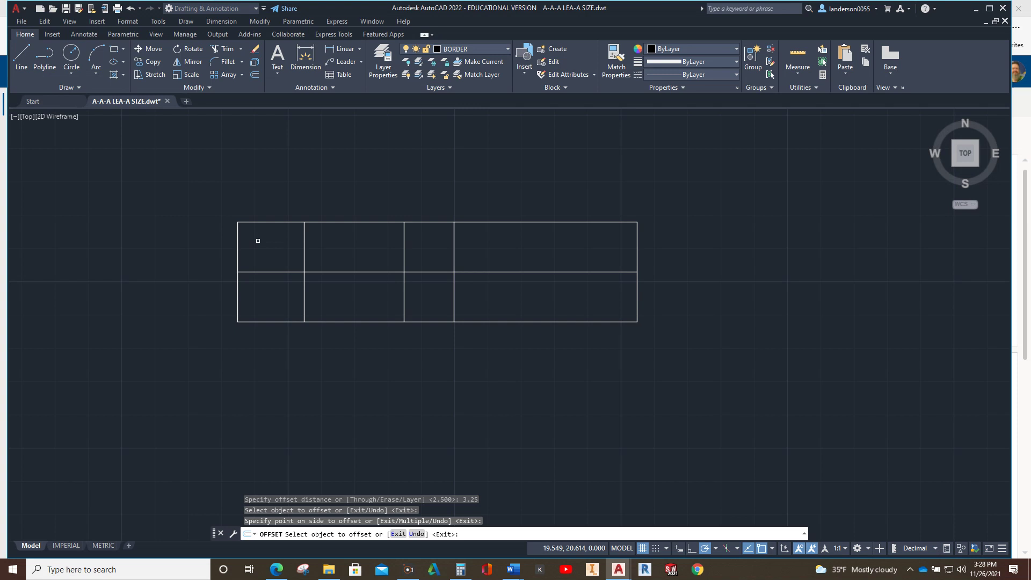
Offset the upper rectangle's left edge 4.75 units inward to add a fourth vertical construction line
click(256, 76)
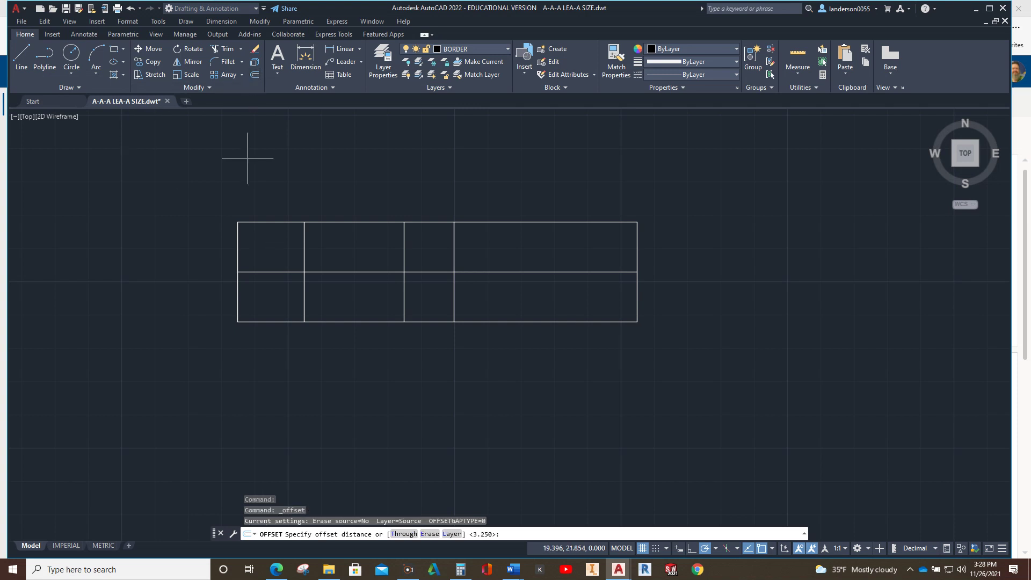
text(4.75)
key(Return)
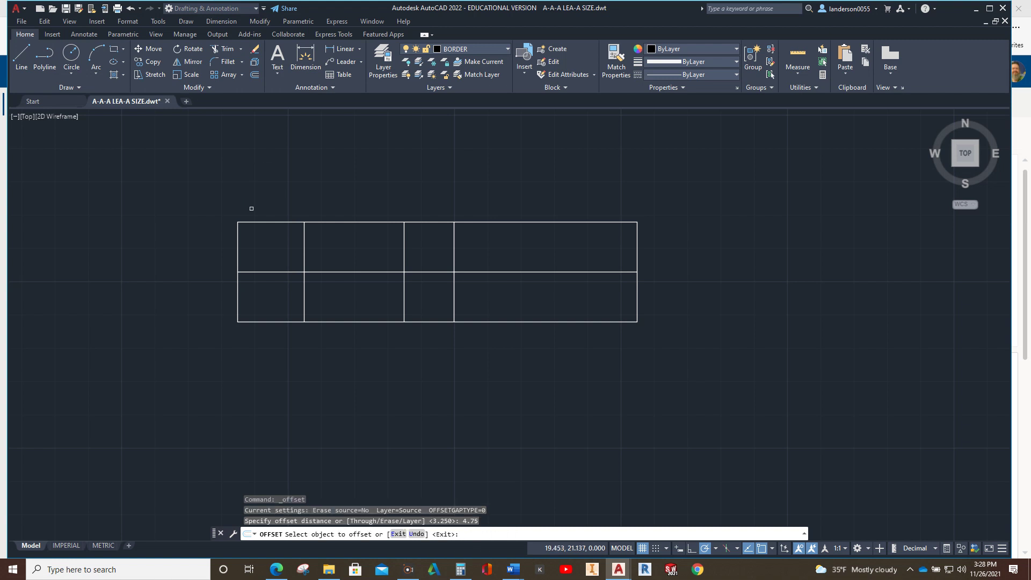
click(237, 247)
click(270, 255)
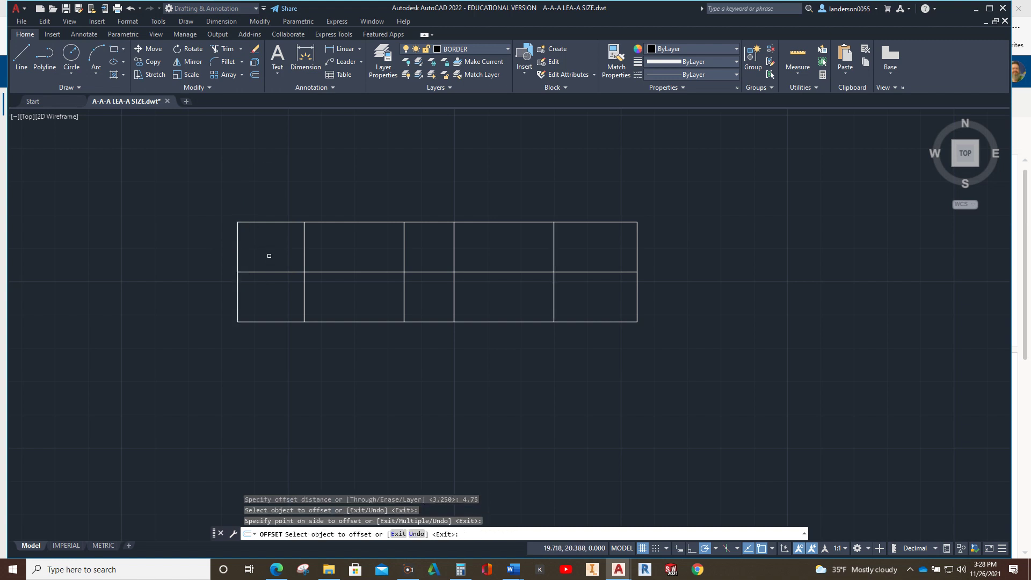
Draw a circle of diameter 1 centered where the first vertical construction line crosses the horizontal centerline
click(71, 74)
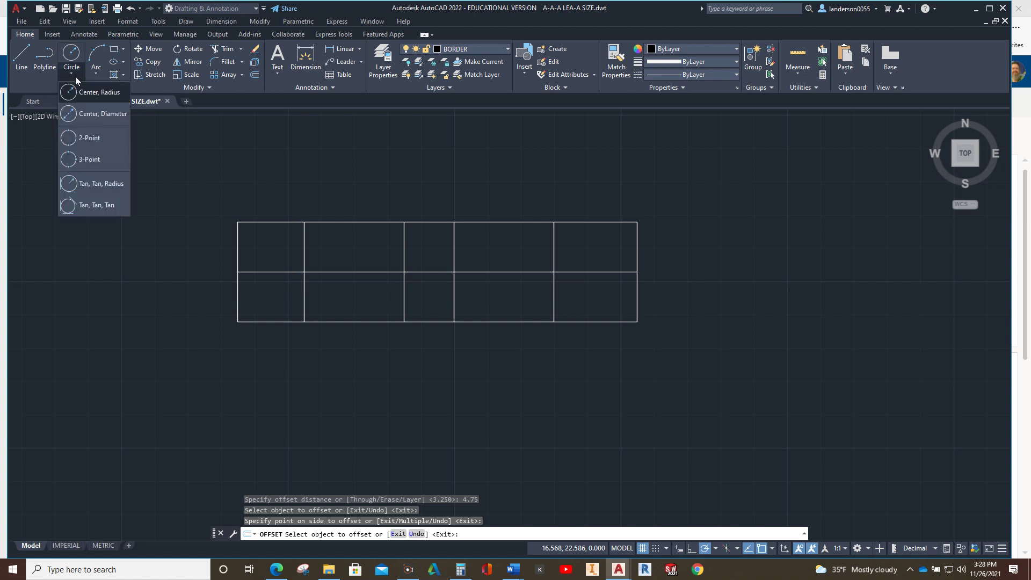
click(95, 112)
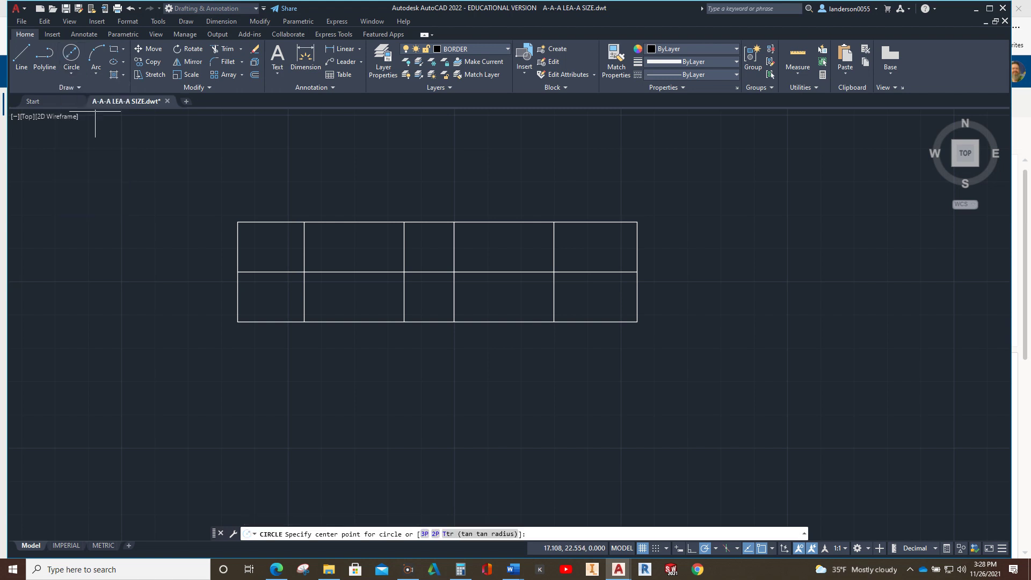
click(301, 272)
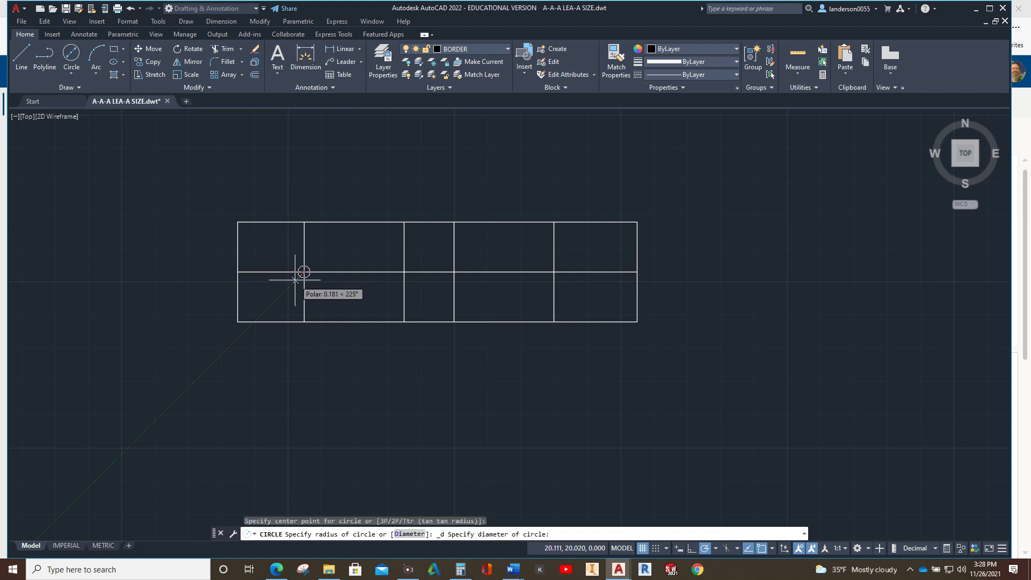
text(1)
key(Return)
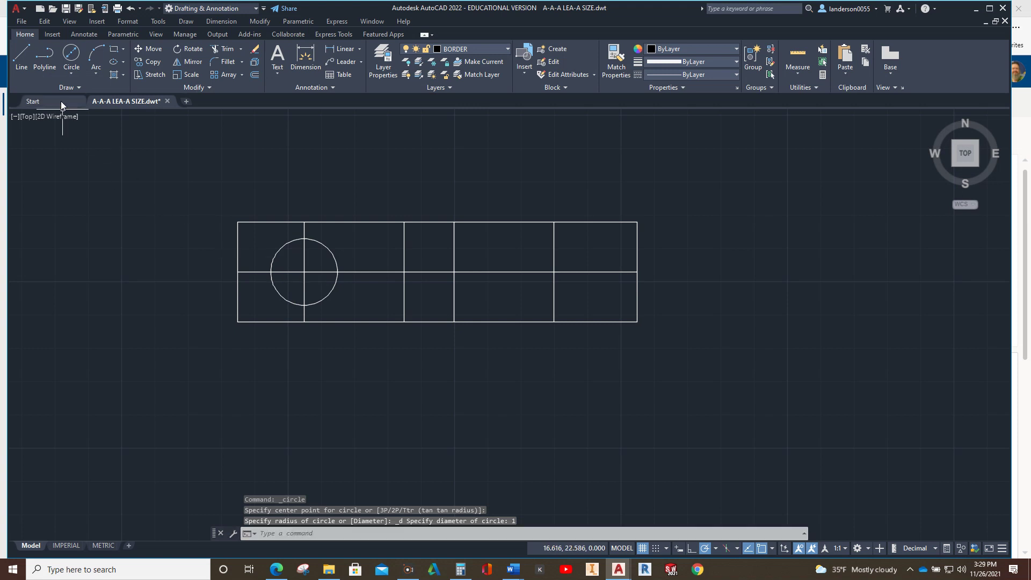
Draw a circle of diameter 0.5 centered where the second vertical construction line crosses the horizontal centerline
click(71, 74)
click(94, 112)
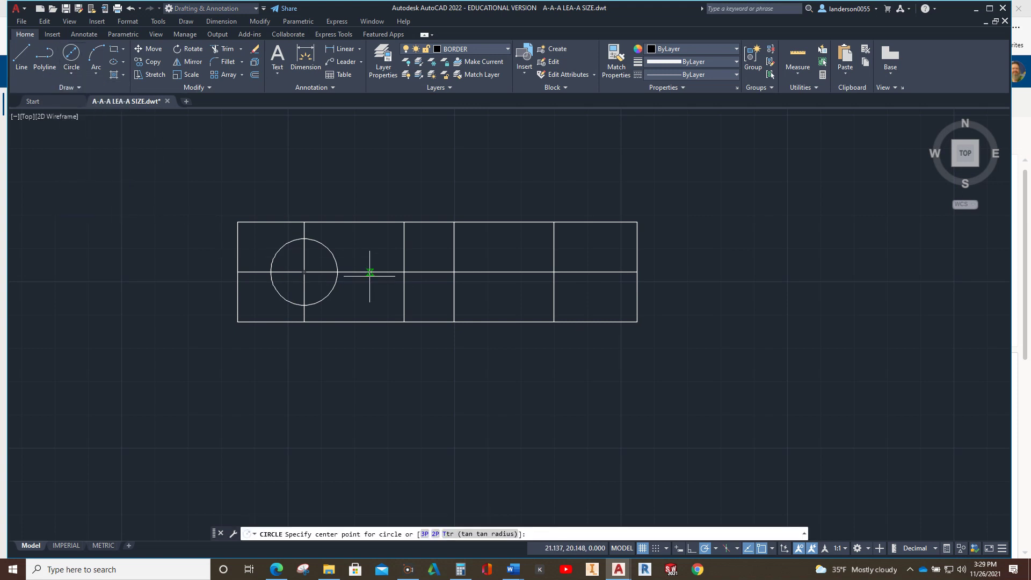
click(404, 272)
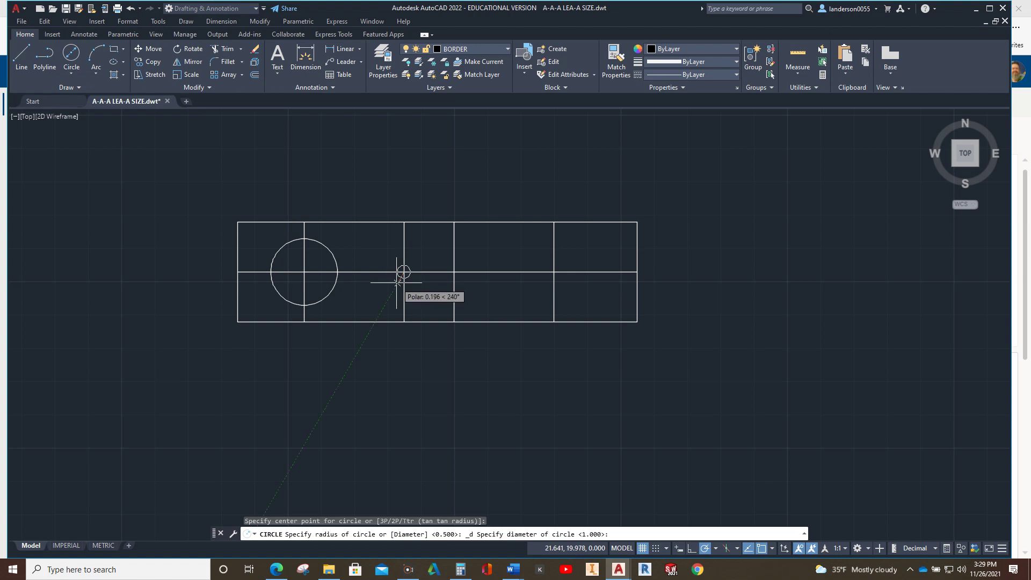
text(.5)
key(Return)
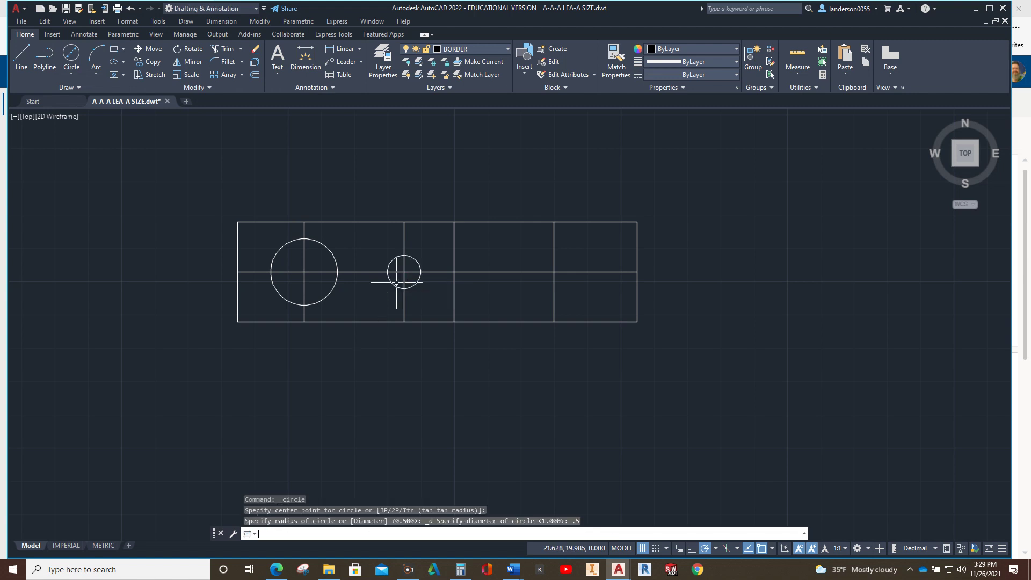
Draw a circle of radius 0.25 centered where the third vertical construction line crosses the horizontal centerline
key(Return)
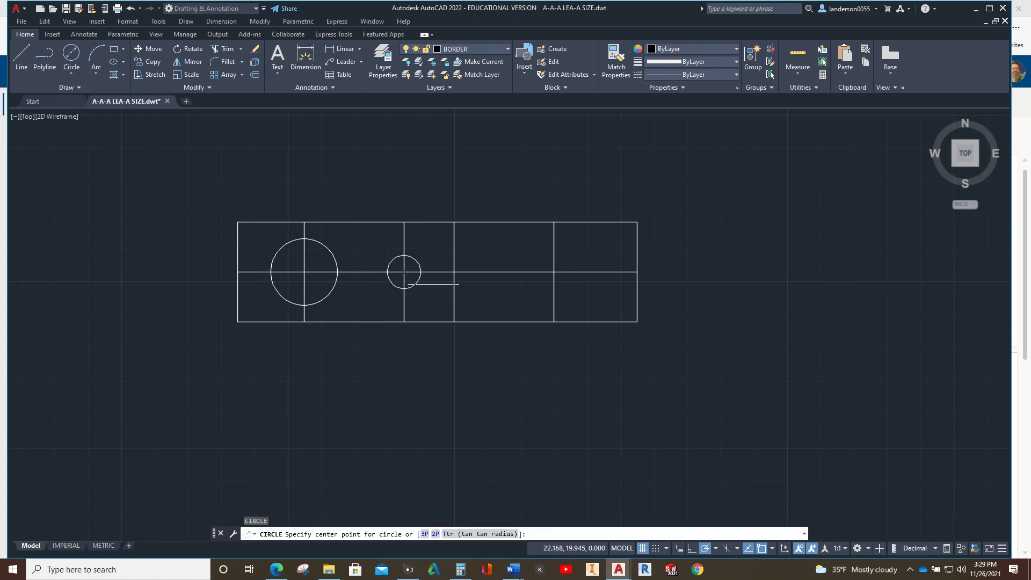
click(454, 272)
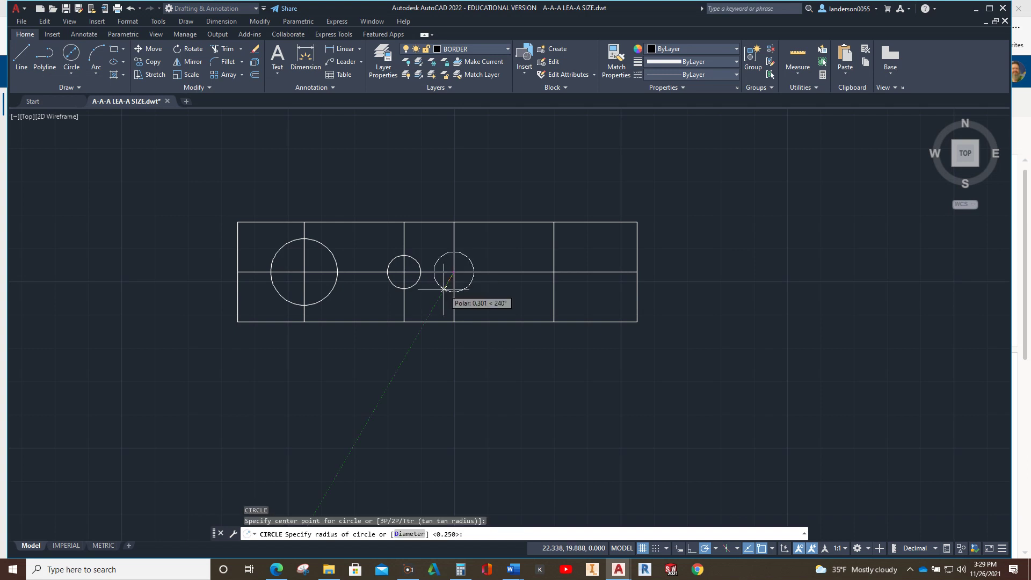
text(.25)
key(Return)
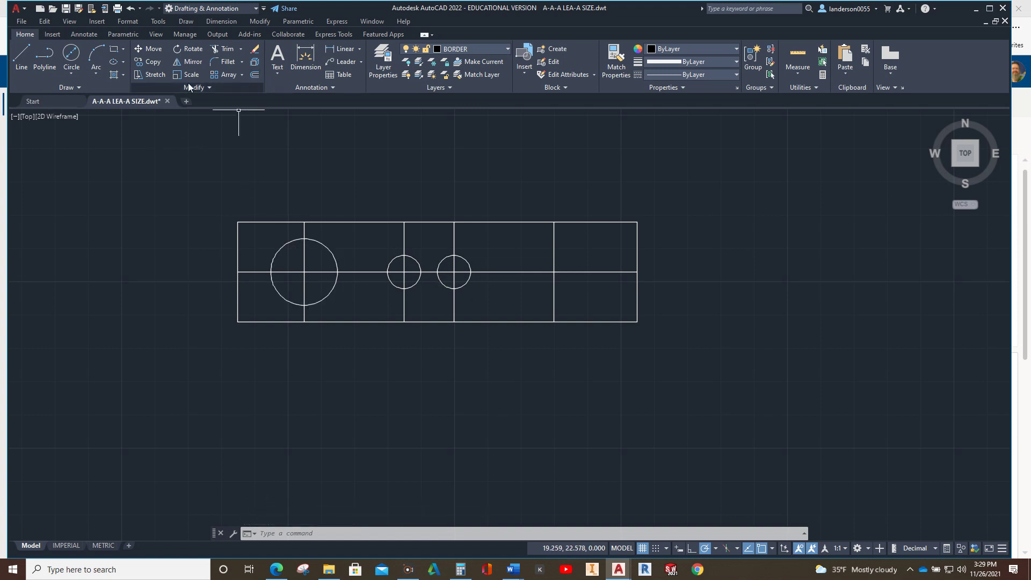
Draw a circle of diameter 0.56 centered where the fourth vertical construction line crosses the horizontal centerline
click(71, 72)
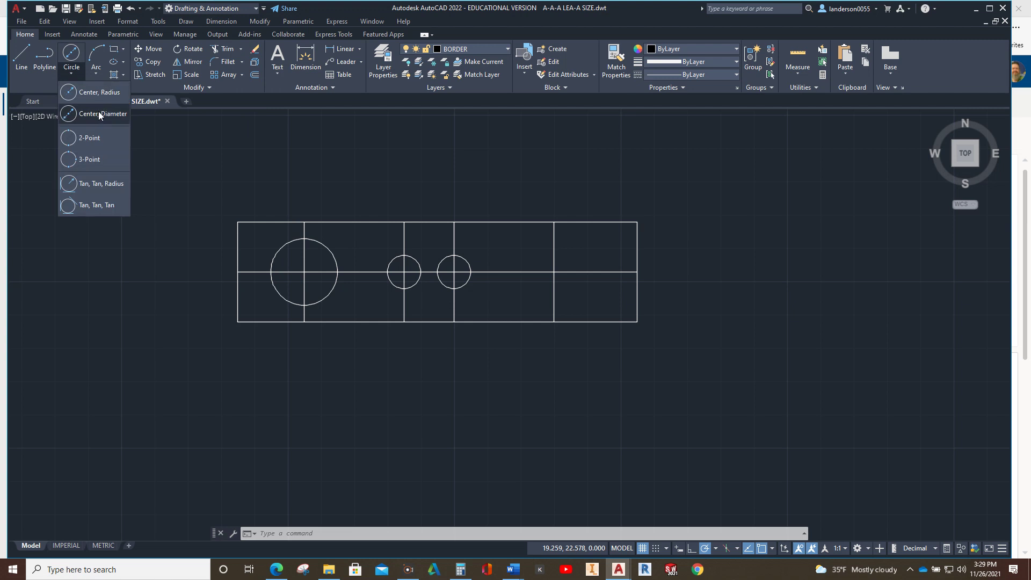
click(99, 114)
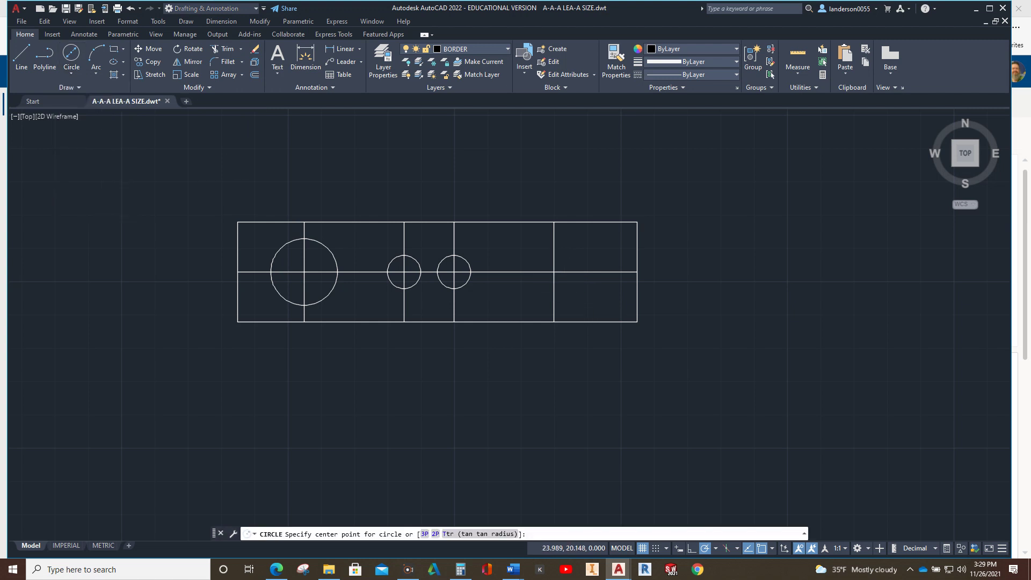
click(554, 272)
text(.56)
key(Return)
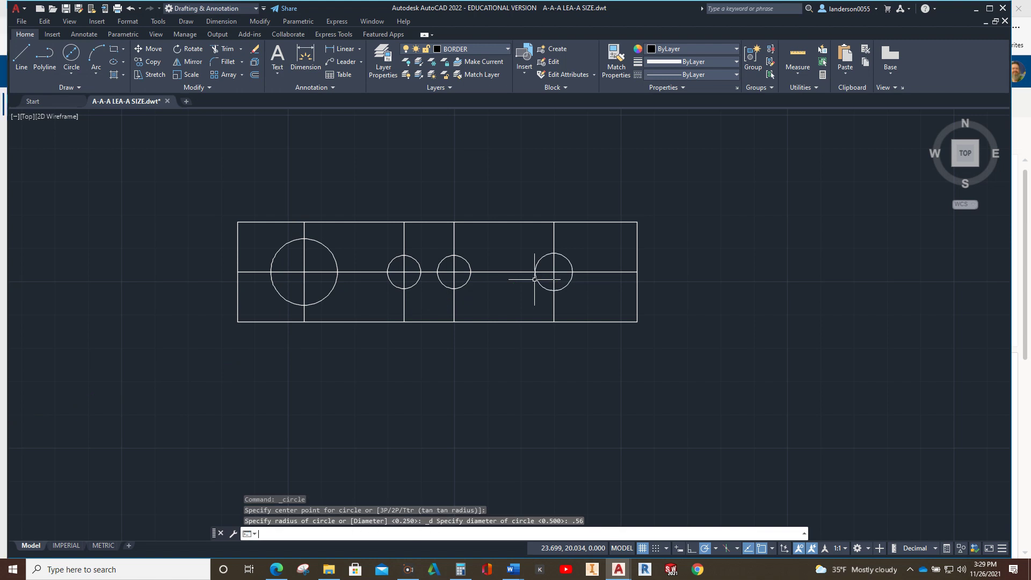
Draw a concentric circle of diameter 1.06 around the 0.56-diameter circle on the fourth vertical construction line
click(68, 75)
click(96, 113)
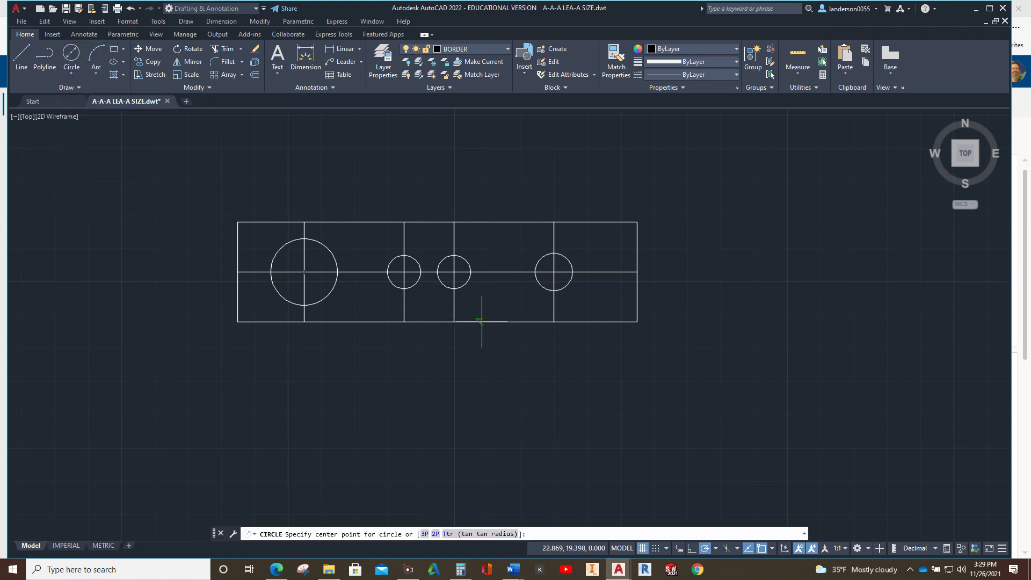
click(554, 272)
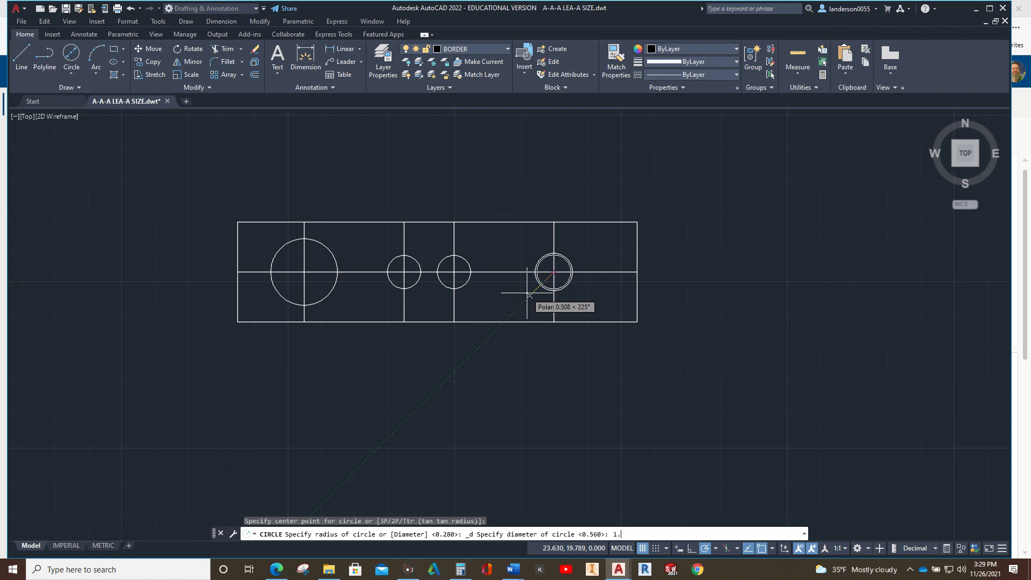
text(1.06)
key(Return)
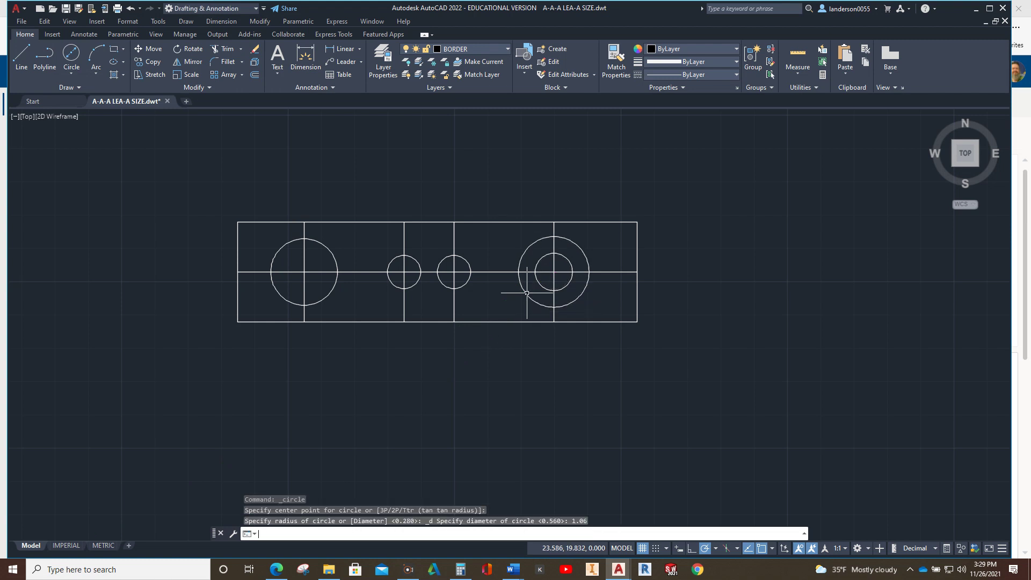
key(Escape)
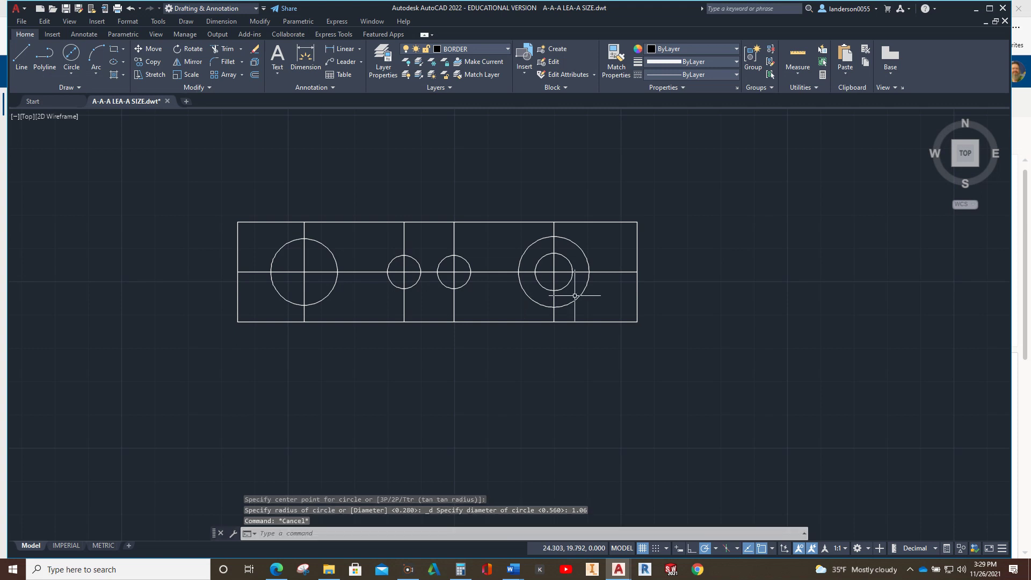
Delete the horizontal centerline and all four vertical construction lines from the upper rectangle
click(600, 271)
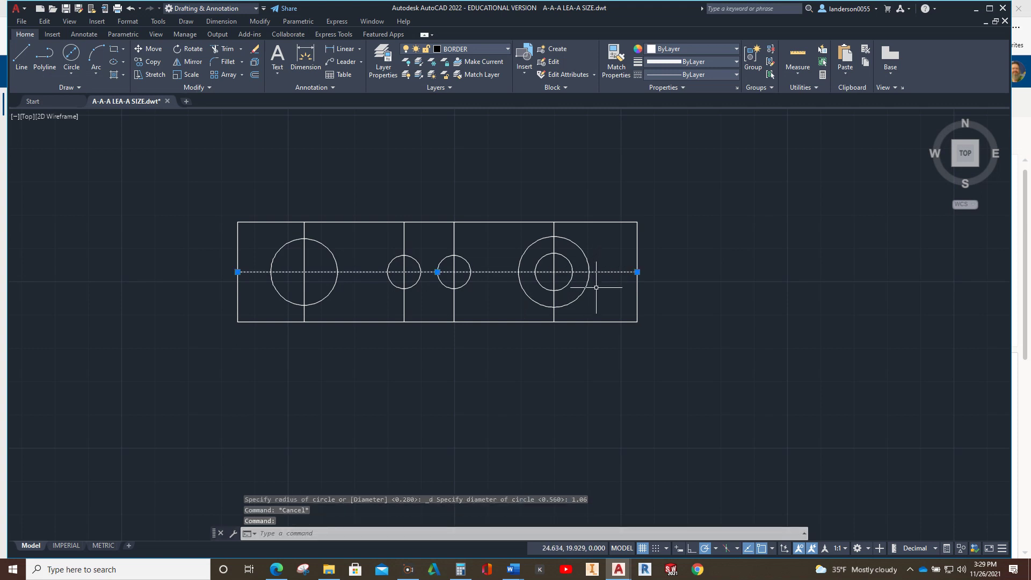
click(553, 314)
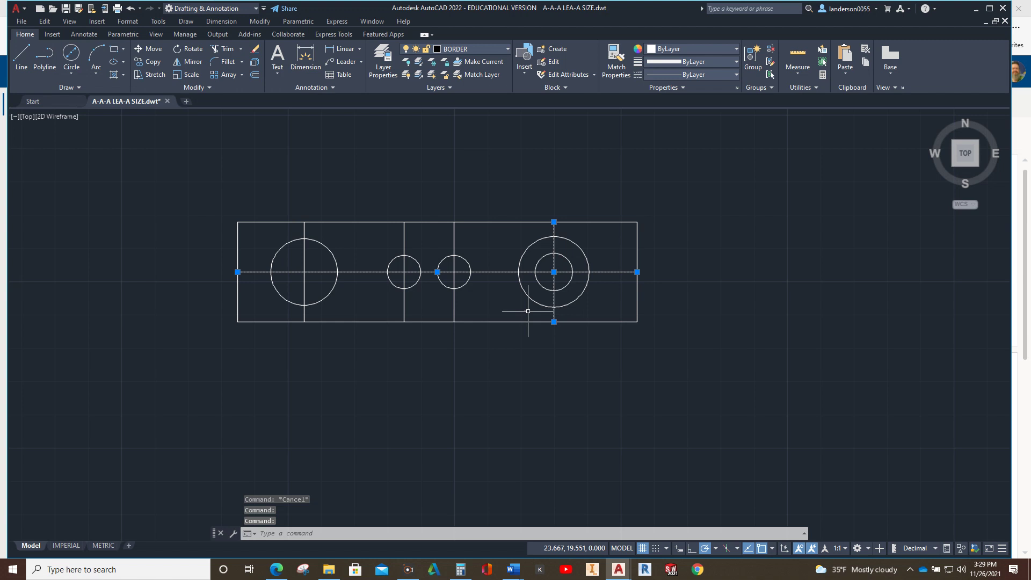
click(454, 310)
click(404, 306)
click(304, 314)
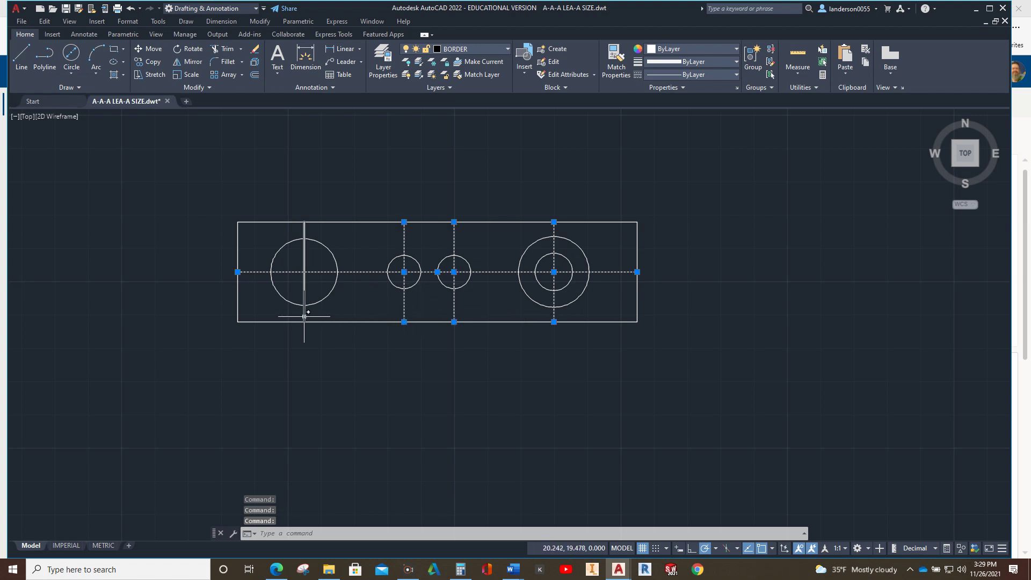
key(Delete)
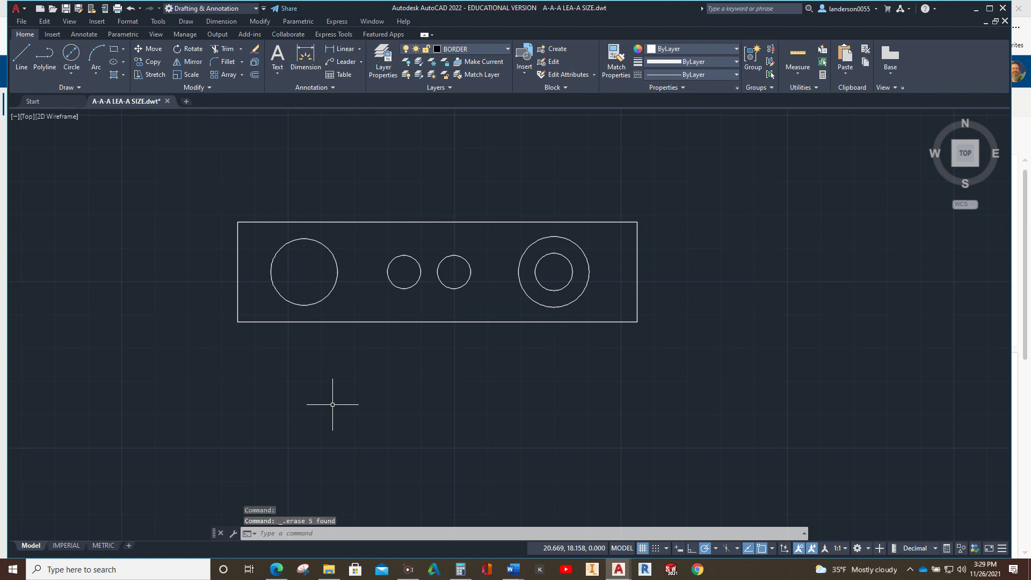
Draw a vertical projection line from the leftmost circle's left quadrant down to the lower rectangle's bottom edge
scroll(332, 405, down, 4)
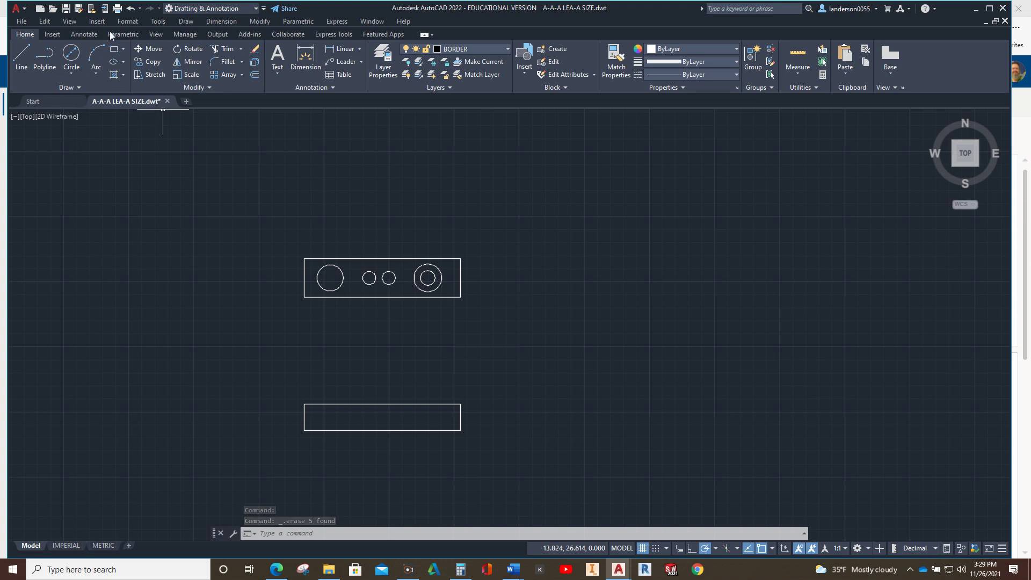
click(22, 57)
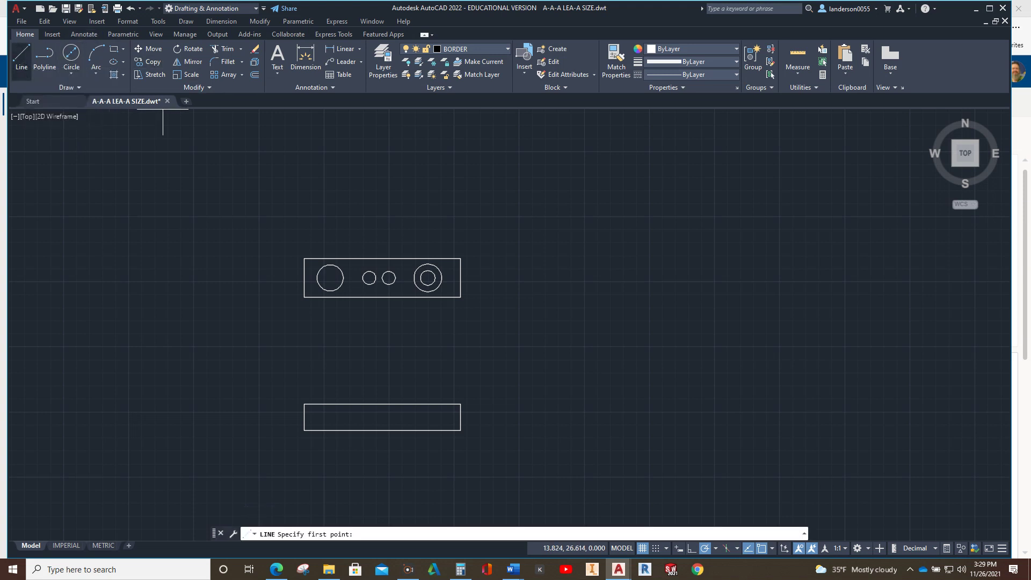
click(317, 277)
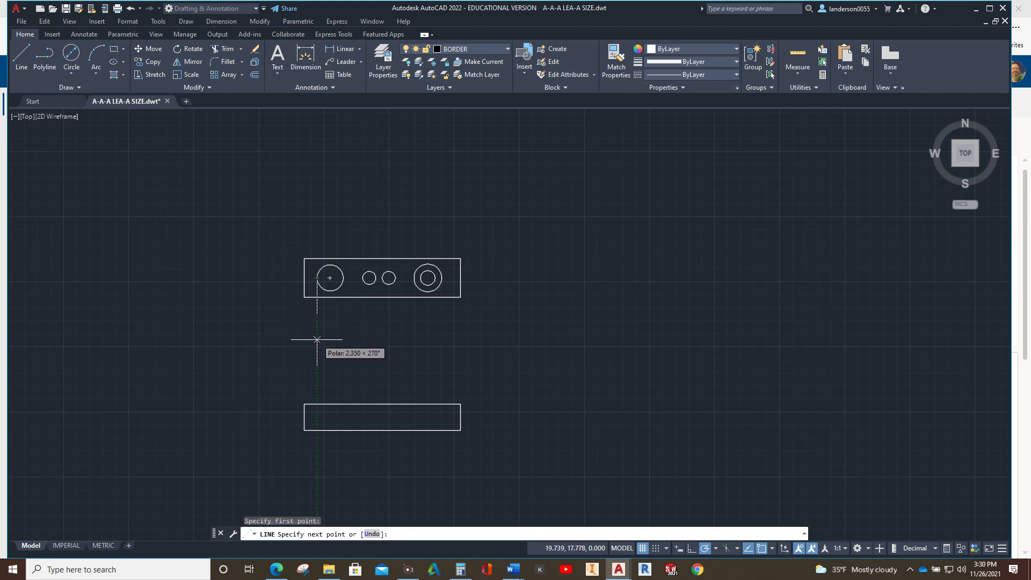
click(316, 430)
key(Escape)
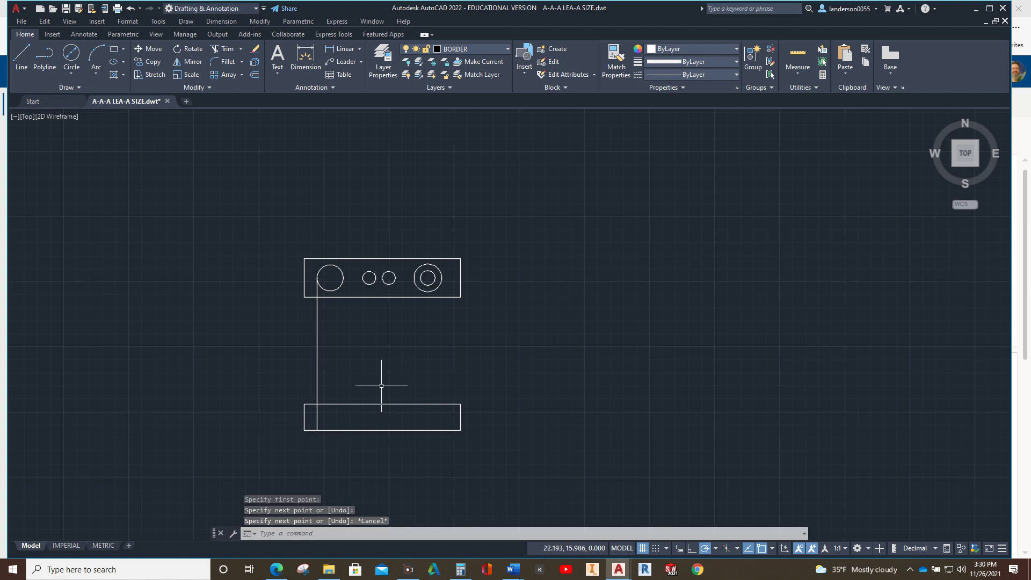
key(Return)
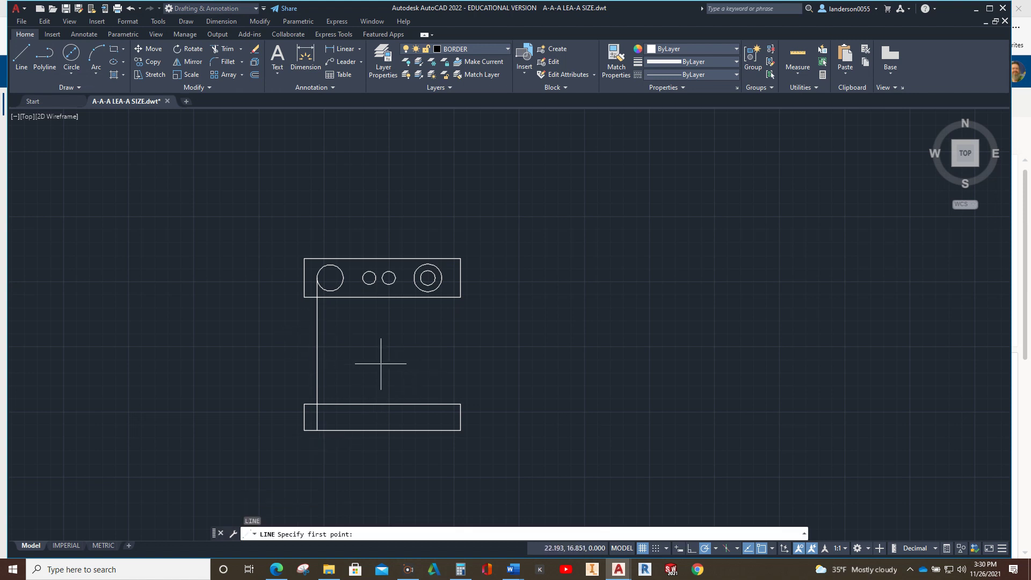
key(Escape)
key(Escape)
Copy the projection line from its top end to the leftmost circle's right quadrant and to both side quadrants of the two 0.5-diameter circles
click(318, 351)
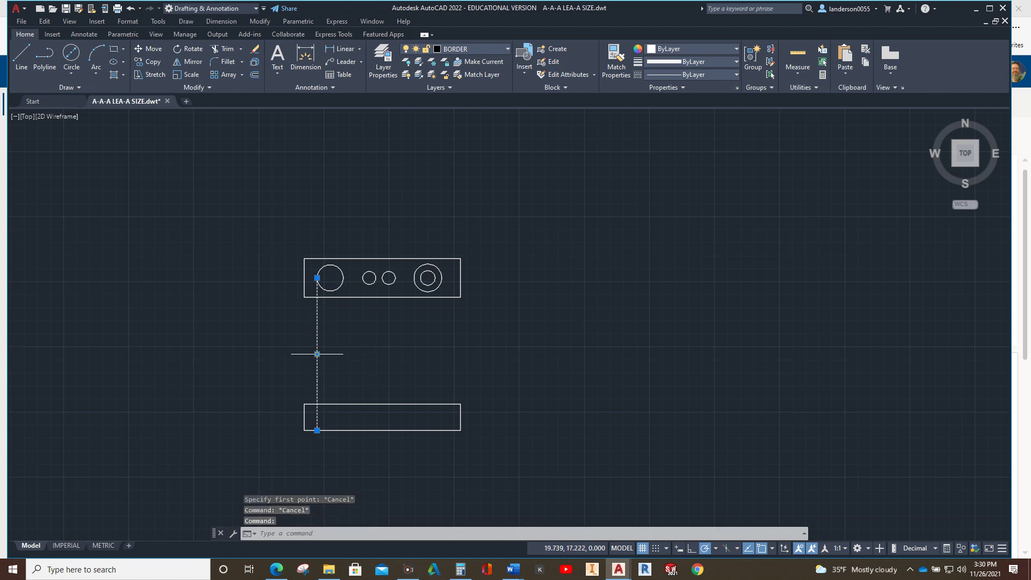
click(149, 61)
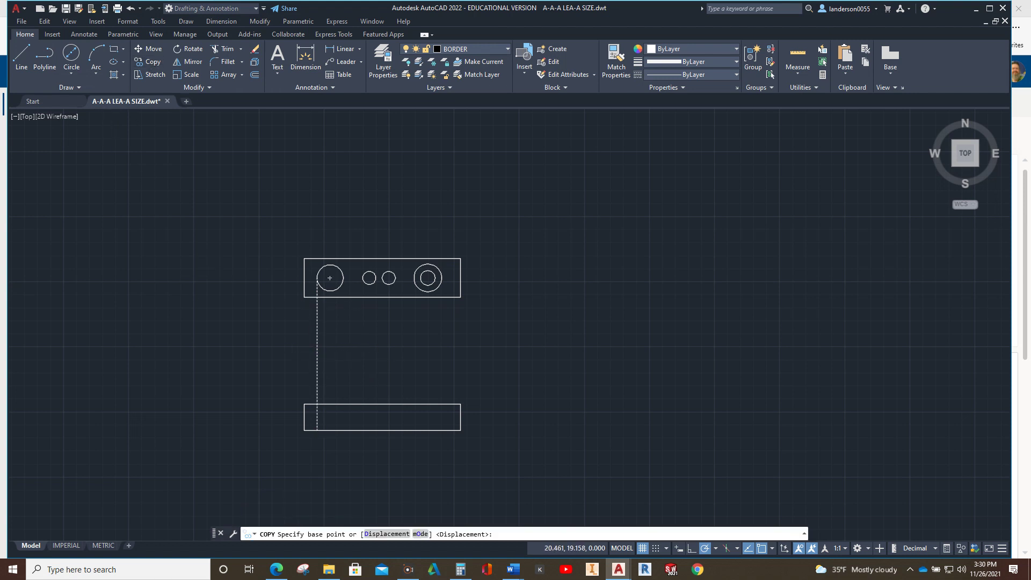
scroll(334, 297, up, 4)
click(289, 249)
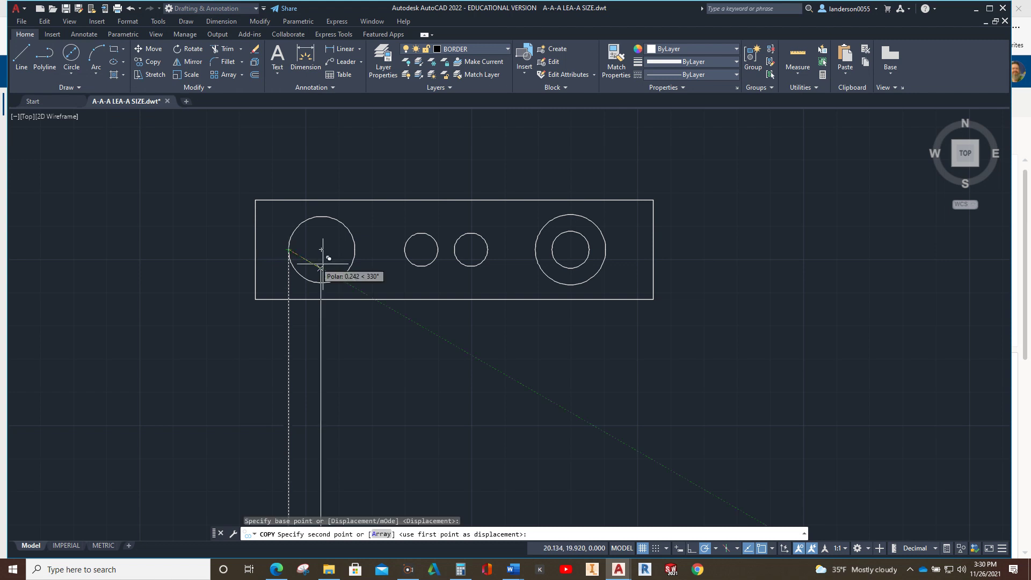
click(405, 250)
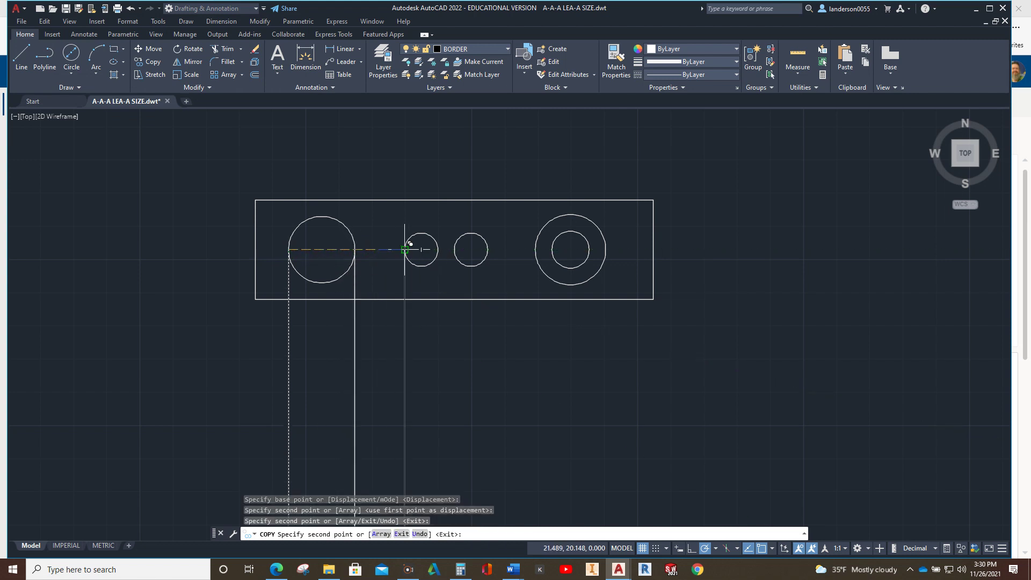
click(437, 249)
click(454, 249)
click(488, 249)
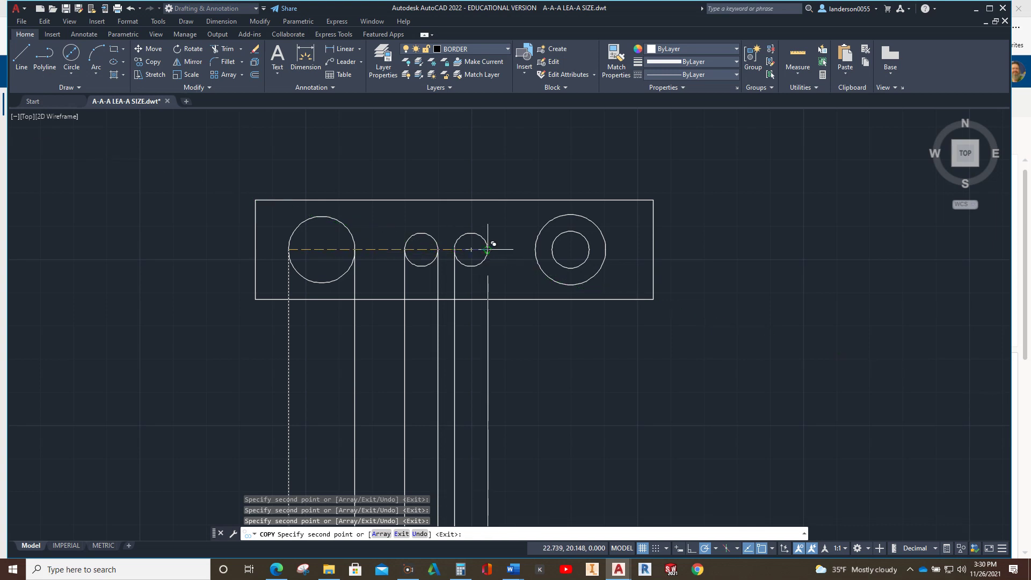
Place further copies of the projection line at the left and right quadrants of both concentric circles
click(536, 249)
click(552, 250)
click(589, 249)
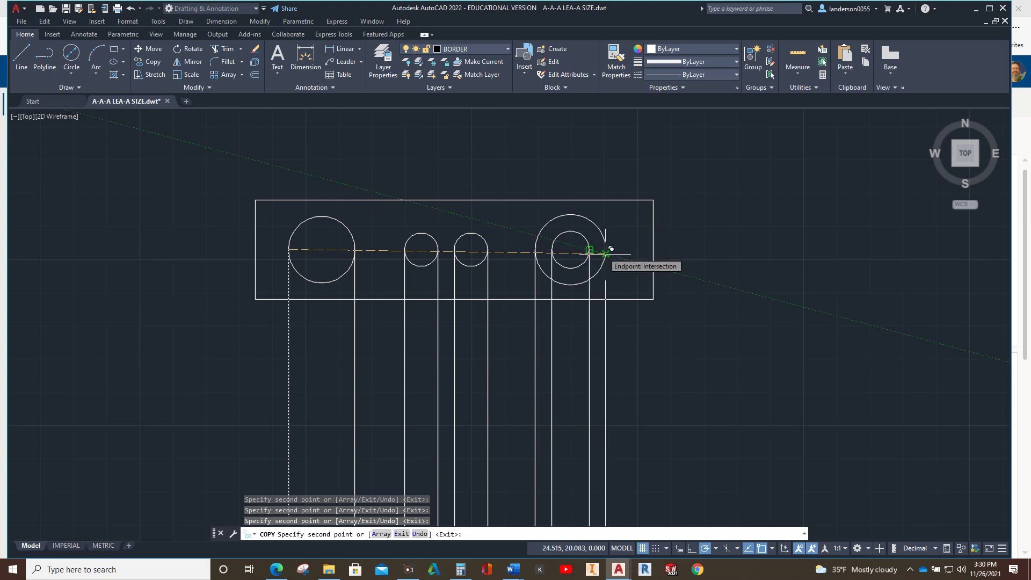
click(606, 250)
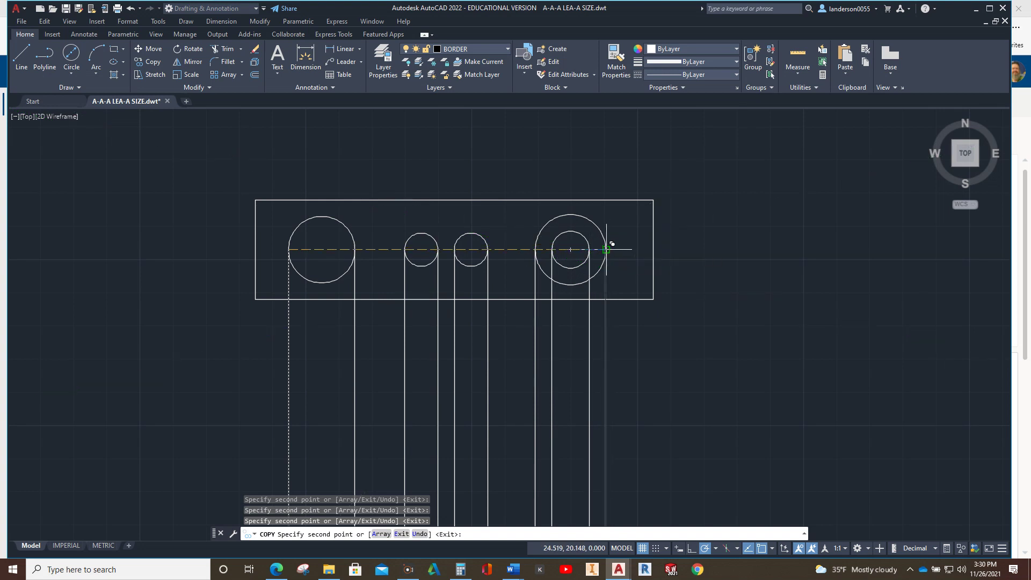
key(Escape)
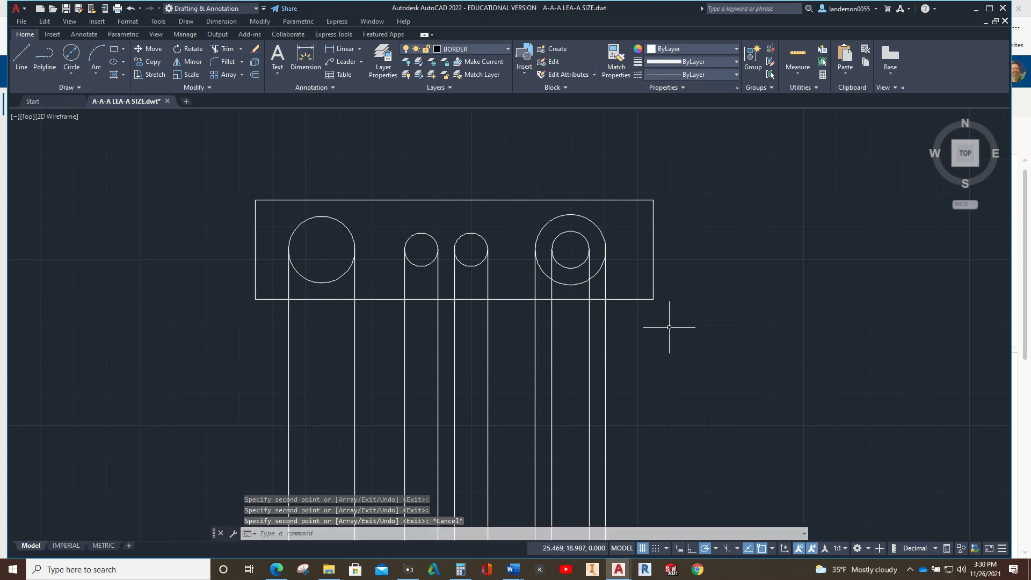
Offset the lower rectangle's top edge upward by a distance of 1
mouse_move(461, 351)
middle_down()
mouse_move(435, 300)
mouse_move(425, 304)
middle_up()
scroll(424, 305, down, 4)
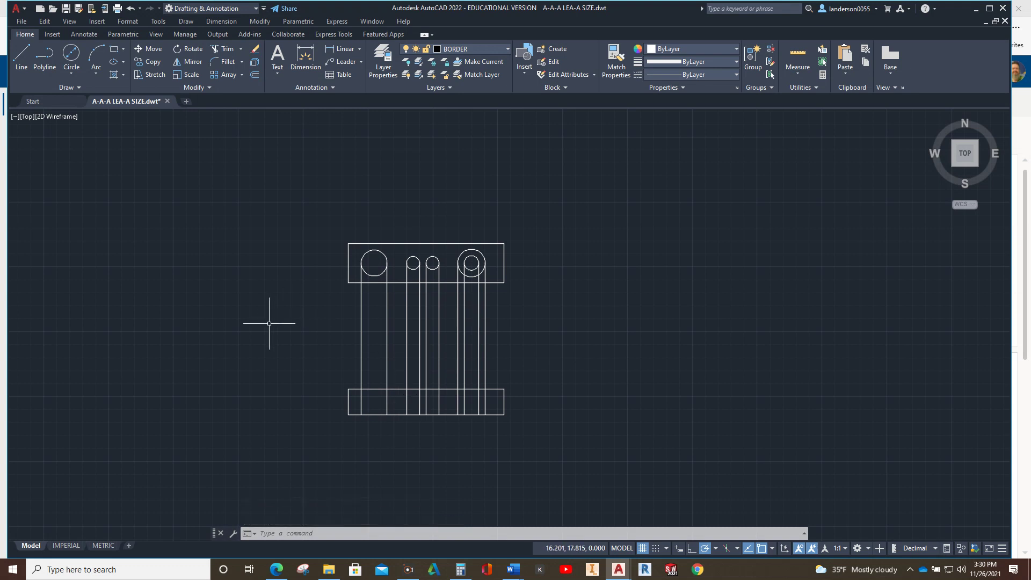
key(Escape)
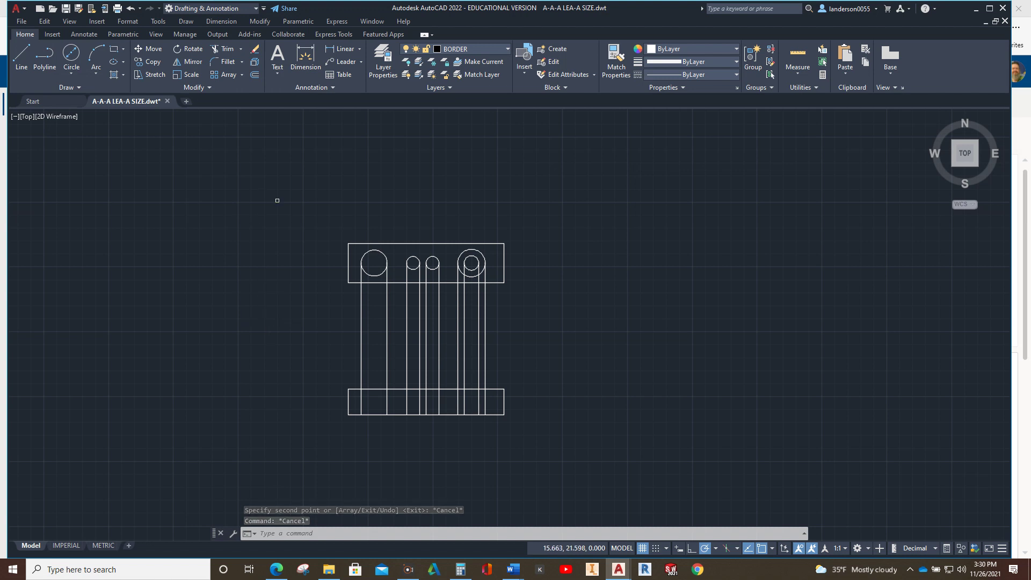
click(253, 77)
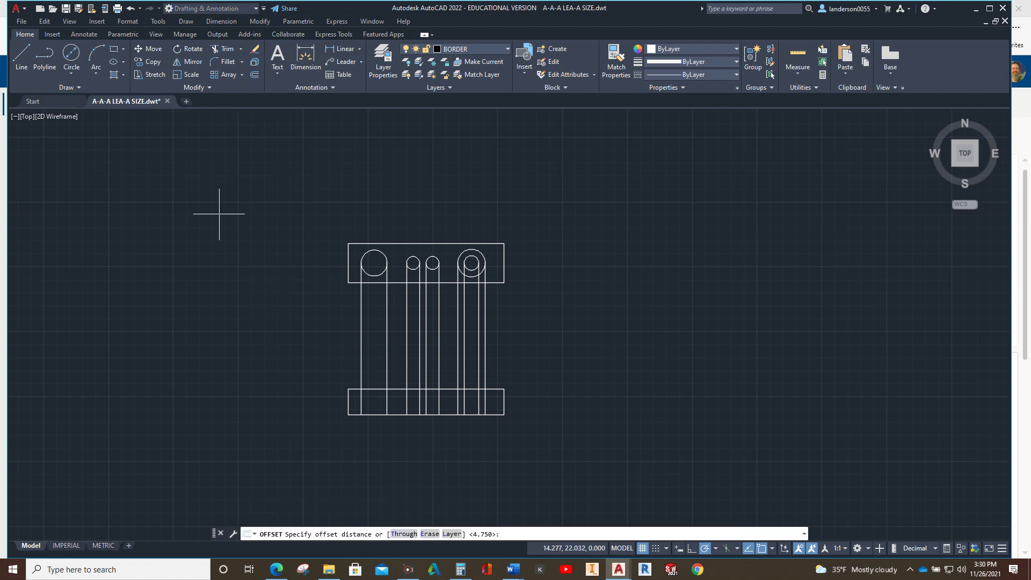
key(Return)
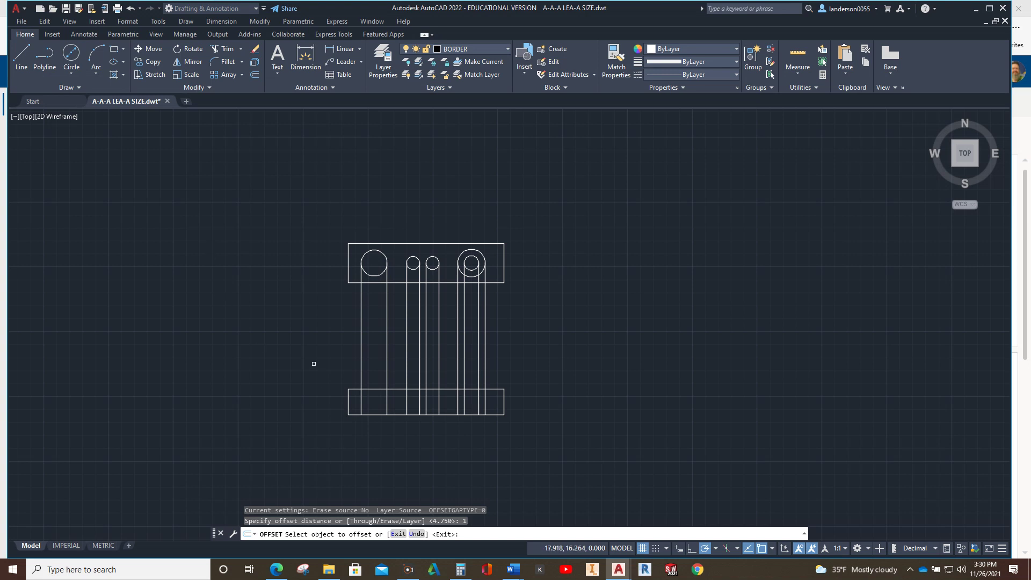
click(370, 389)
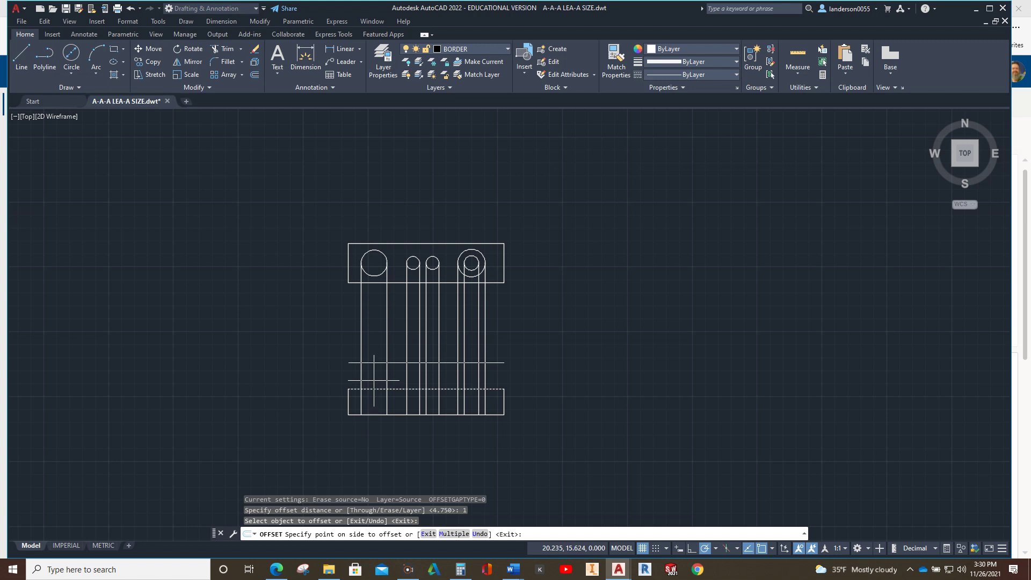
click(373, 381)
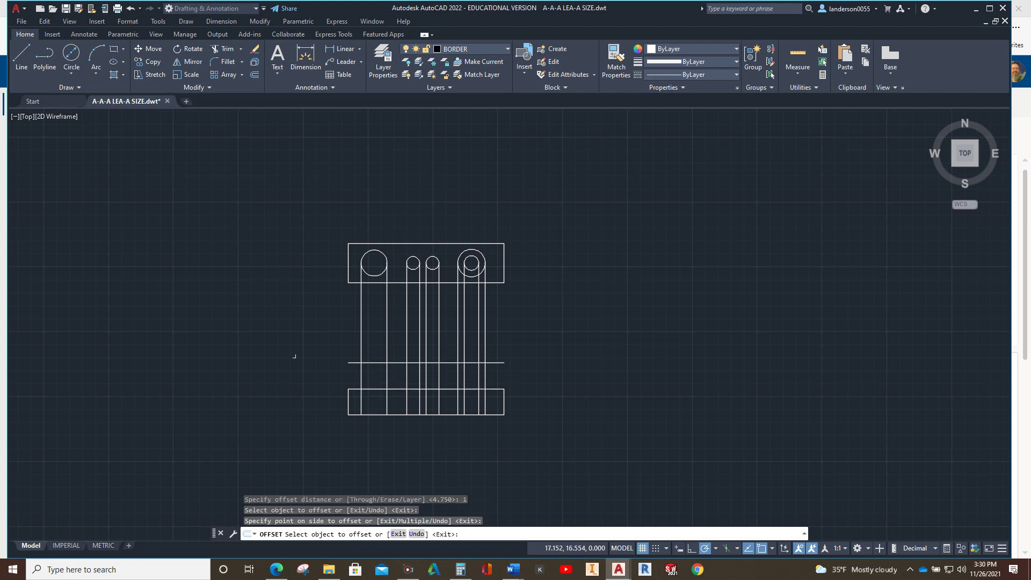
Trim the offset line and the leftmost circle's projection lines into a raised boss outline, and delete the leftover offset segment
click(226, 52)
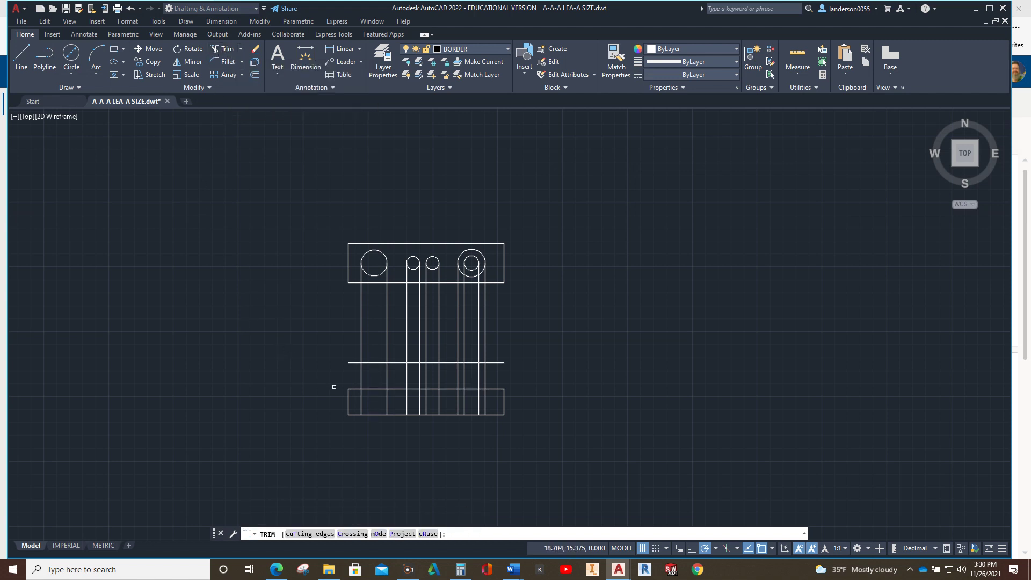
mouse_move(351, 377)
mouse_down()
mouse_move(356, 350)
mouse_move(375, 344)
mouse_move(400, 357)
mouse_move(399, 373)
mouse_up()
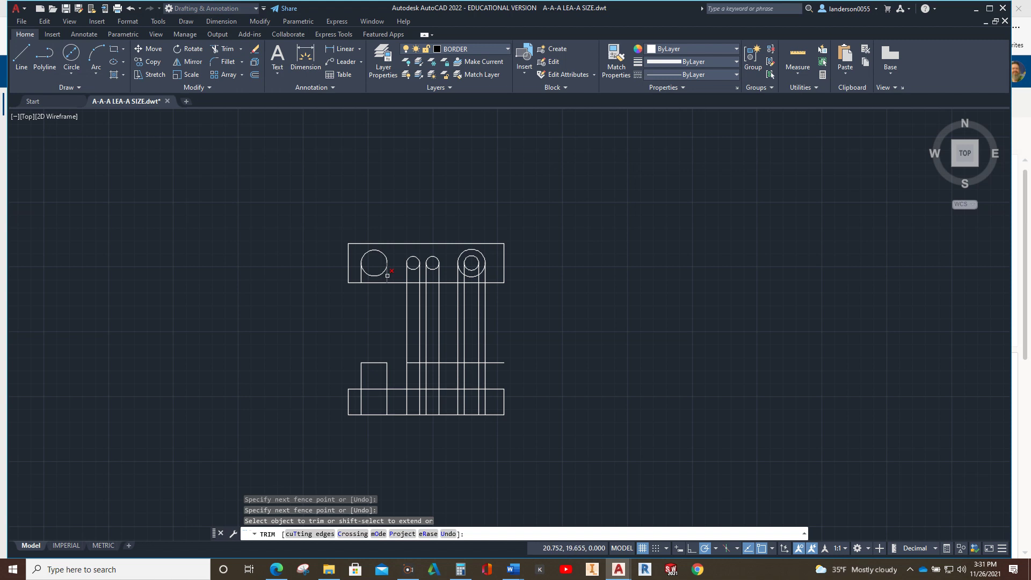
click(363, 274)
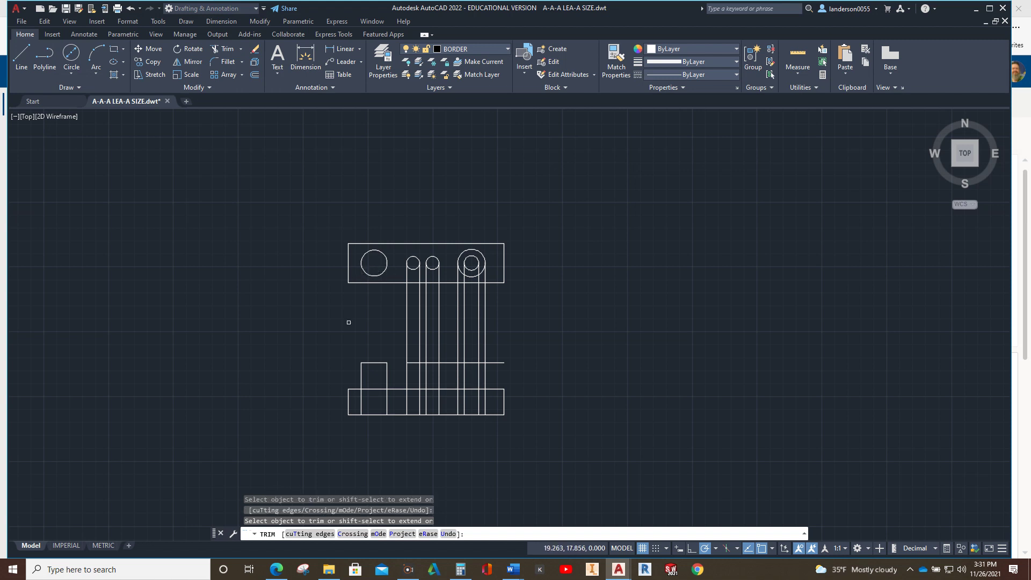
key(Escape)
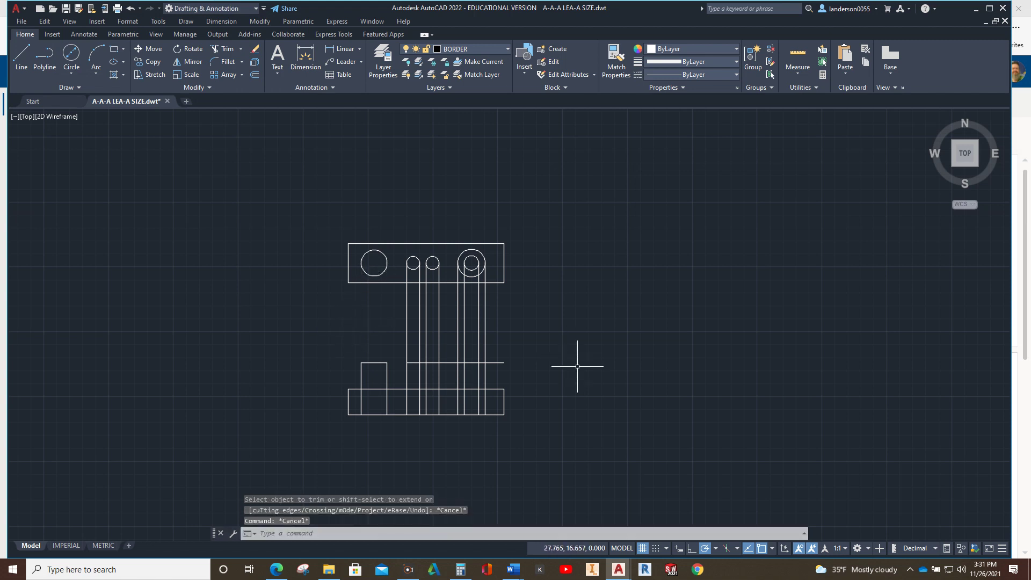
click(501, 362)
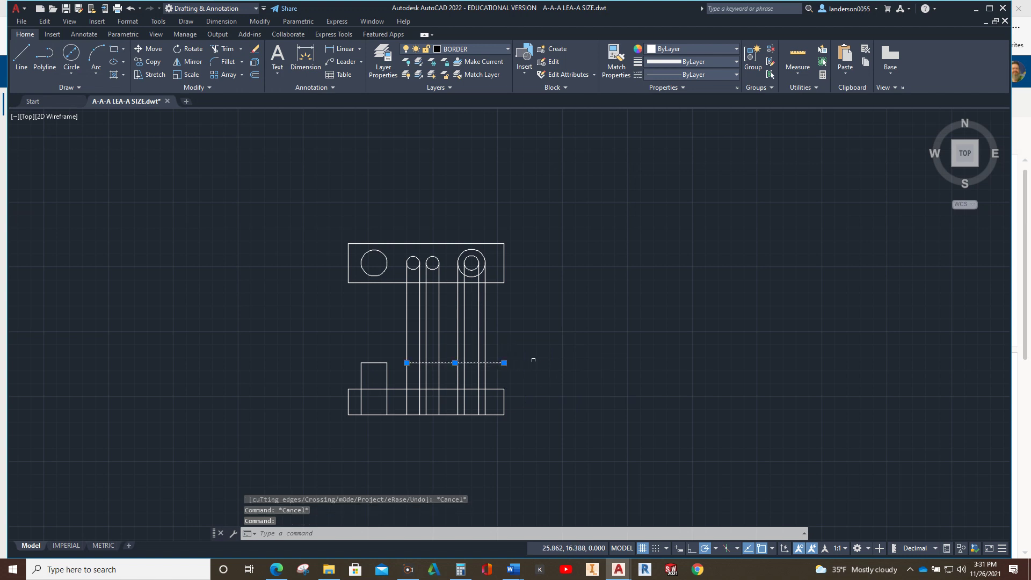
key(Delete)
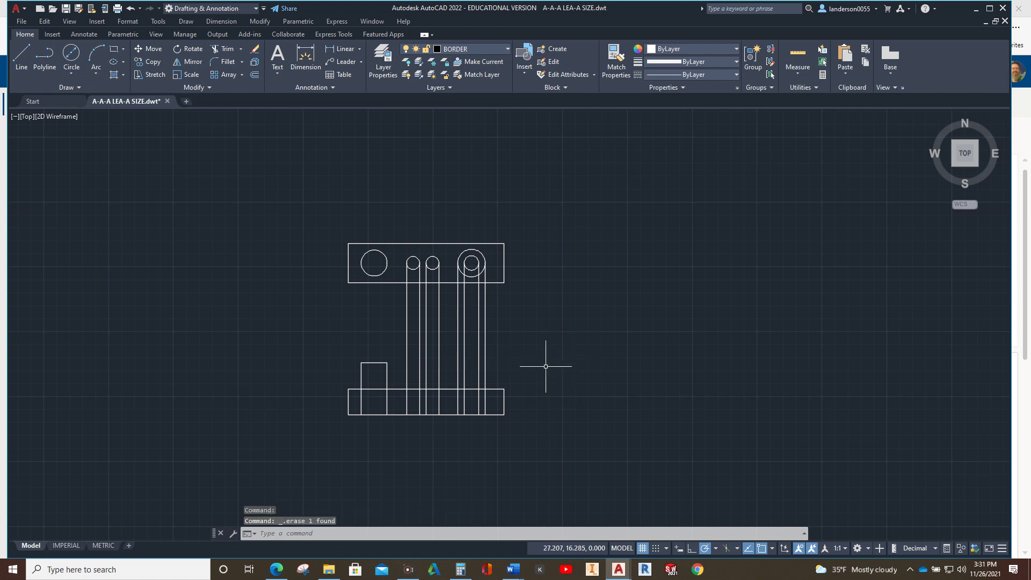
Trim the remaining projection lines above the lower rectangle's top edge, and the two boss lines inside the rectangle
click(498, 389)
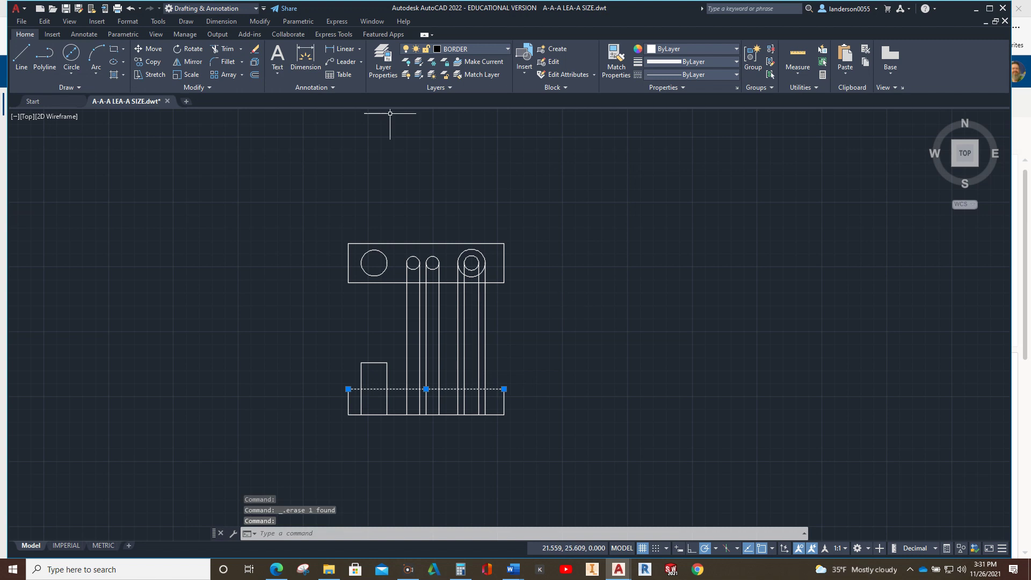
click(228, 49)
mouse_move(388, 337)
mouse_down()
mouse_move(493, 347)
mouse_move(514, 356)
mouse_move(511, 376)
mouse_up()
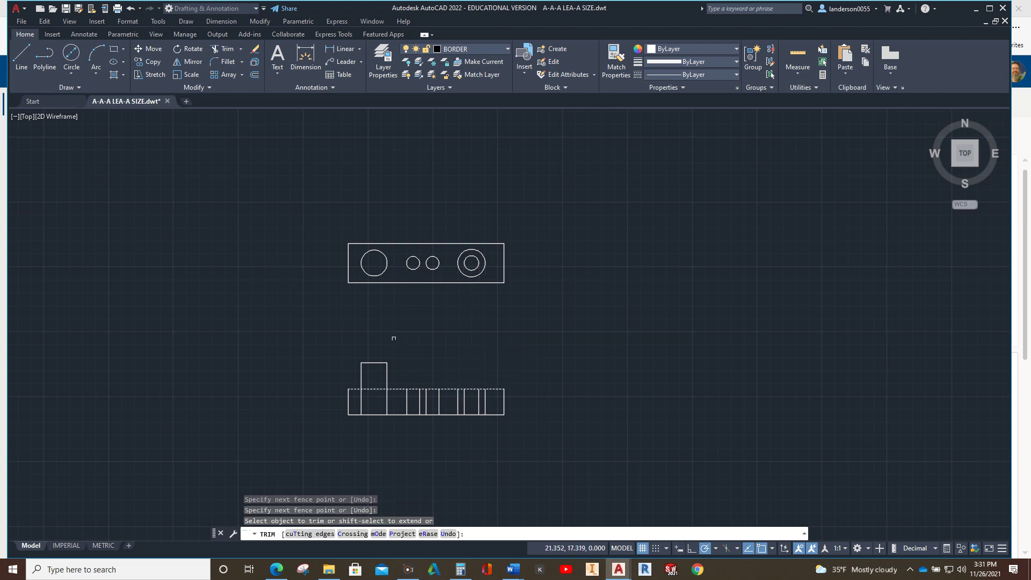
drag(393, 398, 357, 403)
key(Escape)
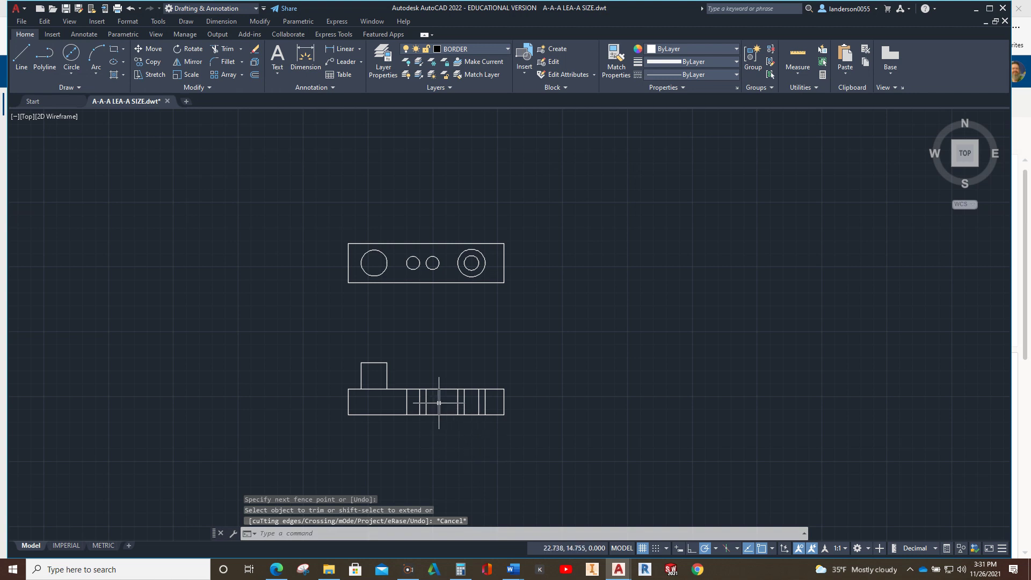
Move the four projected edges of the two small circles in the lower view to the HIDDEN layer
drag(446, 403, 399, 402)
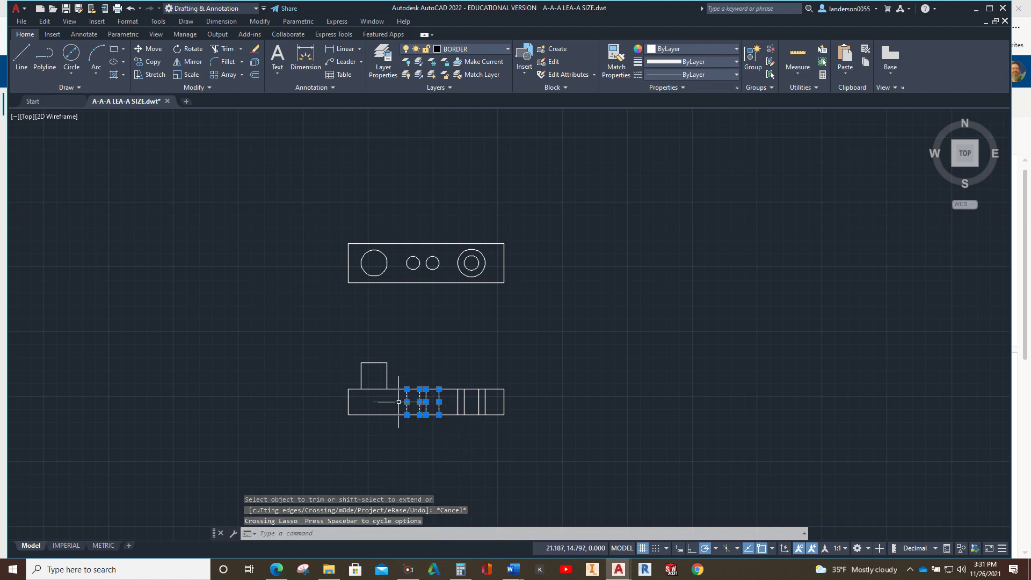
click(508, 48)
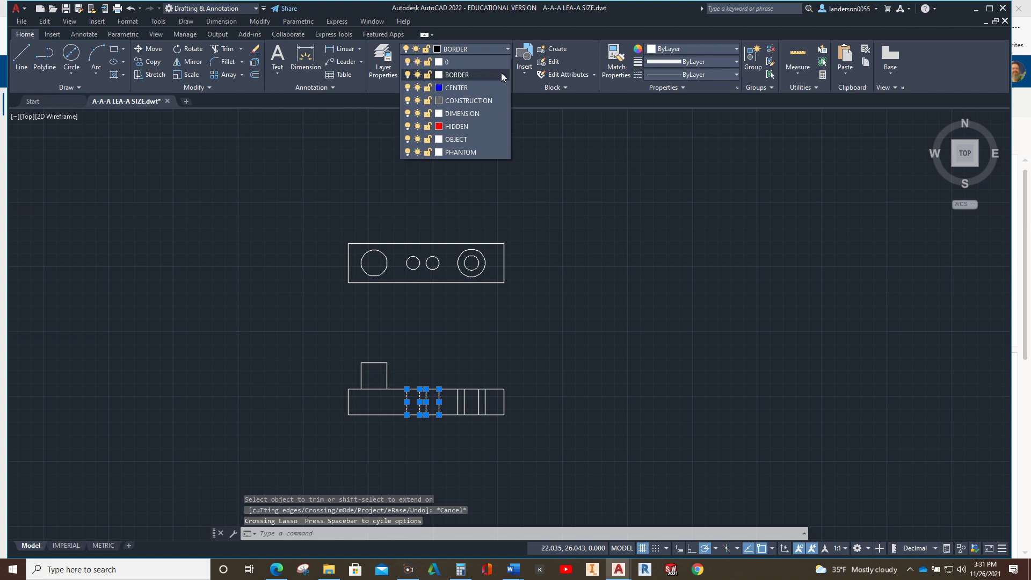
click(462, 126)
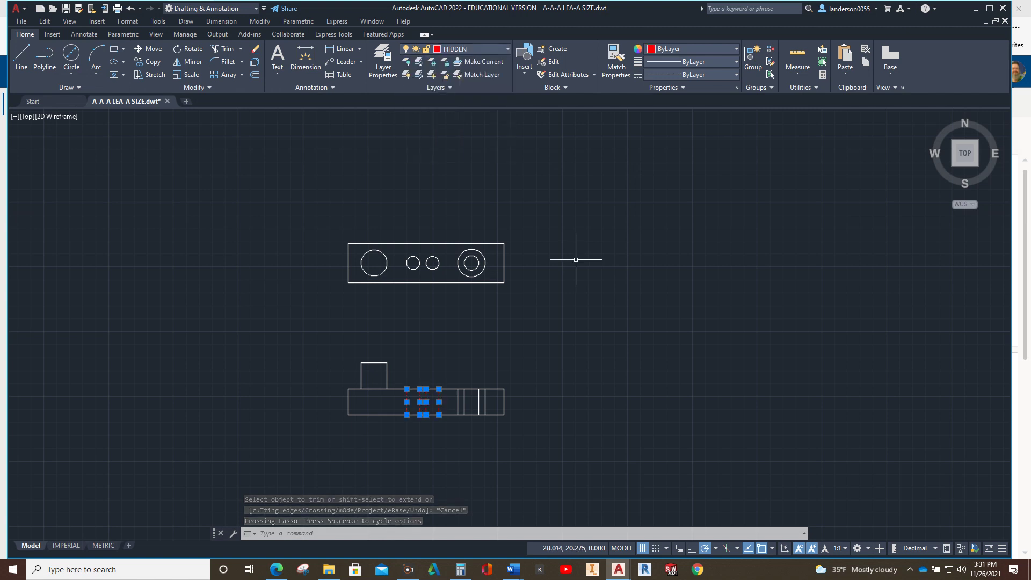
key(Escape)
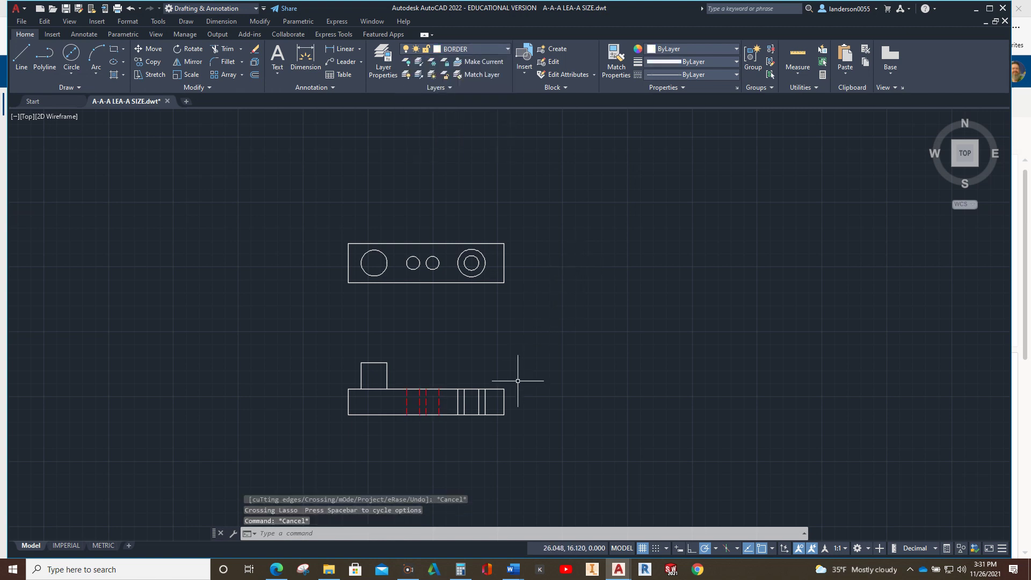
Move the two projected edges of the inner concentric circle in the lower view to the HIDDEN layer
click(478, 406)
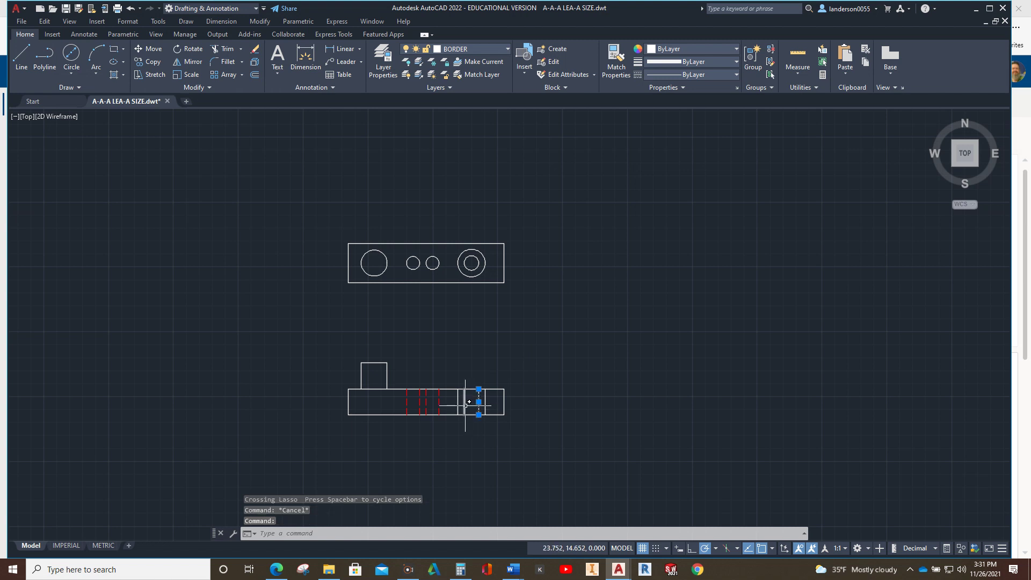
click(464, 402)
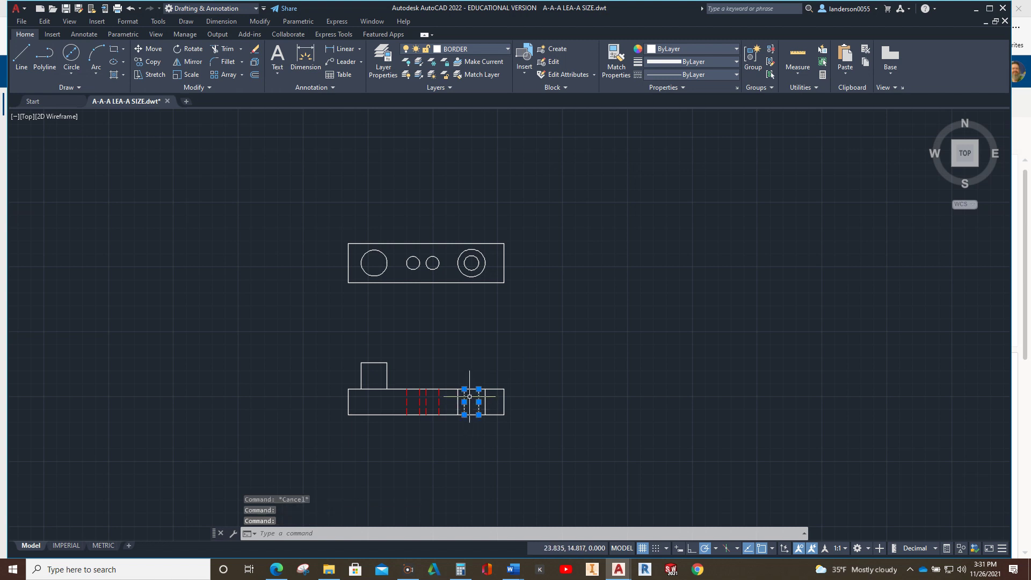
click(504, 48)
click(462, 129)
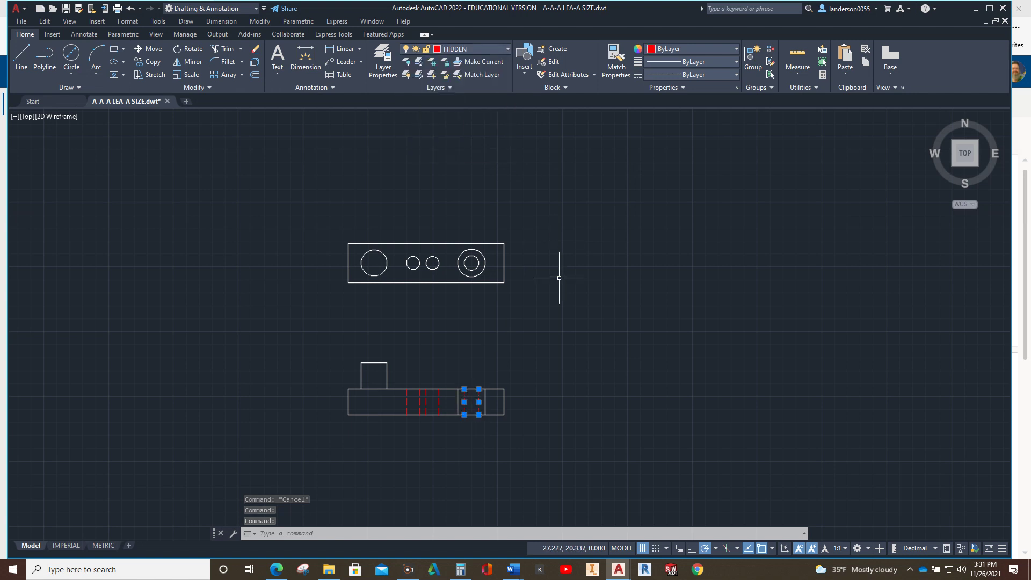
key(Escape)
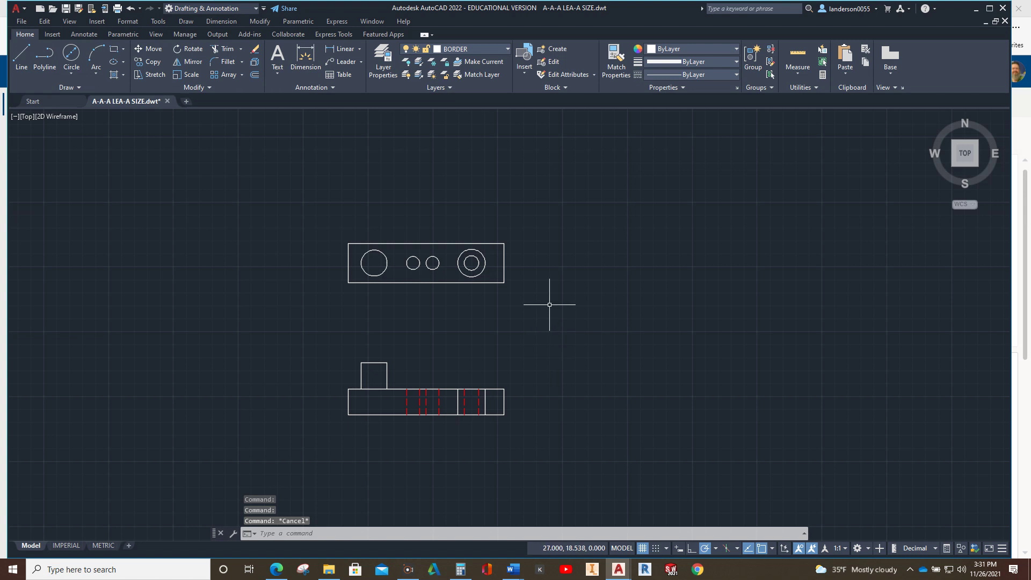
Make OBJECT the current layer and assign the upper view's rectangle and all its circles to the OBJECT layer
scroll(469, 436, up, 2)
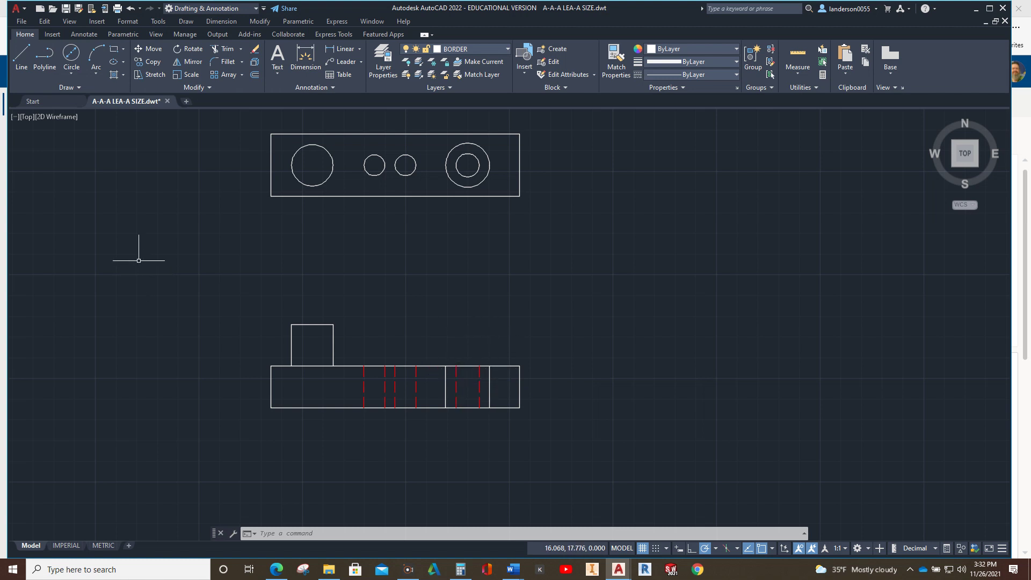
click(506, 48)
click(459, 141)
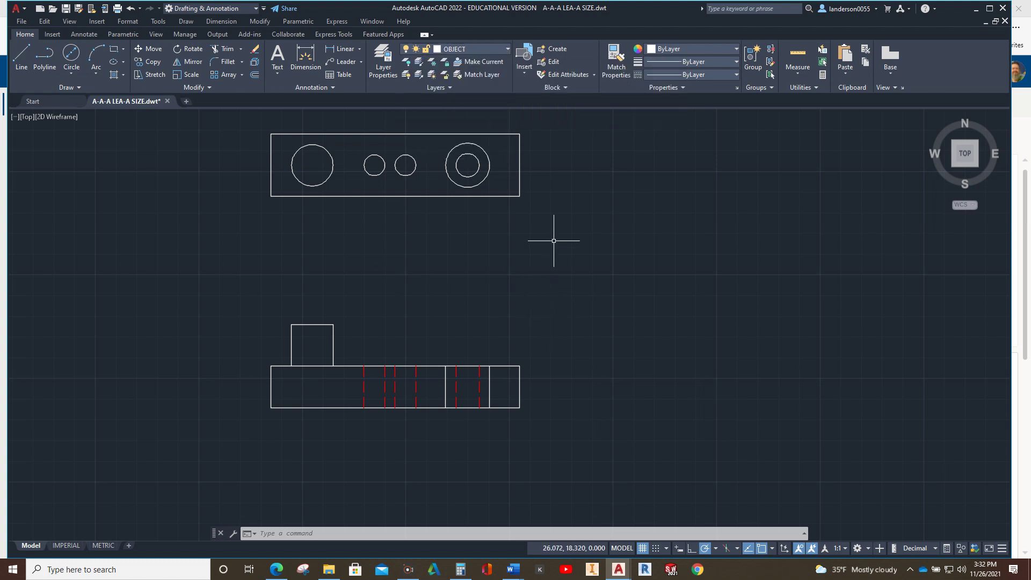
key(Escape)
mouse_move(563, 229)
mouse_down()
mouse_move(281, 232)
mouse_move(235, 137)
mouse_move(451, 122)
mouse_move(543, 129)
mouse_up()
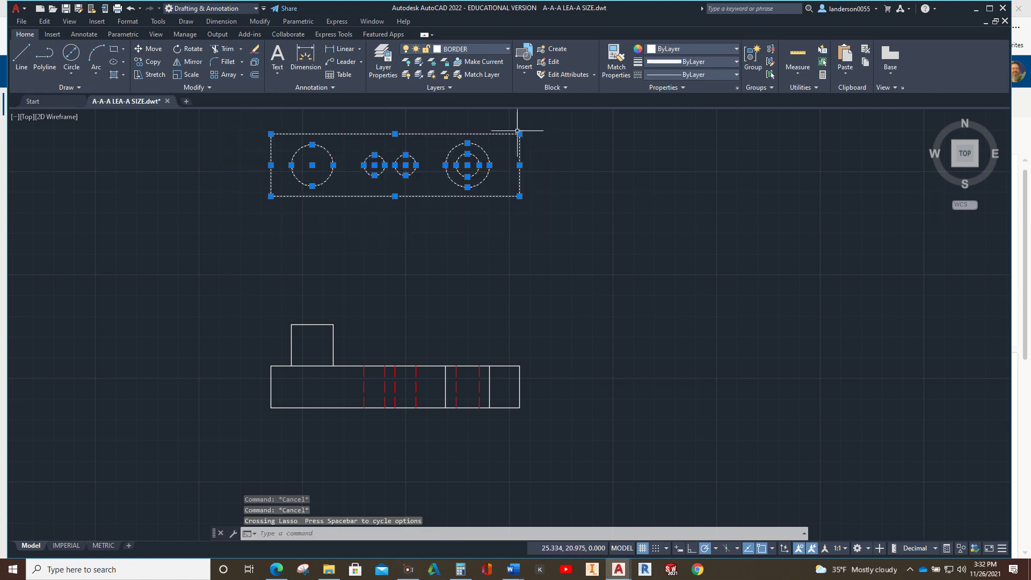
click(507, 48)
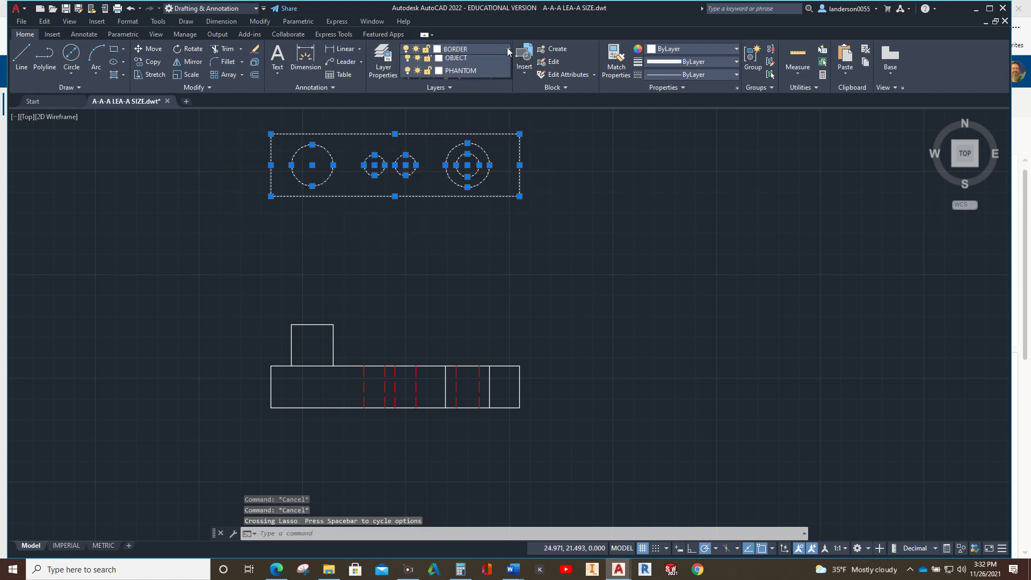
click(457, 140)
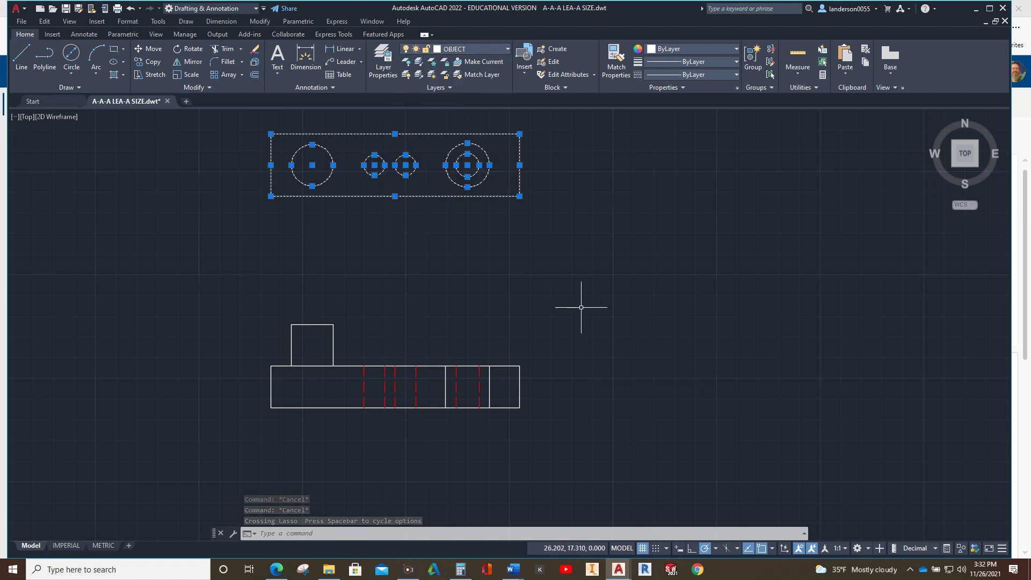
Assign the lower view's rectangle edges, boss outline and two outer concentric-circle edges to the OBJECT layer as well
drag(555, 400, 521, 396)
mouse_move(490, 377)
mouse_down()
mouse_move(483, 346)
mouse_move(563, 322)
mouse_up()
click(444, 389)
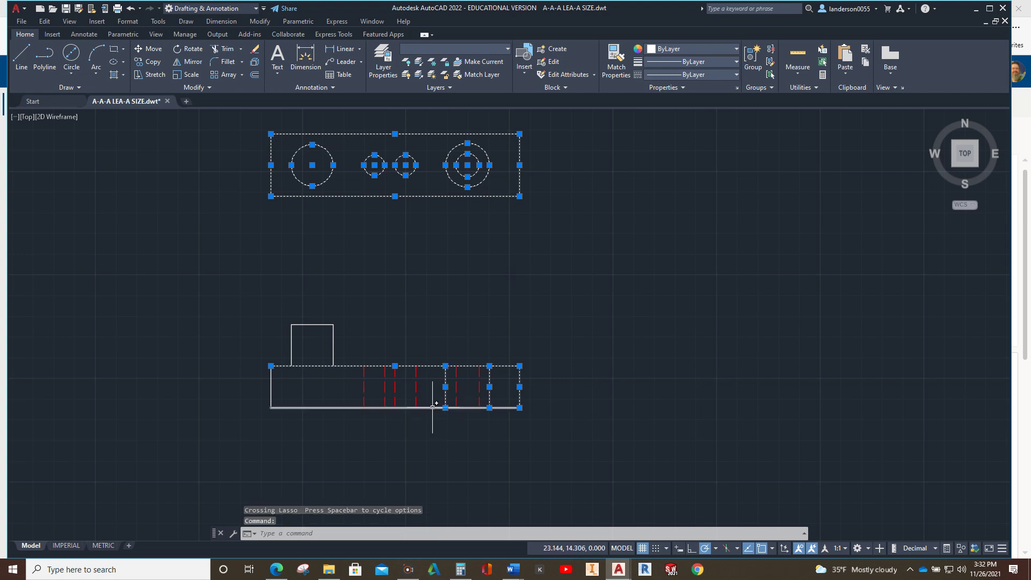
click(433, 407)
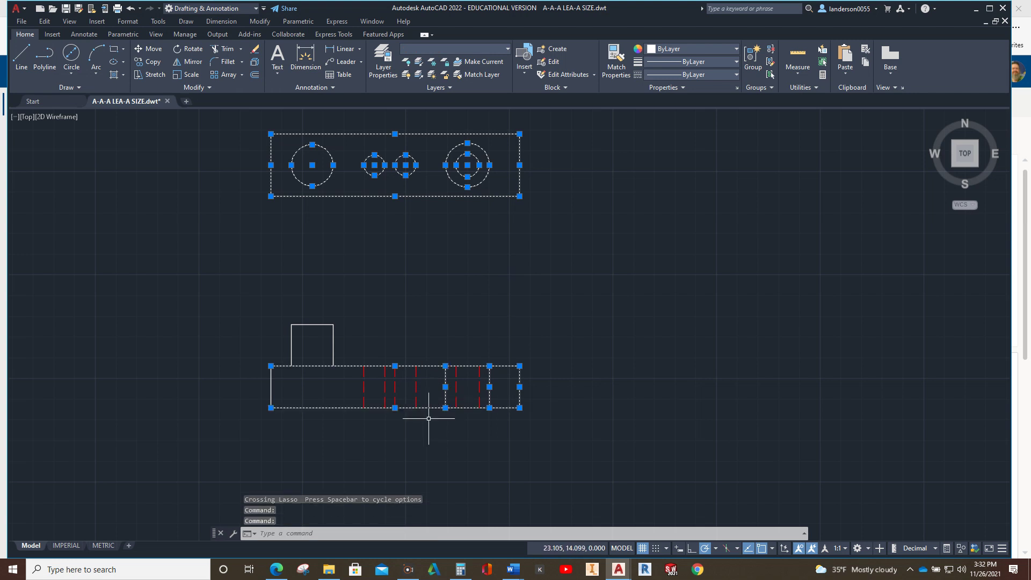
click(272, 383)
mouse_move(344, 349)
mouse_down()
mouse_move(287, 328)
mouse_move(256, 296)
mouse_up()
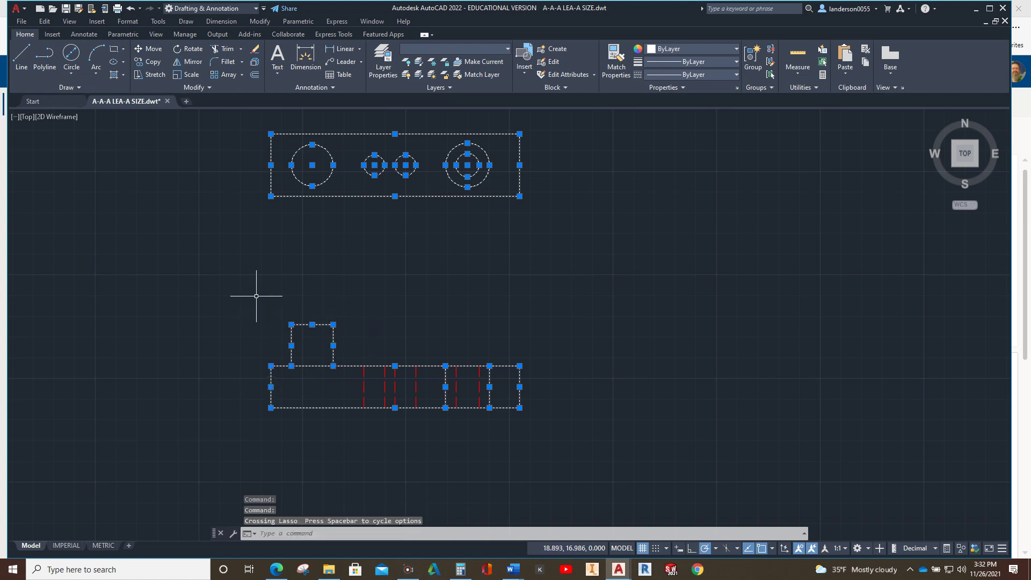
click(508, 49)
click(456, 138)
key(ctrl+a)
key(Escape)
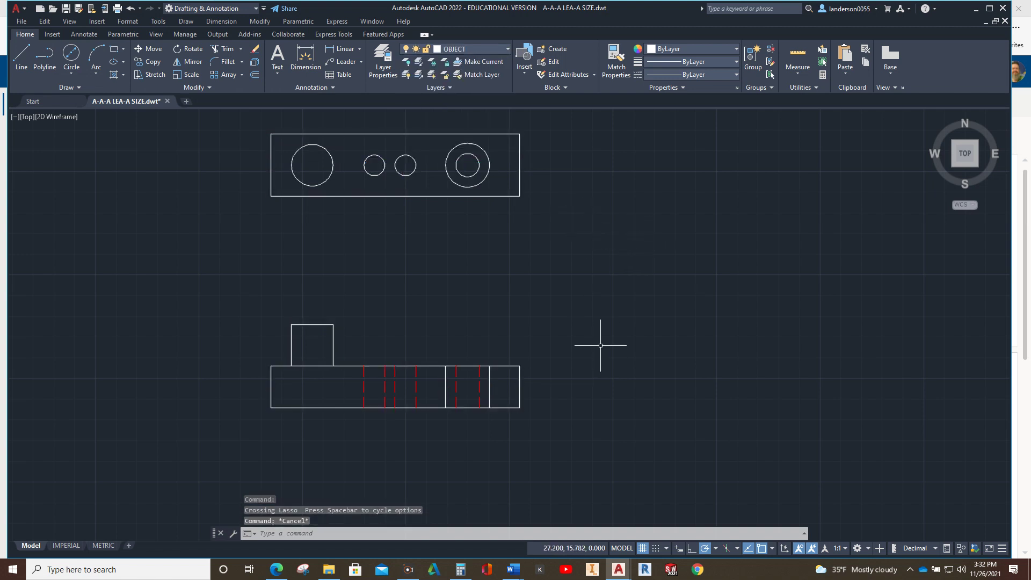
On the HIDDEN layer, draw a 1-unit line at 49° from the top end of the outer concentric circle's left edge in the lower view
click(507, 49)
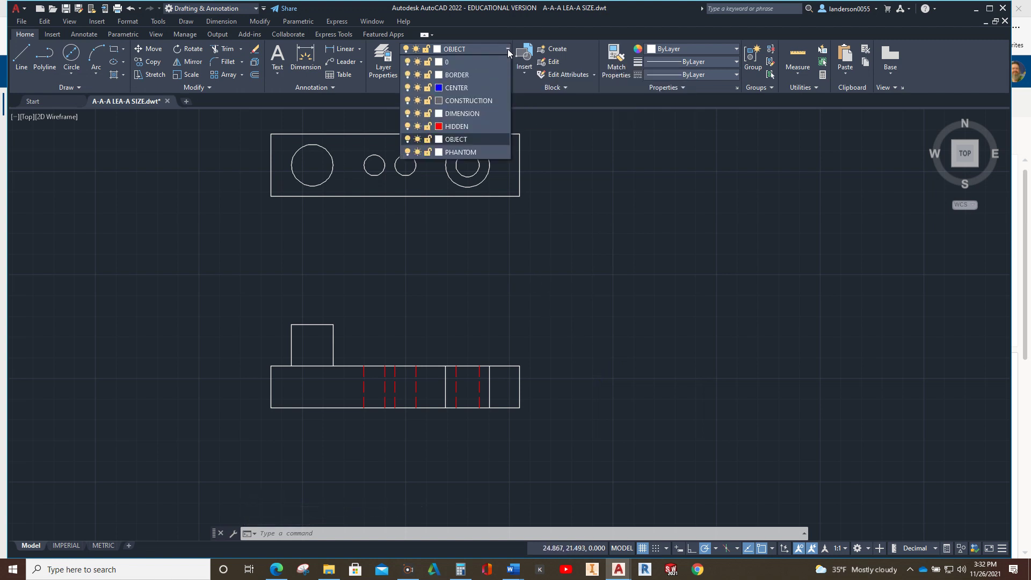
click(461, 127)
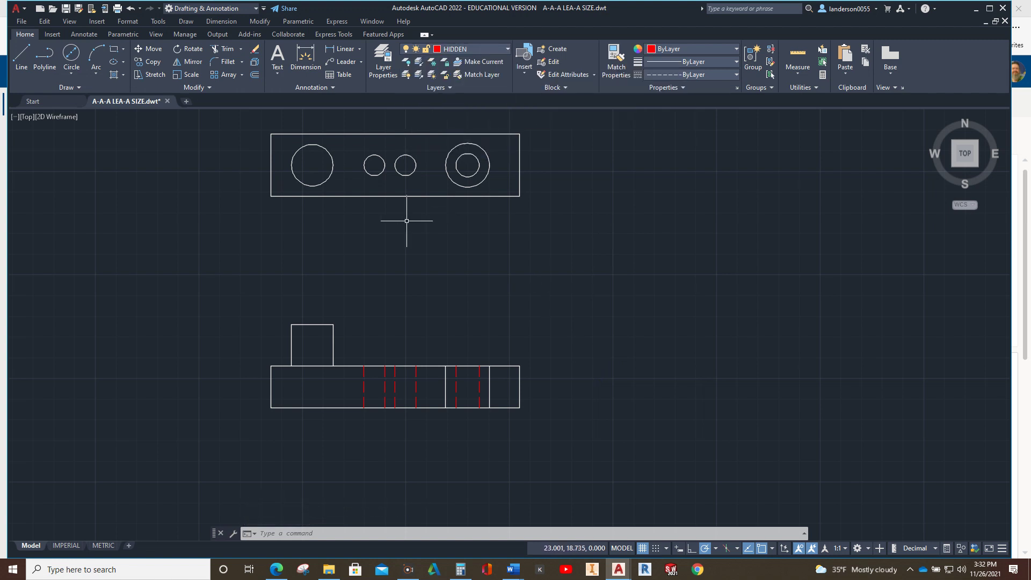
click(22, 57)
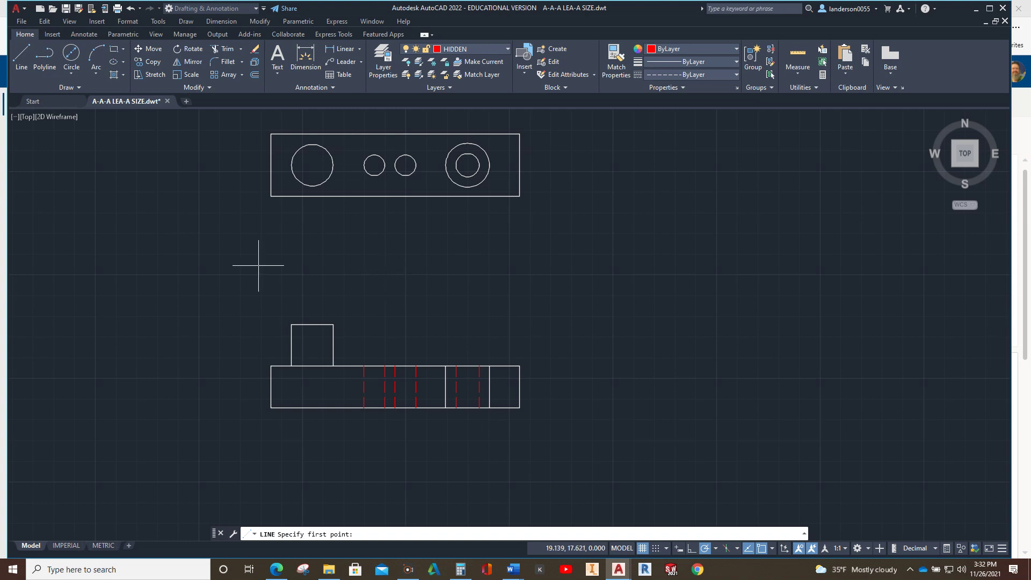
click(22, 54)
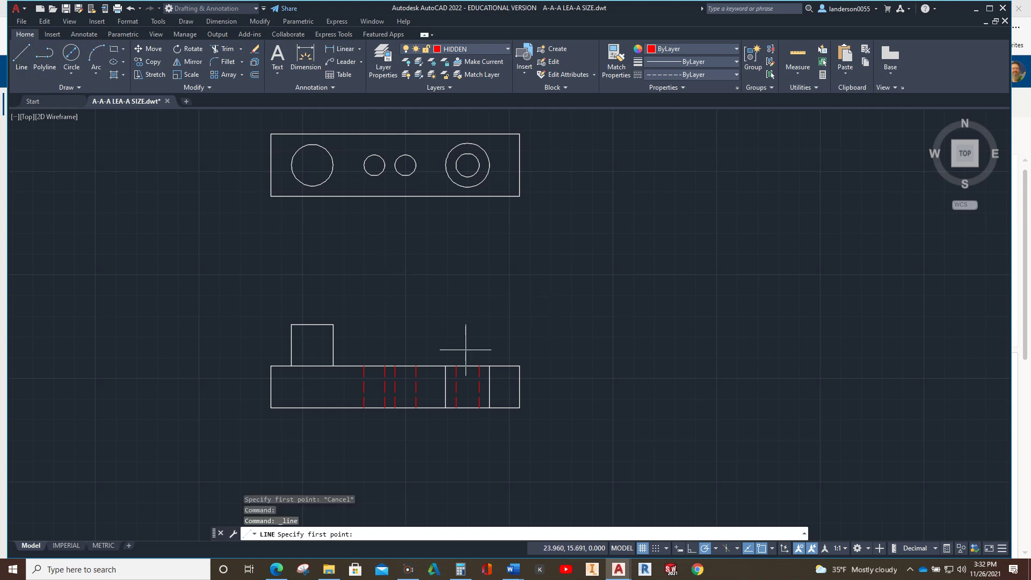
click(445, 367)
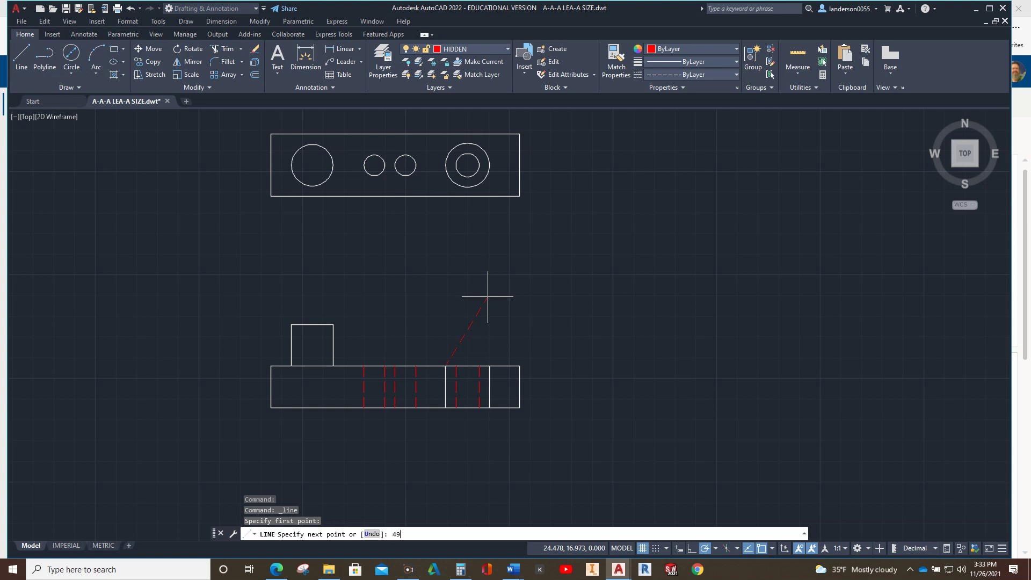
key(Return)
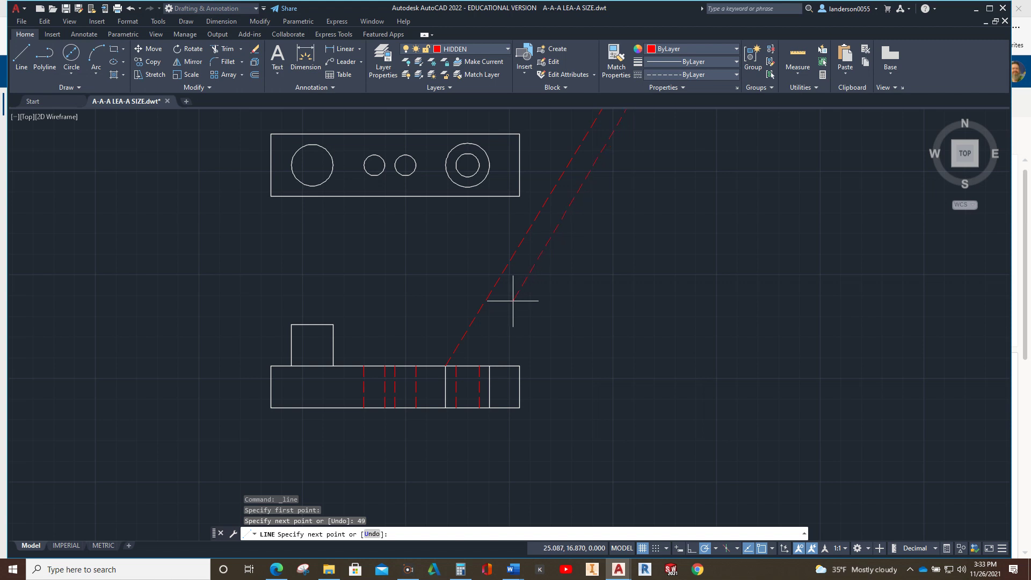
key(ctrl+z)
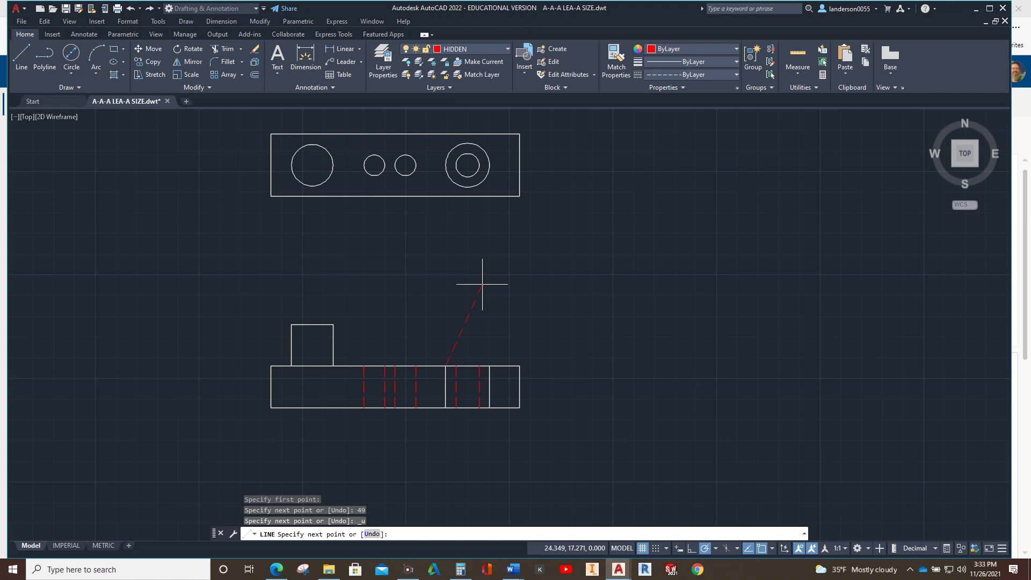
text(@1<49)
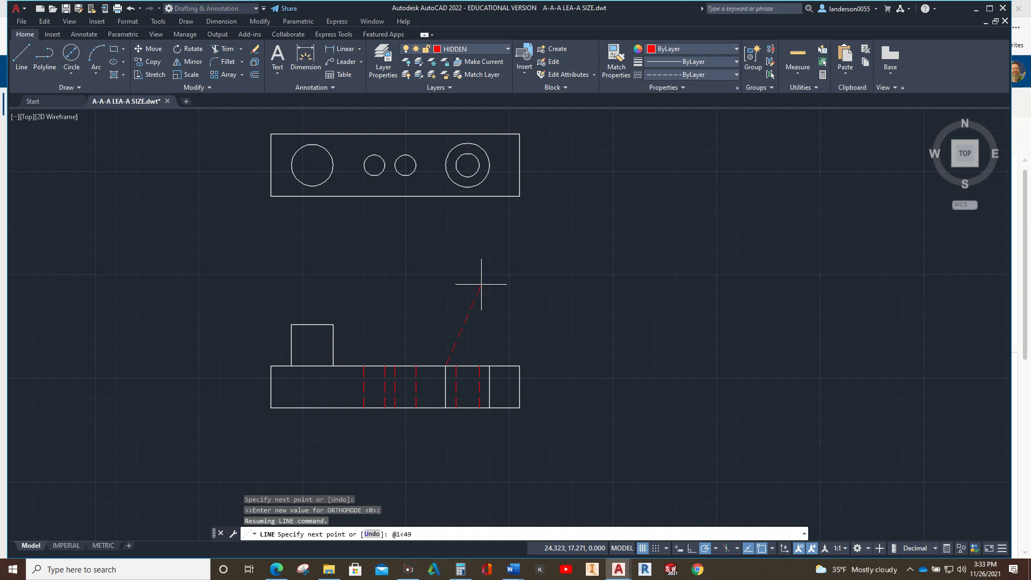
key(Return)
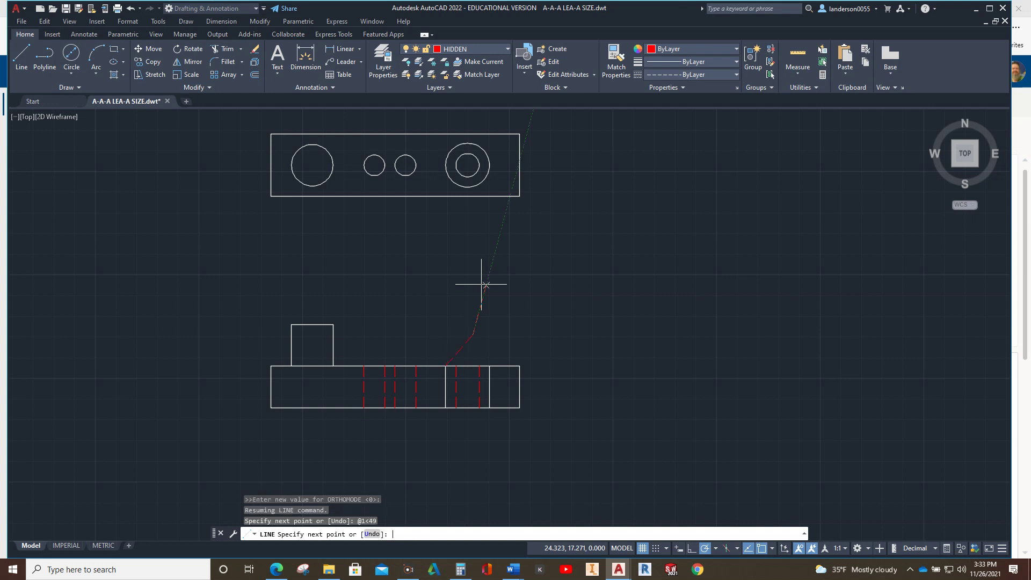
key(Escape)
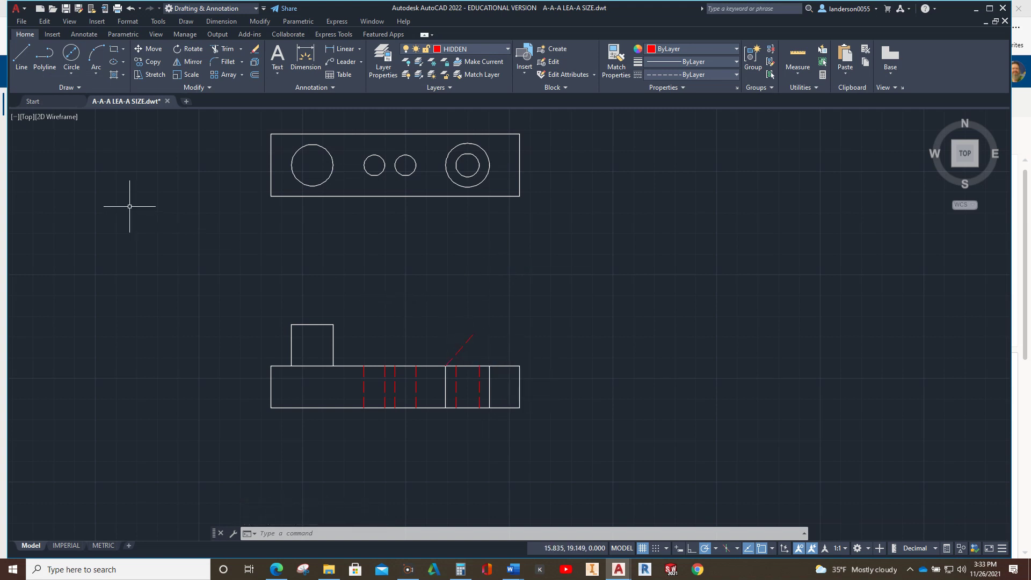
Make CENTER the current layer and add a centerline between the inner concentric circle's two hidden edges in the lower view
click(508, 48)
click(492, 65)
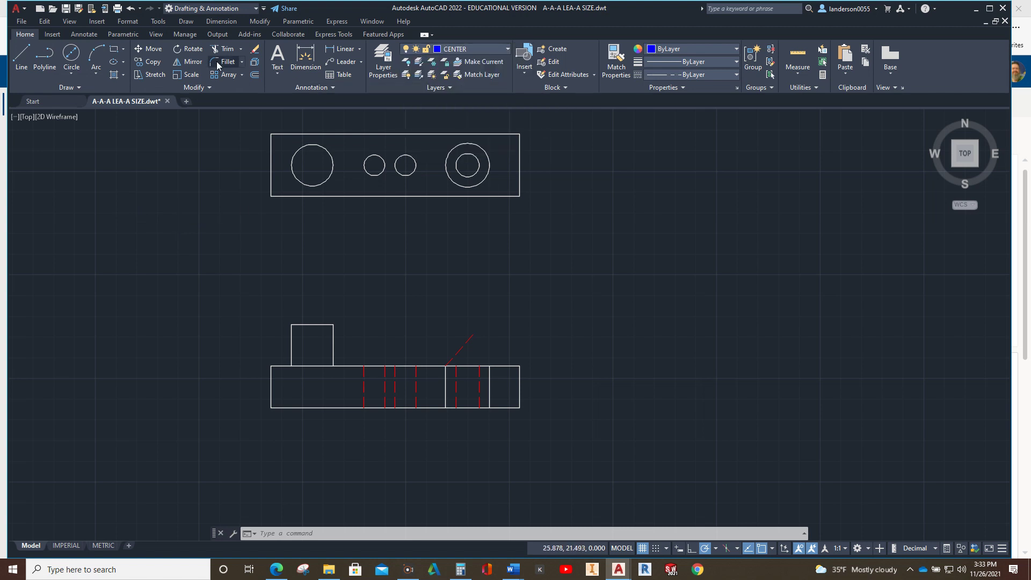
click(85, 34)
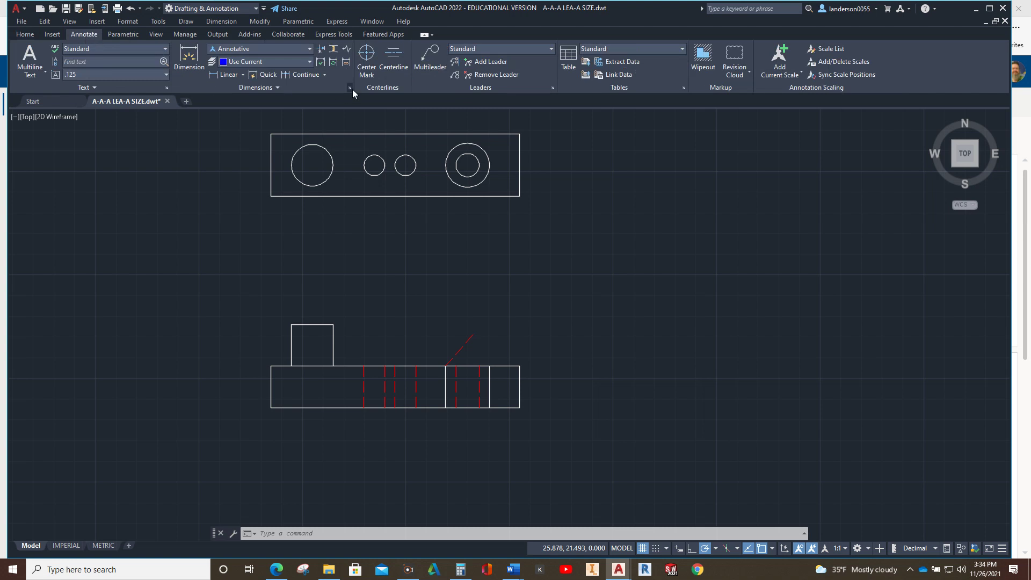
click(394, 59)
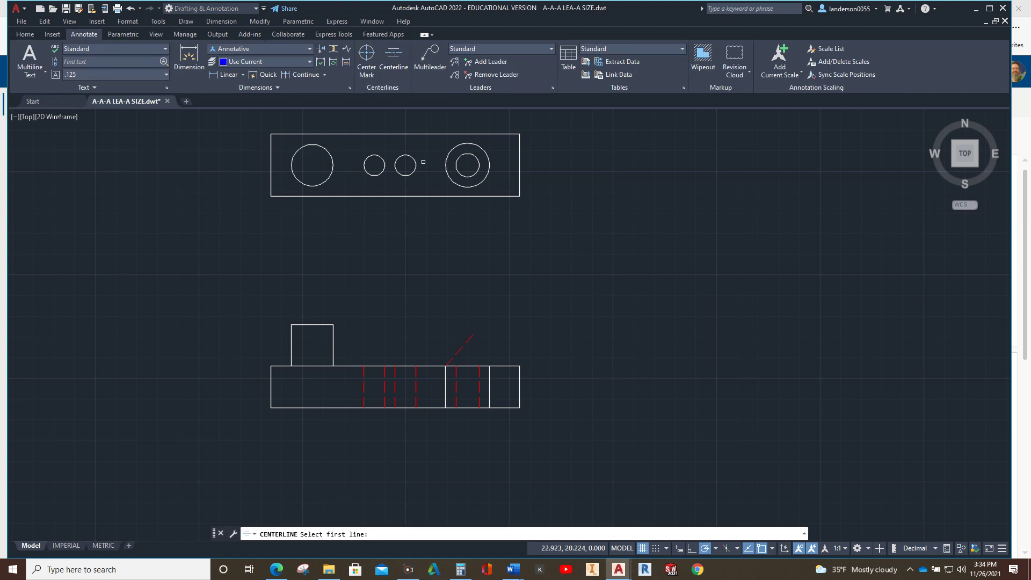
click(457, 386)
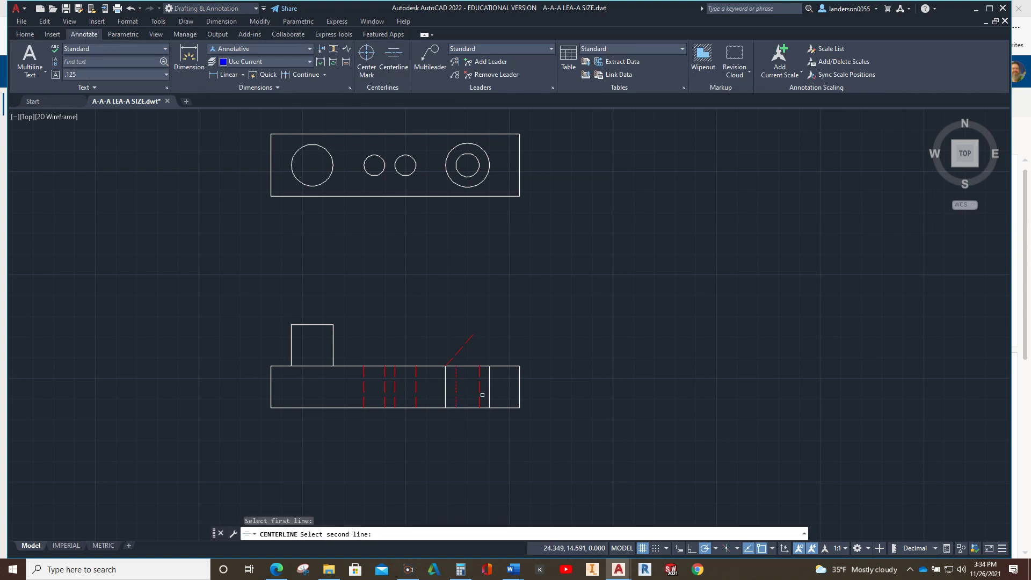
click(480, 387)
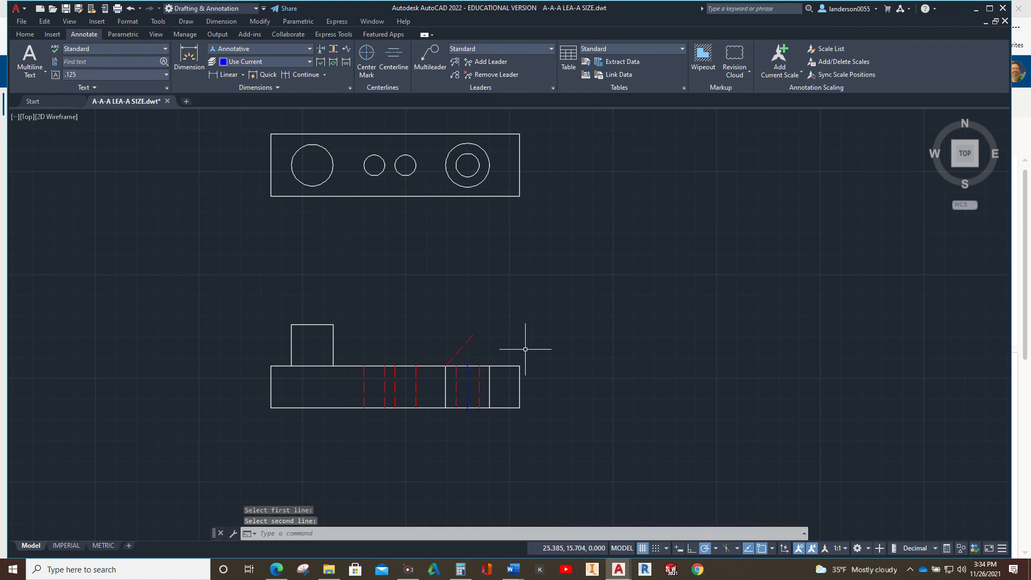
Add a centerline between the hidden edges of each of the two small holes in the lower view
key(Return)
click(417, 389)
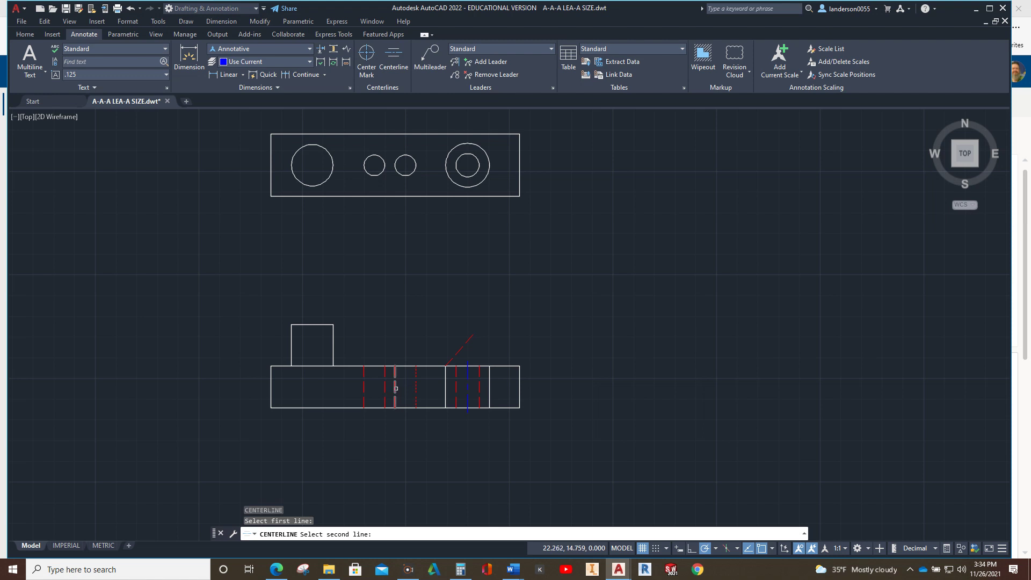
click(396, 389)
key(Return)
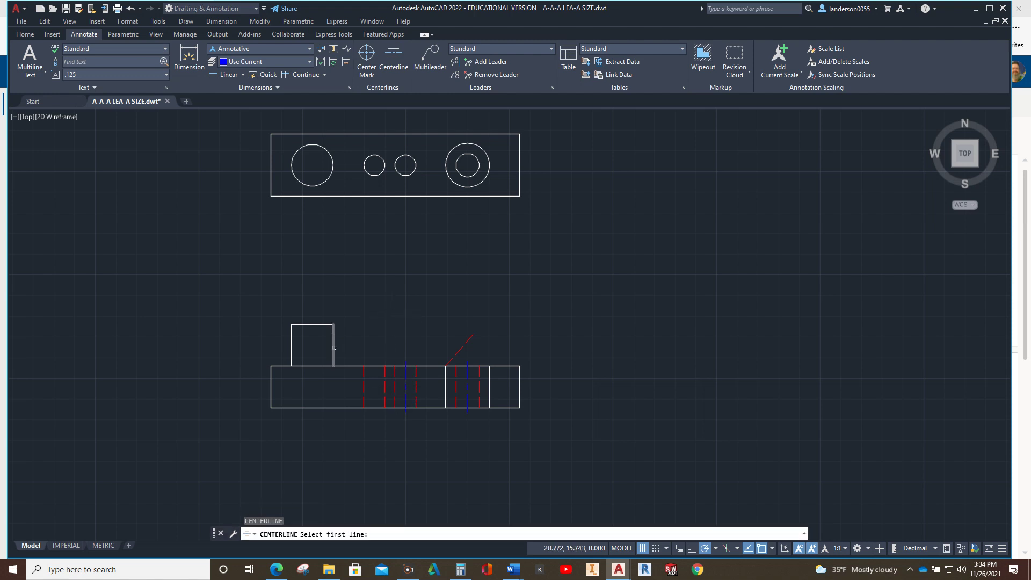
click(362, 391)
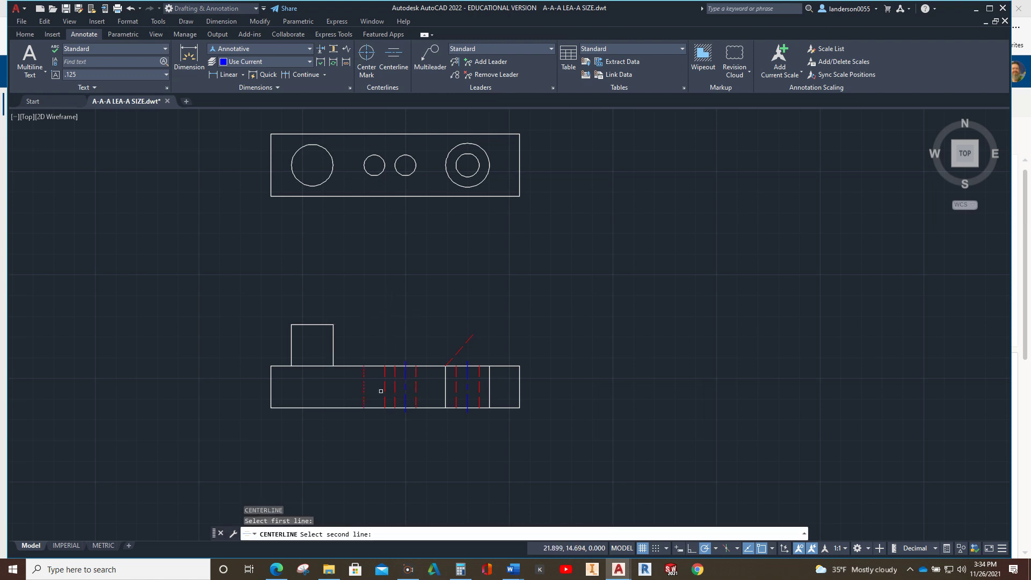
click(384, 391)
key(Escape)
key(Escape)
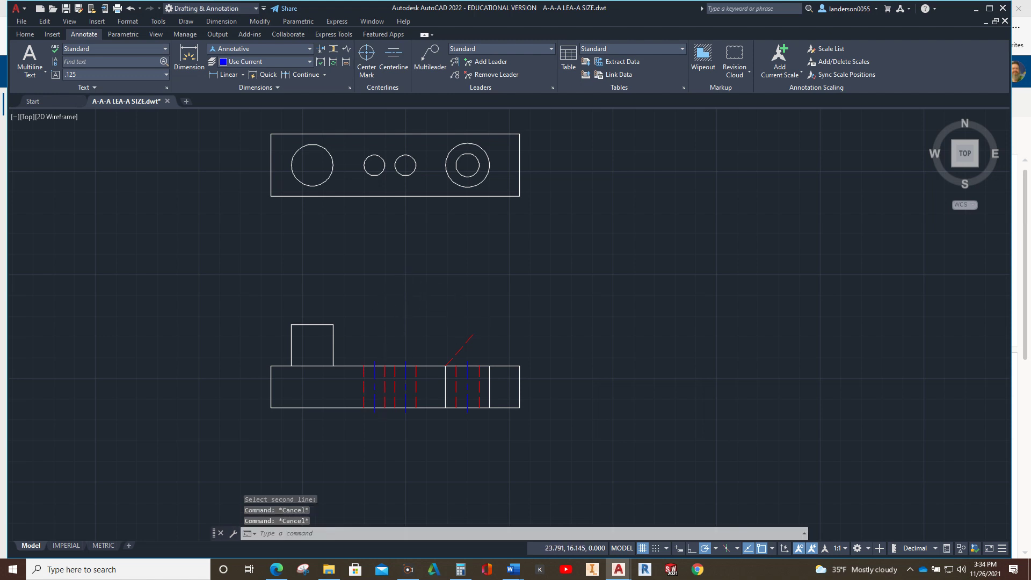
Mirror the angled hidden line about the centerline of the concentric hole, keeping the source line
click(459, 350)
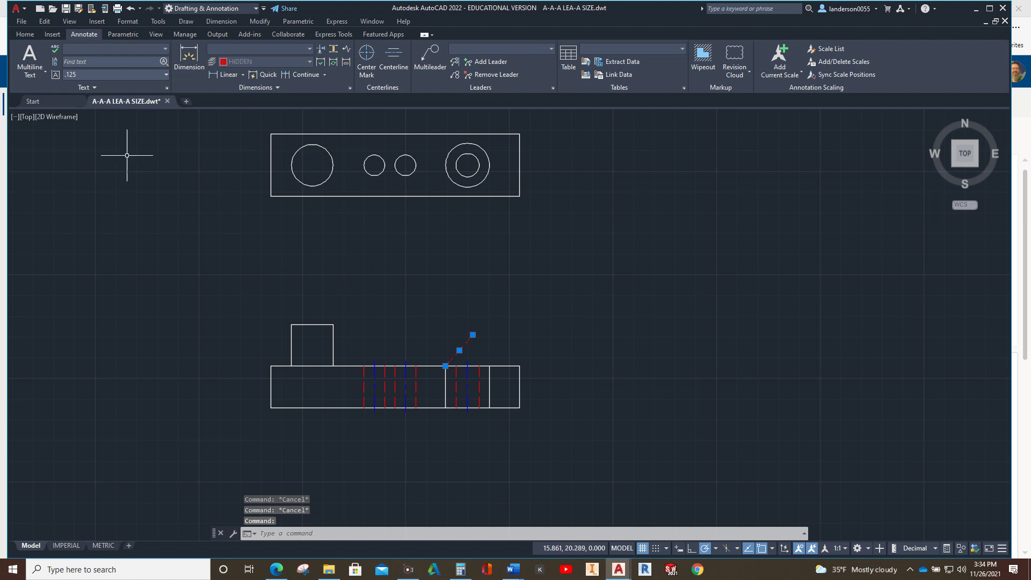
click(25, 34)
click(194, 62)
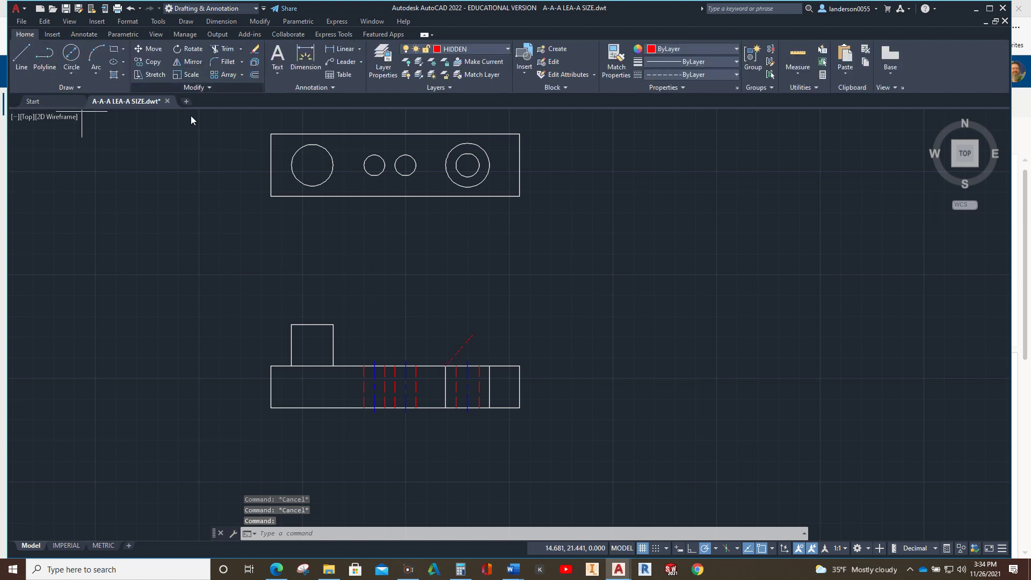
click(468, 360)
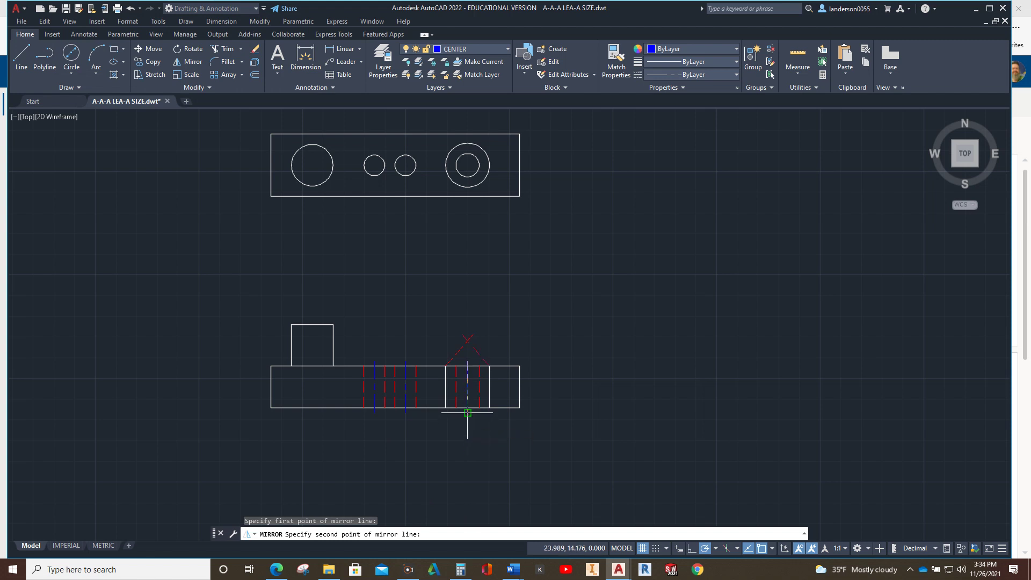
click(467, 413)
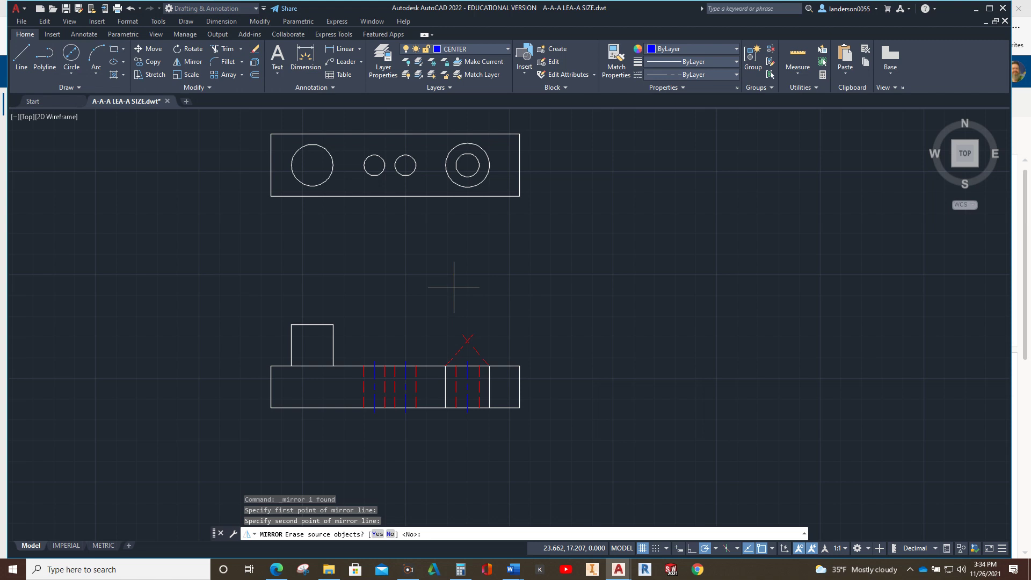
key(Return)
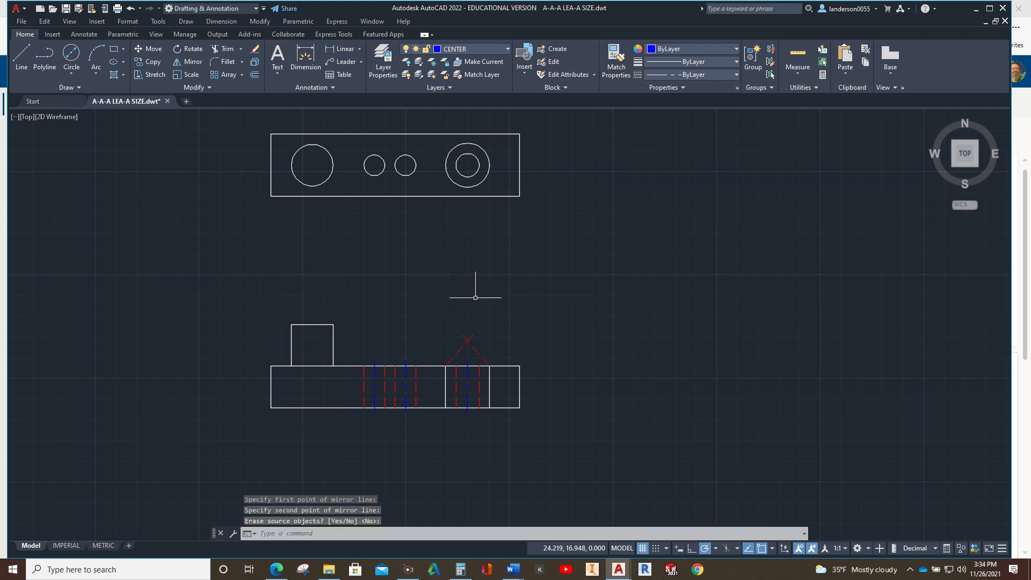
Trim the ends of the two angled lines that extend above their intersection
click(224, 49)
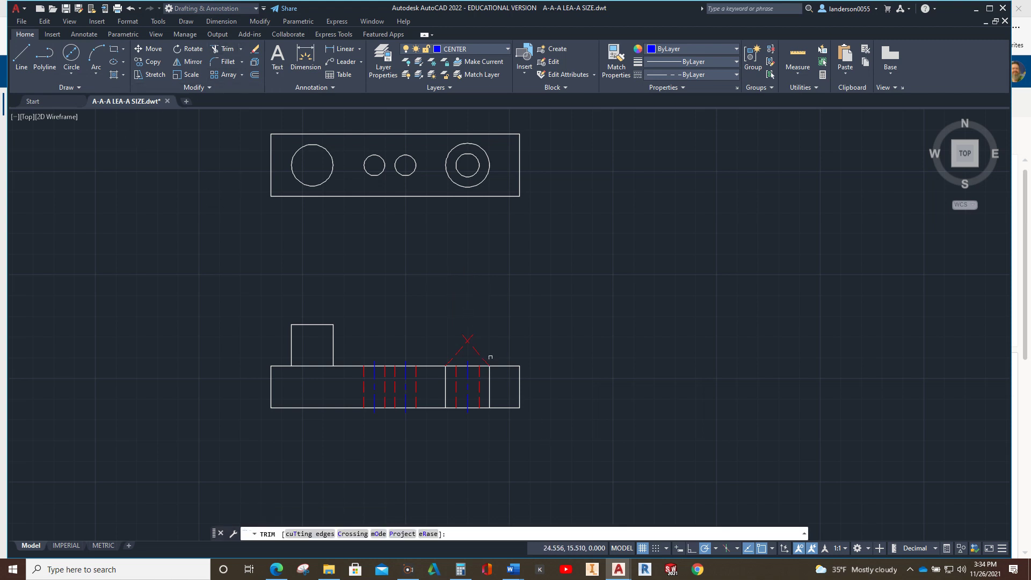
mouse_move(482, 345)
mouse_down()
mouse_move(465, 333)
mouse_move(483, 316)
mouse_up()
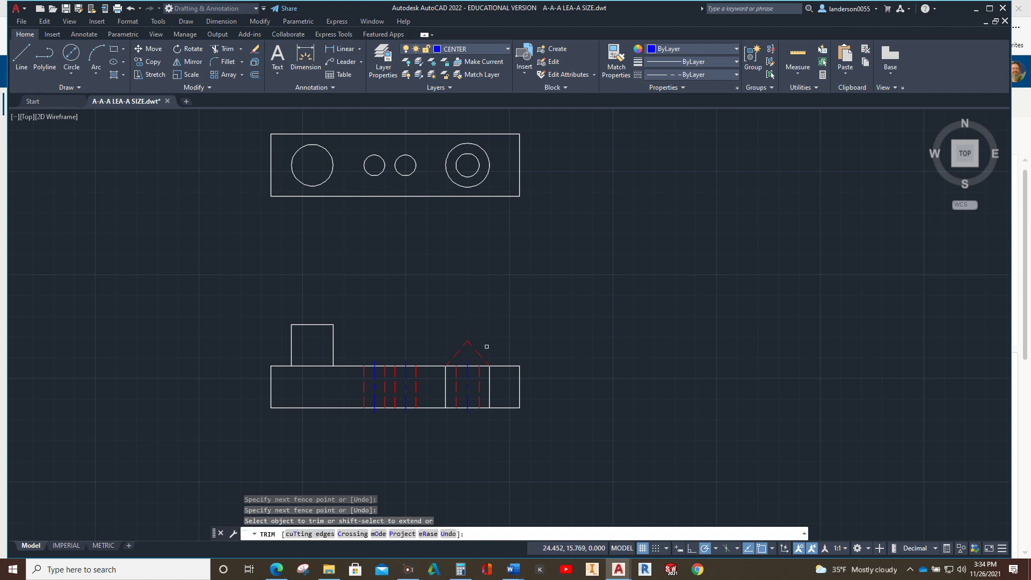
key(Escape)
key(Escape)
Mirror the two angled lines downward about the top edge of the lower view's rectangle, erasing the source lines
mouse_move(487, 349)
mouse_down()
mouse_move(468, 325)
mouse_move(457, 343)
mouse_up()
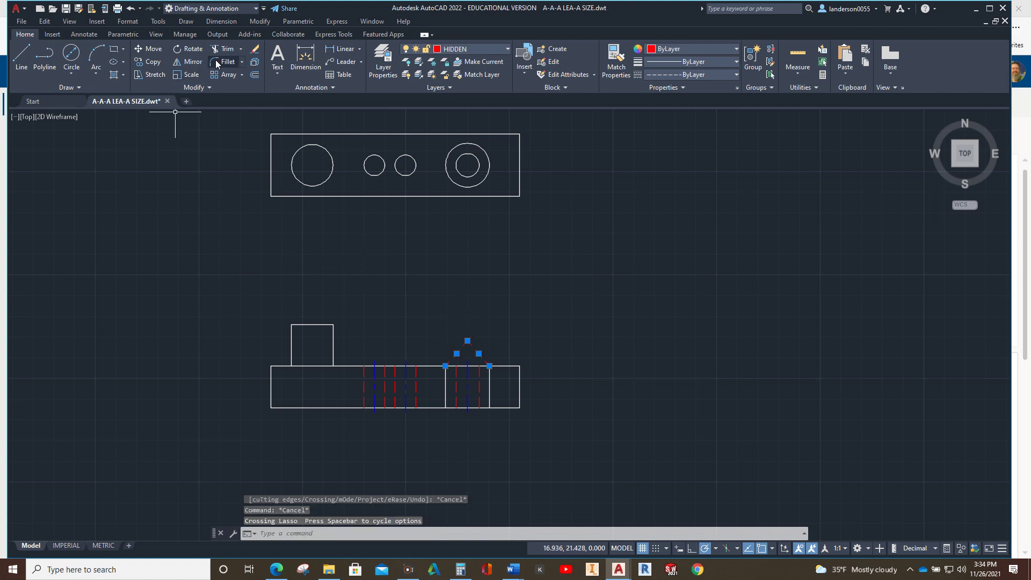
click(197, 62)
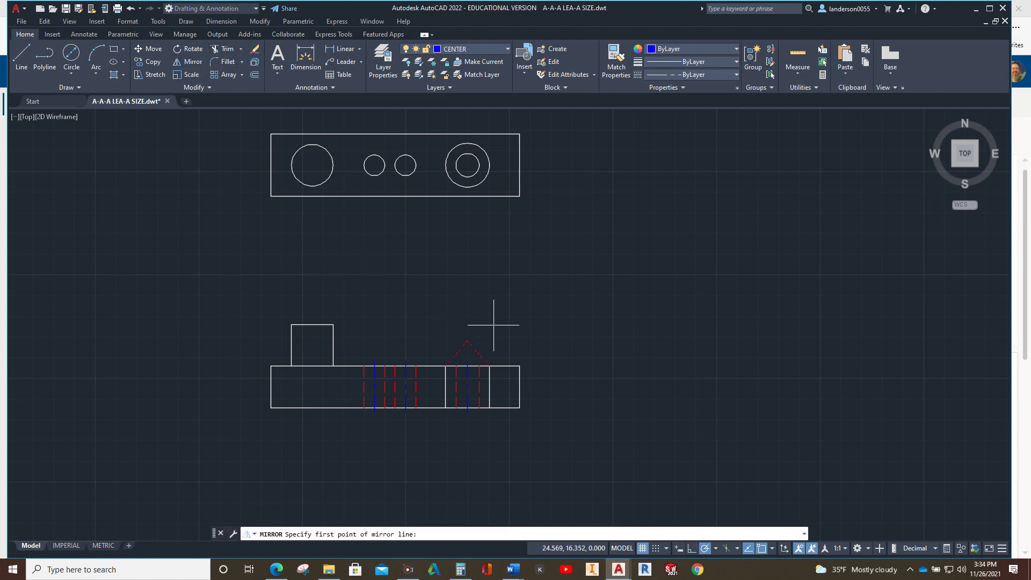
click(519, 366)
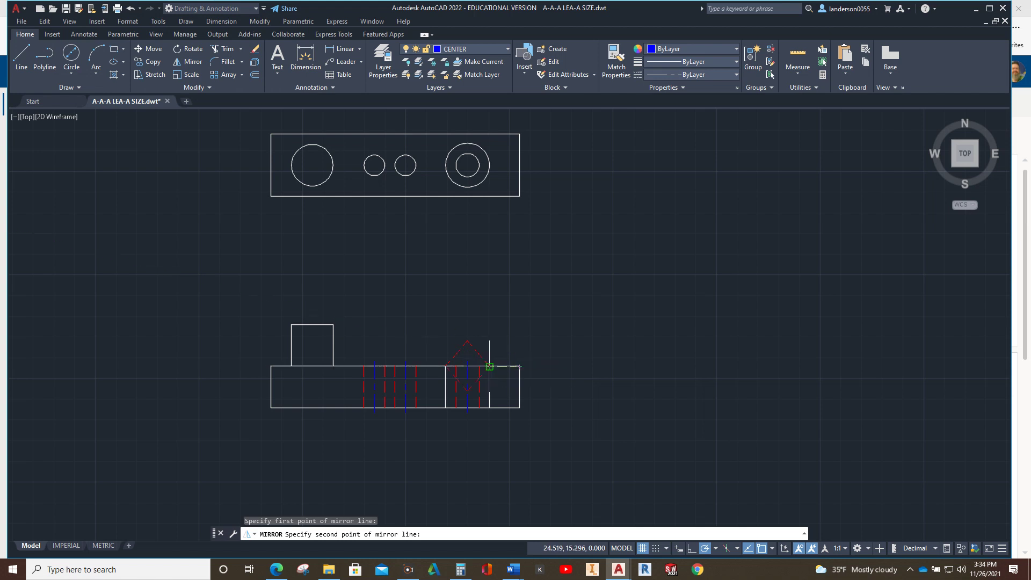
click(489, 366)
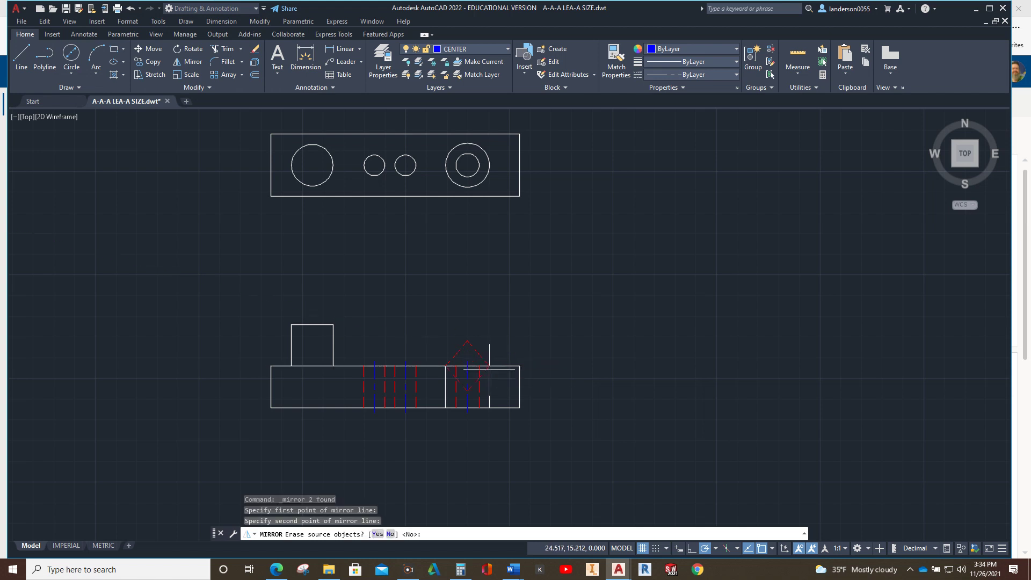
text(y)
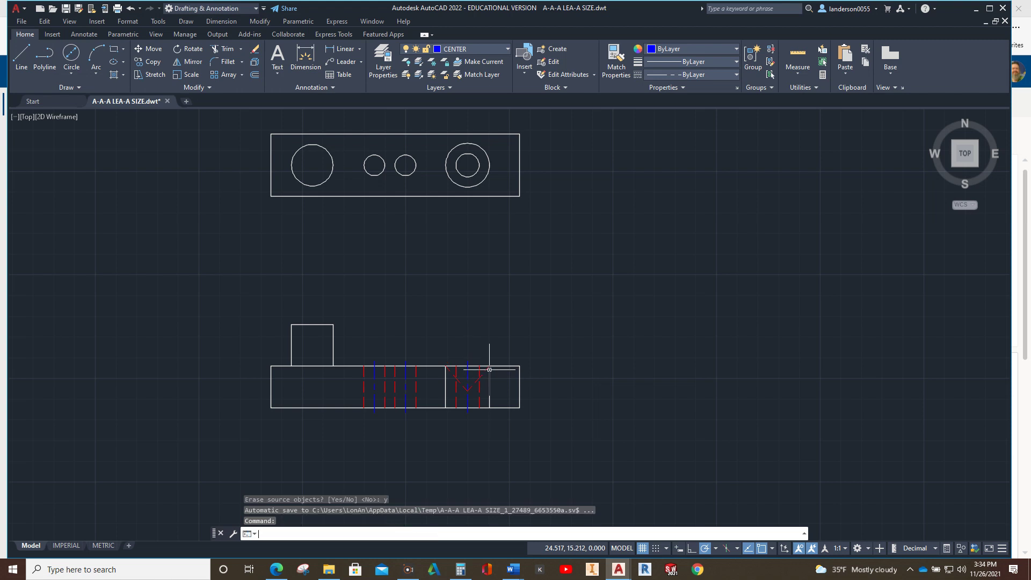
key(Return)
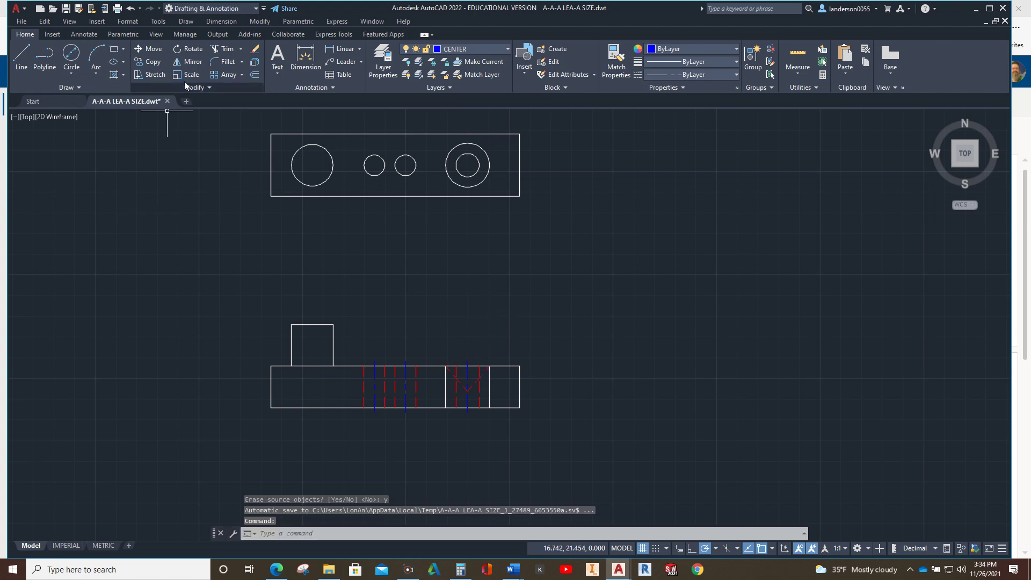
Trim the angled lines below the inner hole's hidden edges and those hidden edges above the angled lines to form the countersink
click(225, 49)
click(467, 397)
scroll(471, 397, up, 4)
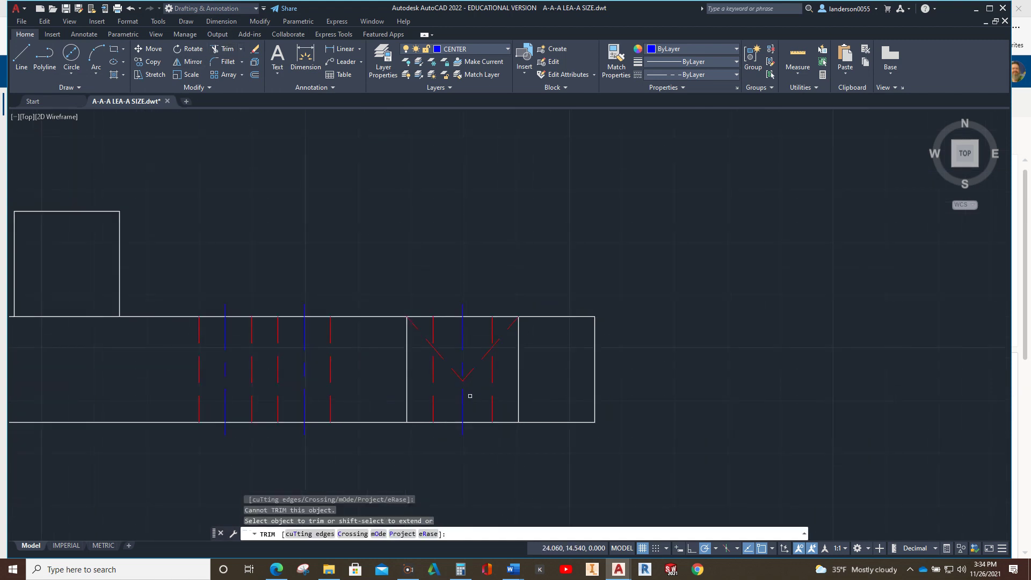
mouse_move(483, 374)
mouse_down()
mouse_move(477, 346)
mouse_move(492, 326)
mouse_up()
mouse_move(450, 379)
mouse_down()
mouse_move(427, 323)
mouse_move(432, 329)
mouse_up()
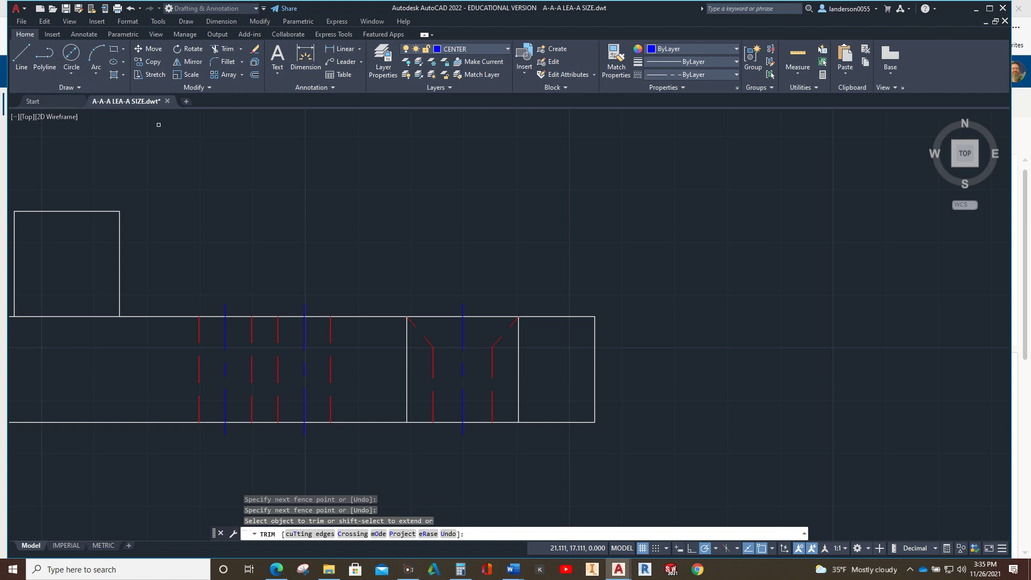
On the HIDDEN layer, draw a horizontal line joining the two lower ends of the countersink's angled lines in the front view
click(508, 49)
click(462, 113)
click(22, 58)
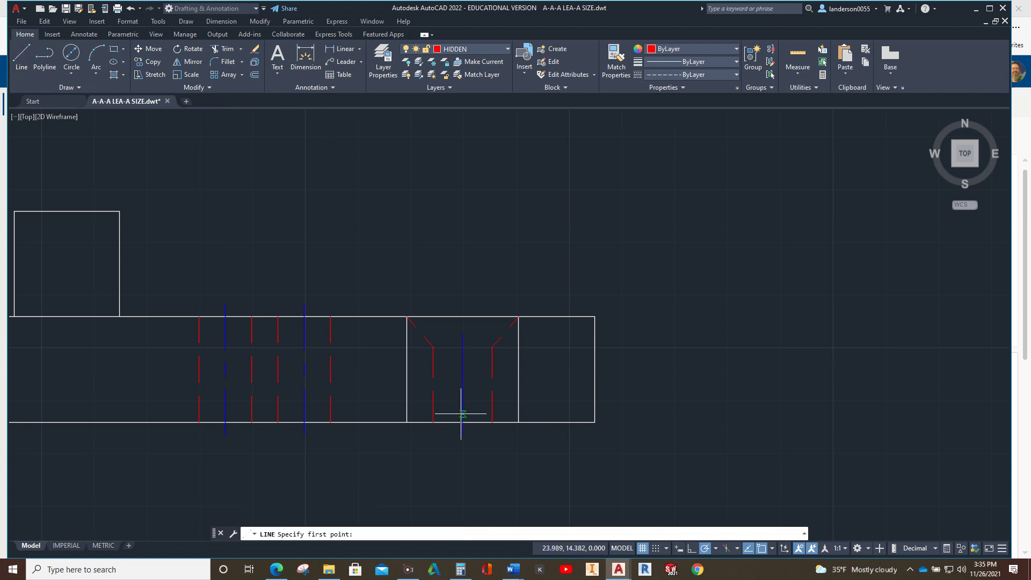
click(433, 348)
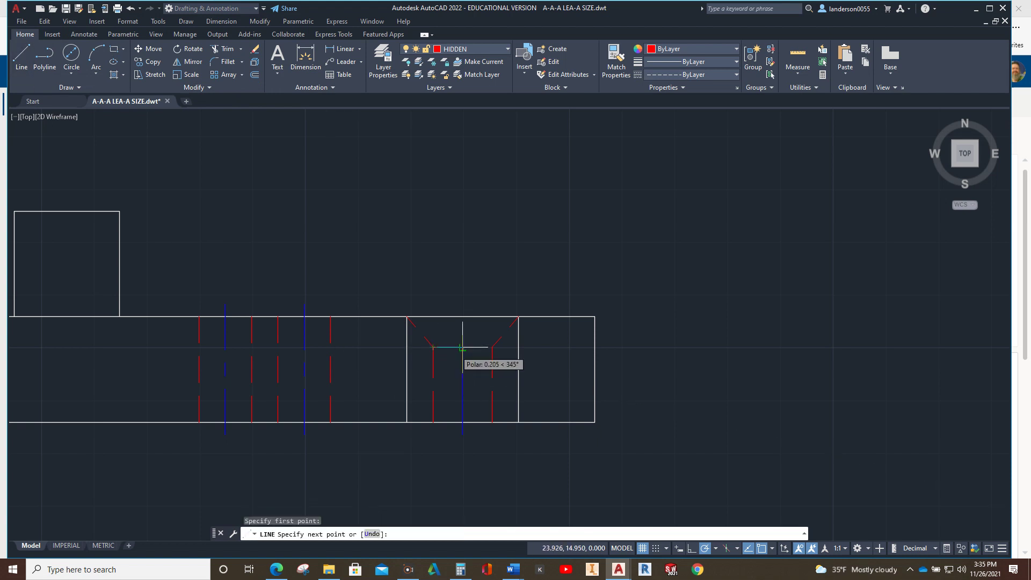
click(493, 348)
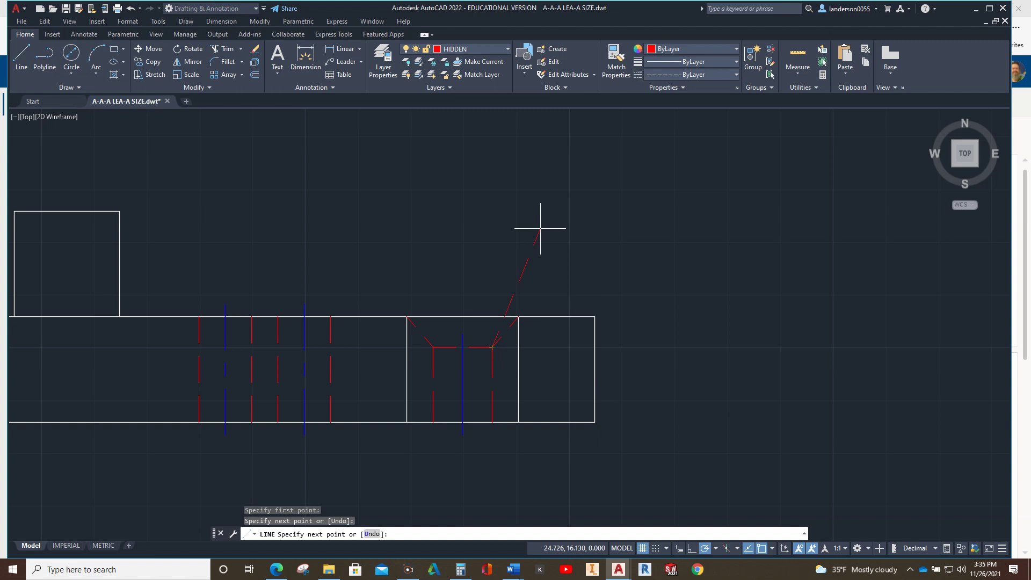
key(Escape)
Erase the two solid vertical lines at the countersink's outer edges in the front view
scroll(522, 210, down, 2)
middle_drag(515, 210, 525, 232)
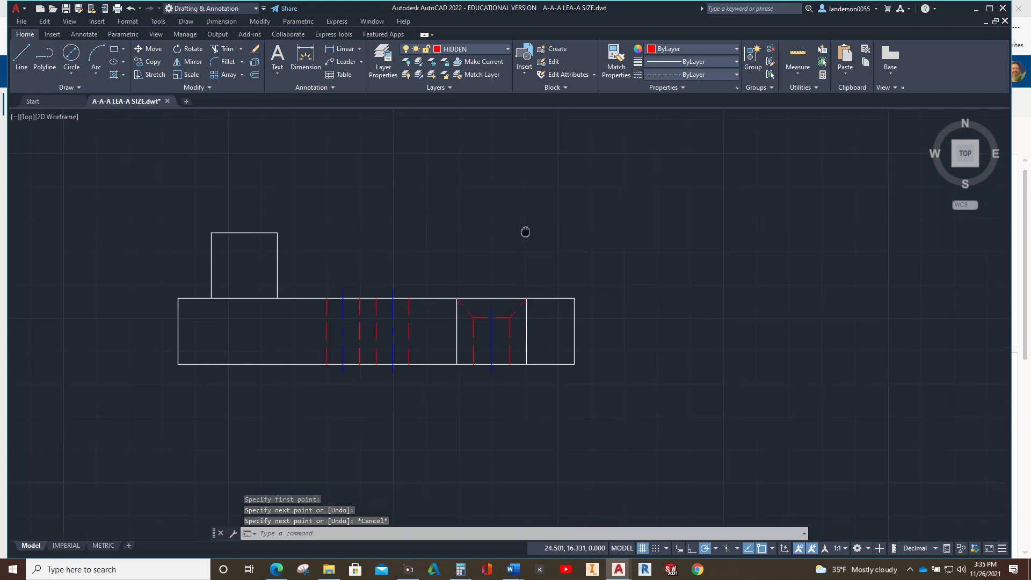
click(457, 338)
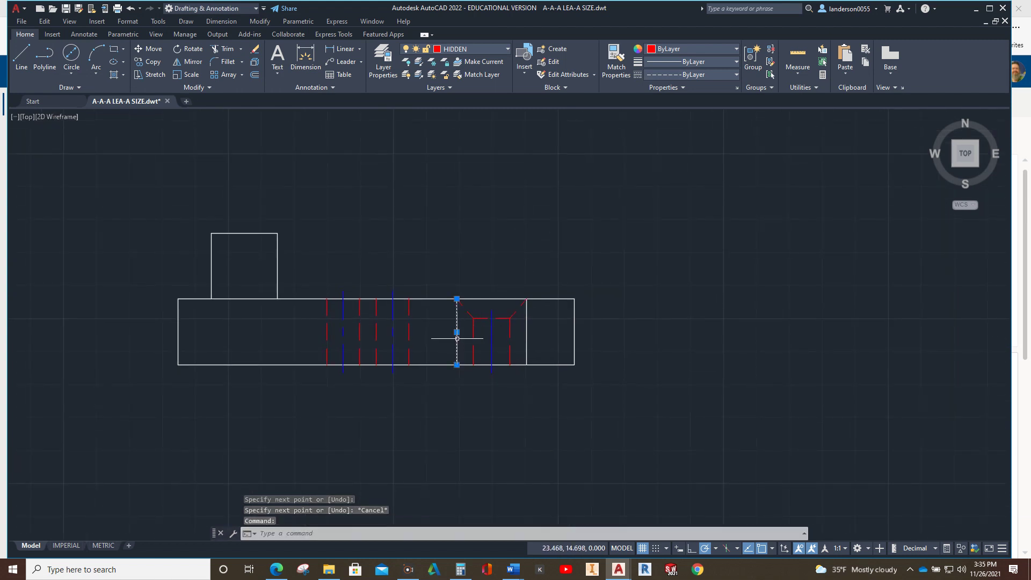
click(527, 337)
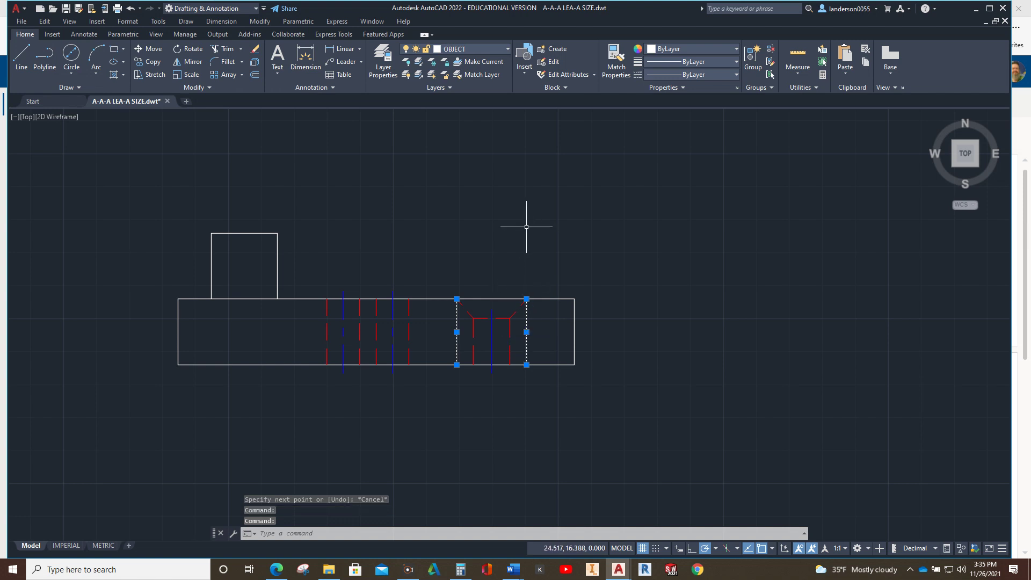
key(Delete)
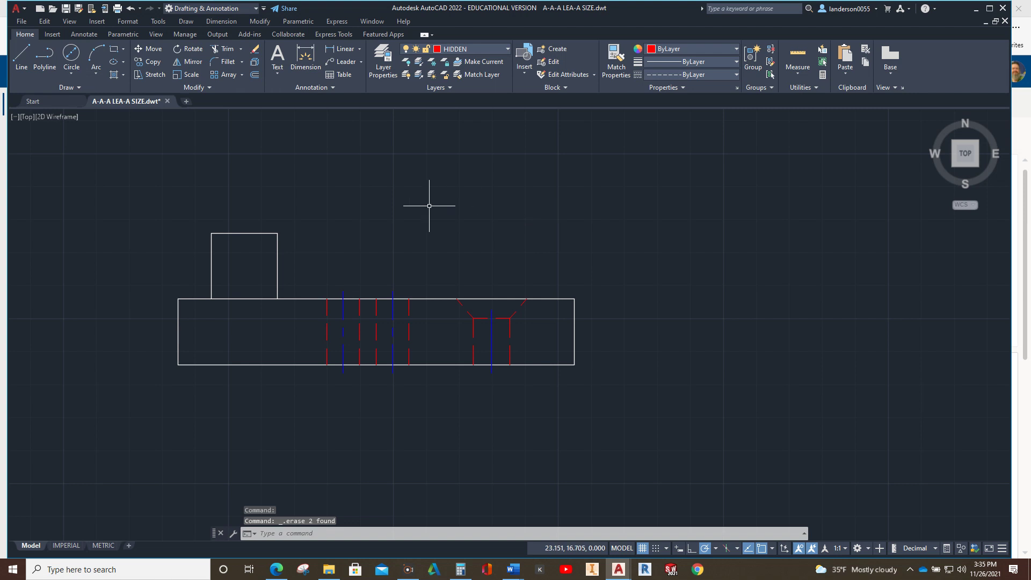
On the CENTER layer, add center marks to the large circle, the two small circles and the concentric circles in the top view
scroll(421, 223, down, 3)
scroll(430, 341, up, 1)
middle_drag(430, 340, 417, 354)
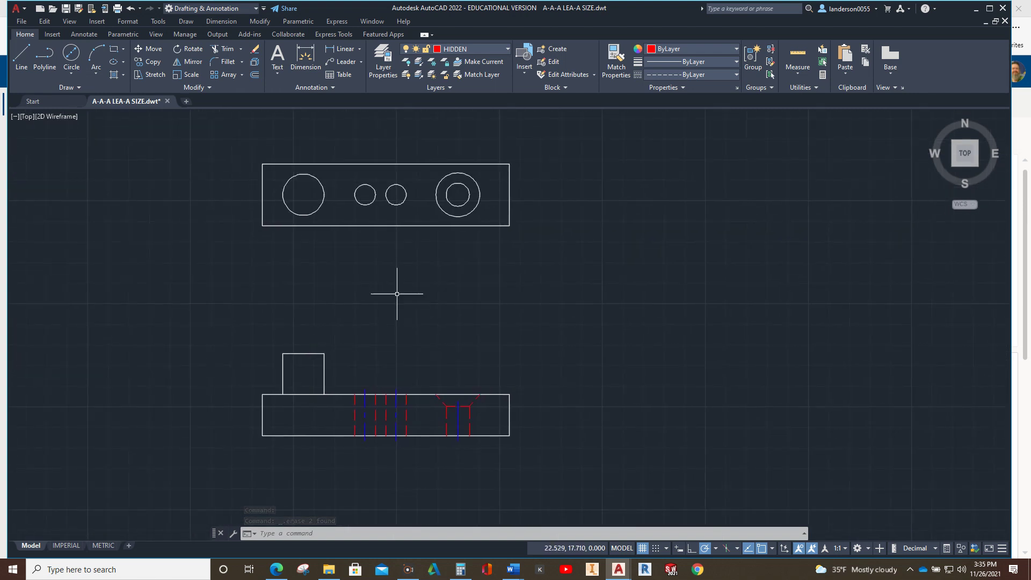
click(506, 48)
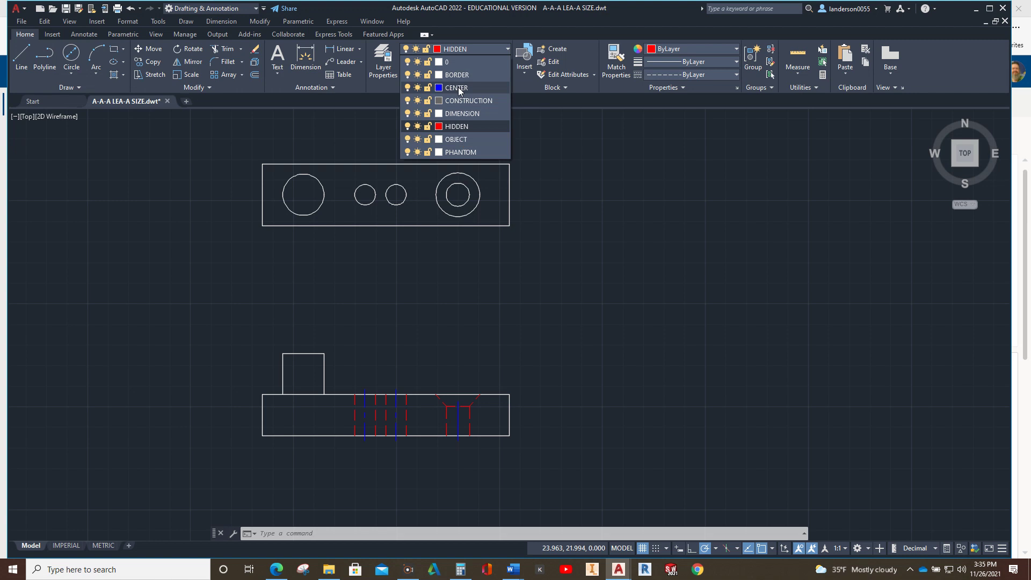
key(Escape)
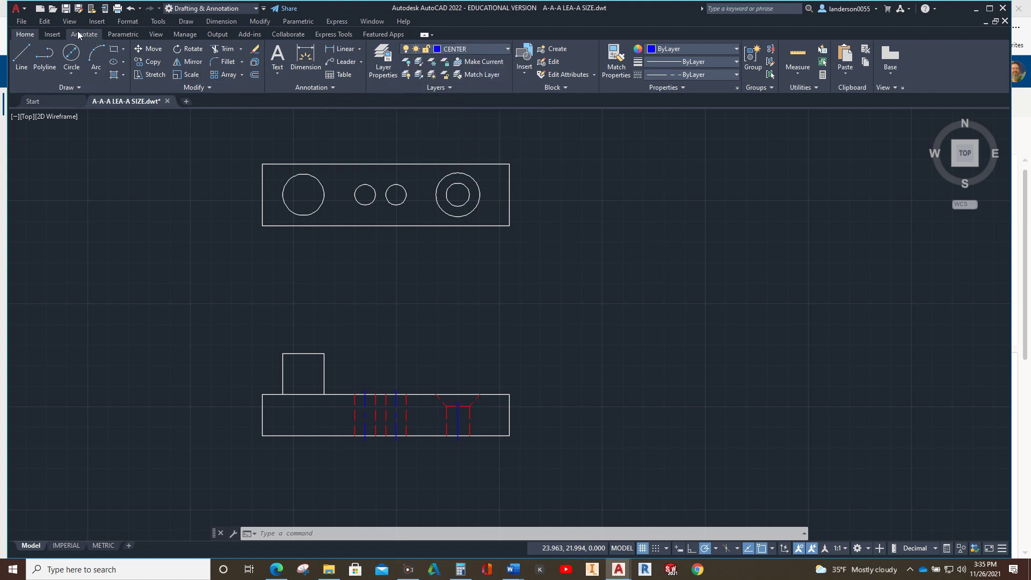
click(81, 33)
click(367, 56)
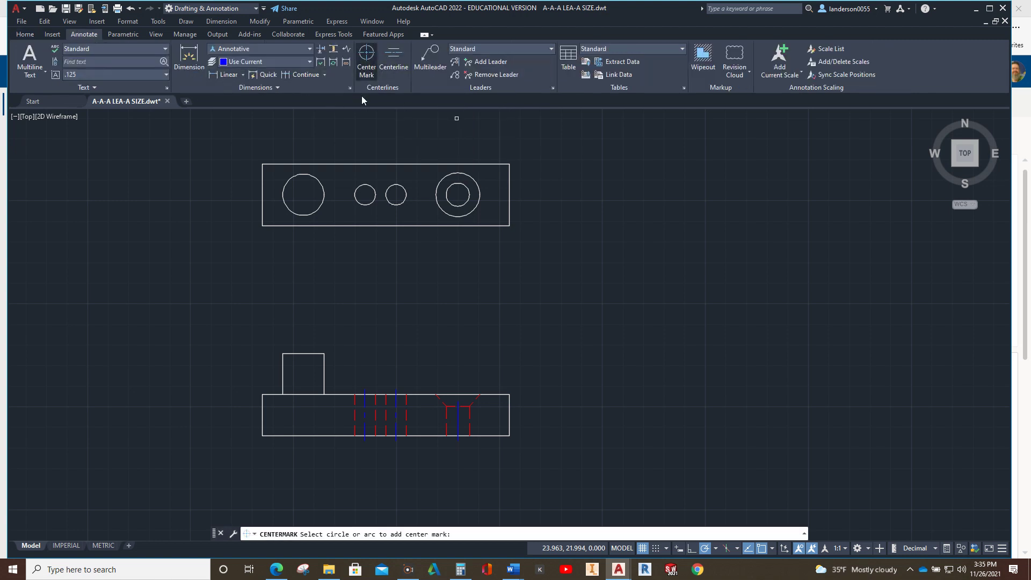
click(317, 179)
click(372, 187)
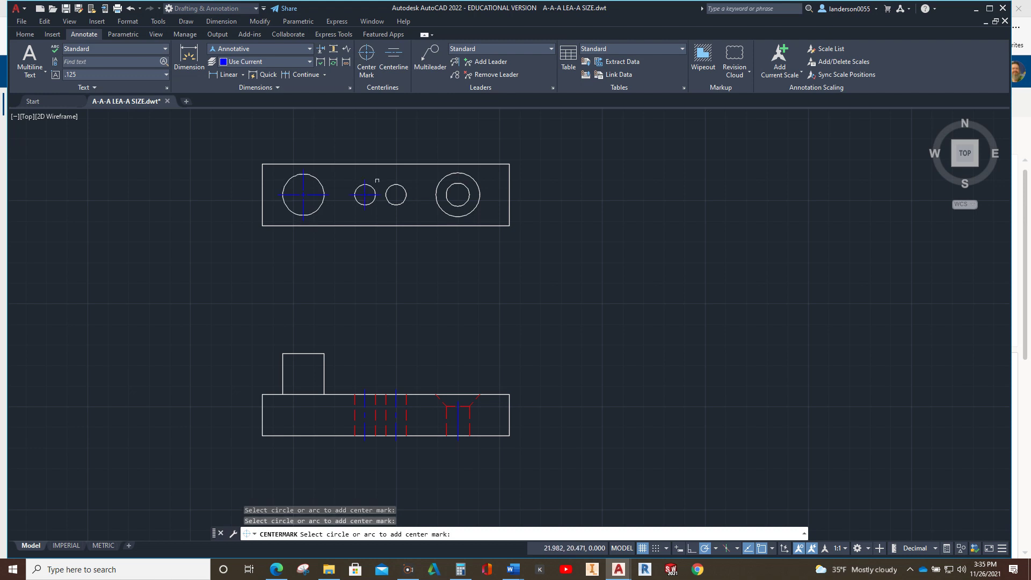
click(446, 176)
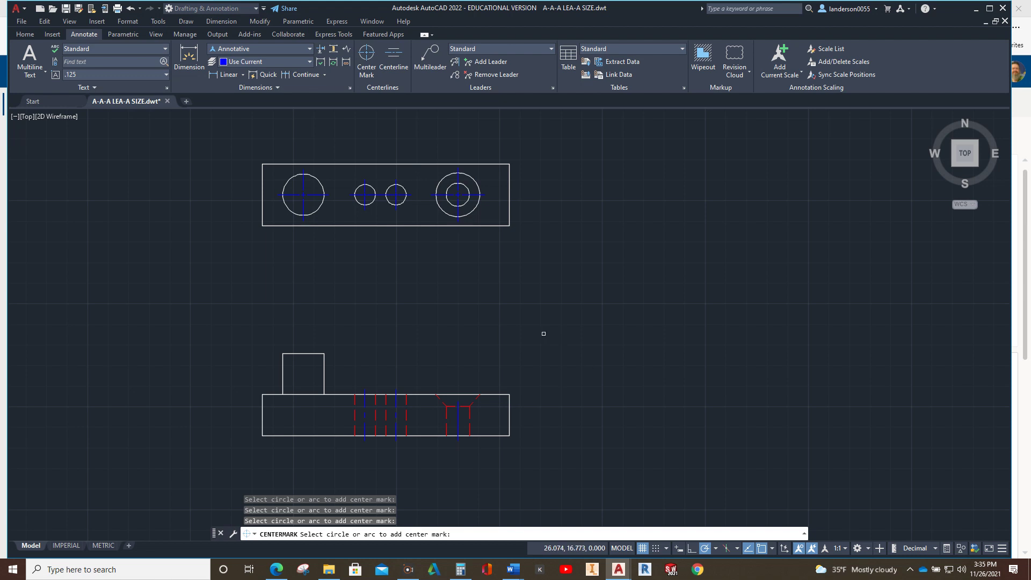
key(Escape)
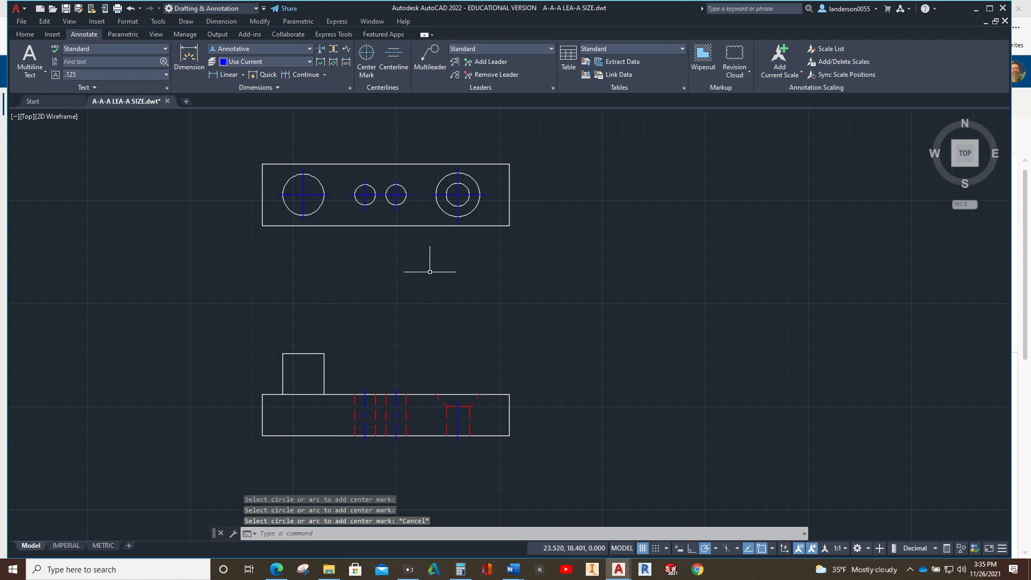
Add a centerline between the two vertical sides of the raised square in the front view
click(396, 55)
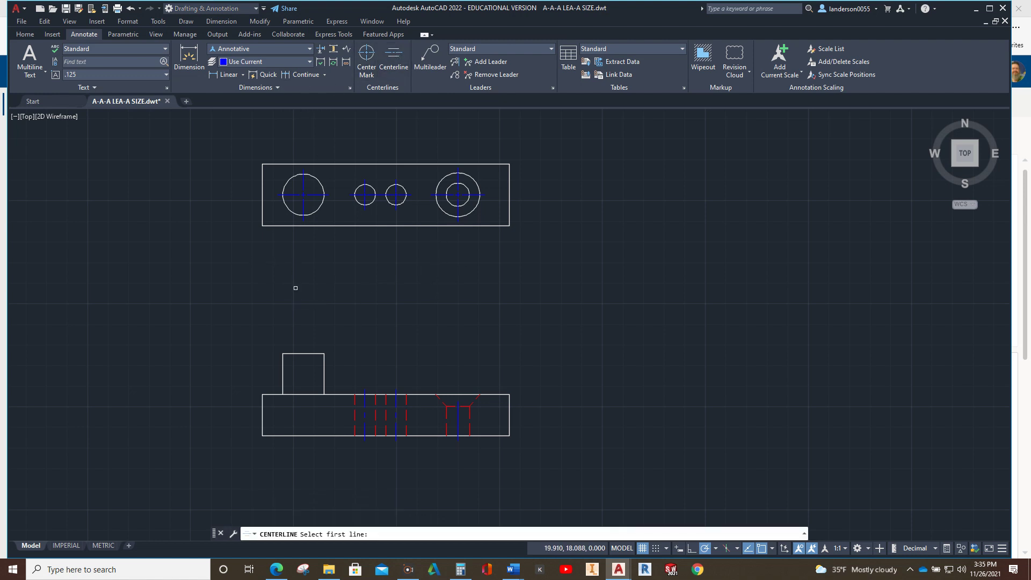
click(325, 374)
click(281, 370)
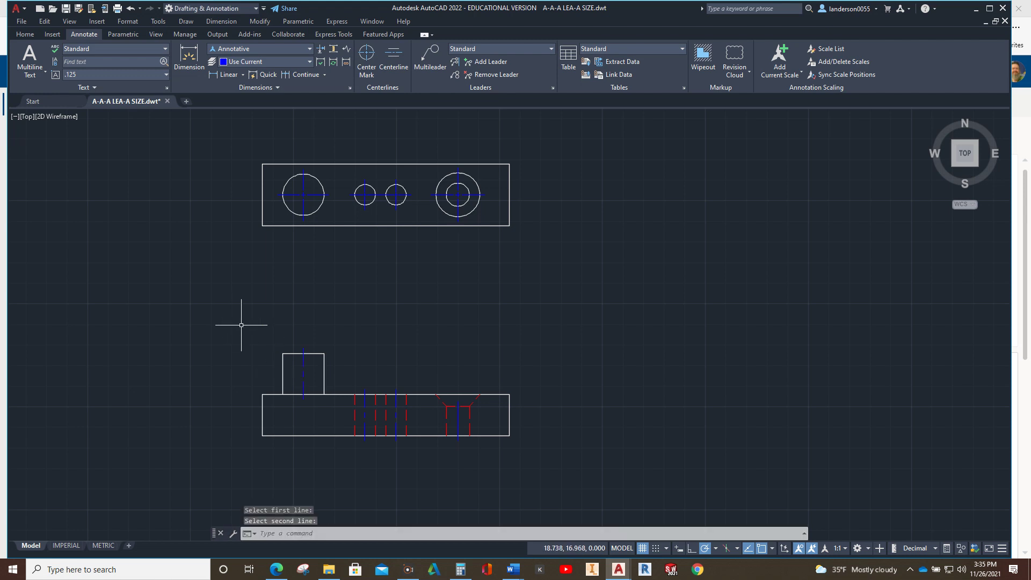
key(Escape)
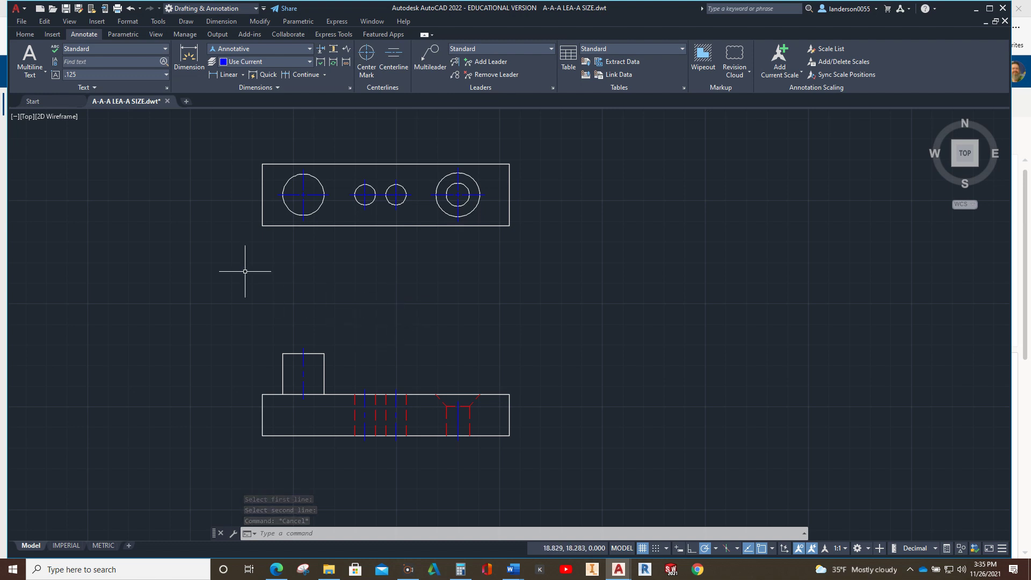
Chamfer the upper-right corner of the top view's rectangle using the Angle option with length .12 and angle 45
click(25, 34)
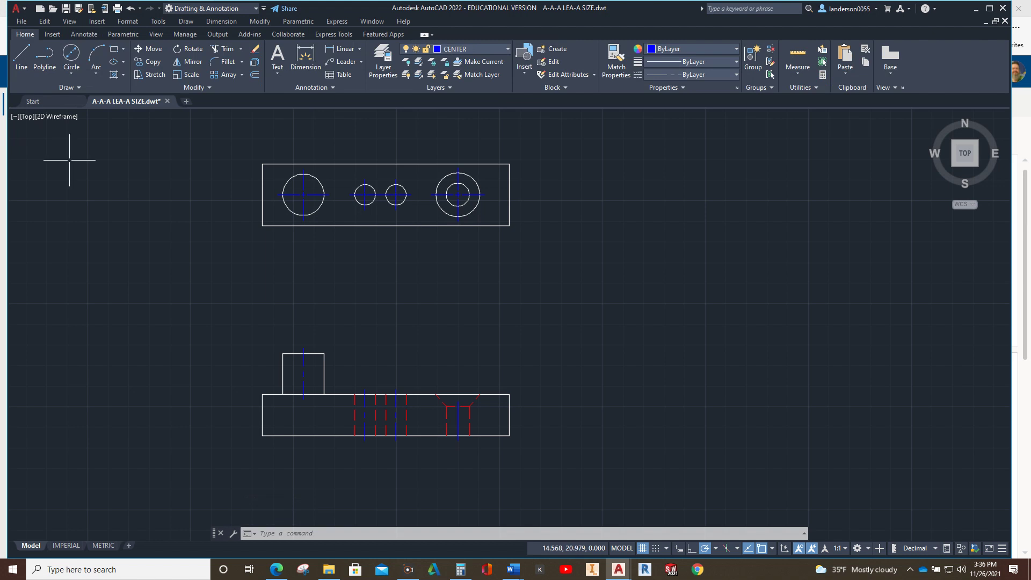
click(243, 62)
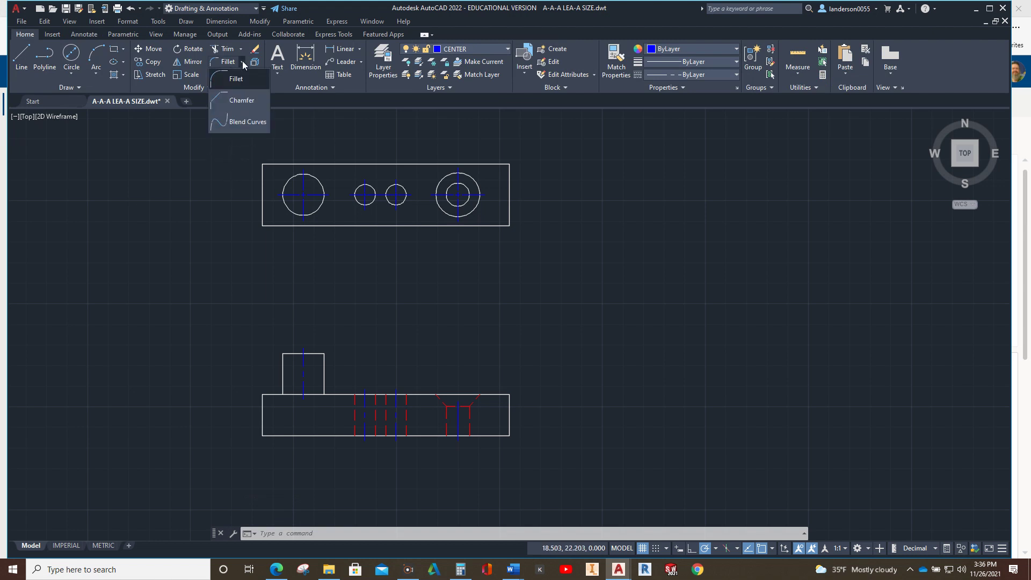
click(248, 102)
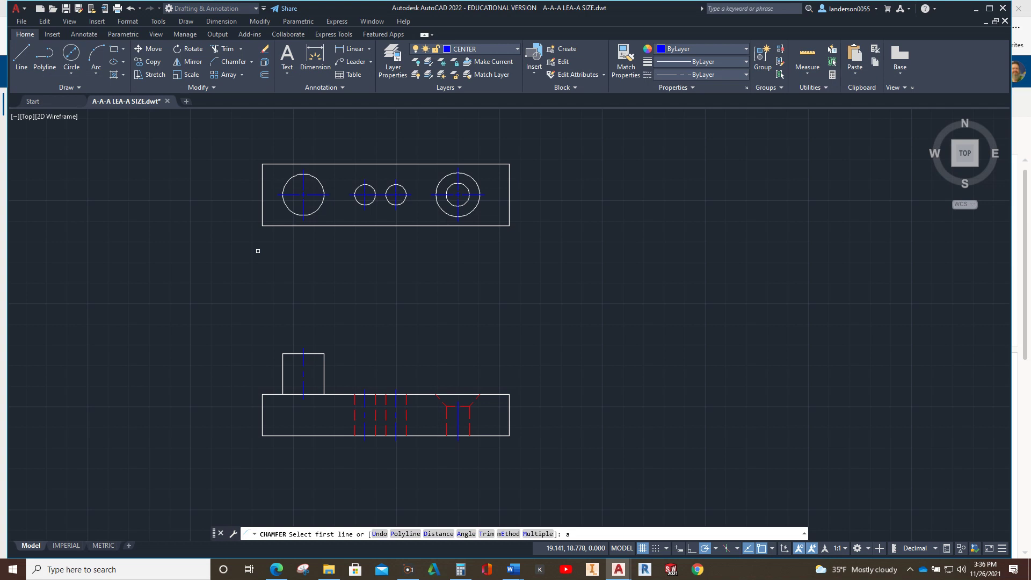
key(Return)
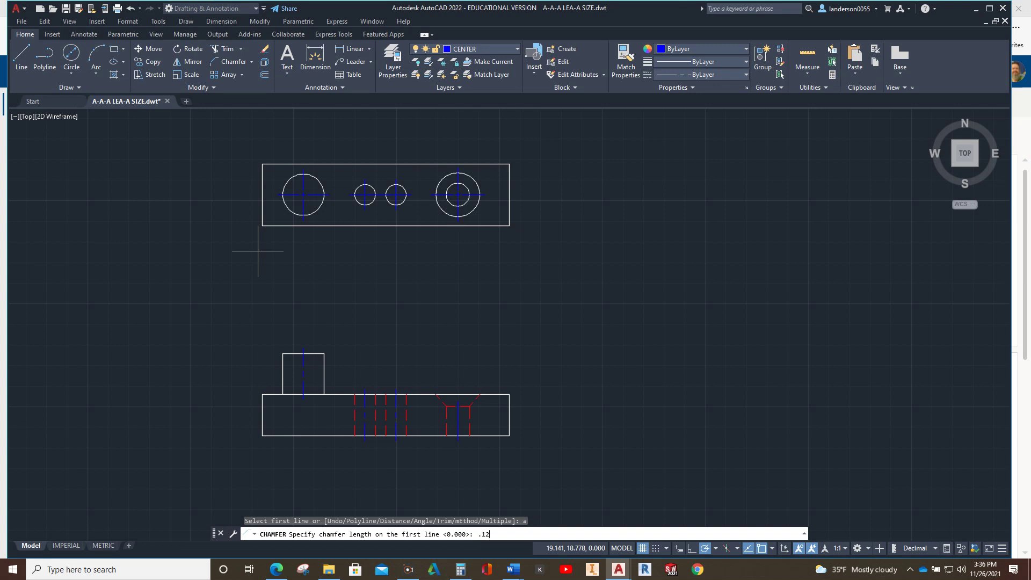
key(Return)
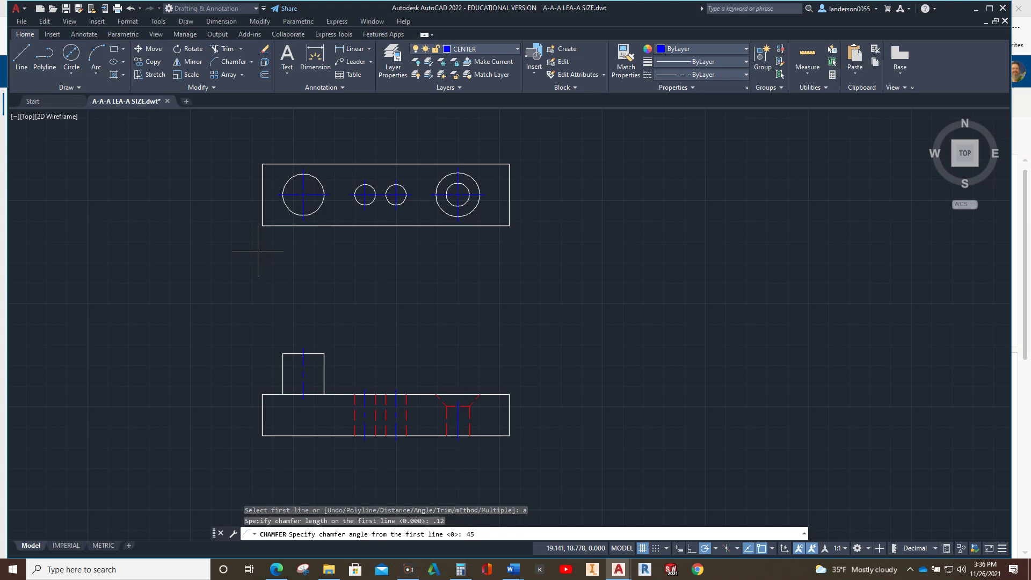
key(Return)
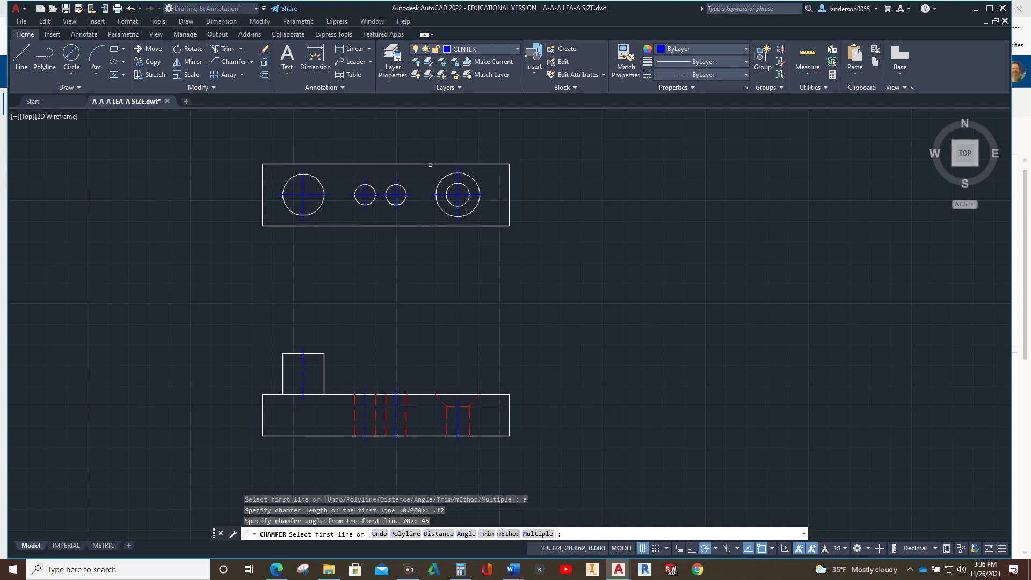
click(430, 164)
click(510, 190)
Chamfer the lower-right, lower-left and upper-left corners of the top view's rectangle with the same length and angle
key(Return)
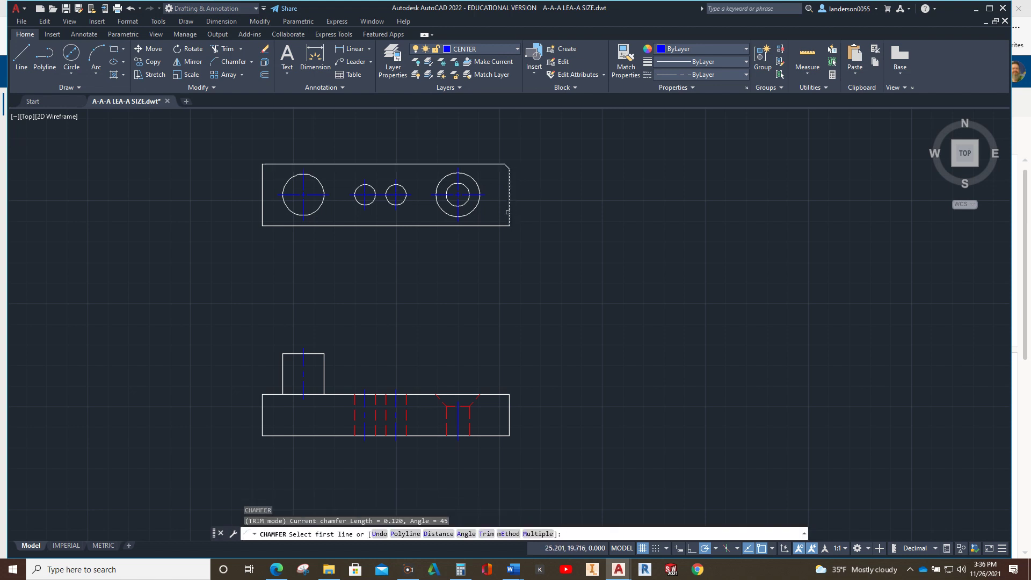
click(508, 212)
click(489, 226)
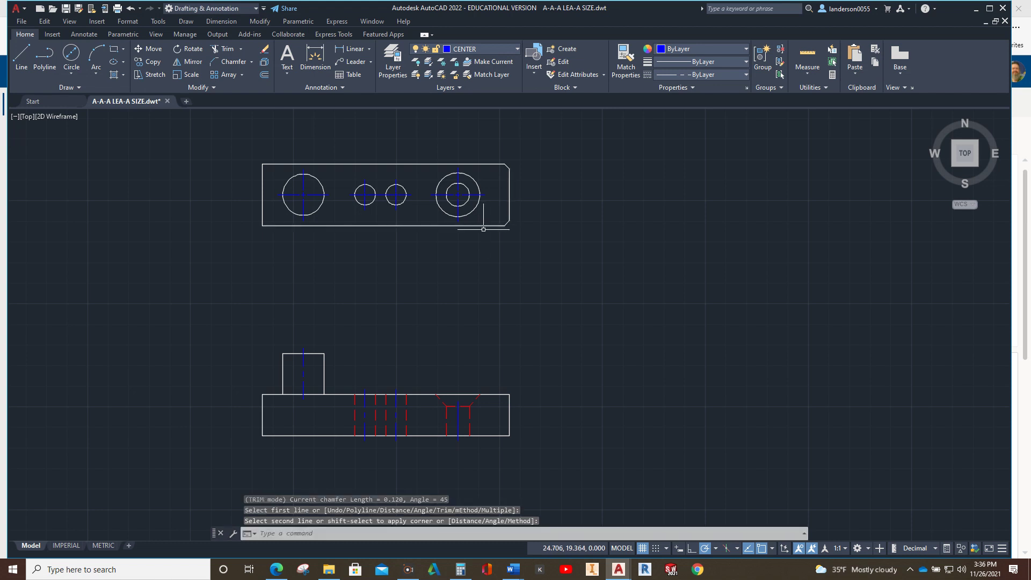
key(Return)
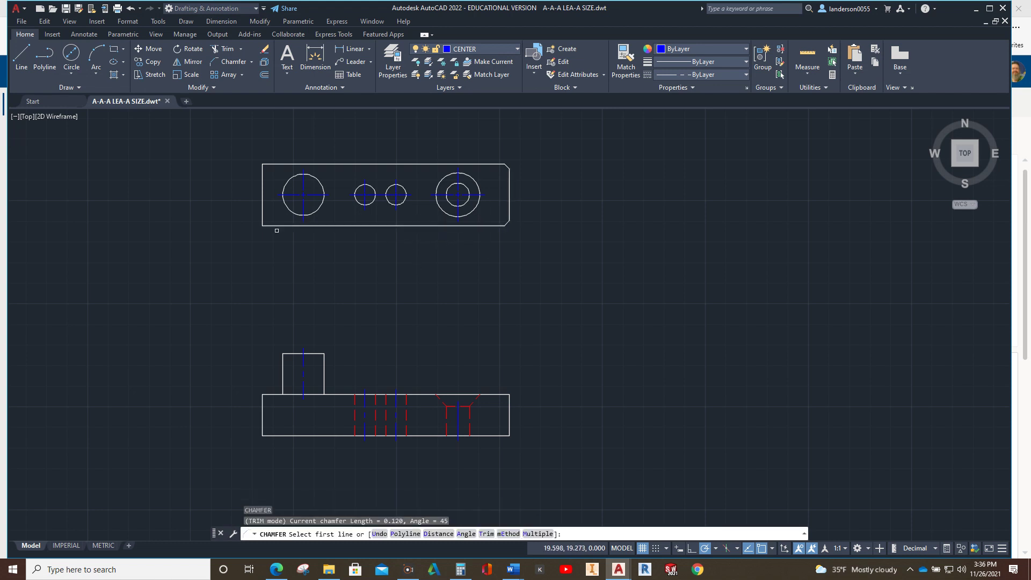
click(279, 226)
click(263, 208)
key(Return)
click(262, 181)
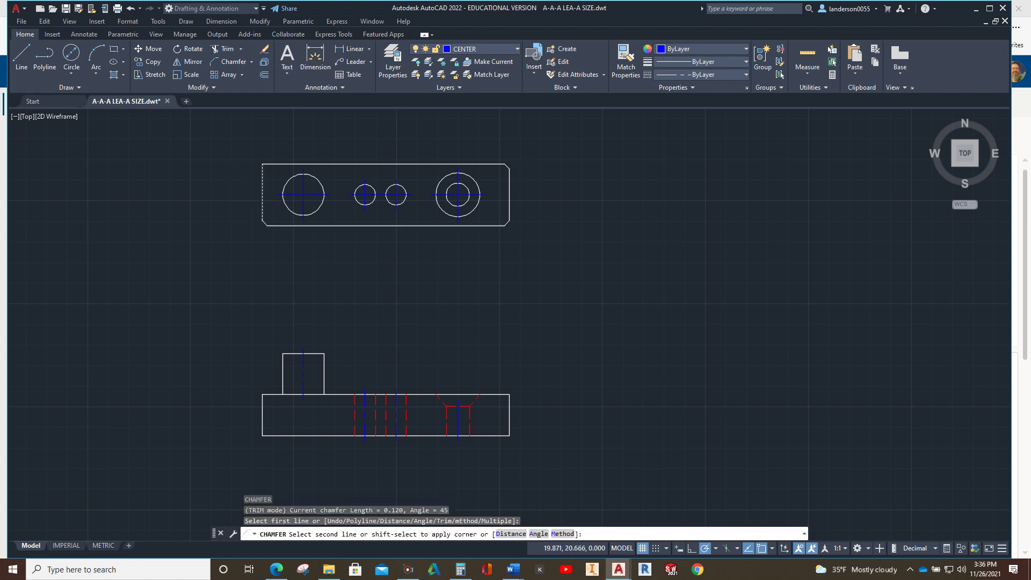
click(288, 165)
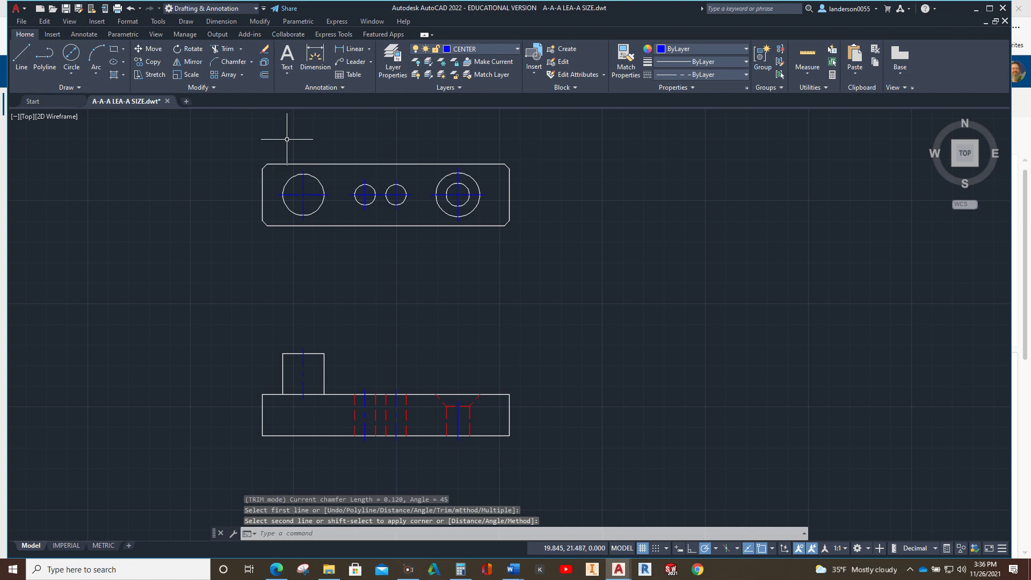
key(Escape)
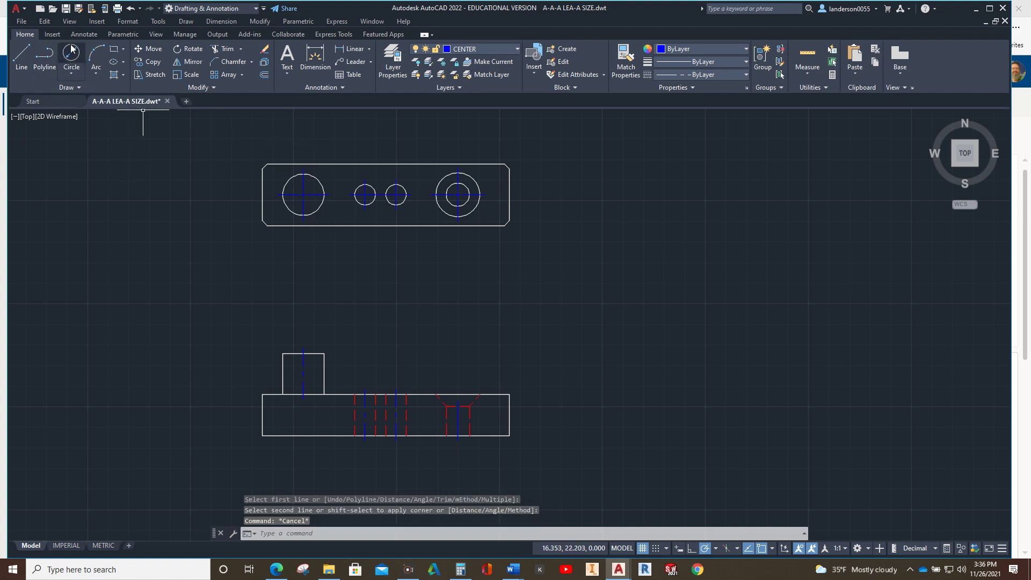
click(23, 54)
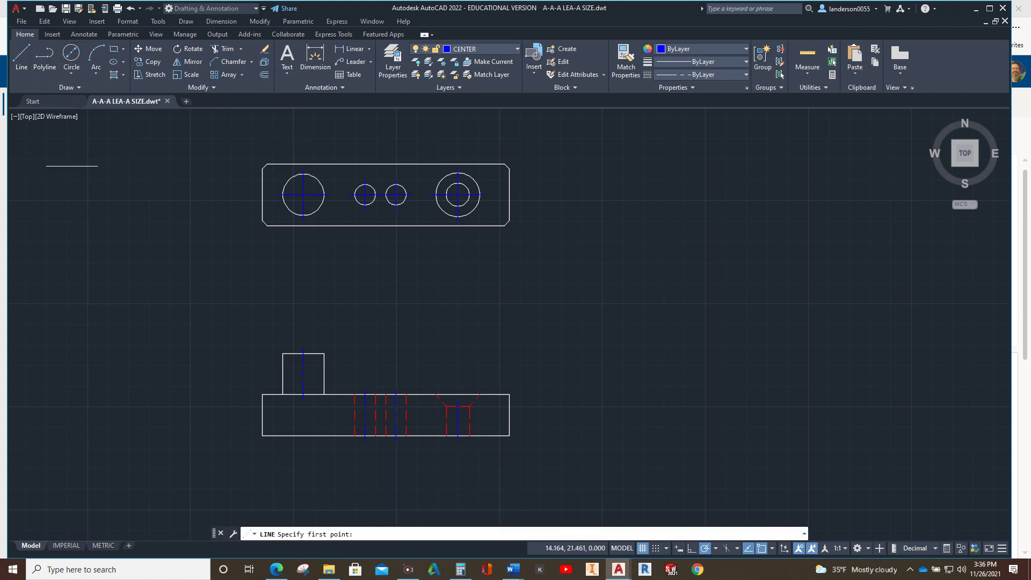
click(267, 226)
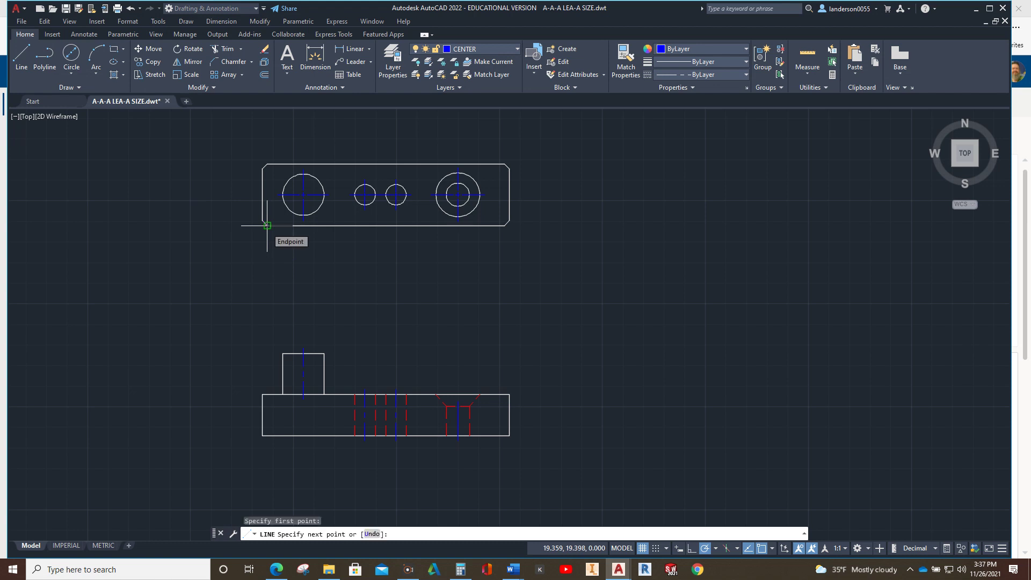
key(Escape)
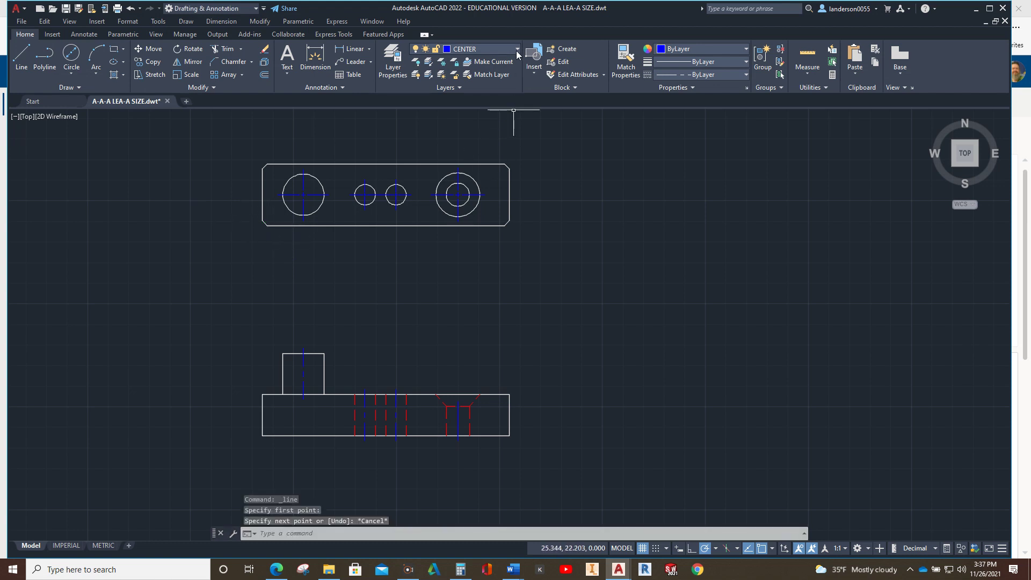
On the OBJECT layer, draw a vertical line from the top view's lower-left chamfer end down to the front view's bottom edge
click(515, 53)
click(480, 141)
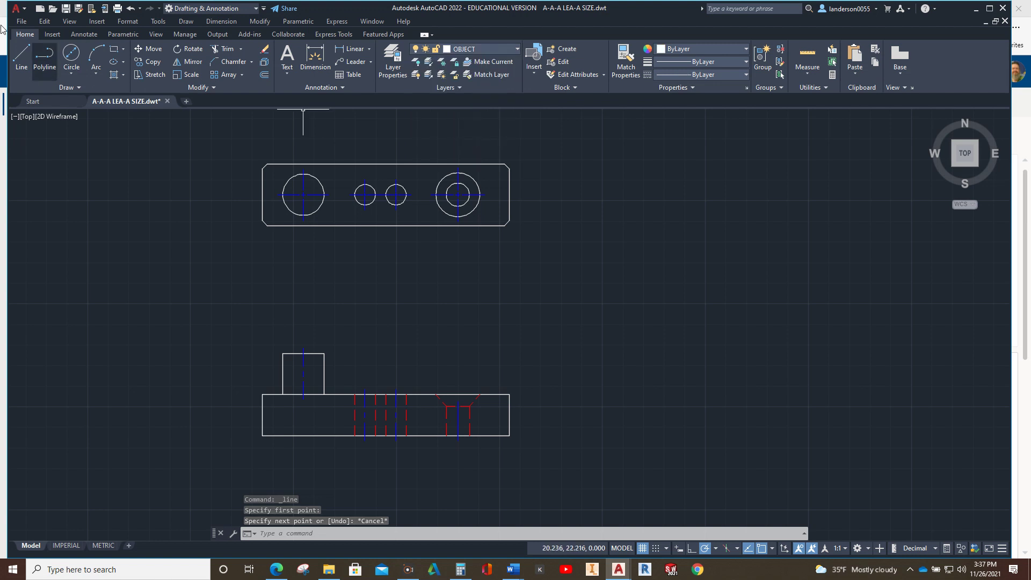
click(21, 56)
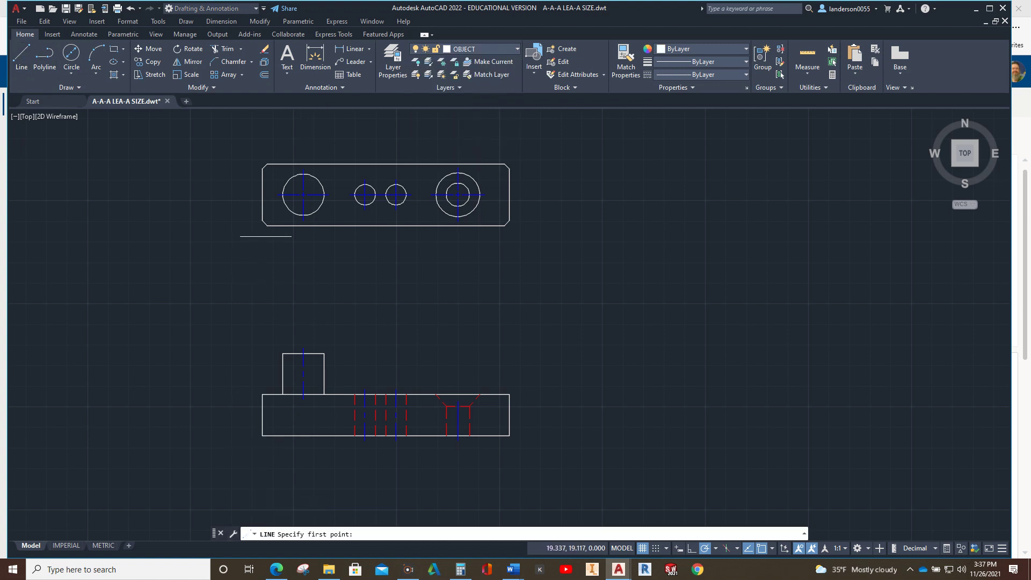
click(267, 226)
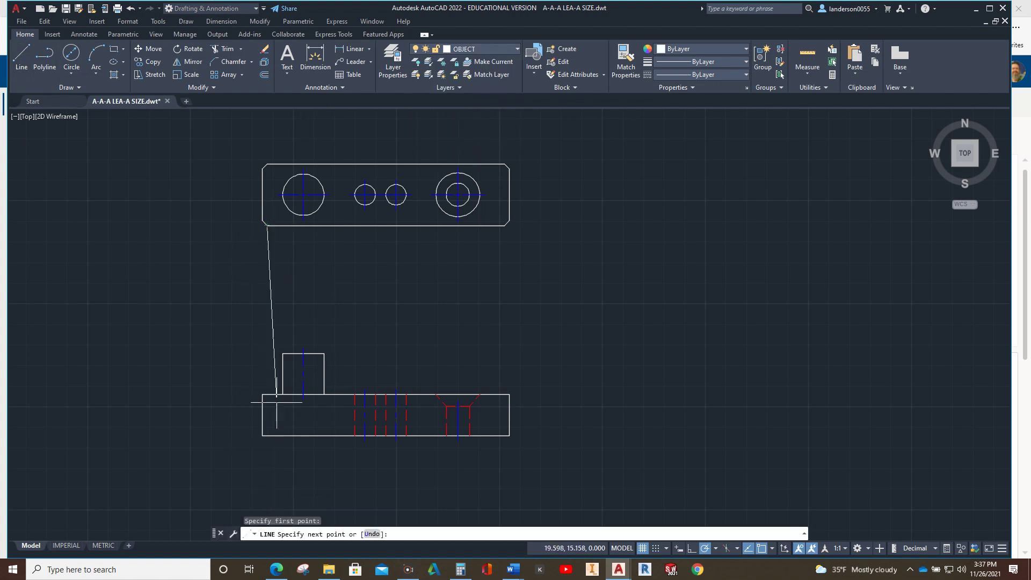
click(267, 435)
key(Escape)
key(Escape)
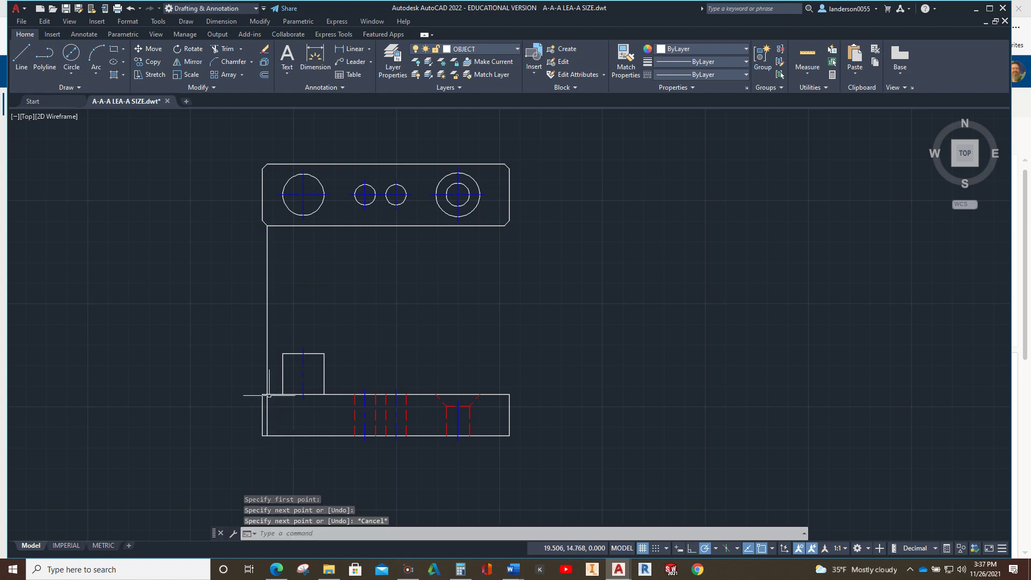
Copy the vertical projection line from the lower-left chamfer end to the lower-right chamfer end of the top view
click(267, 286)
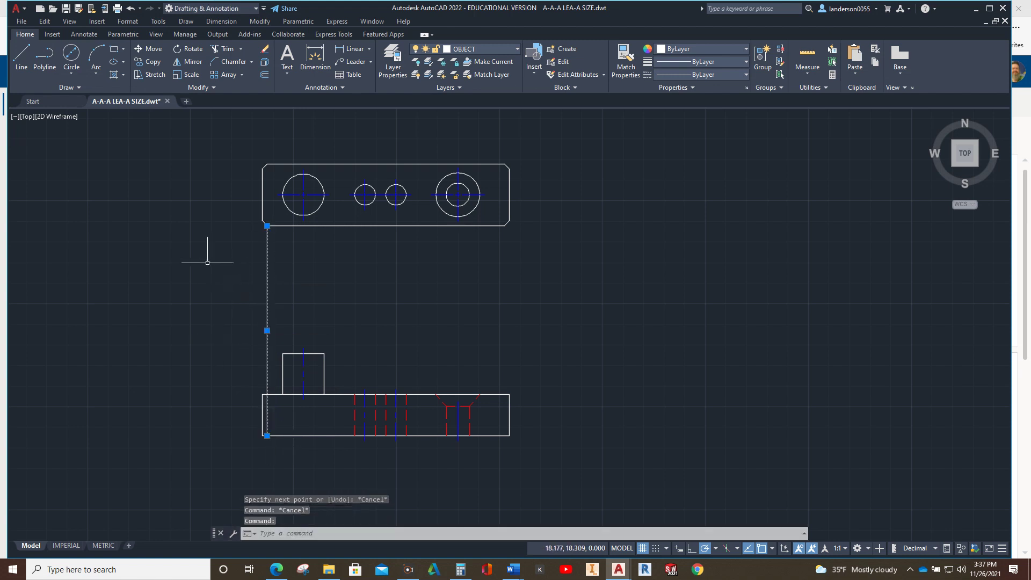
click(152, 61)
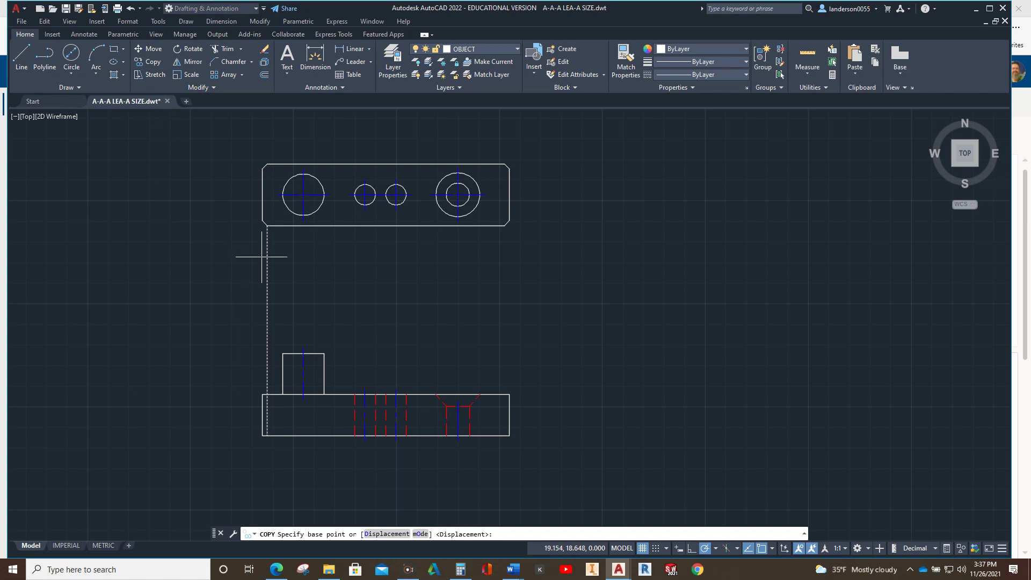
click(267, 225)
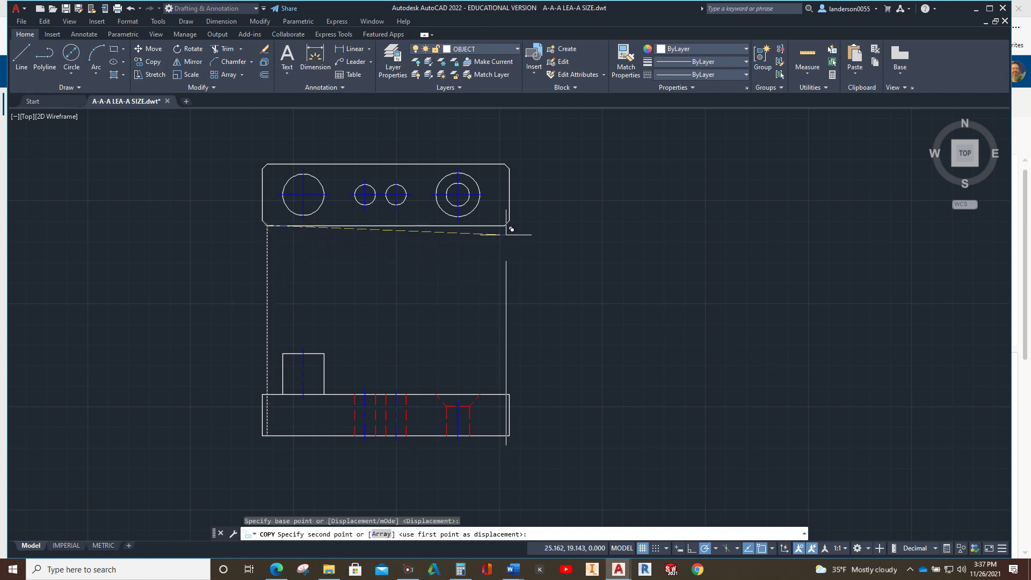
click(504, 225)
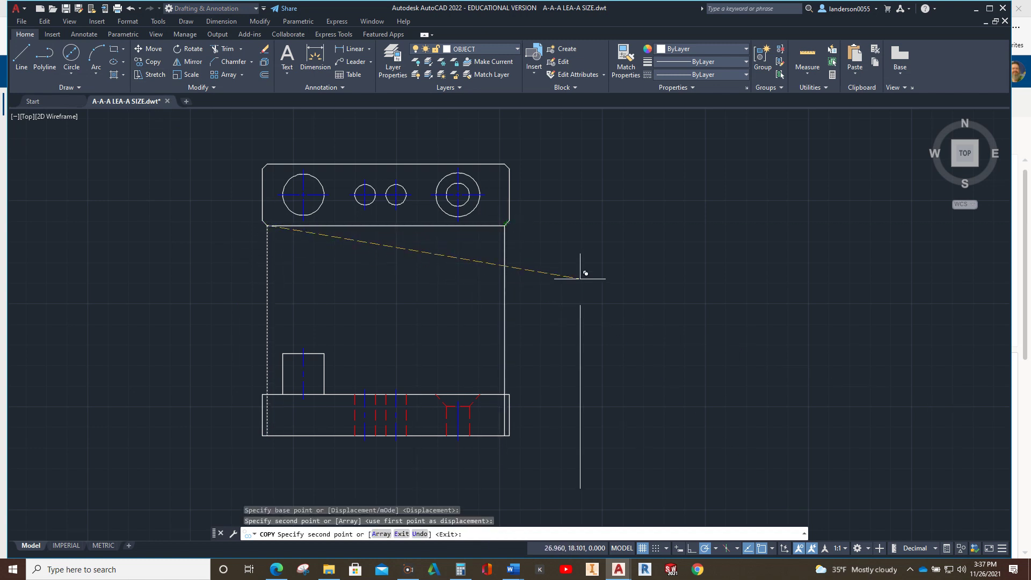
key(Escape)
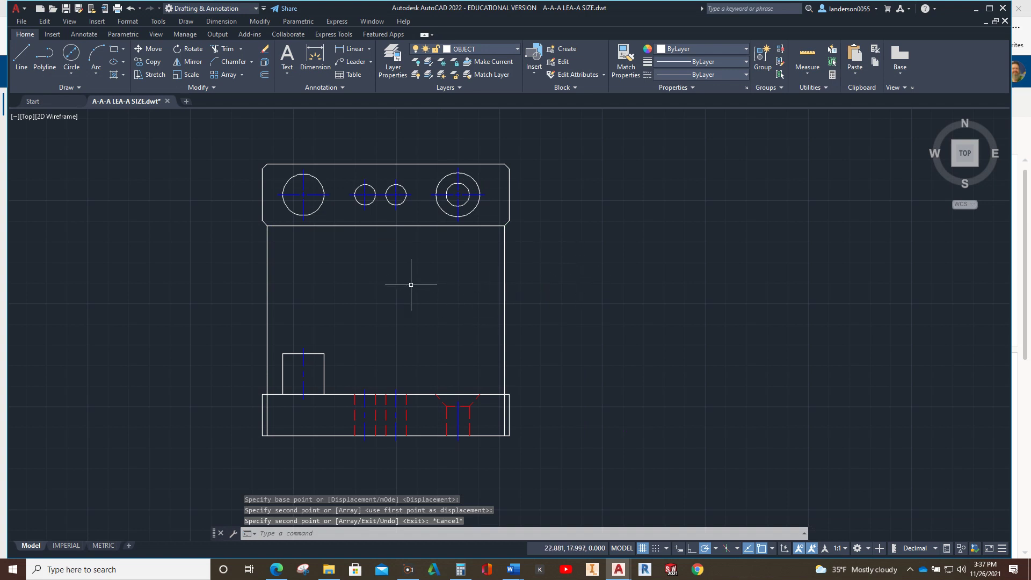
Trim away the portions of both projection lines between the two views, keeping only the chamfer edges inside the front view
click(221, 48)
mouse_move(189, 238)
mouse_down()
mouse_move(552, 322)
mouse_move(586, 319)
mouse_up()
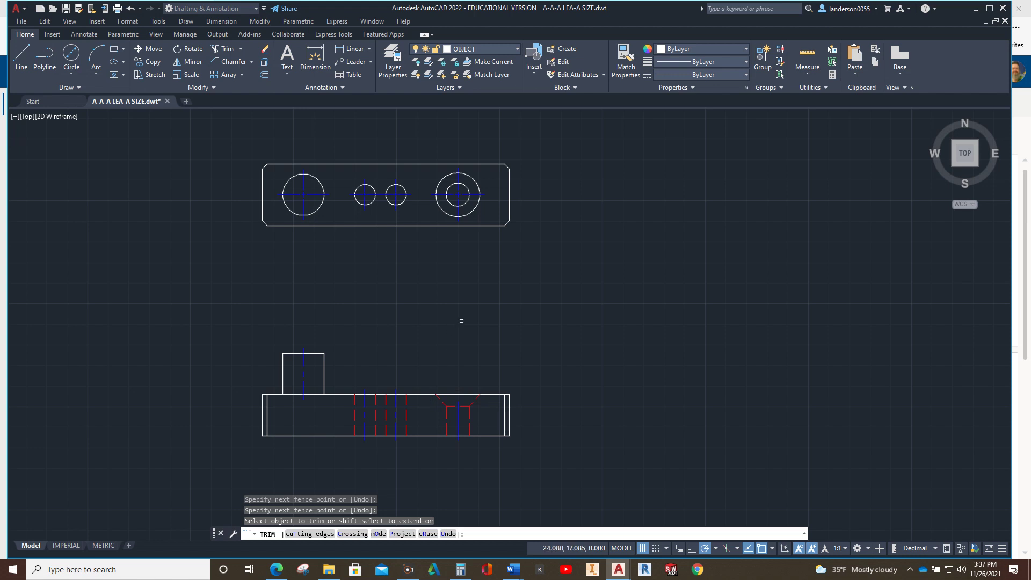
key(Escape)
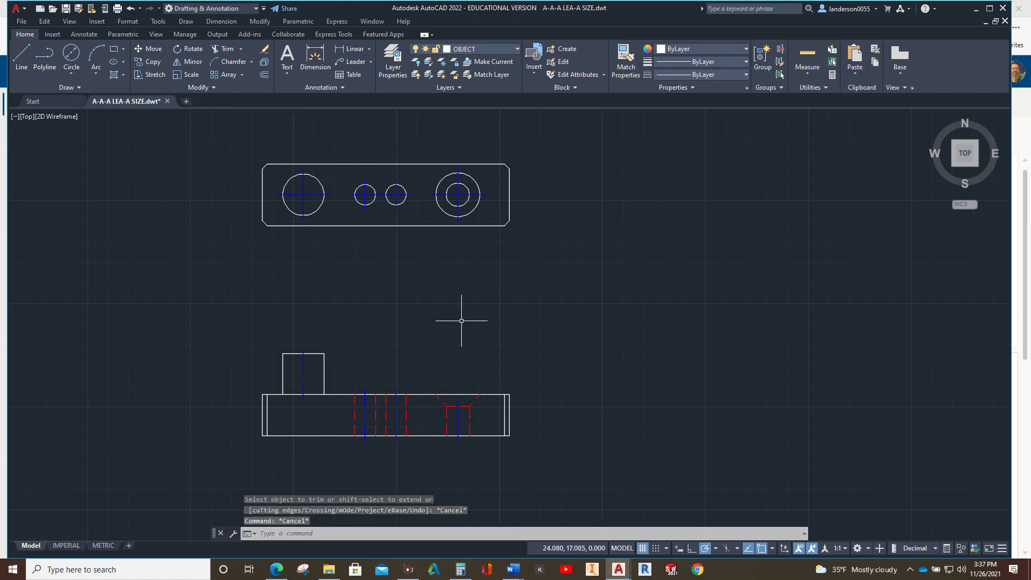
Check the countersink's angle with an angular dimension between its two slanted hidden edges at annotation scale 1:1, and delete the dimension
text(di)
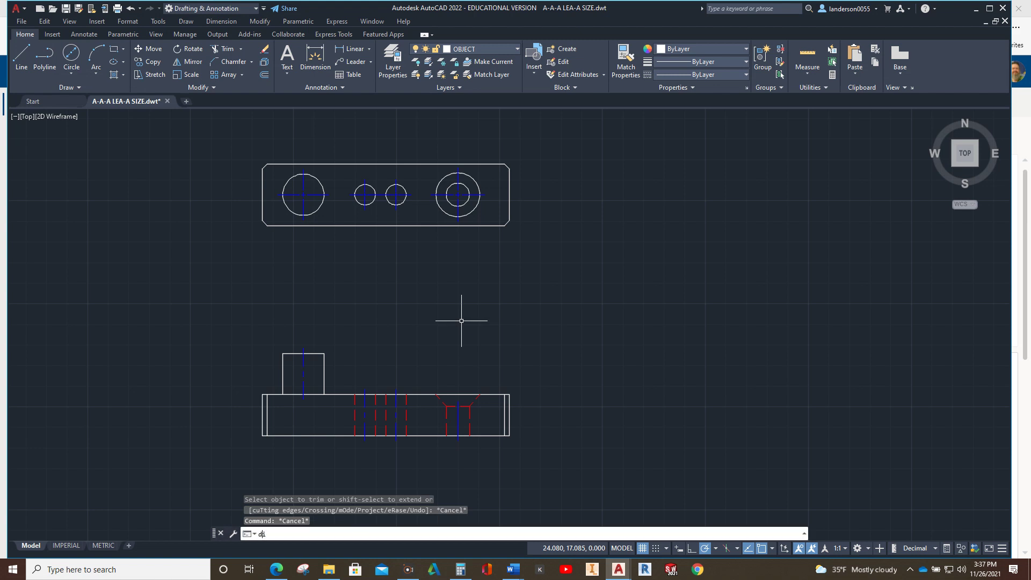
text(mang)
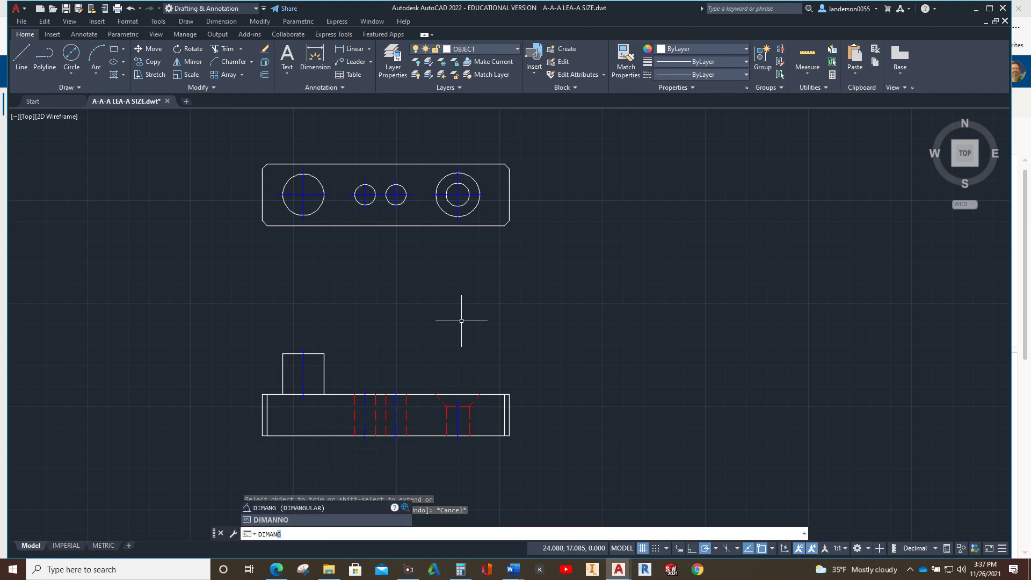
key(Return)
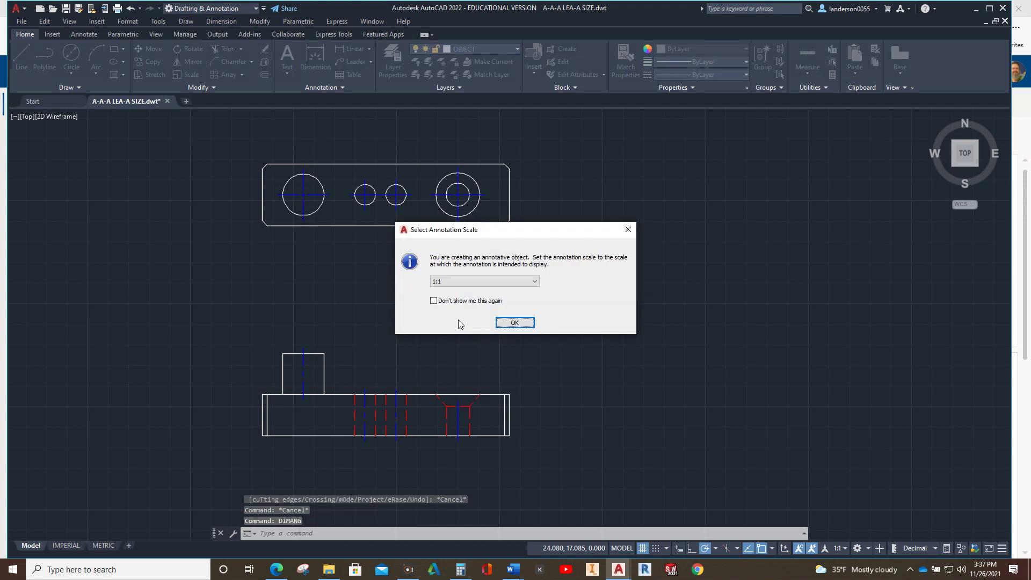
click(513, 322)
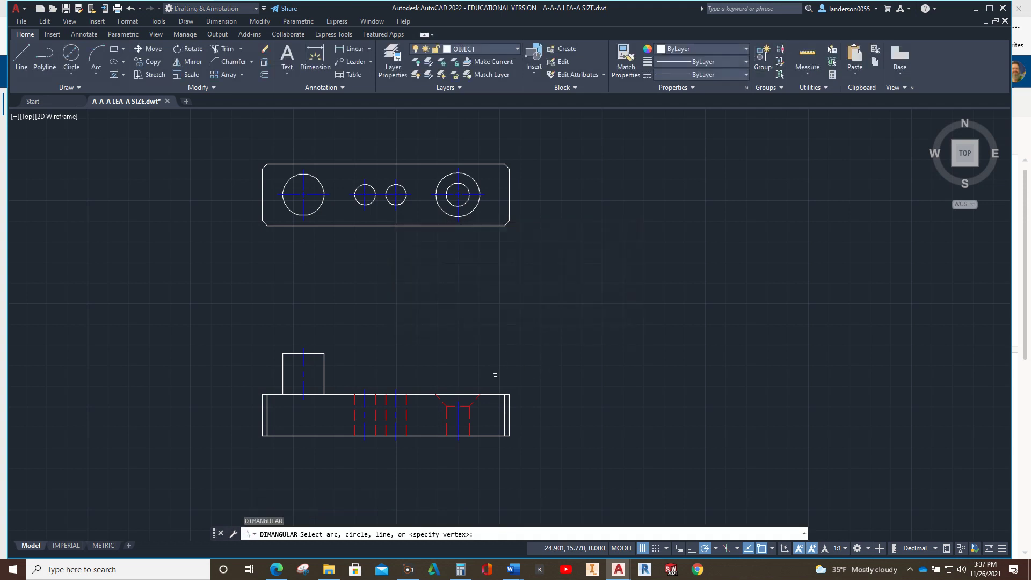
click(475, 402)
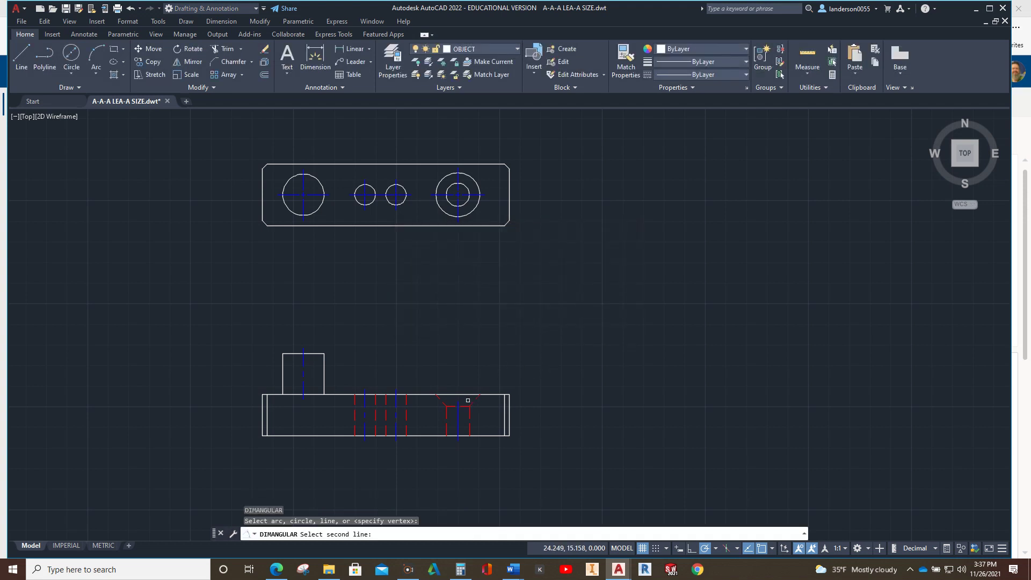
click(441, 400)
click(486, 361)
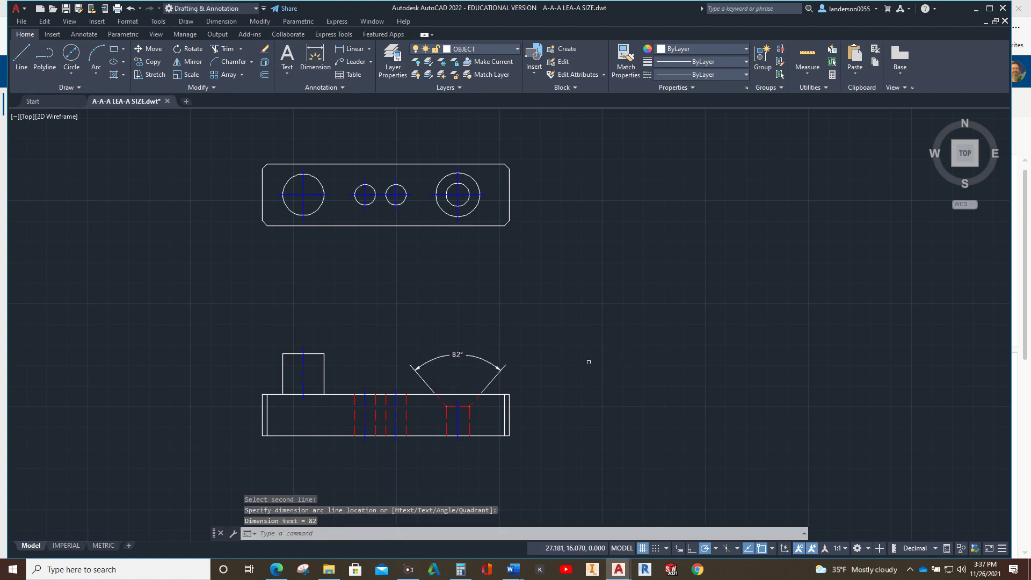
click(497, 355)
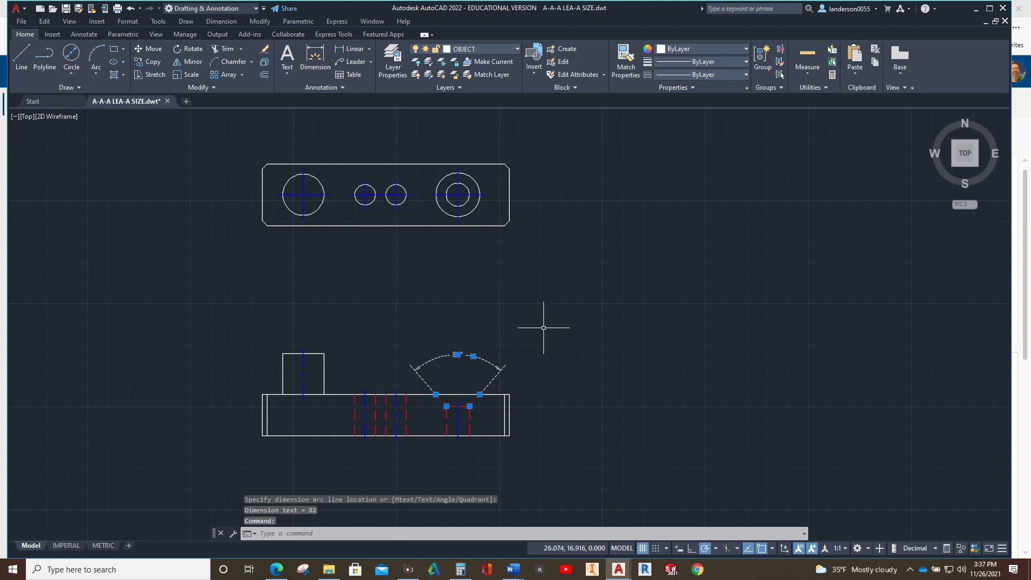
key(Delete)
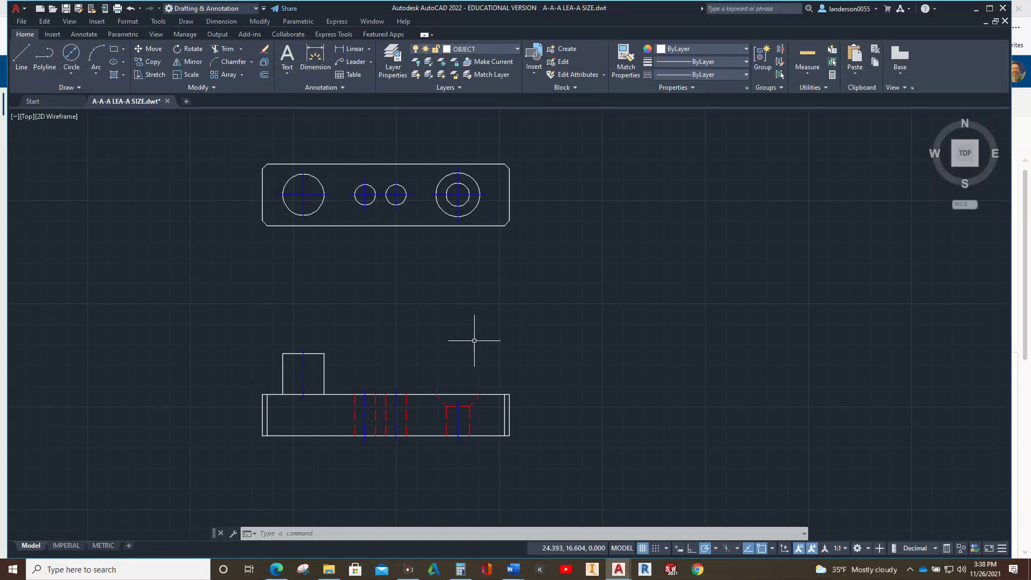
On the DIMENSION layer, add a horizontal linear dimension below the top view from the large circle's center mark to the part's left edge
click(518, 50)
click(478, 126)
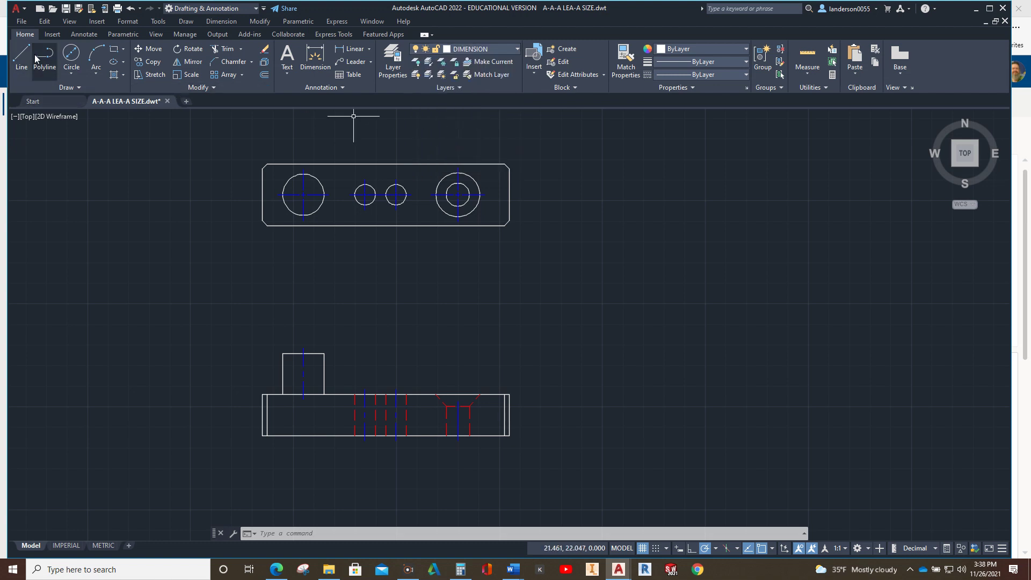
click(355, 49)
scroll(314, 251, up, 2)
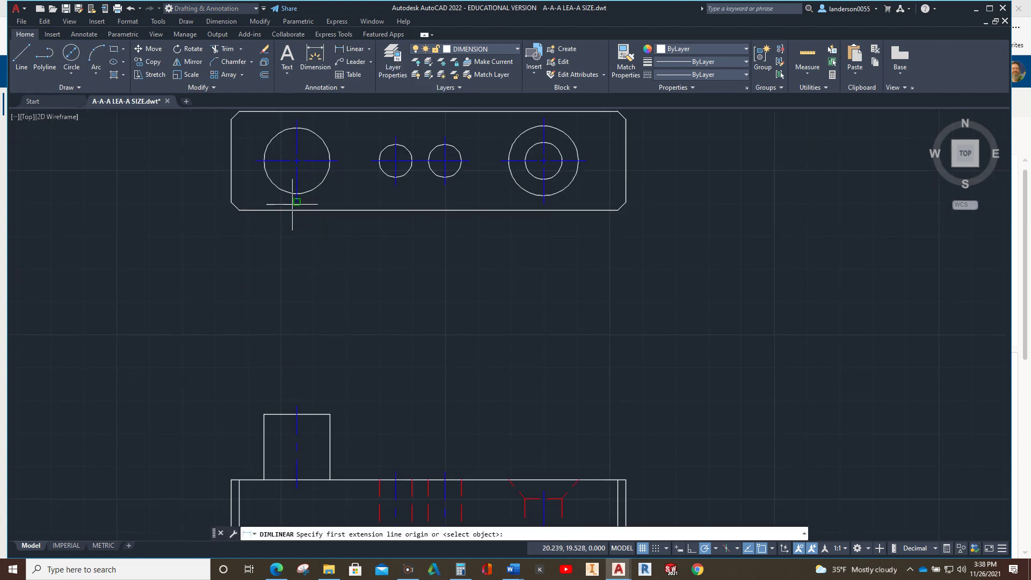
click(296, 201)
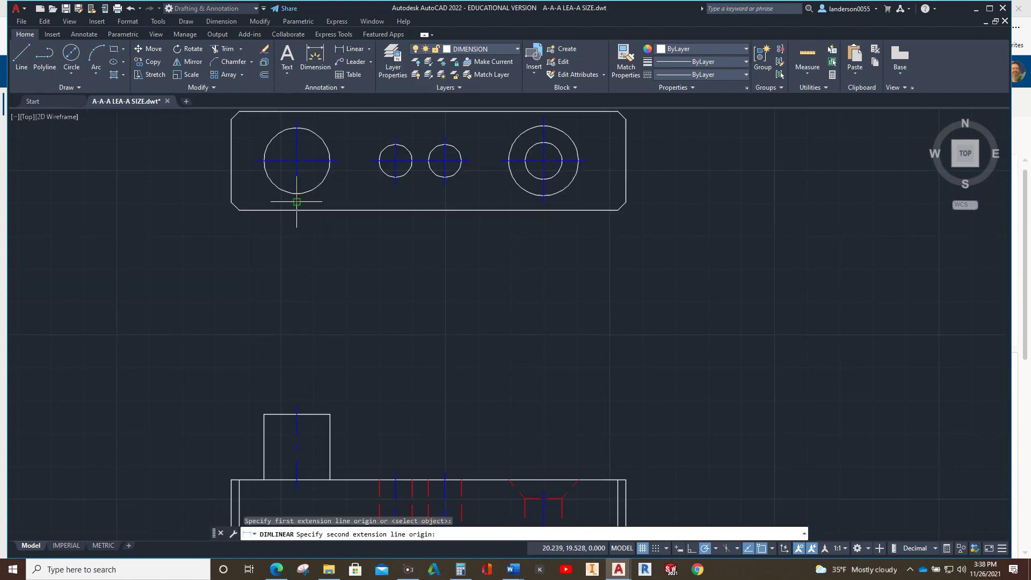
click(230, 202)
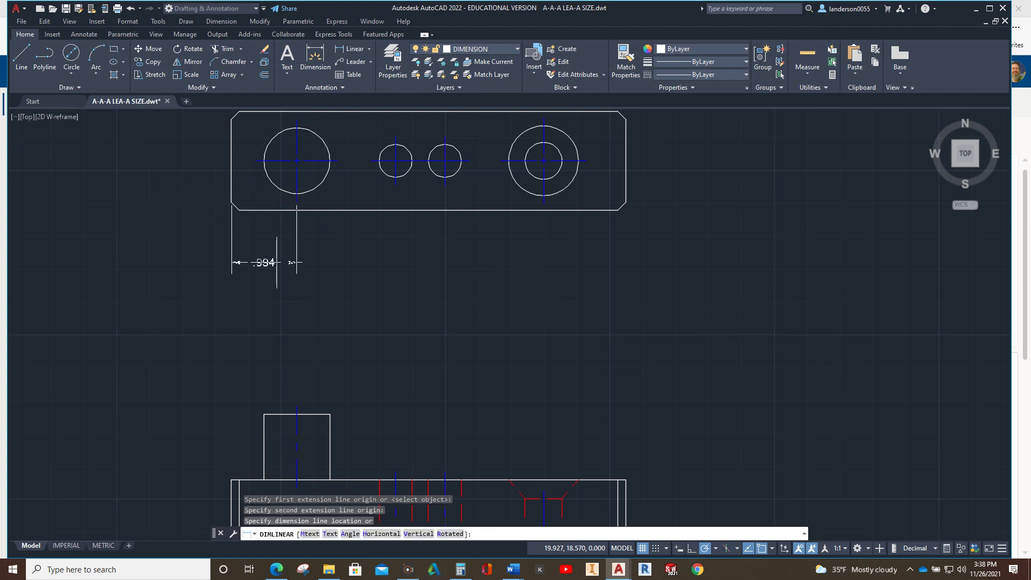
click(333, 268)
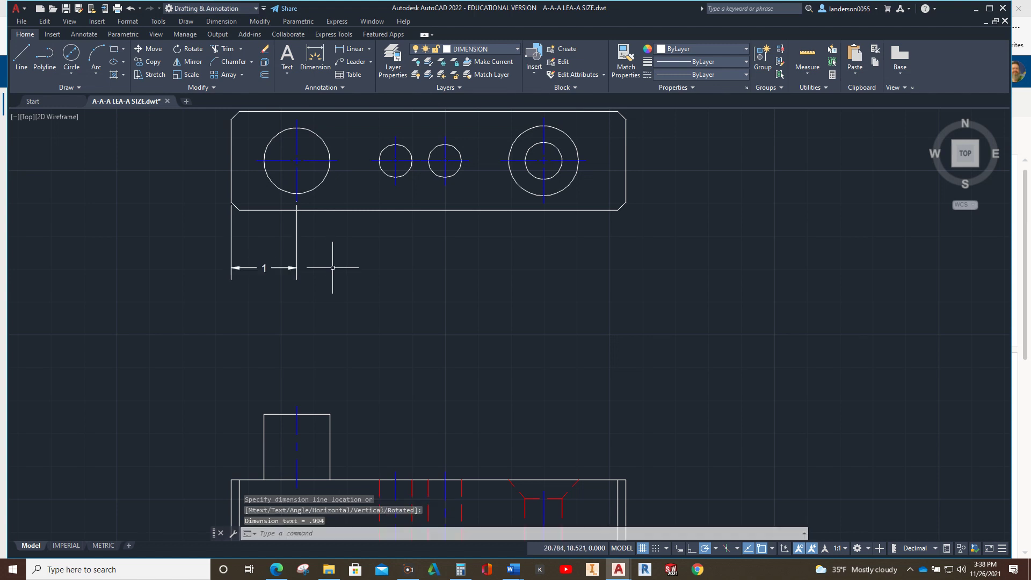
Stretch the origin of the dimension's left extension line onto the corner where the left edge meets the lower chamfer
scroll(223, 218, up, 2)
scroll(215, 193, up, 4)
scroll(225, 172, up, 4)
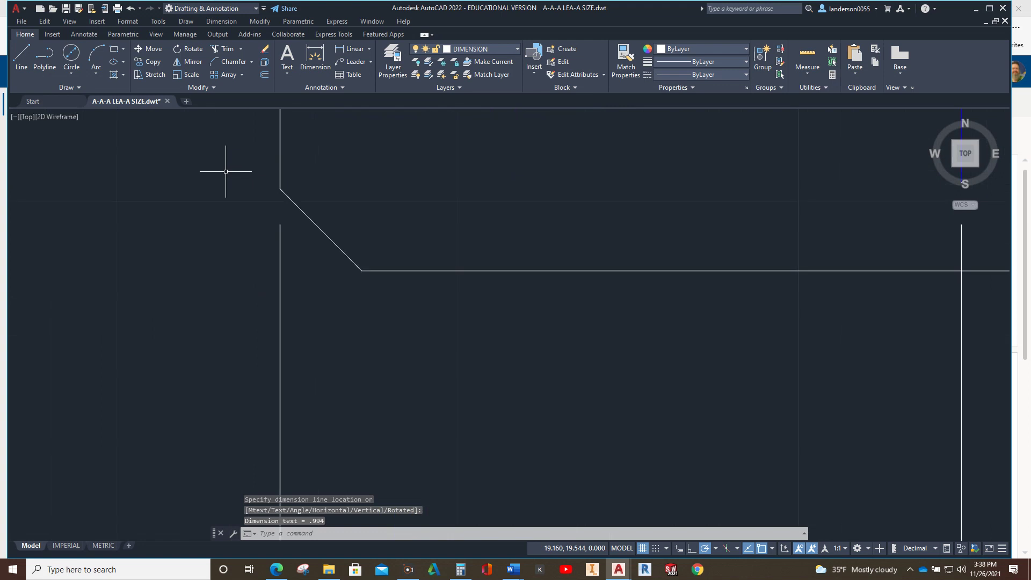
key(Escape)
key(Escape)
click(280, 252)
scroll(288, 188, up, 5)
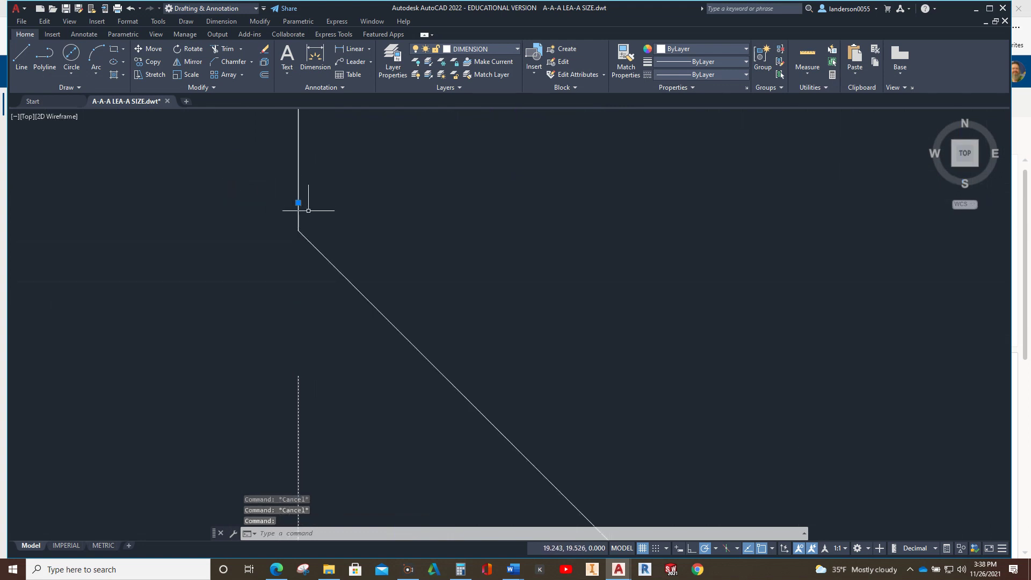
click(298, 203)
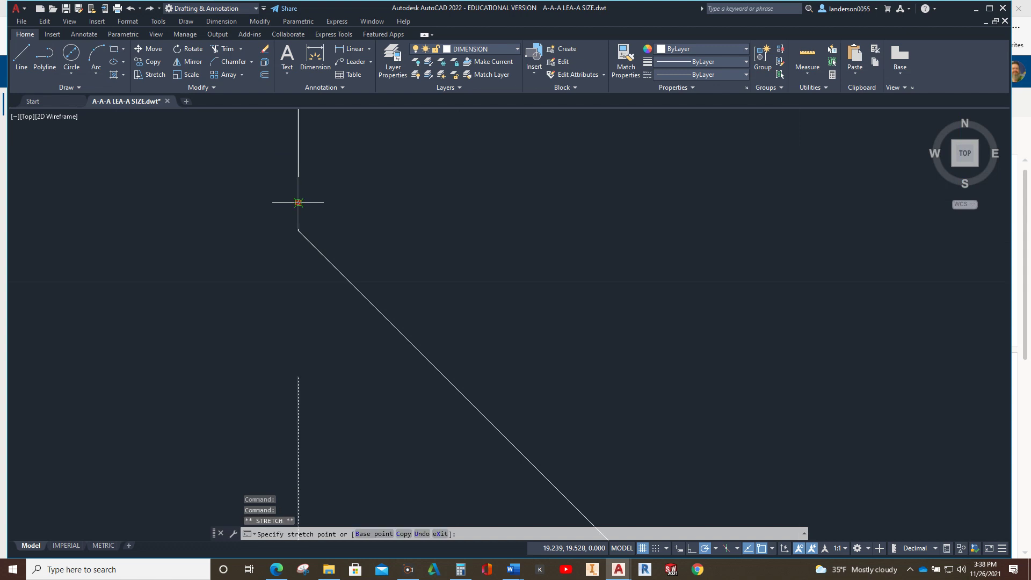
click(298, 230)
Move the horizontal dimension's line and text closer to the top view's bottom edge and clear the selection
scroll(333, 224, down, 3)
mouse_move(387, 239)
middle_down()
mouse_move(409, 236)
mouse_move(184, 217)
middle_up()
scroll(424, 266, up, 1)
scroll(501, 224, up, 6)
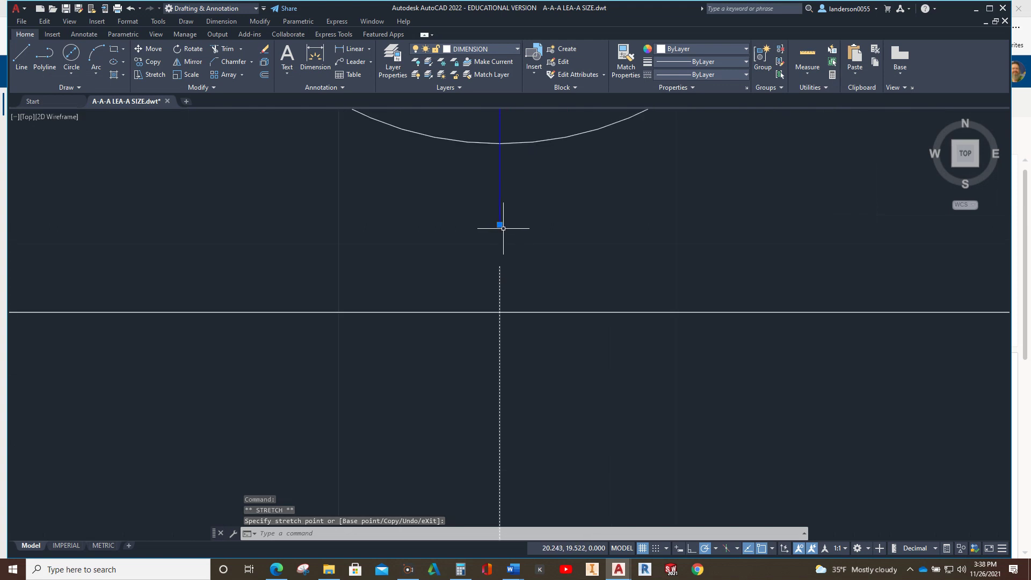
click(482, 232)
scroll(525, 221, down, 5)
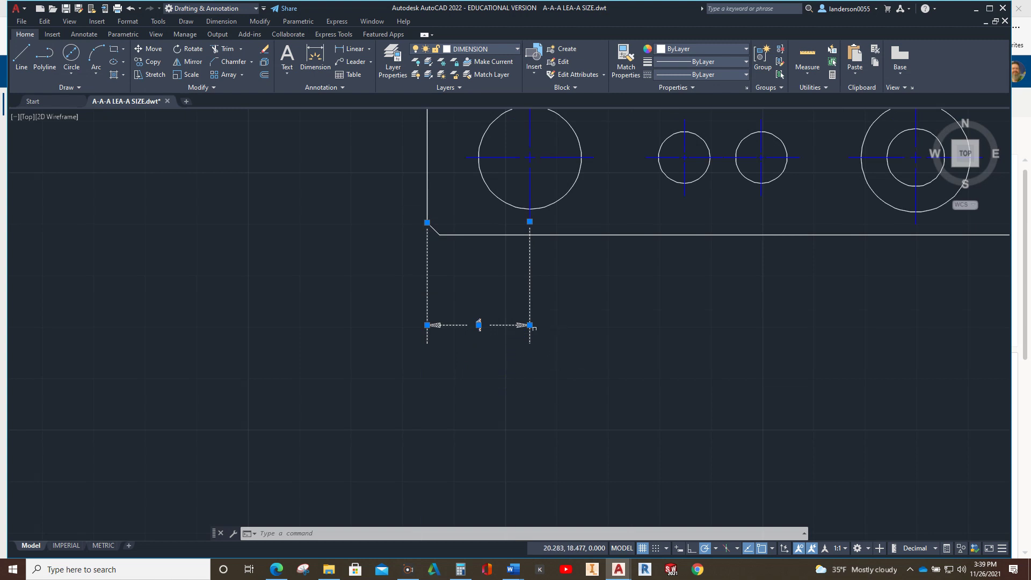
click(530, 325)
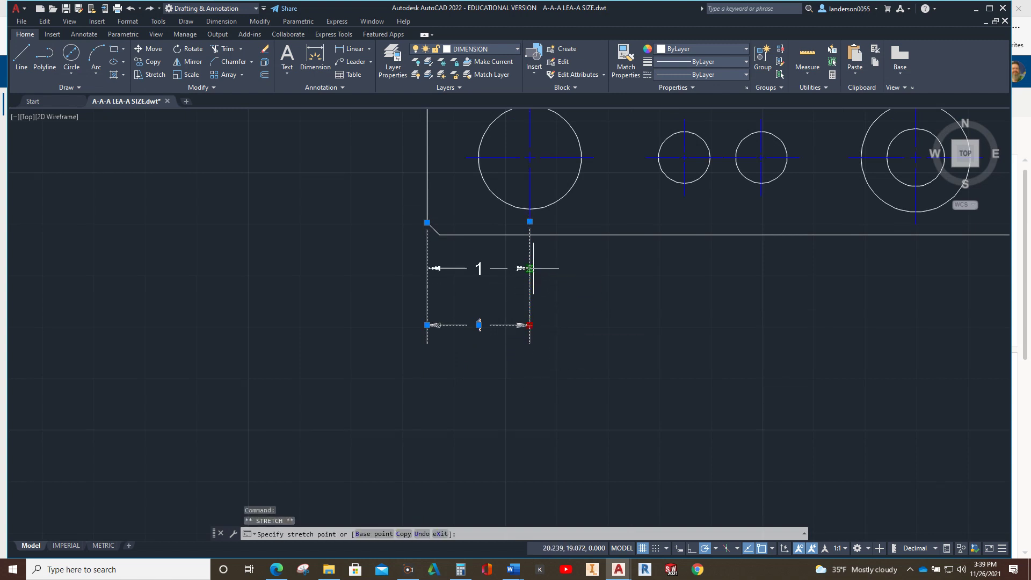
click(530, 268)
key(Escape)
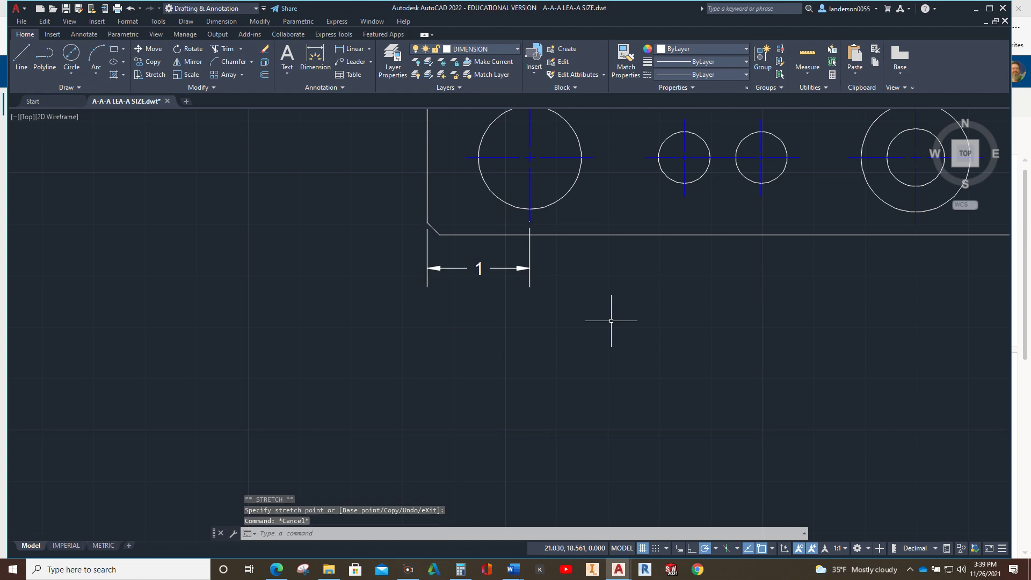
Add a horizontal linear dimension from the first small circle's centerline to the left edge's lower corner, placed below the large circle's dimension
scroll(603, 333, up, 3)
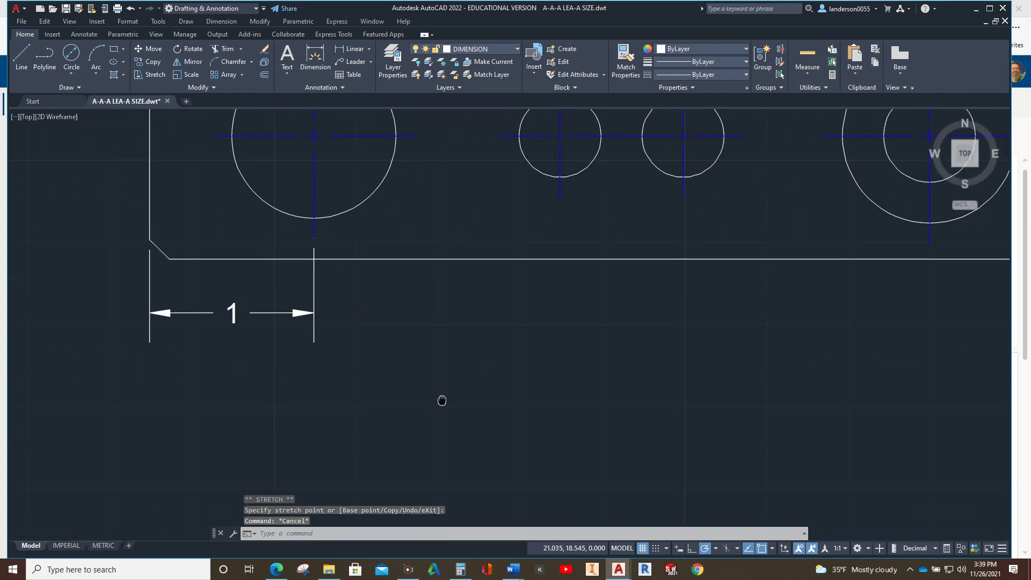
scroll(453, 412, down, 2)
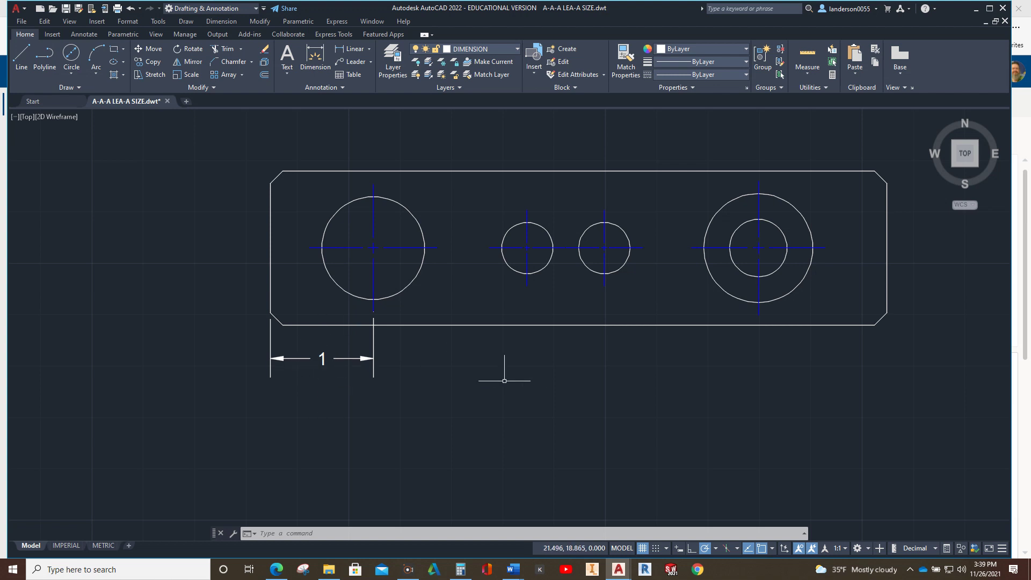
scroll(511, 384, down, 3)
middle_drag(511, 395, 427, 358)
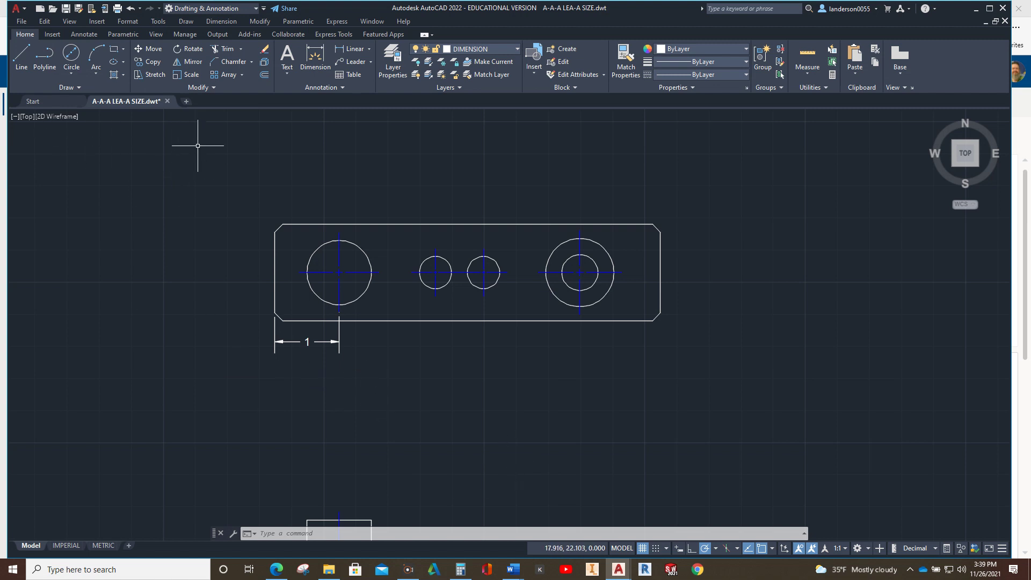
click(353, 50)
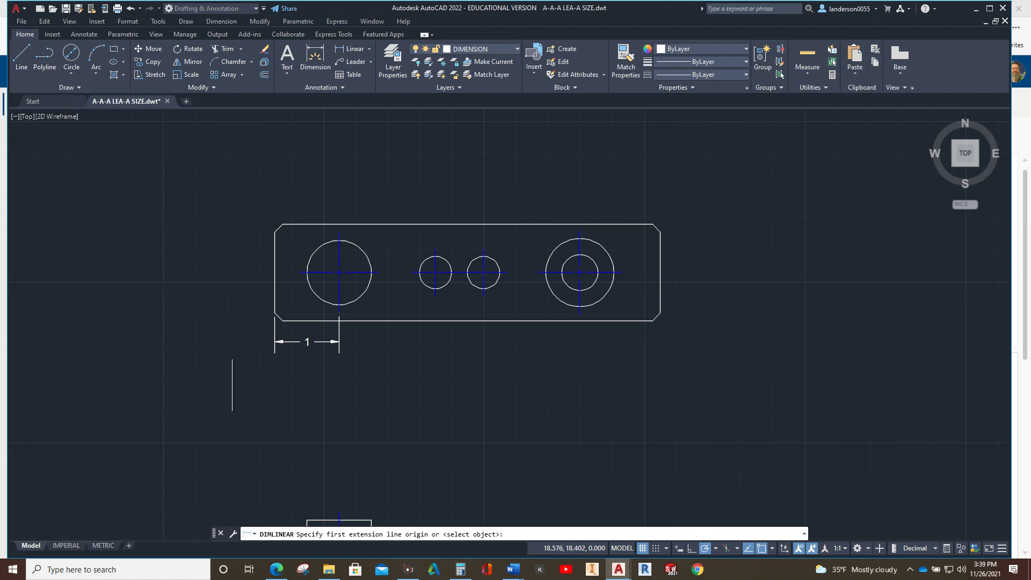
click(434, 296)
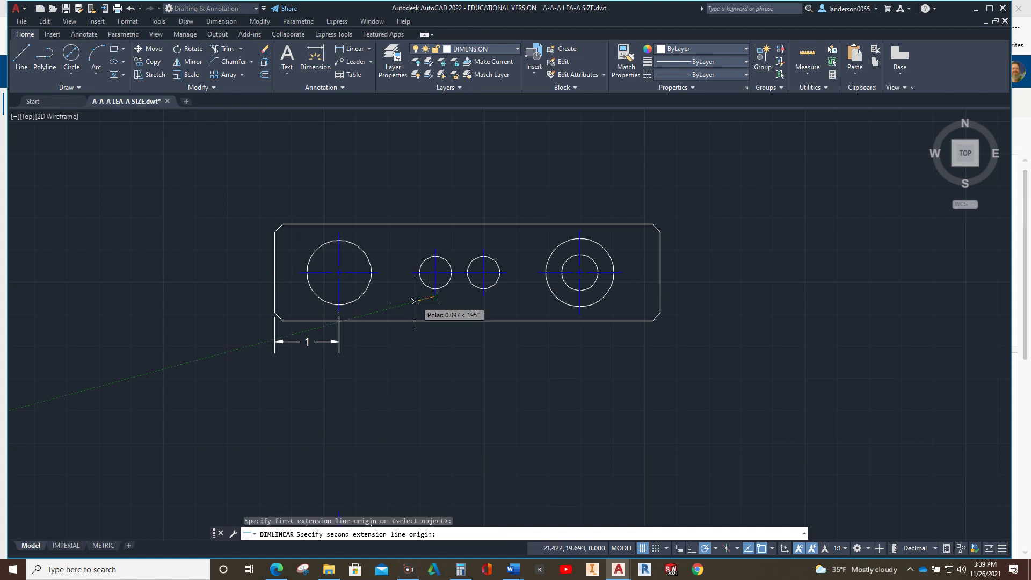
click(274, 311)
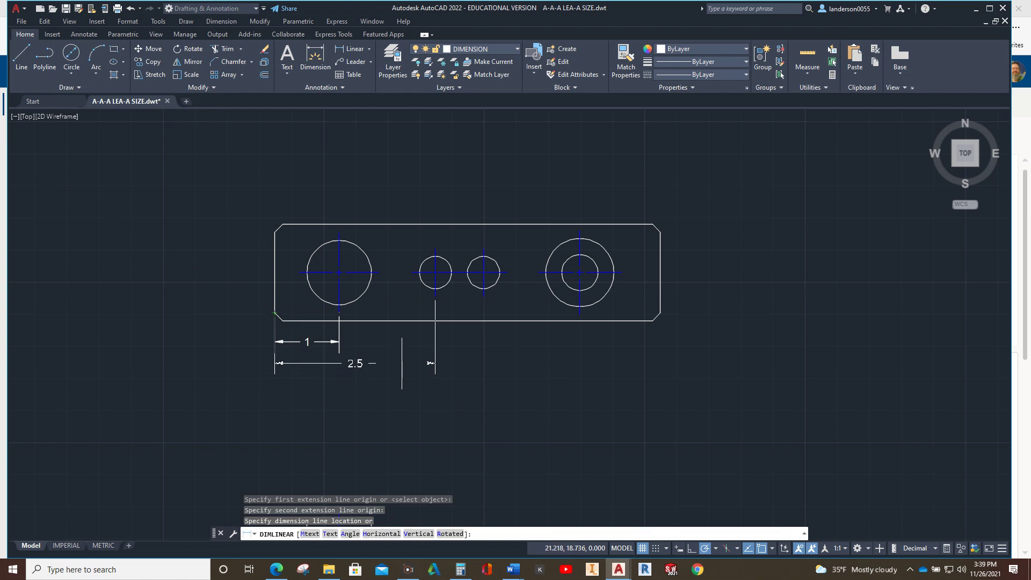
click(403, 360)
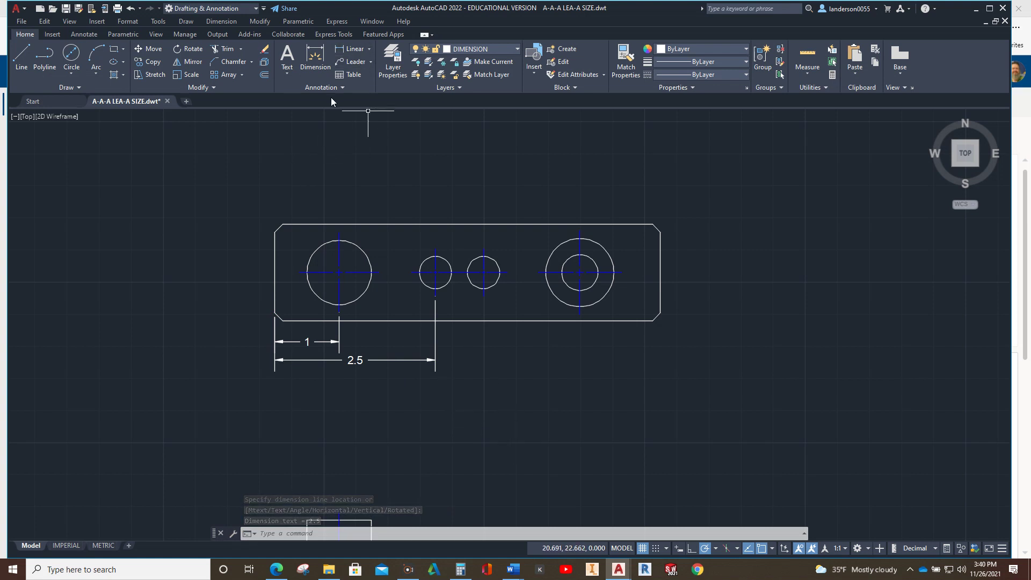
Add a horizontal linear dimension from the second small circle's centerline to the left edge's lower corner, stacked below the first small circle's dimension
key(Return)
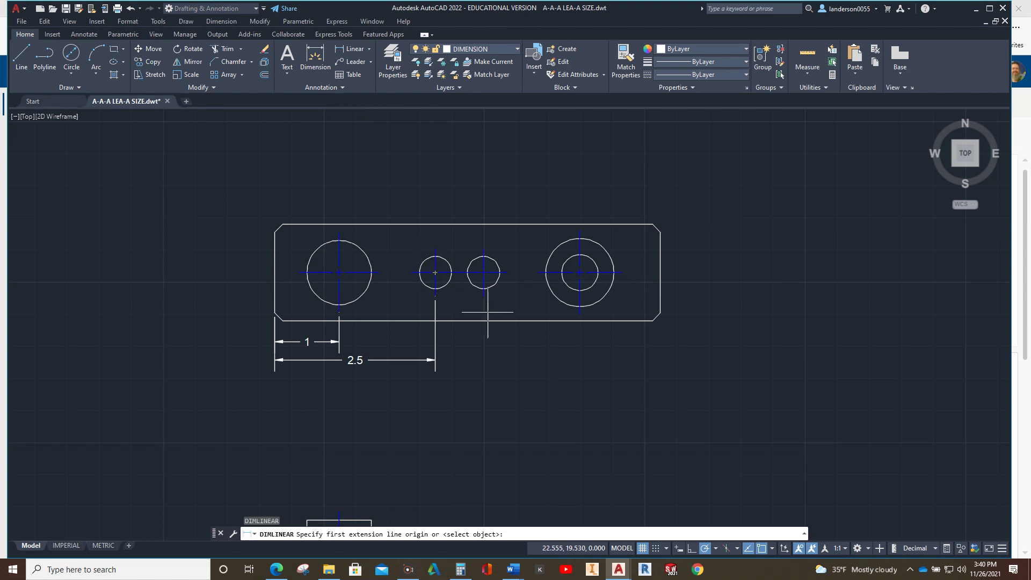
click(483, 296)
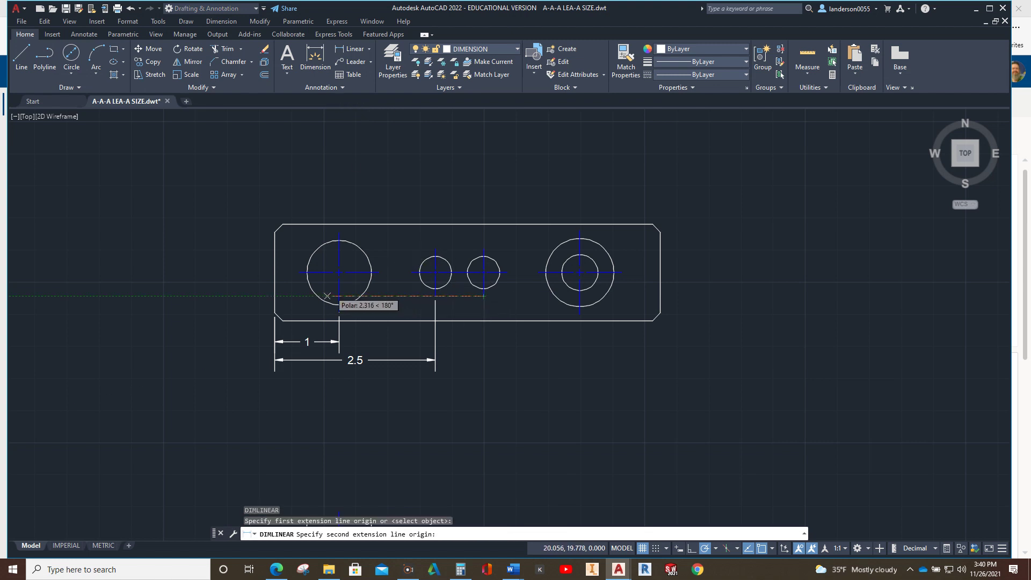
click(275, 315)
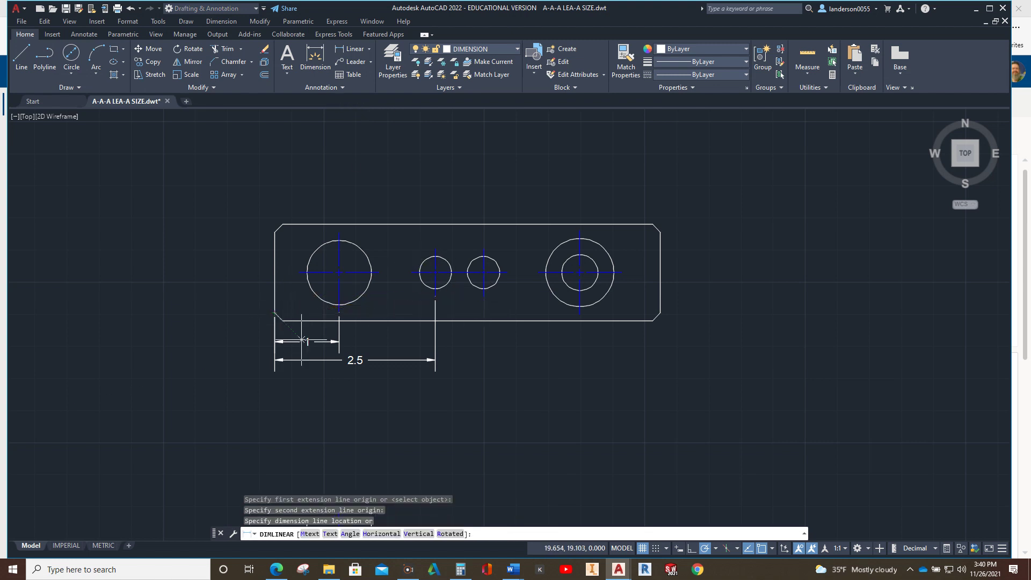
click(410, 377)
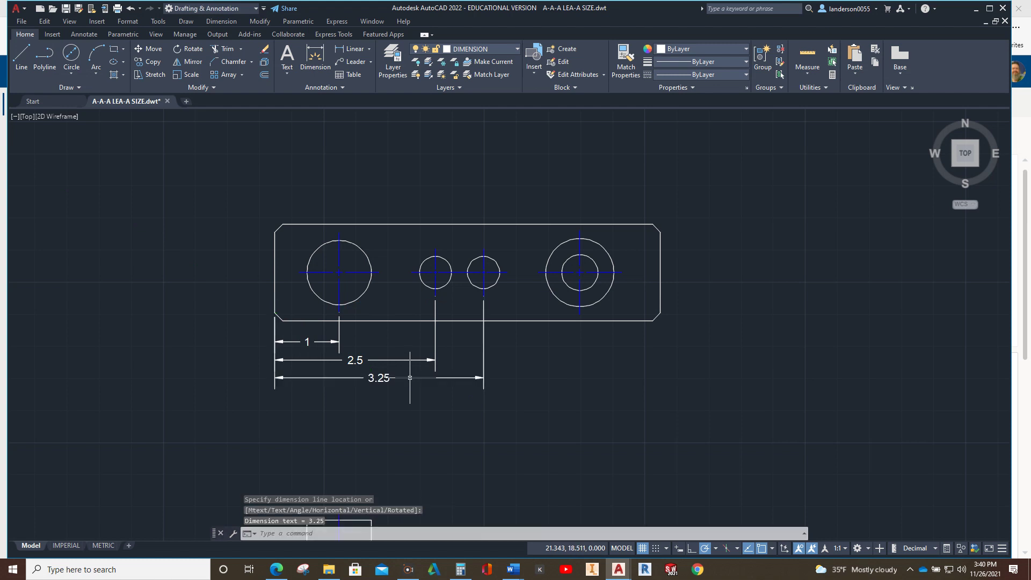
Start another linear dimension for the top view
key(Return)
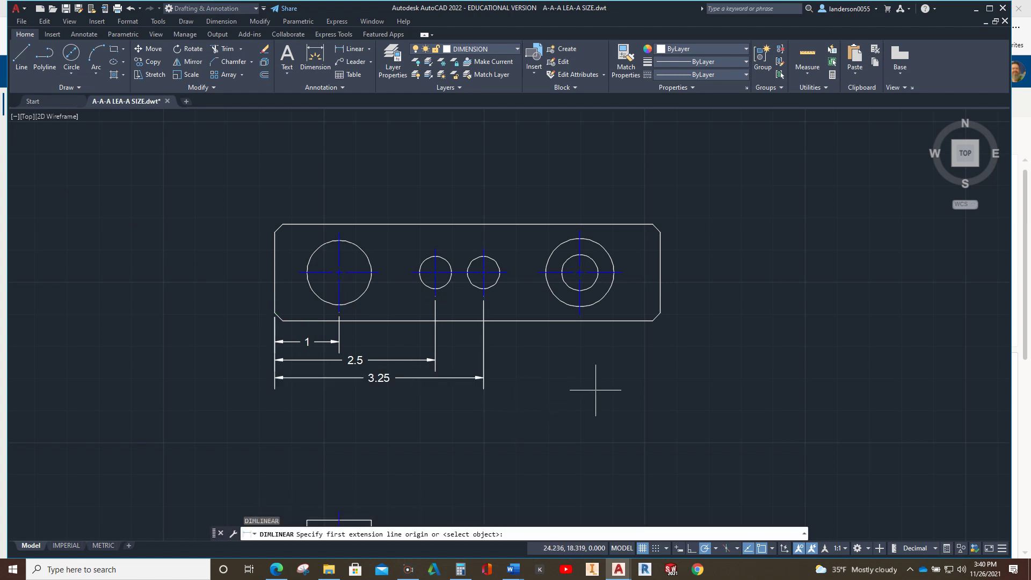
Add stacked horizontal dimensions below the top view, from the plate's left edge to the countersunk hole's center and to the right edge
click(579, 314)
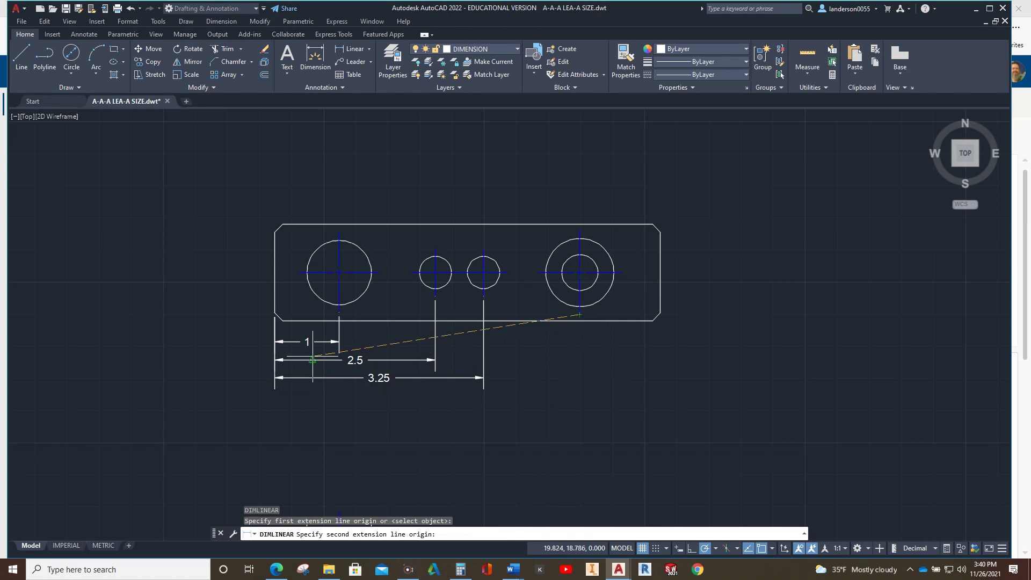
click(274, 314)
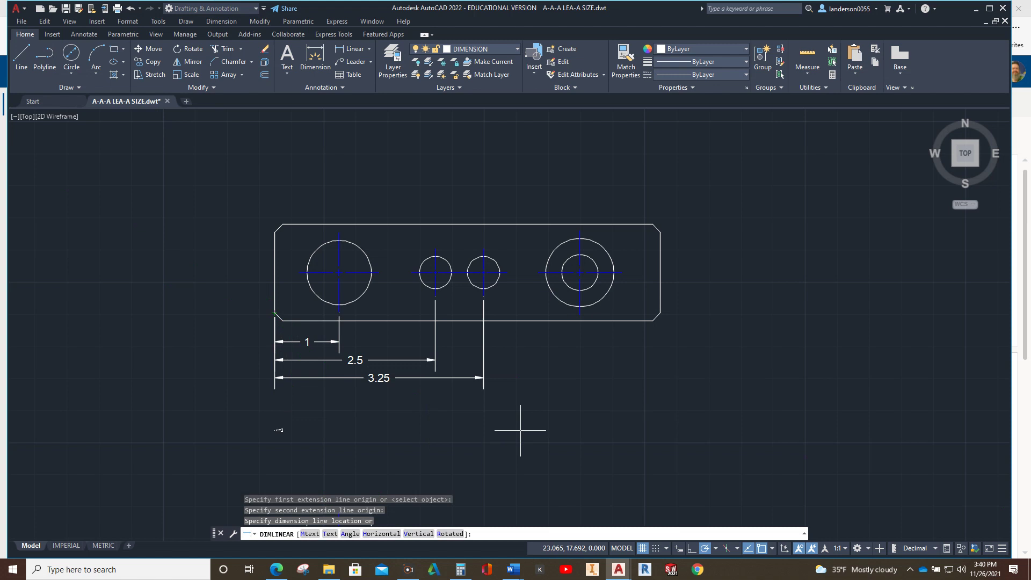
click(534, 396)
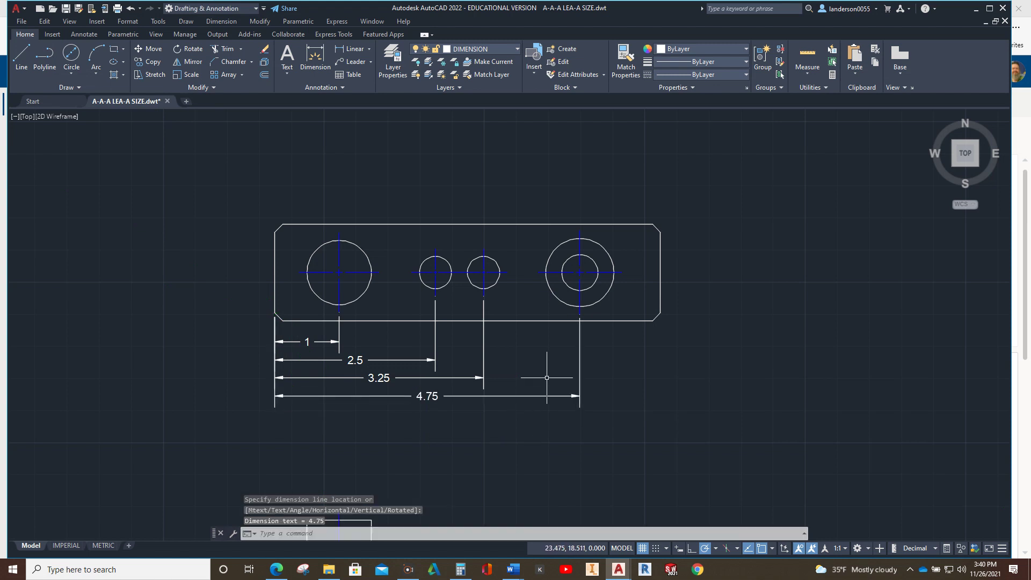
key(Return)
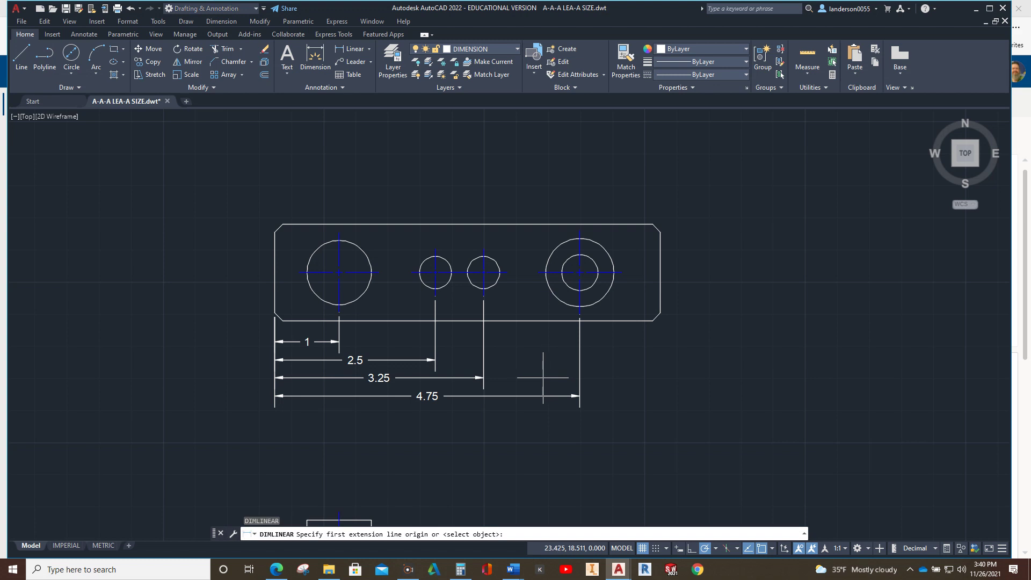
click(661, 314)
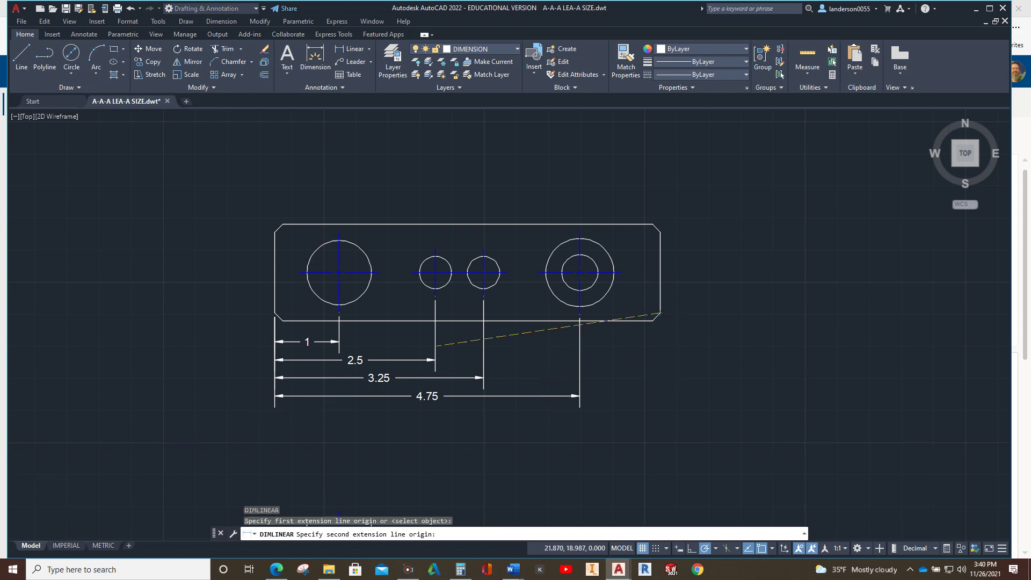
click(275, 314)
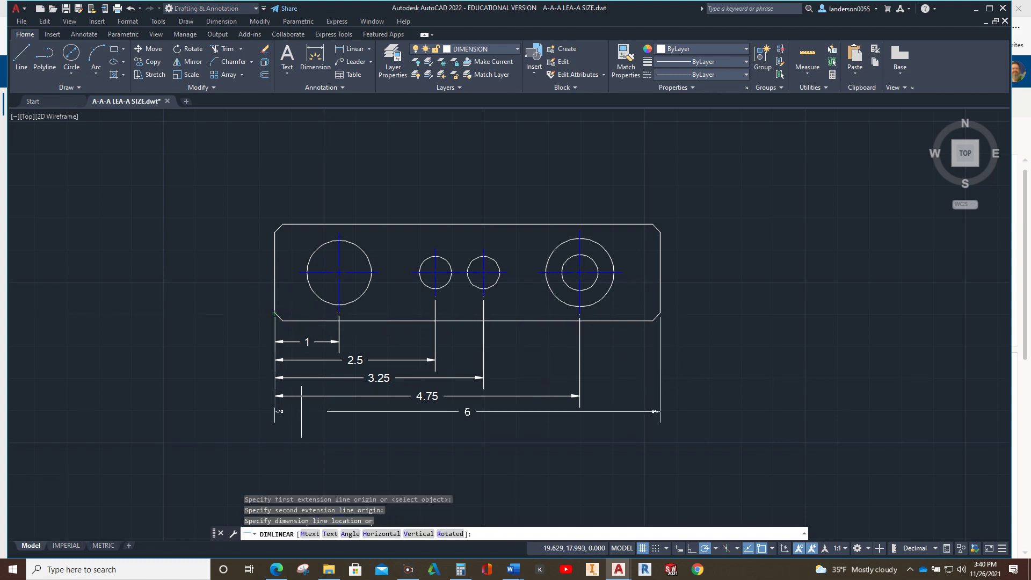
click(332, 413)
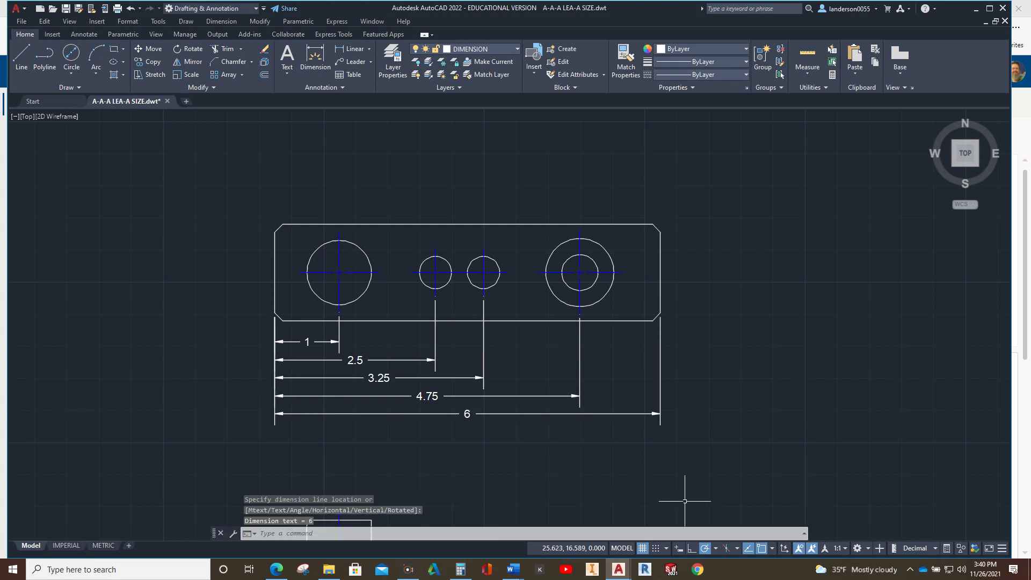
key(Escape)
Dimension the plate's overall height in the top view, placing the vertical dimension to the right of the plate
key(Return)
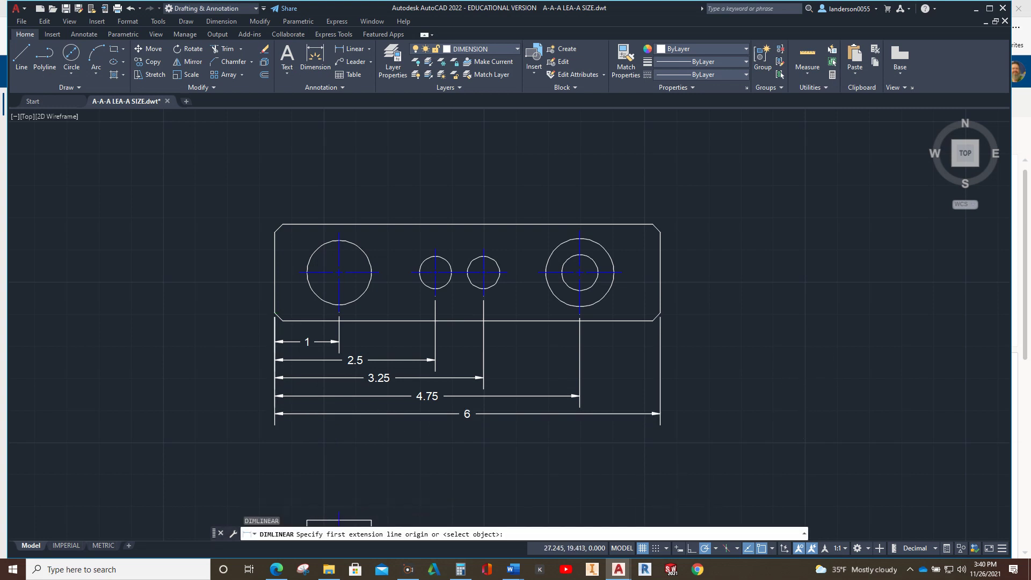
click(652, 224)
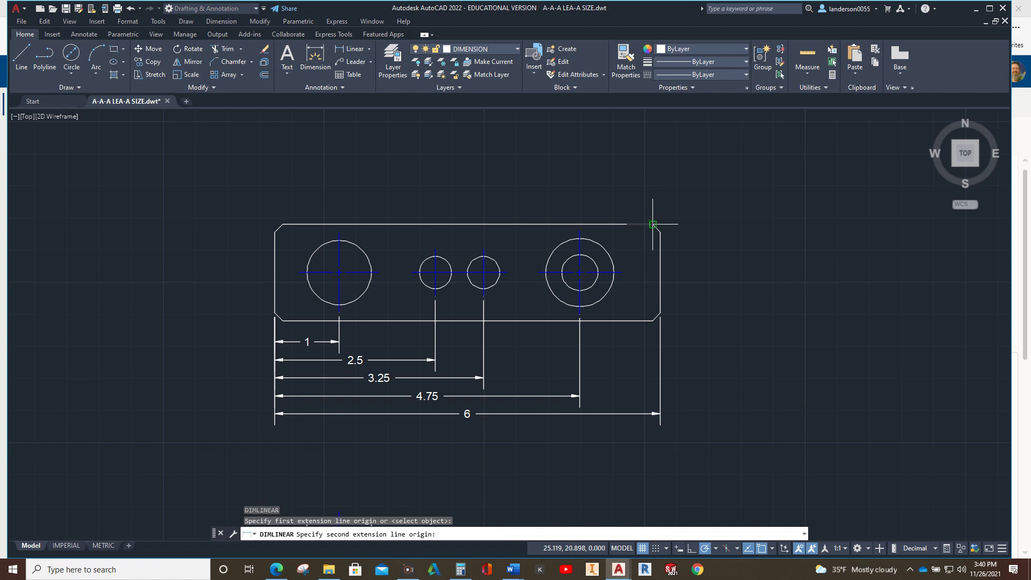
click(653, 321)
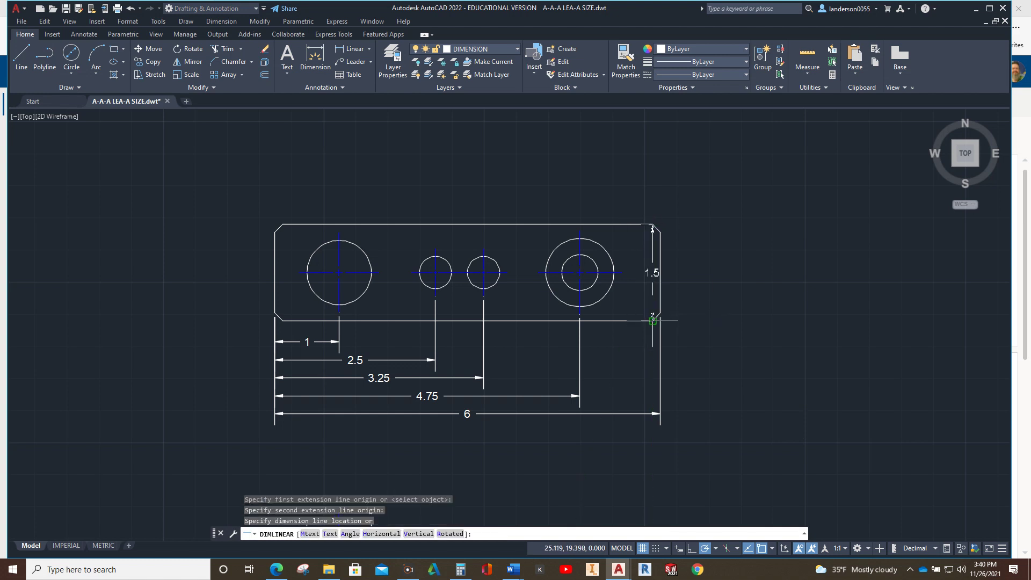
click(711, 336)
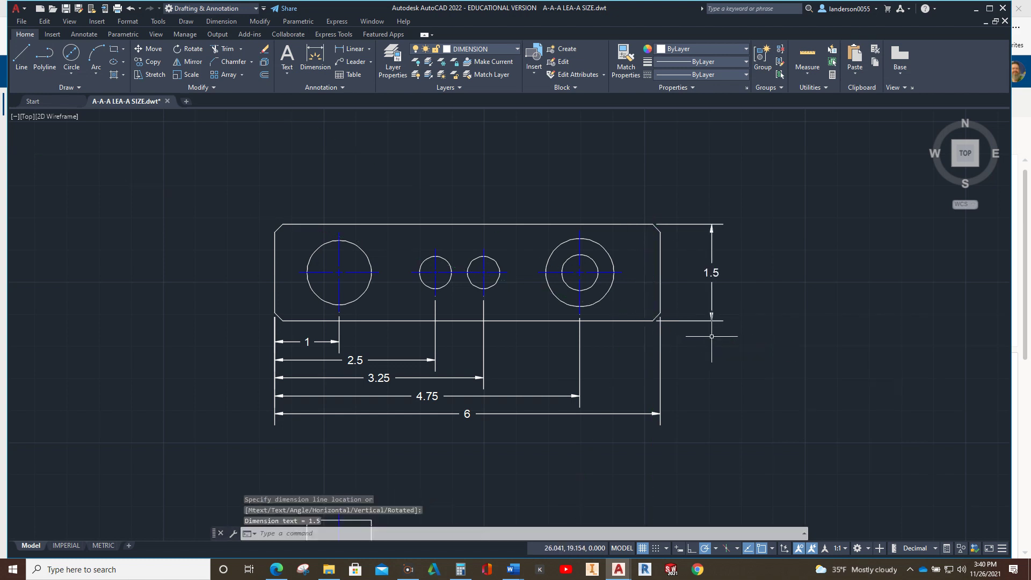
key(Return)
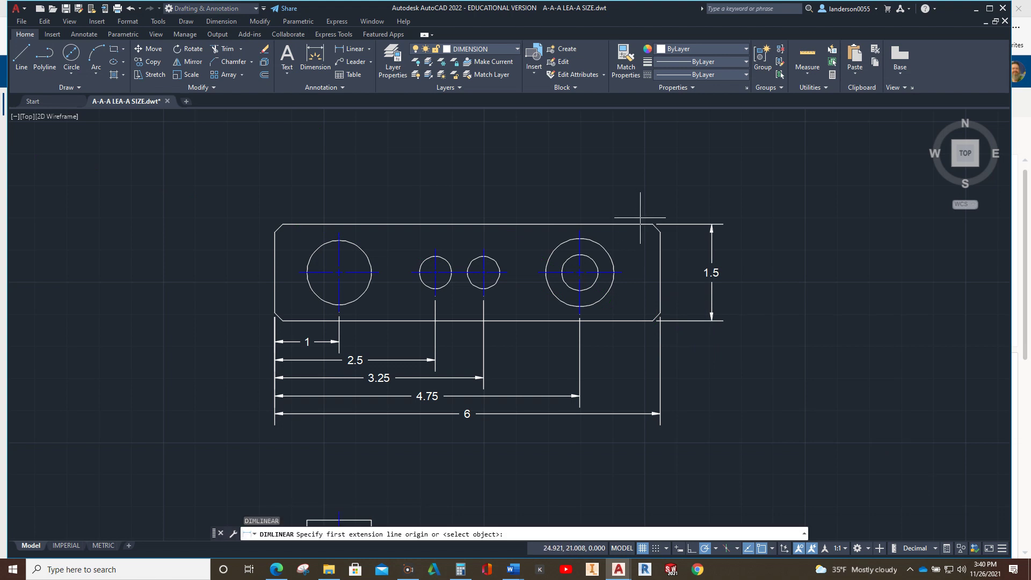
click(653, 224)
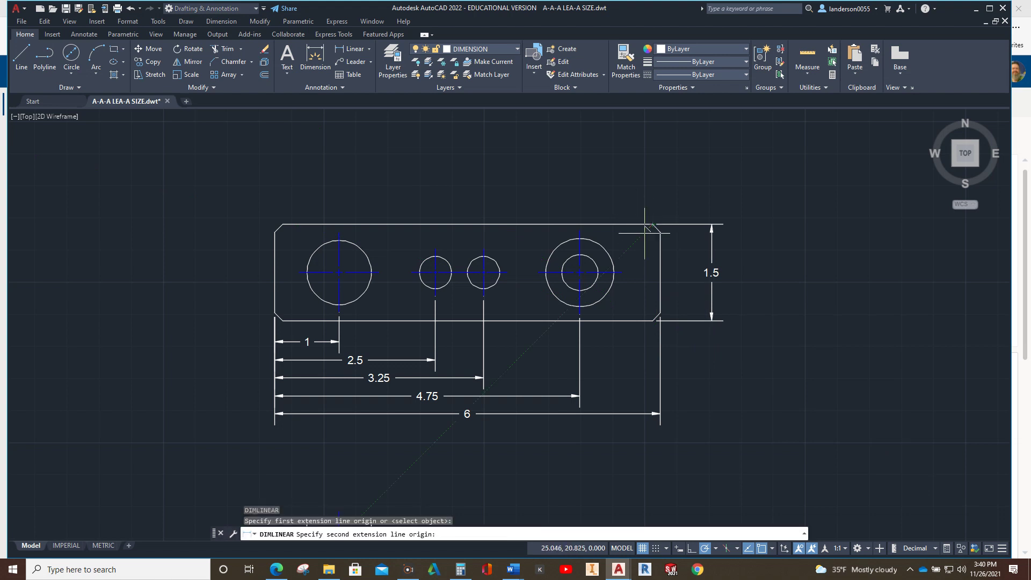
click(623, 272)
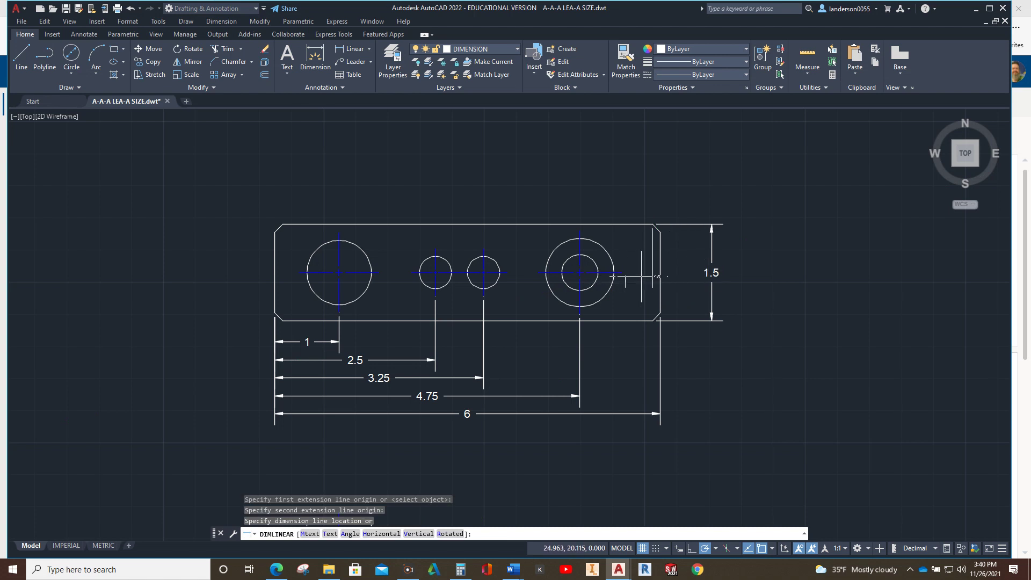
scroll(641, 279, up, 4)
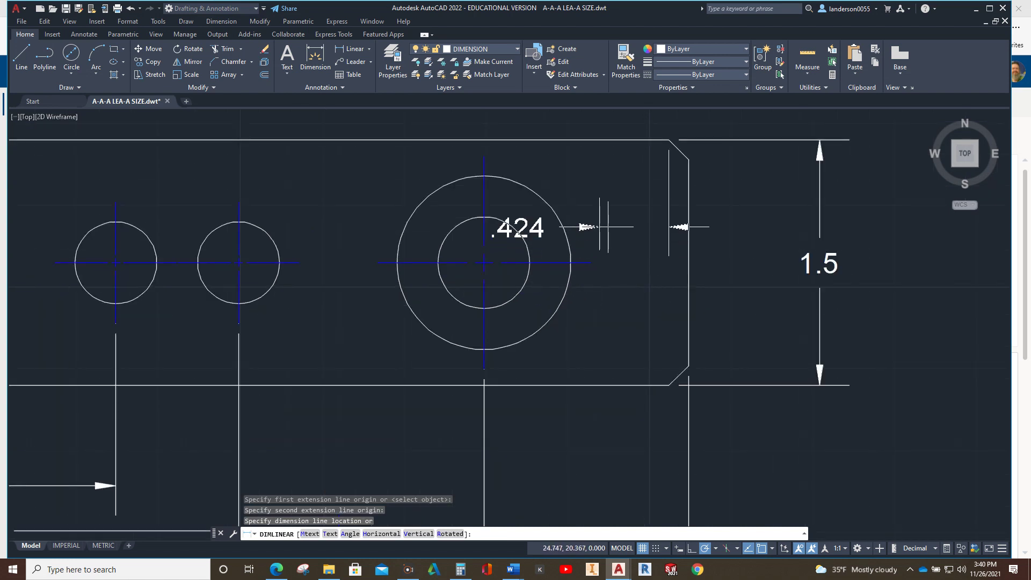
key(Escape)
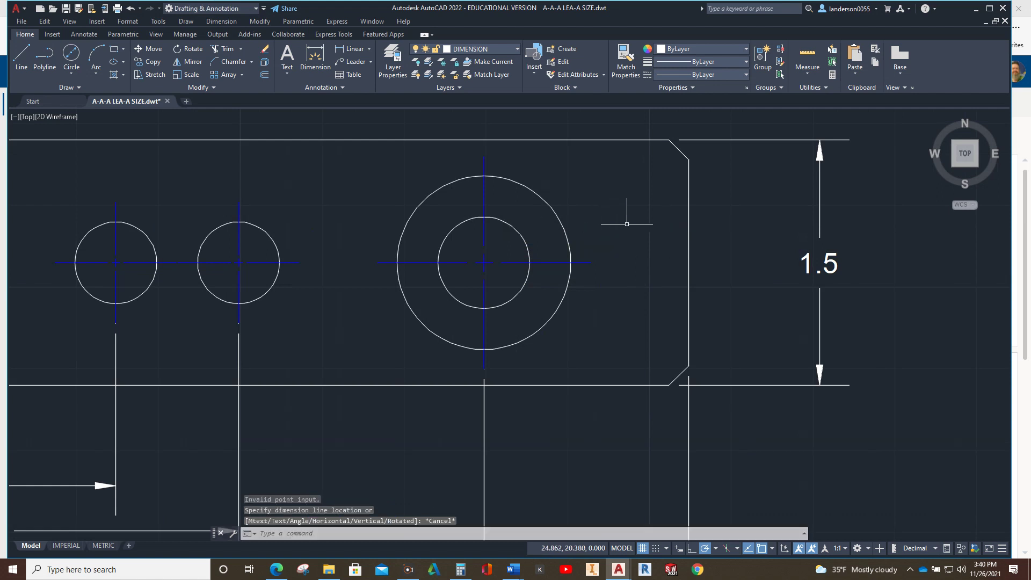
Add a vertical dimension from the plate's upper edge to the countersunk hole's centerline, between the plate and the overall height dimension
key(Return)
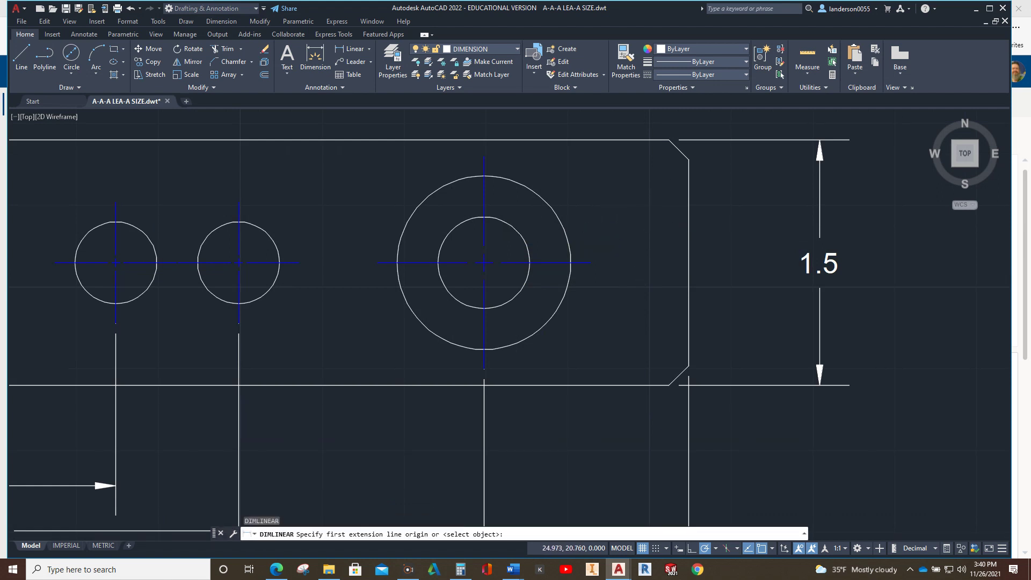
click(668, 140)
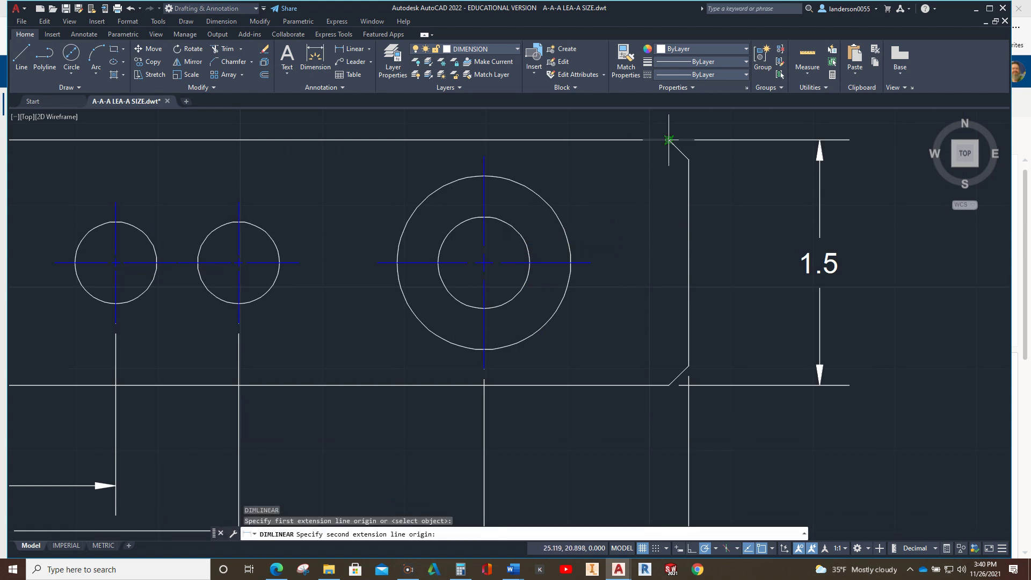
click(590, 262)
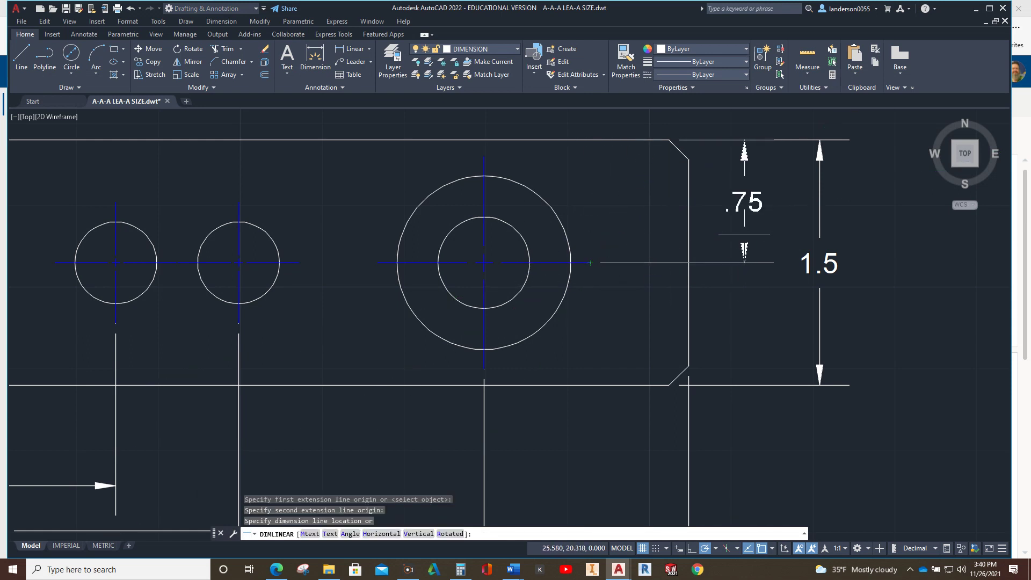
click(744, 236)
key(Escape)
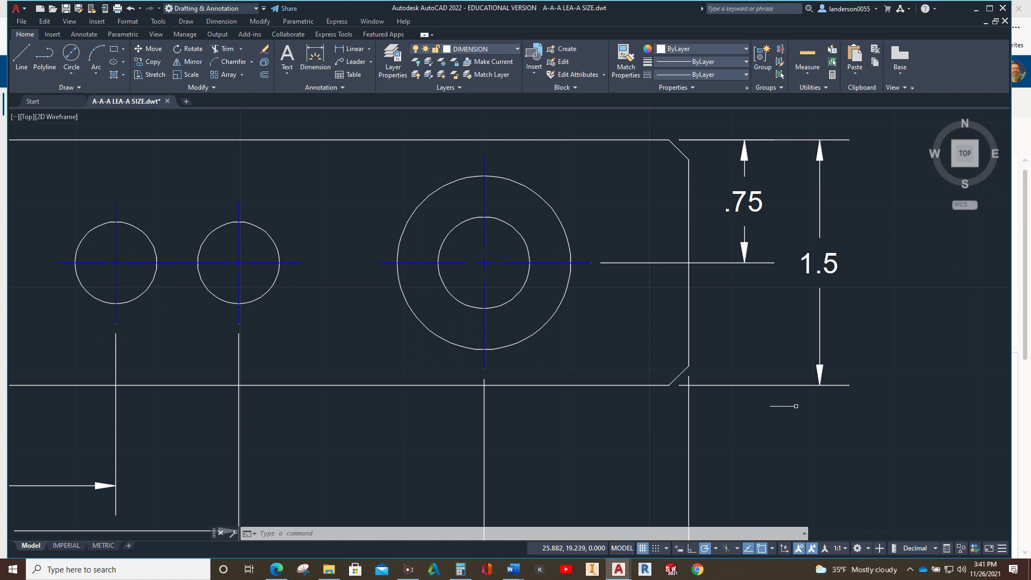
Offset the front view's bottom edge upward by .5 to mark the depth of the two small holes
scroll(796, 406, down, 4)
middle_drag(647, 422, 568, 358)
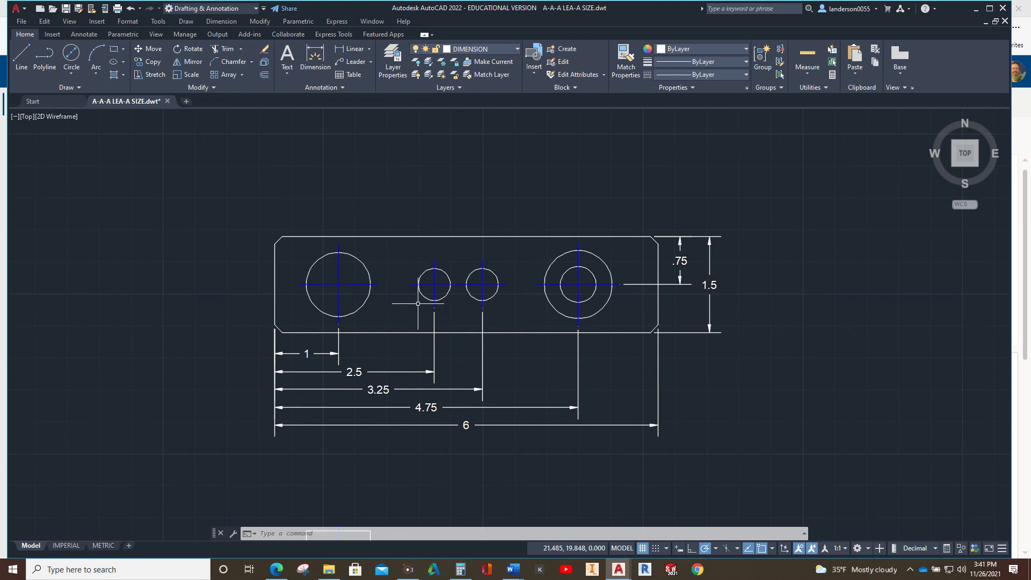
scroll(529, 448, down, 3)
middle_drag(525, 449, 371, 284)
scroll(371, 284, up, 2)
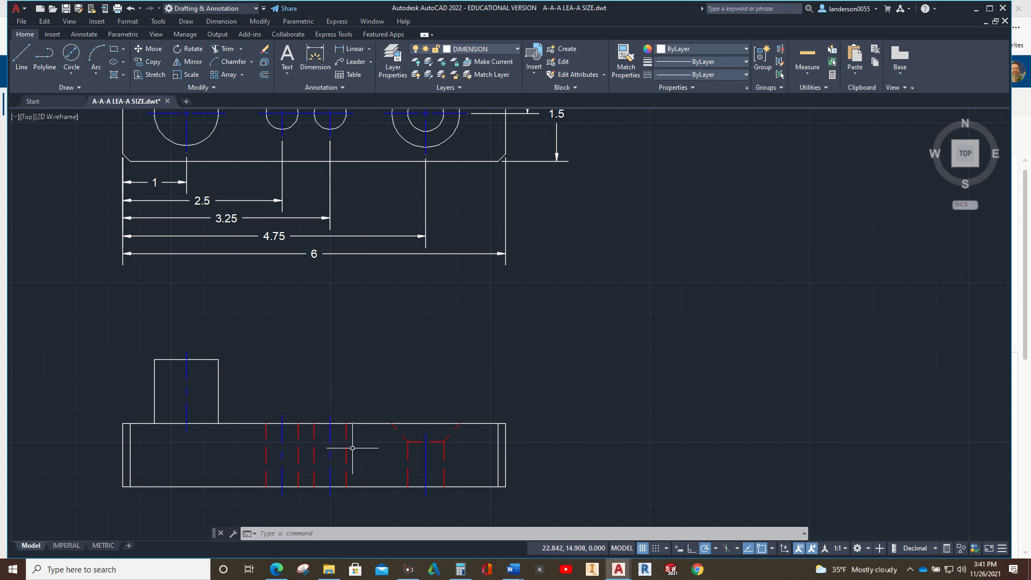
scroll(371, 456, up, 2)
middle_drag(418, 426, 487, 420)
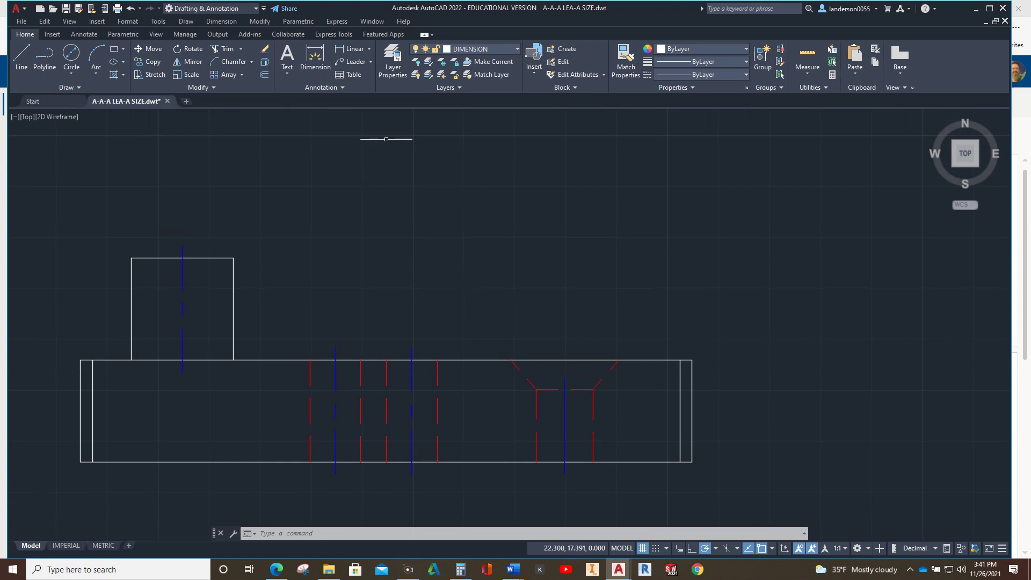
click(264, 74)
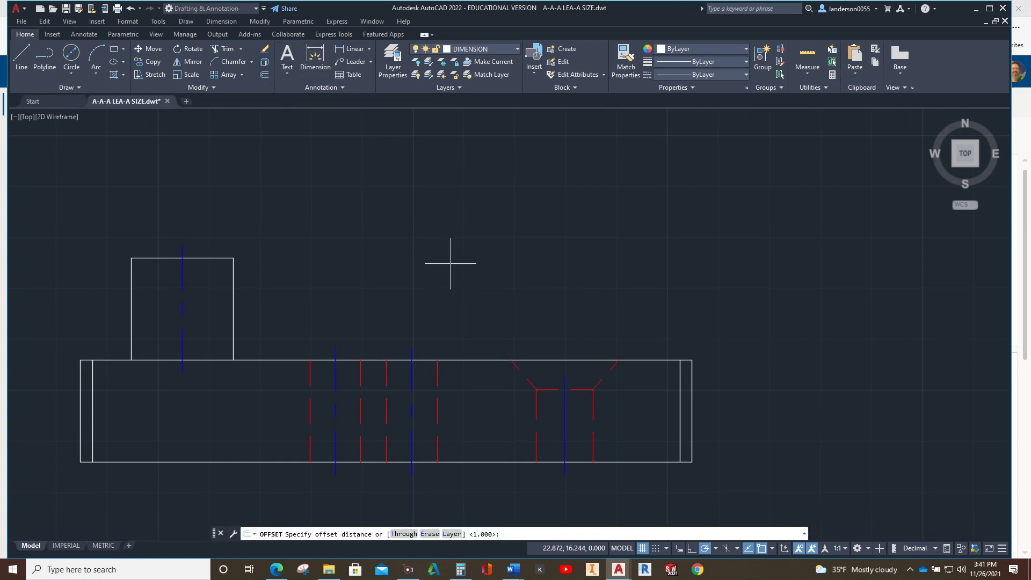
text(.5)
key(Return)
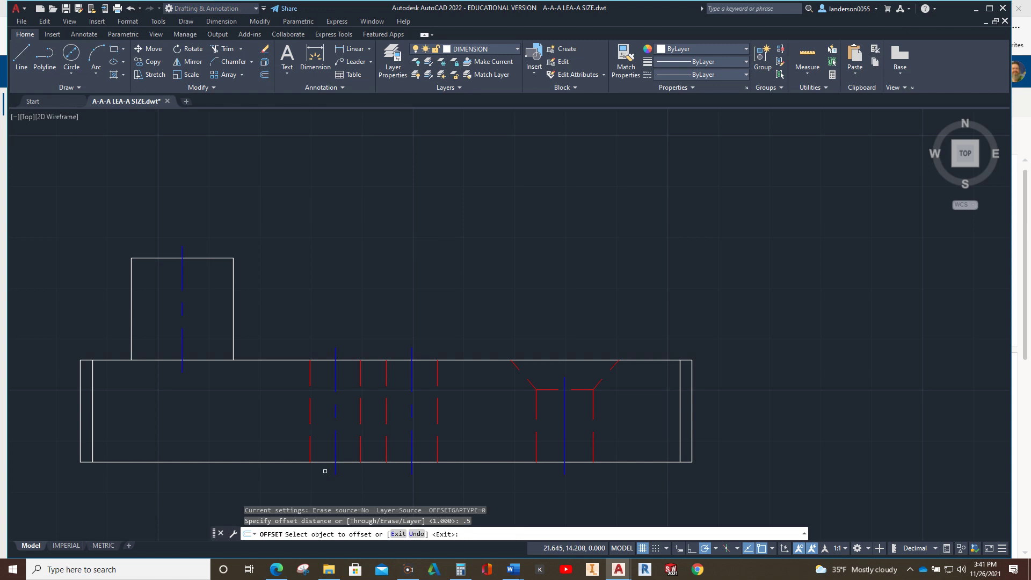
click(295, 462)
click(277, 429)
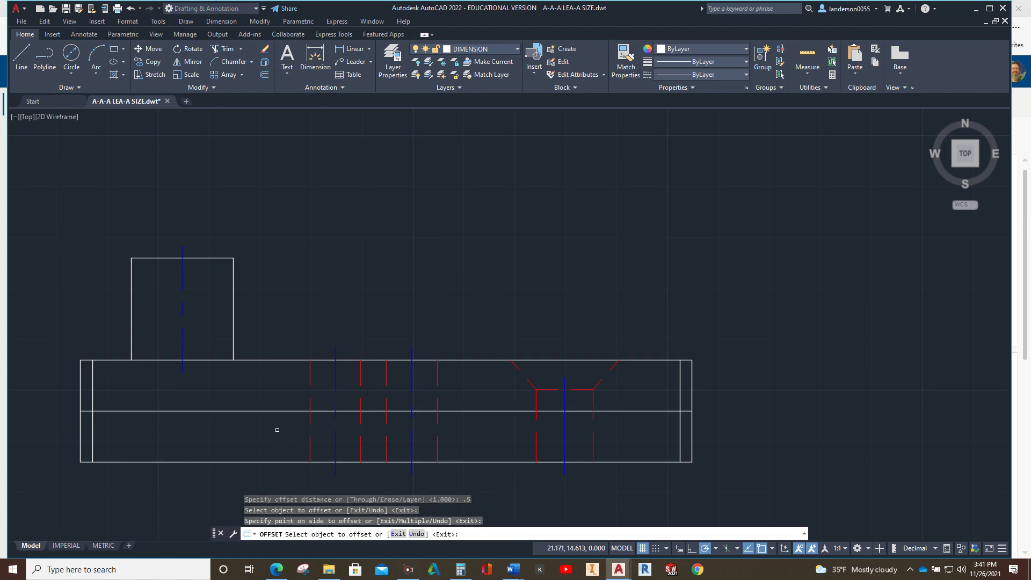
key(Escape)
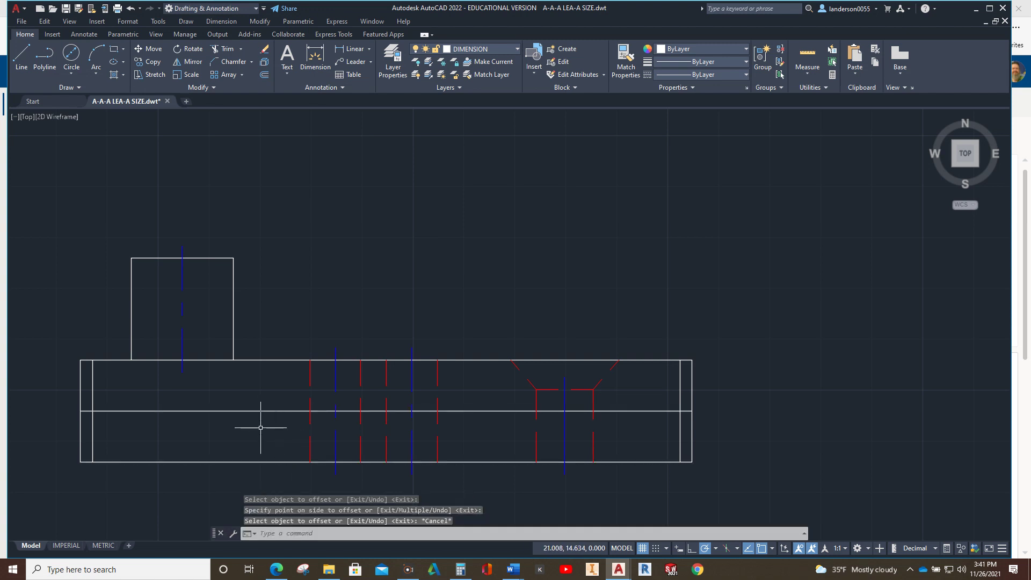
Move the new horizontal offset line in the front view to the HIDDEN layer
click(256, 410)
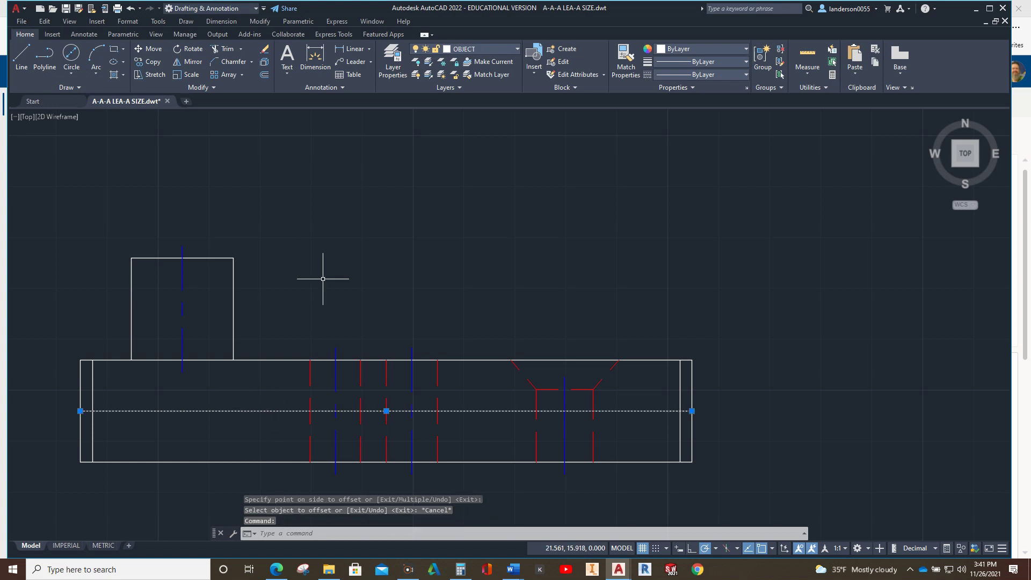
click(507, 49)
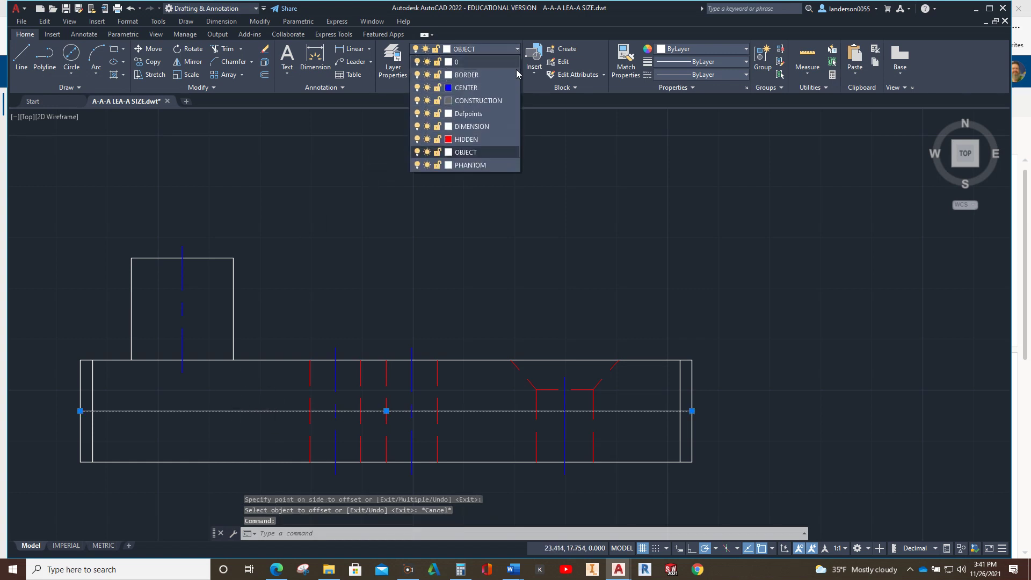
click(465, 140)
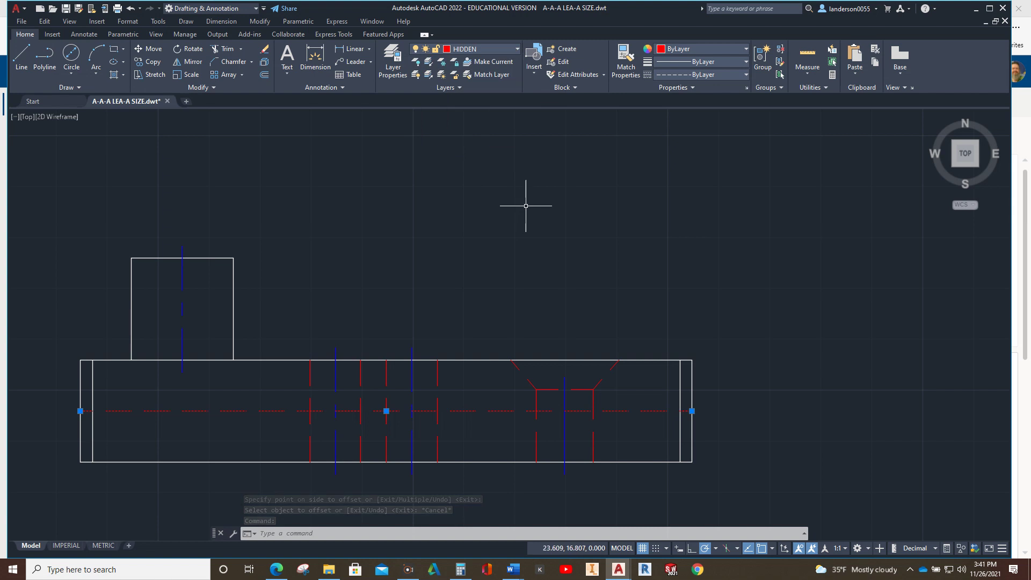
key(Escape)
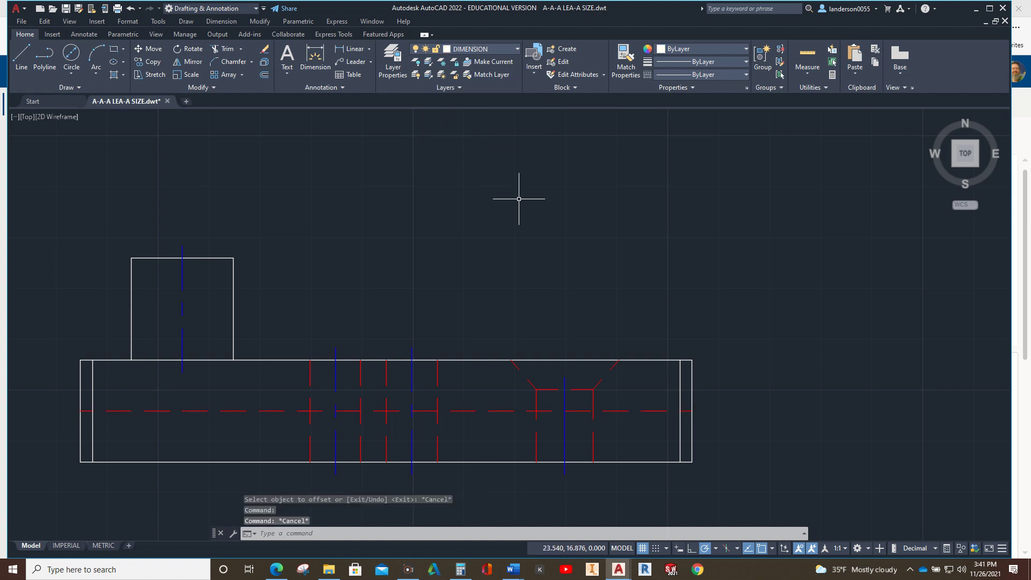
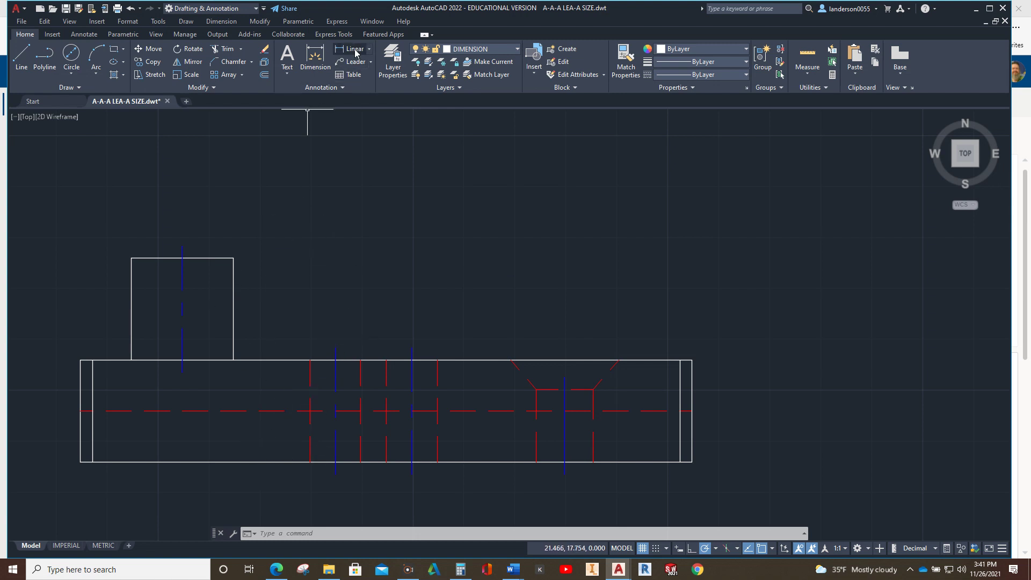
Trim the vertical hidden lines of the two small holes below the horizontal depth line in the front view
click(225, 49)
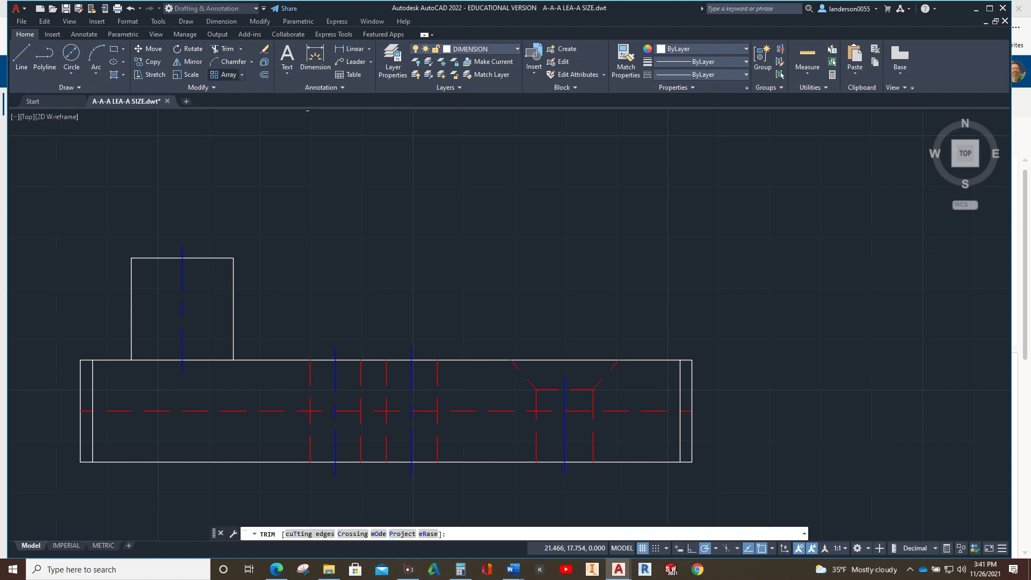
mouse_move(458, 445)
mouse_down()
mouse_move(379, 429)
mouse_move(292, 444)
mouse_up()
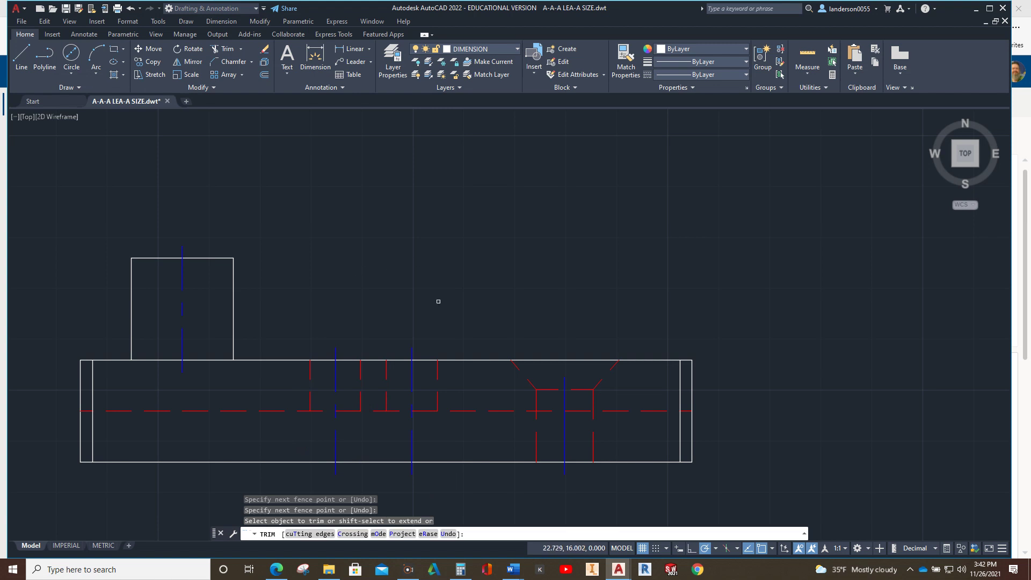
click(412, 371)
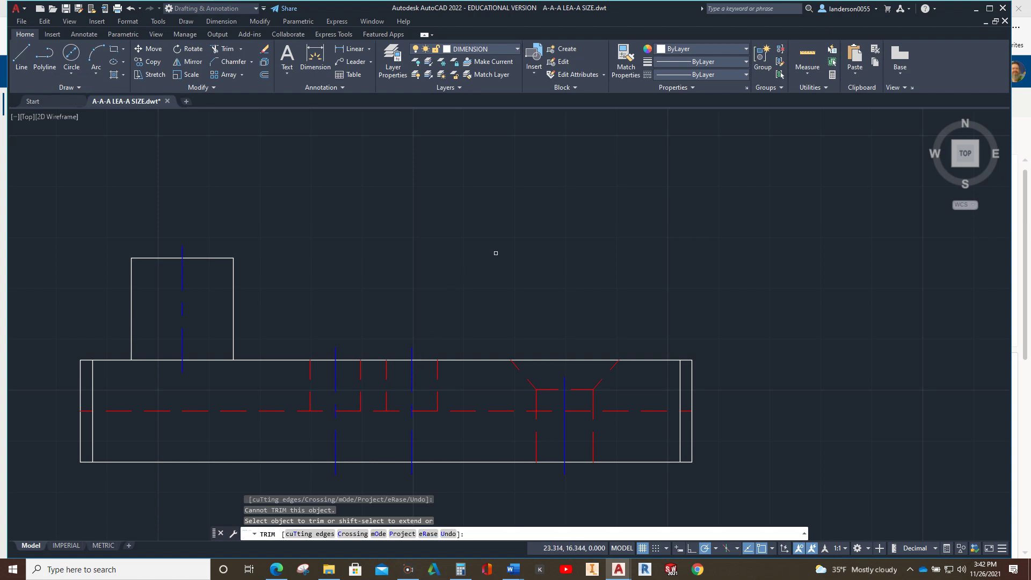
key(Return)
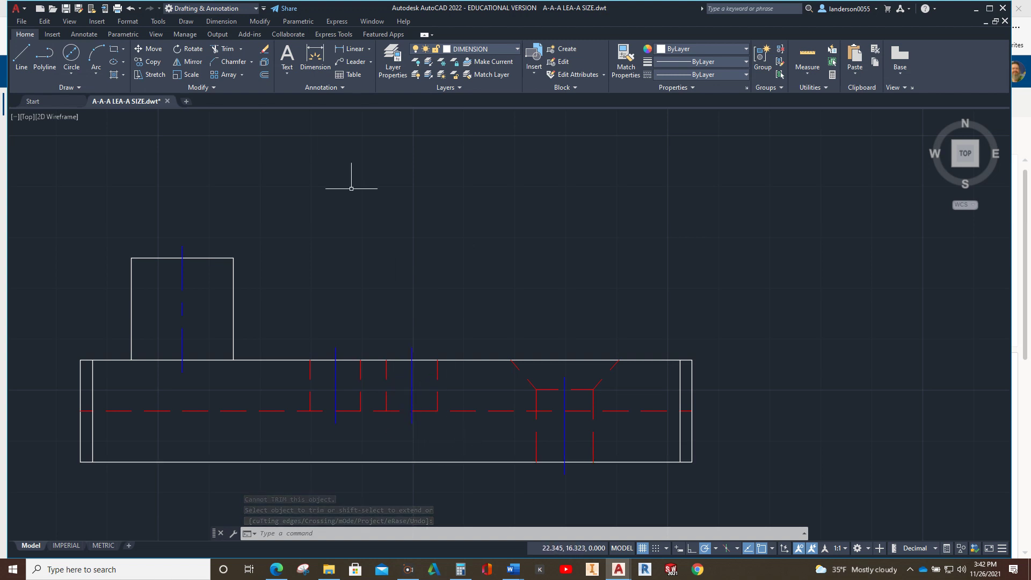
key(Escape)
key(Escape)
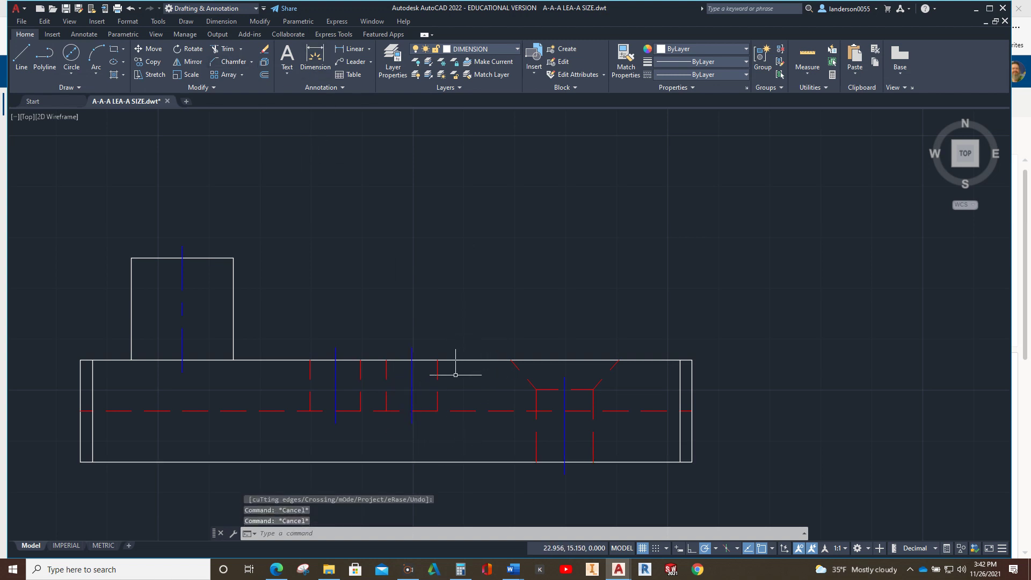
Trim the horizontal depth line outside the two small holes, using their outermost hidden edges as the limits
click(309, 375)
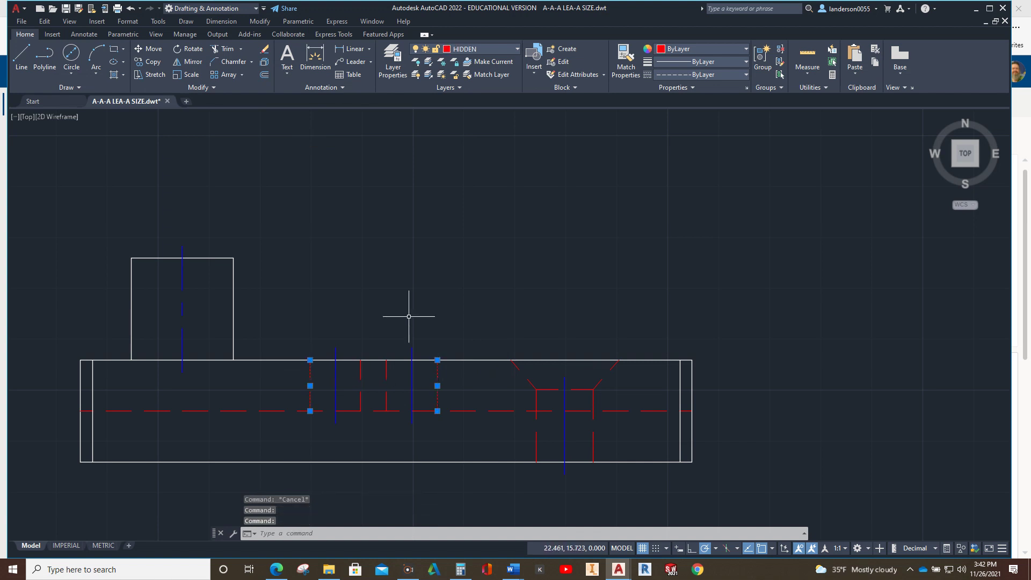
text(tr)
key(Return)
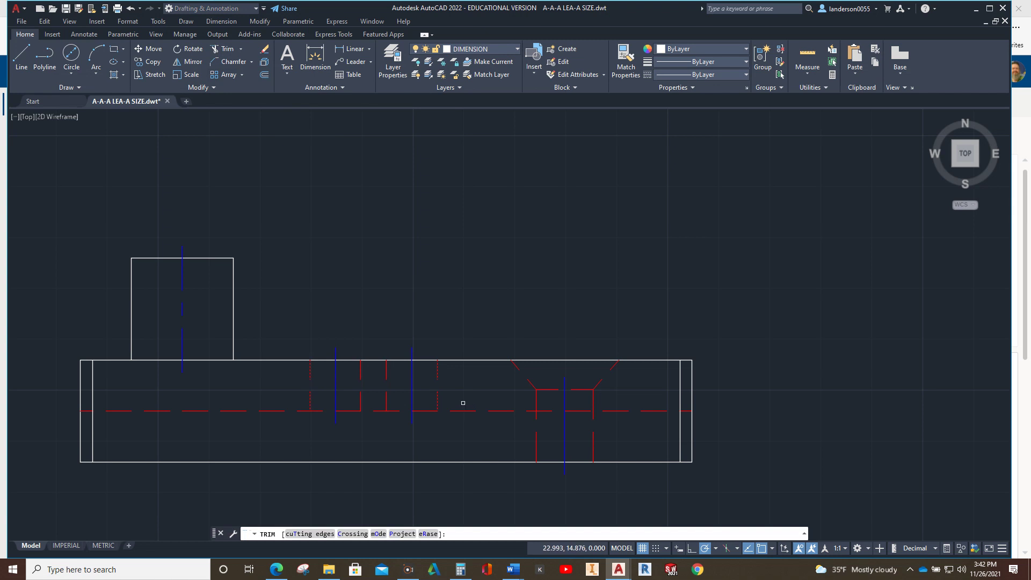
drag(463, 403, 460, 435)
drag(279, 391, 271, 442)
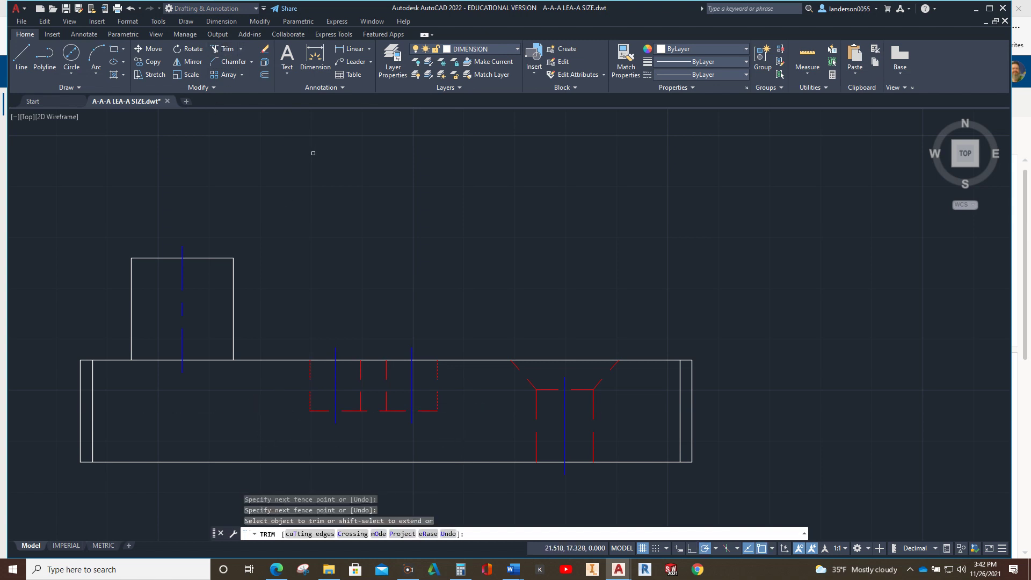
key(Escape)
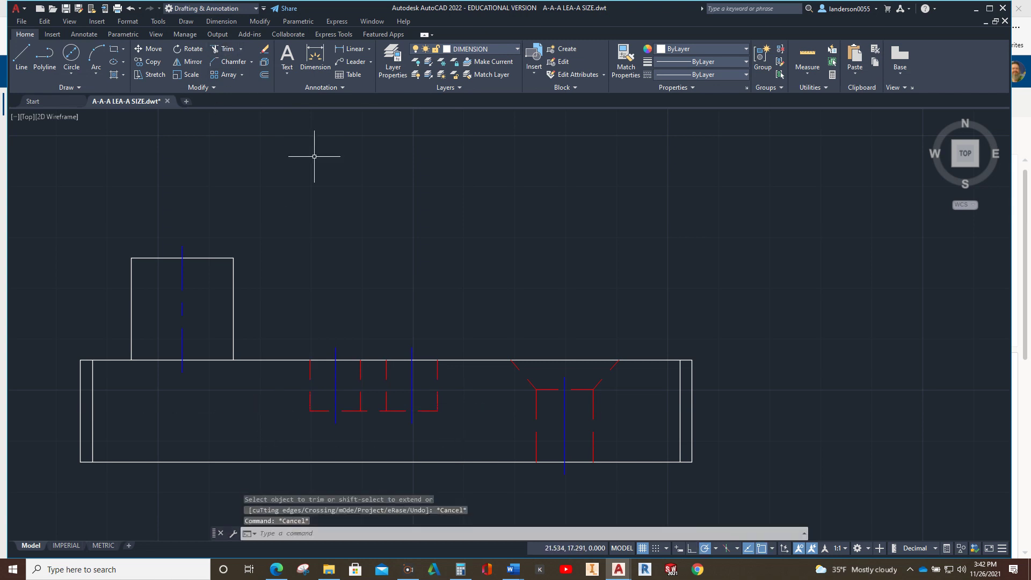
Trim the piece of the horizontal depth line between the two small holes
click(224, 50)
click(364, 421)
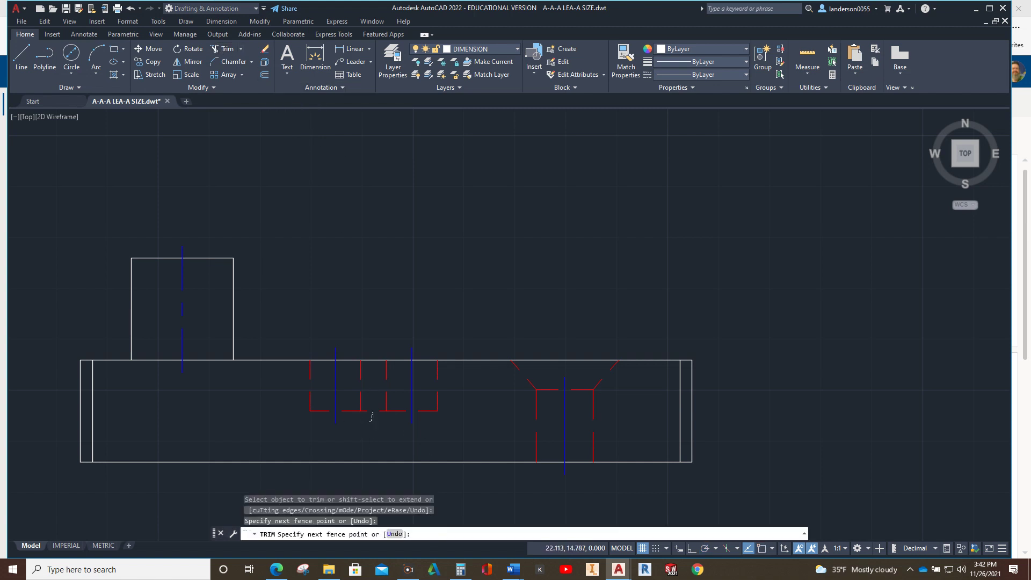
click(369, 398)
key(Return)
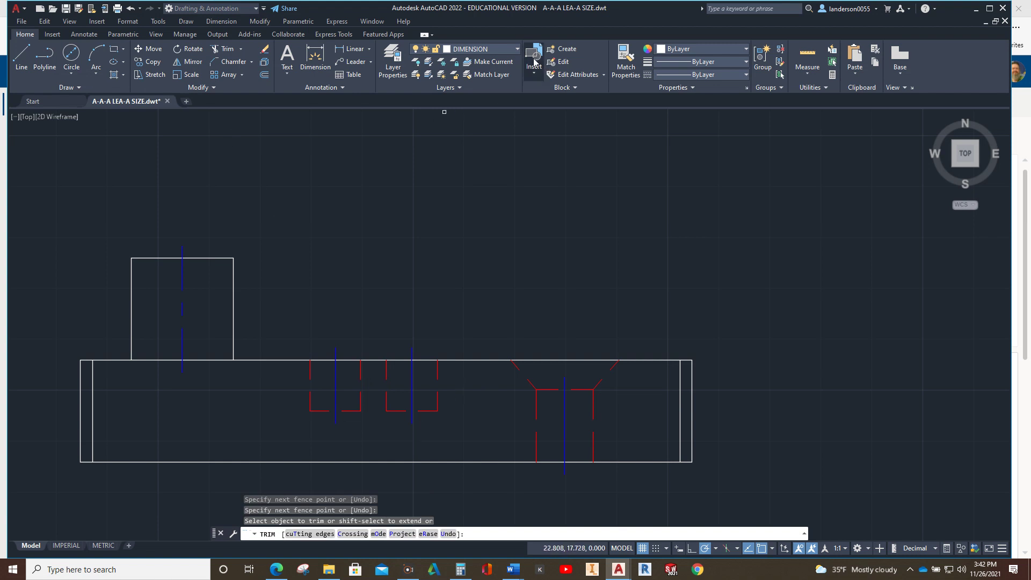
With HIDDEN as the current layer, draw a line from the left small hole's lower-left corner to @.3<-30
click(515, 49)
click(462, 140)
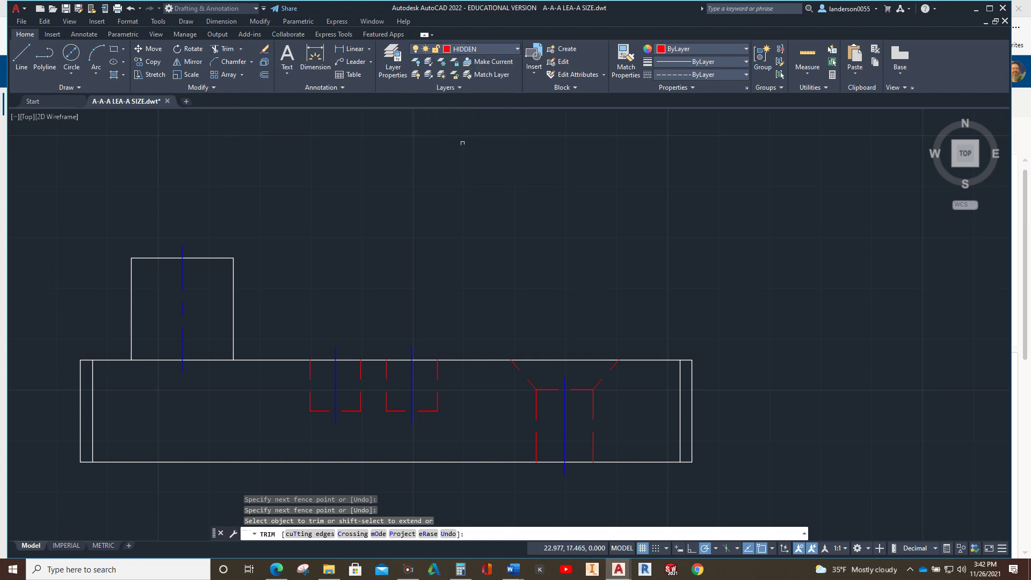
click(22, 55)
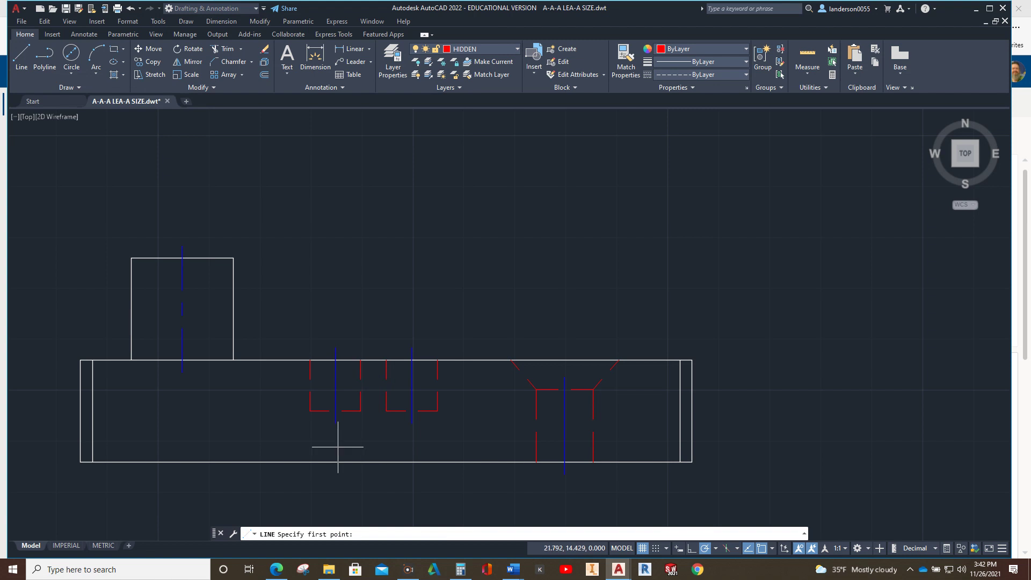
click(310, 412)
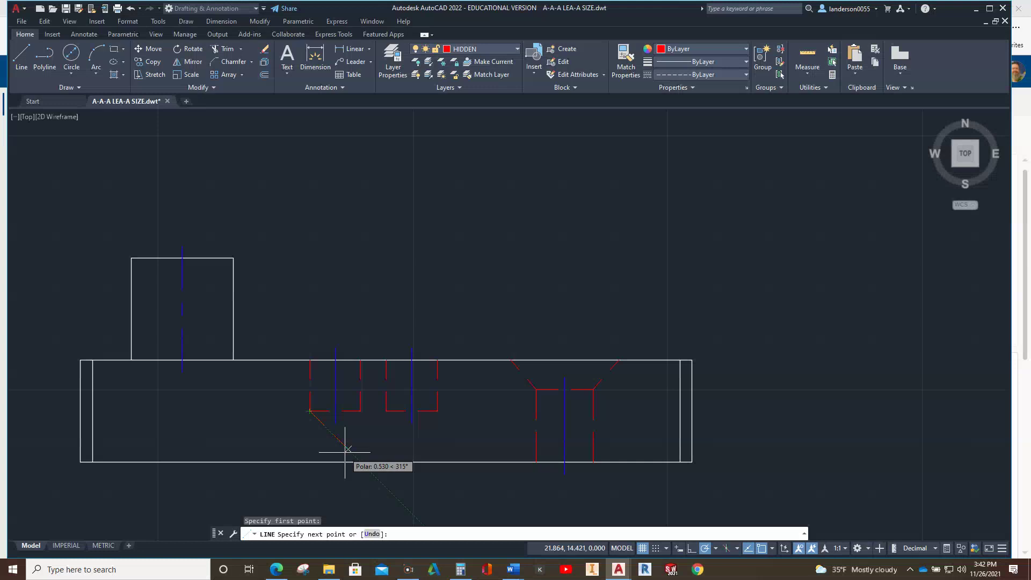
text(@)
text(.3<-30)
key(Return)
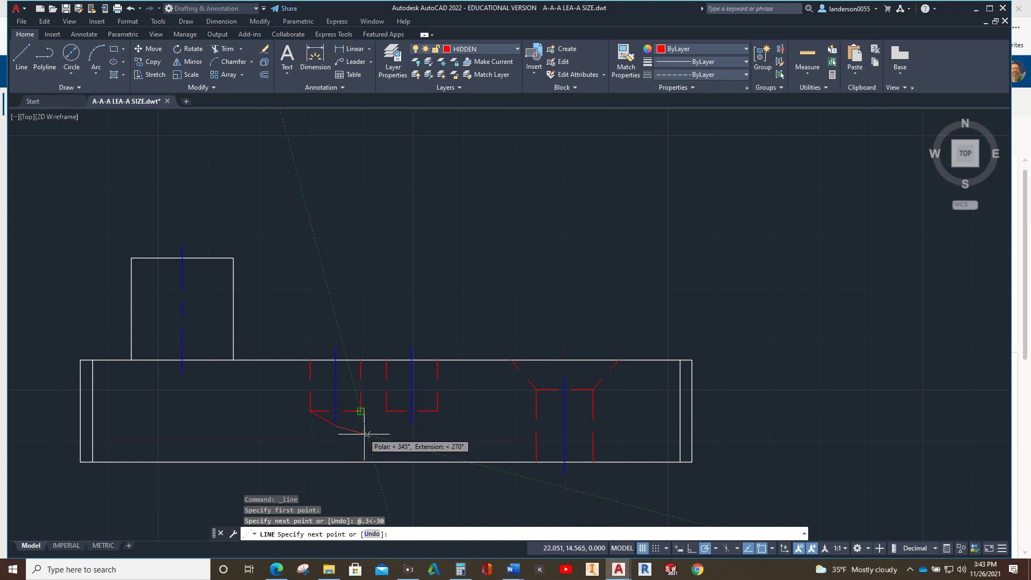
key(Escape)
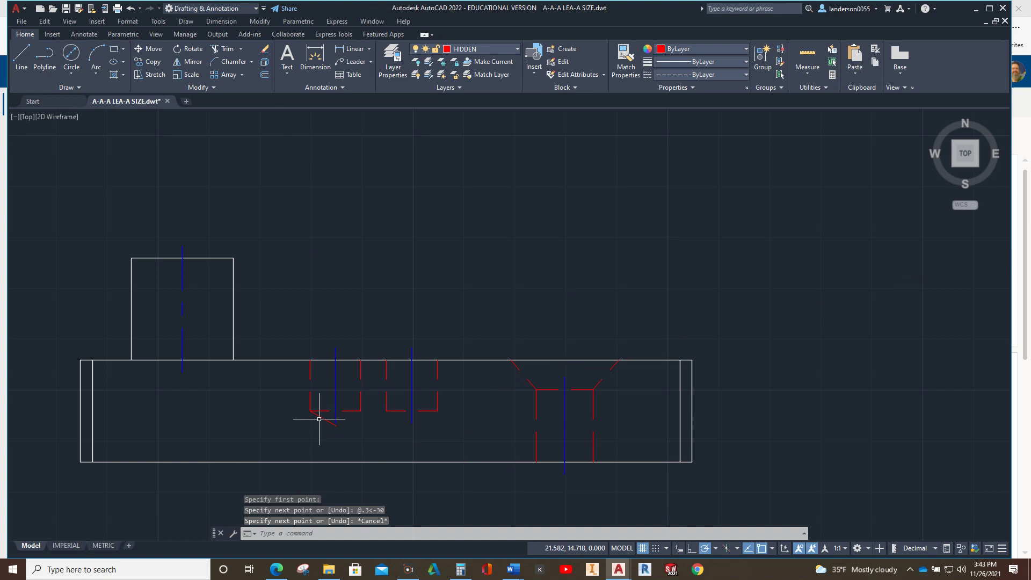
Mirror the angled drill-point line about the left small hole's centerline, keeping the source line
click(316, 416)
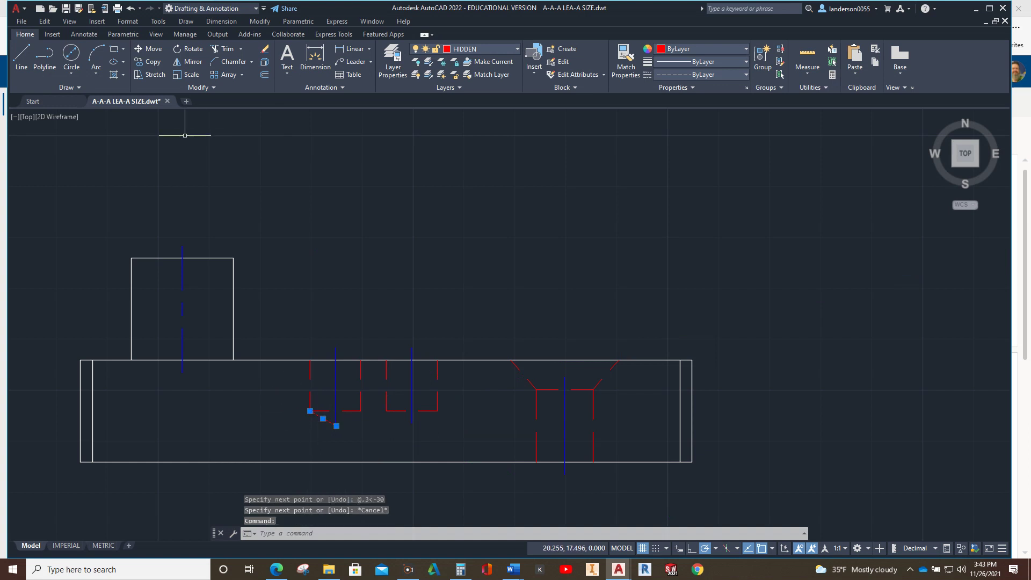
click(189, 61)
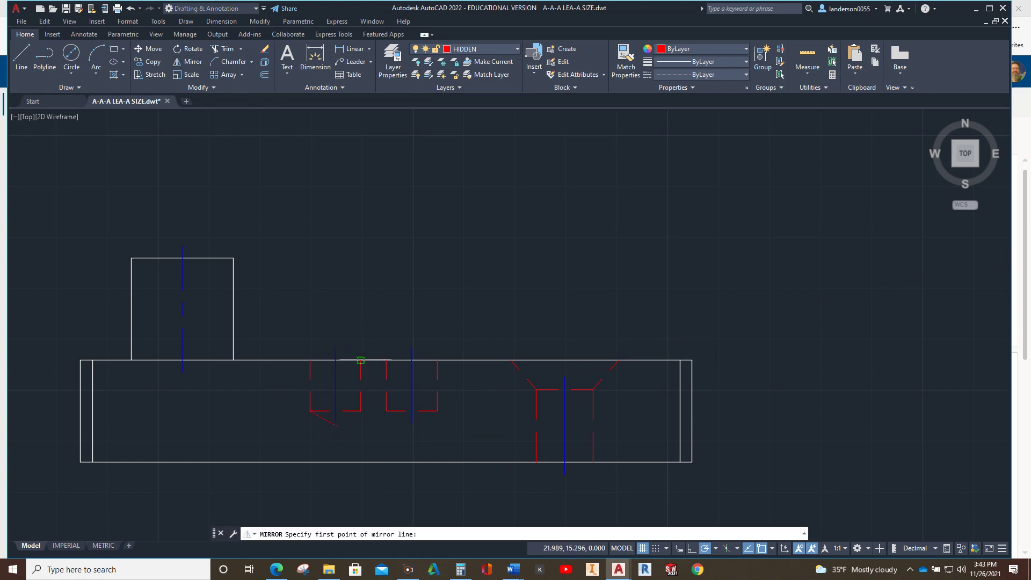
click(335, 348)
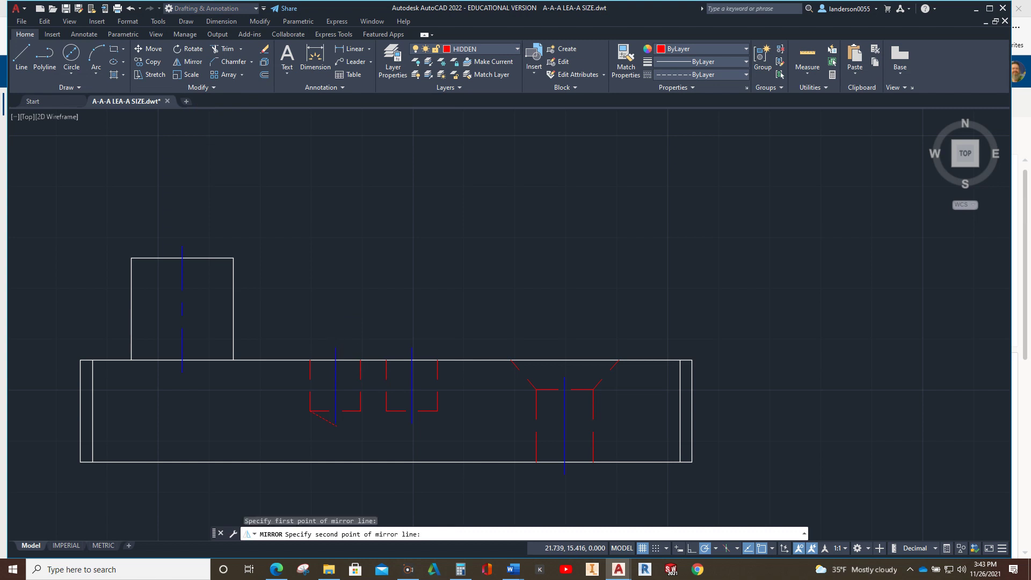
click(335, 361)
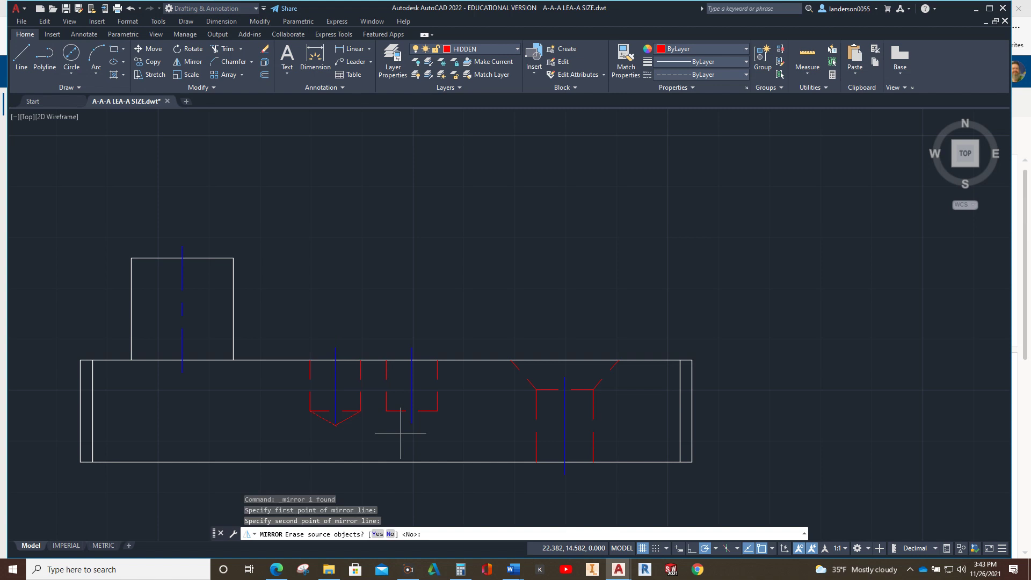
key(Return)
Trim the crossing ends of the two angled lines at the left small hole's drill-point tip
scroll(330, 426, up, 4)
scroll(329, 418, up, 8)
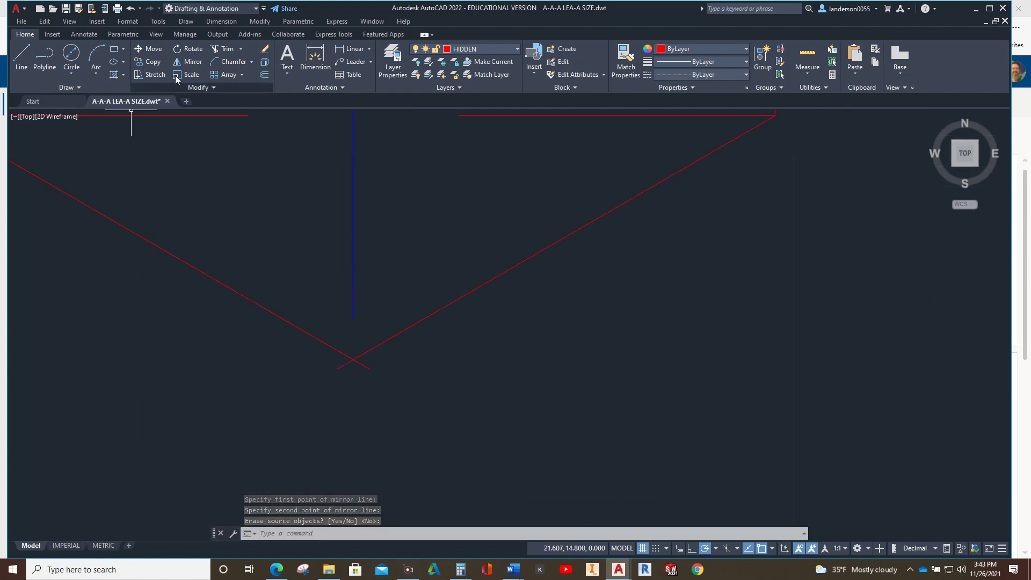
click(223, 49)
drag(403, 362, 318, 361)
key(Escape)
Stretch the lower end of the left small hole's centerline down to the drill-point tip so it extends beyond it
scroll(357, 249, down, 2)
click(354, 232)
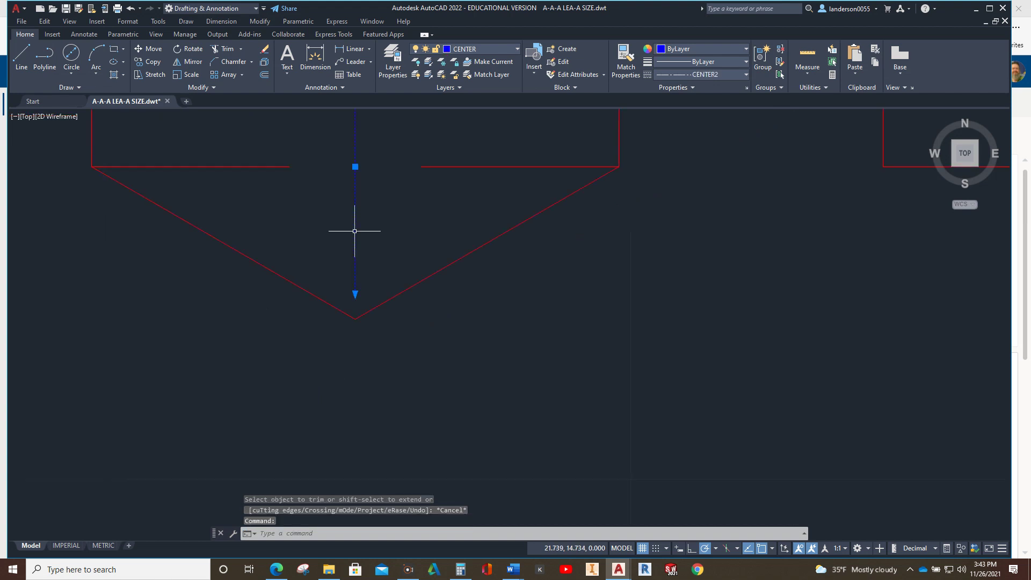
click(354, 167)
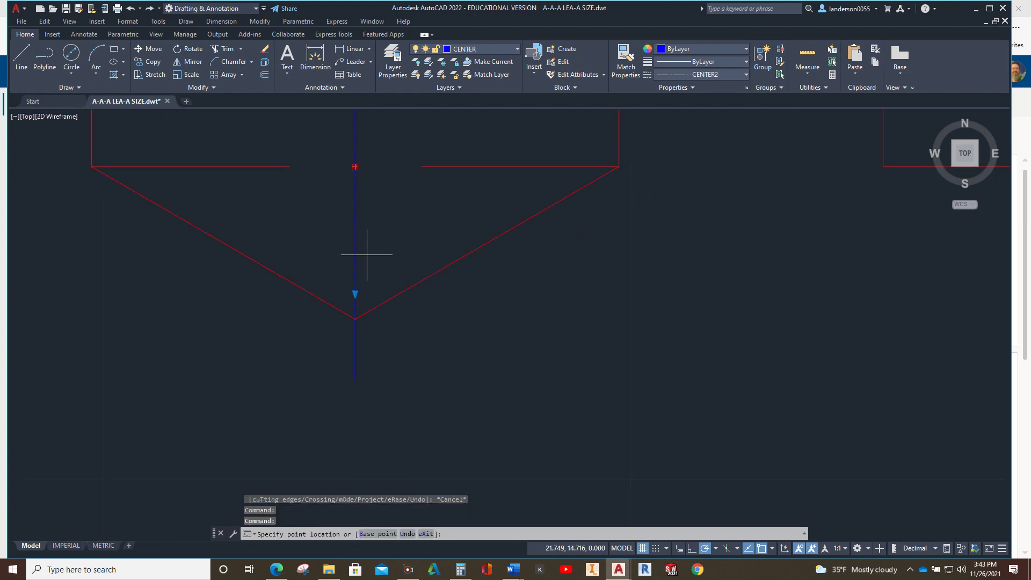
click(355, 319)
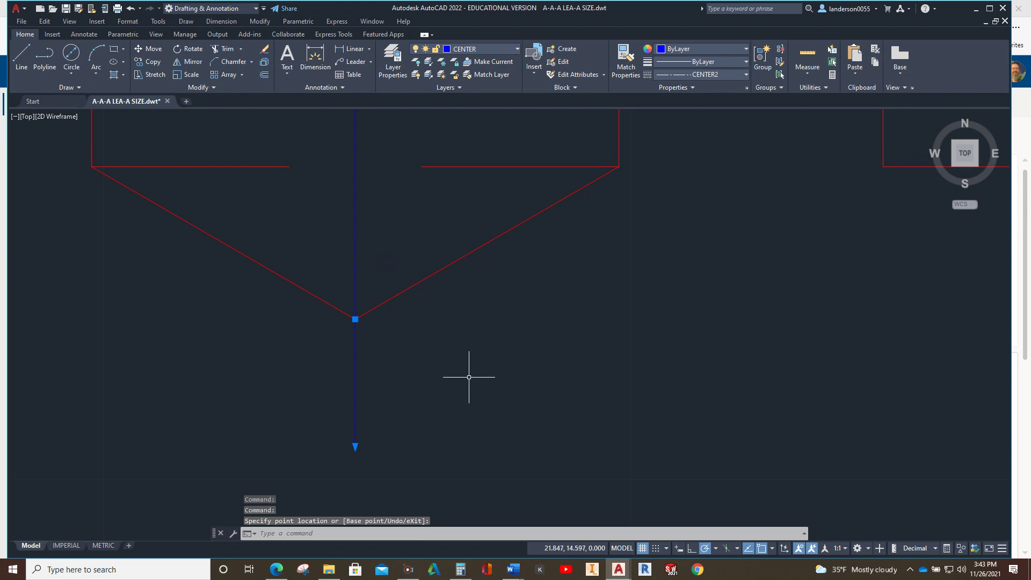
key(Escape)
scroll(469, 377, down, 3)
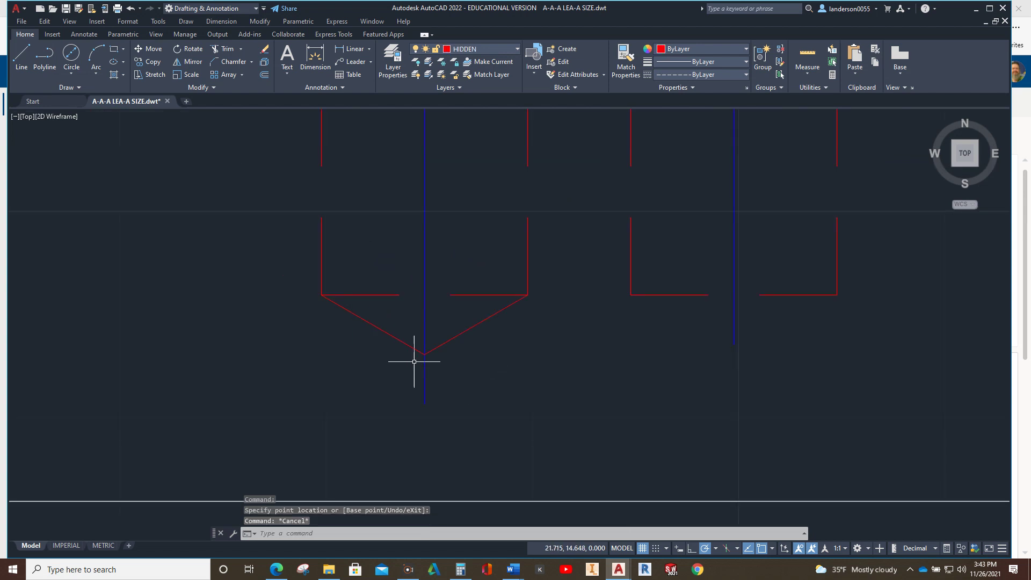
Copy the two angled drill-point lines from the left small hole's lower-left corner to the right small hole's matching corner
scroll(656, 382, up, 2)
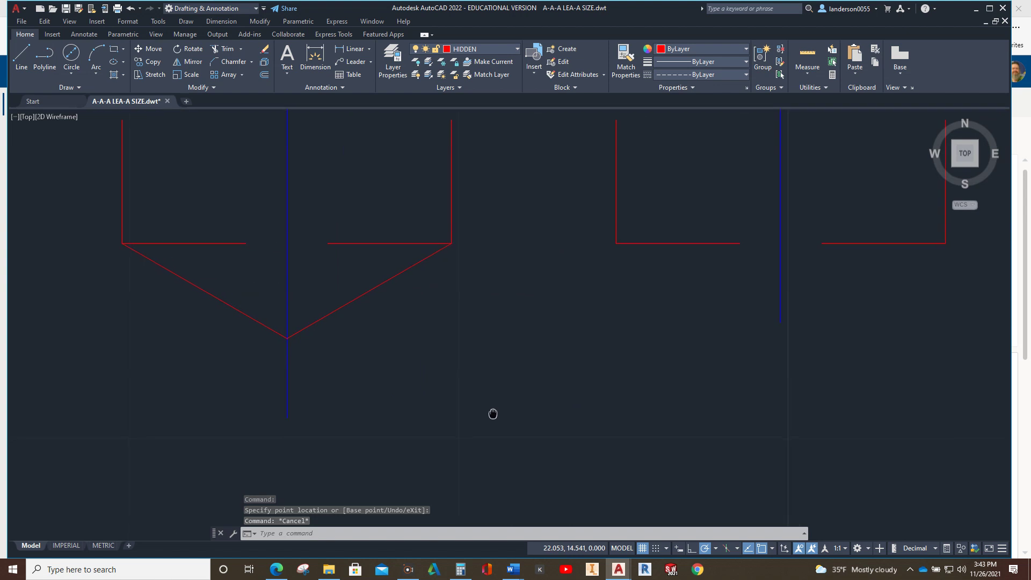
click(368, 290)
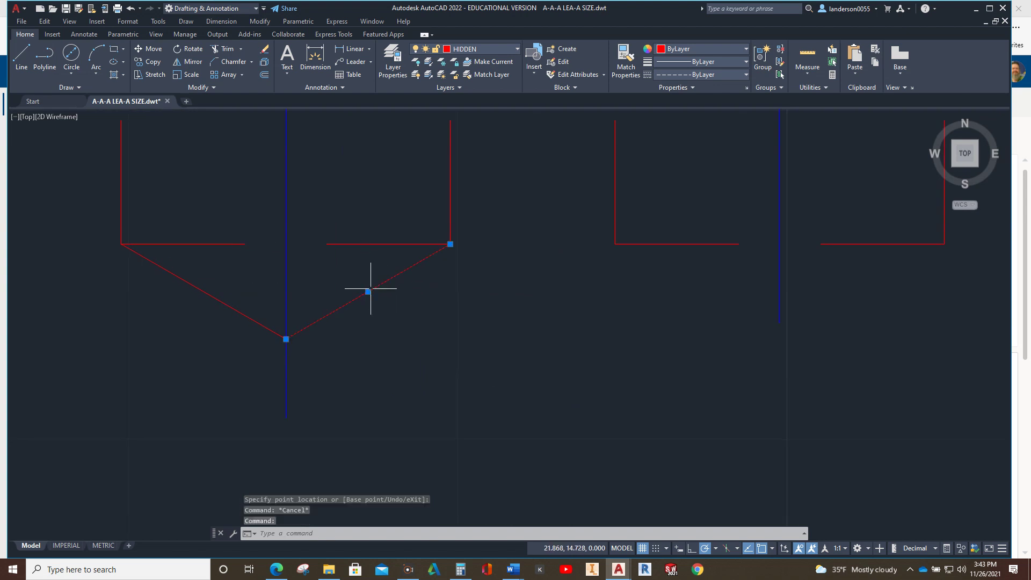
click(221, 294)
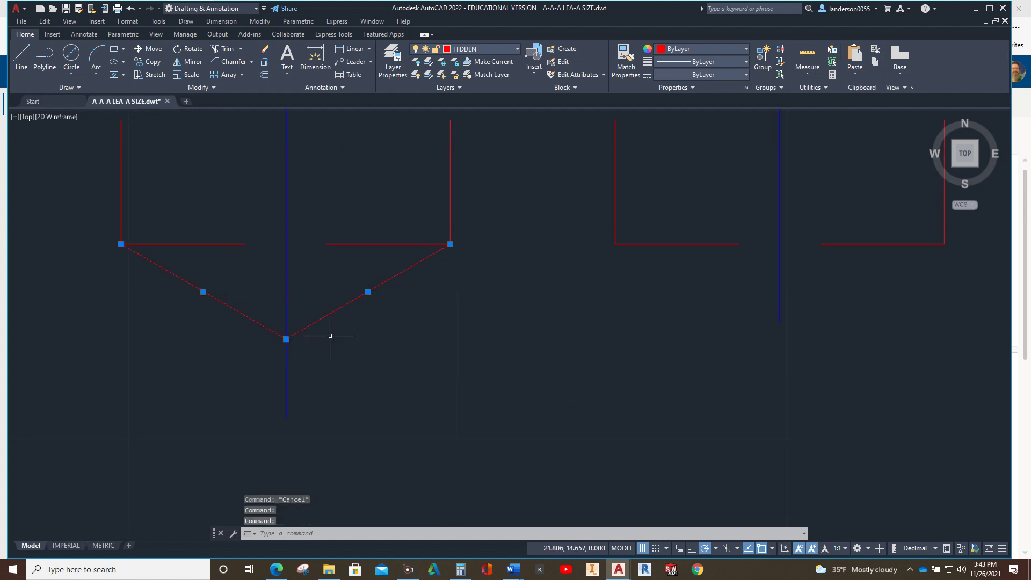
click(151, 60)
click(121, 244)
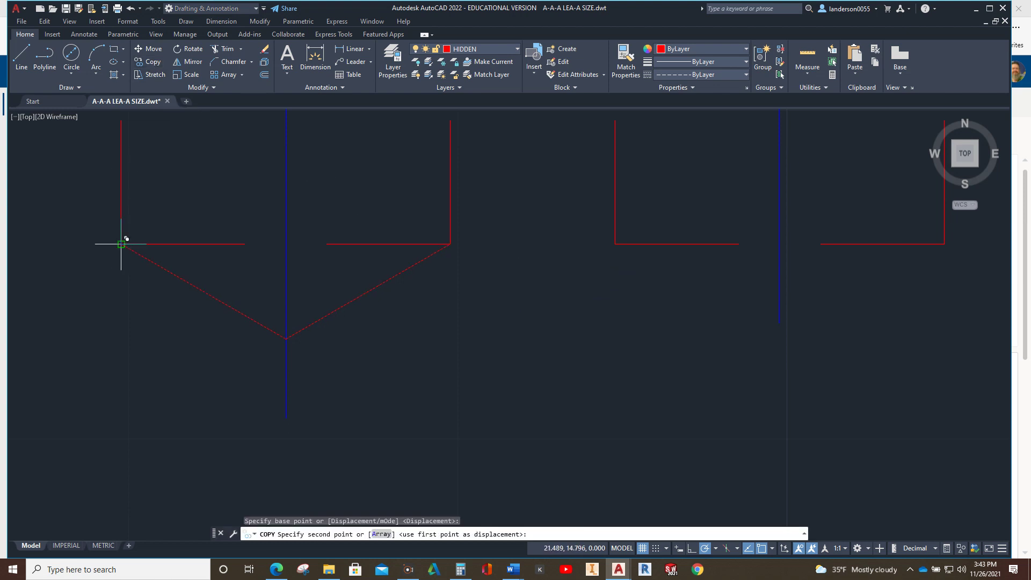
click(615, 245)
key(Escape)
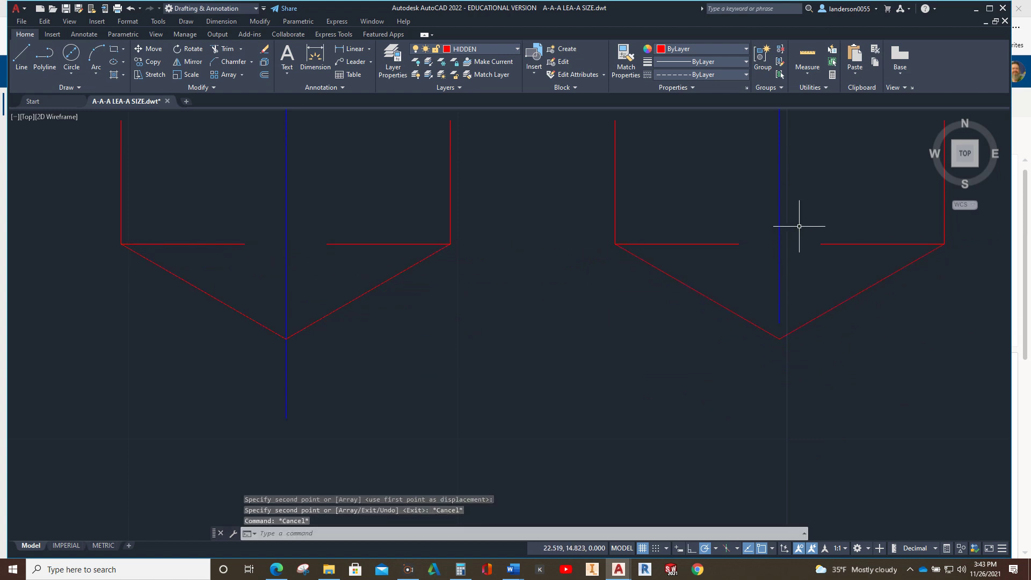
Stretch the lower end of the right small hole's centerline down to its drill-point tip so it extends beyond it
click(779, 193)
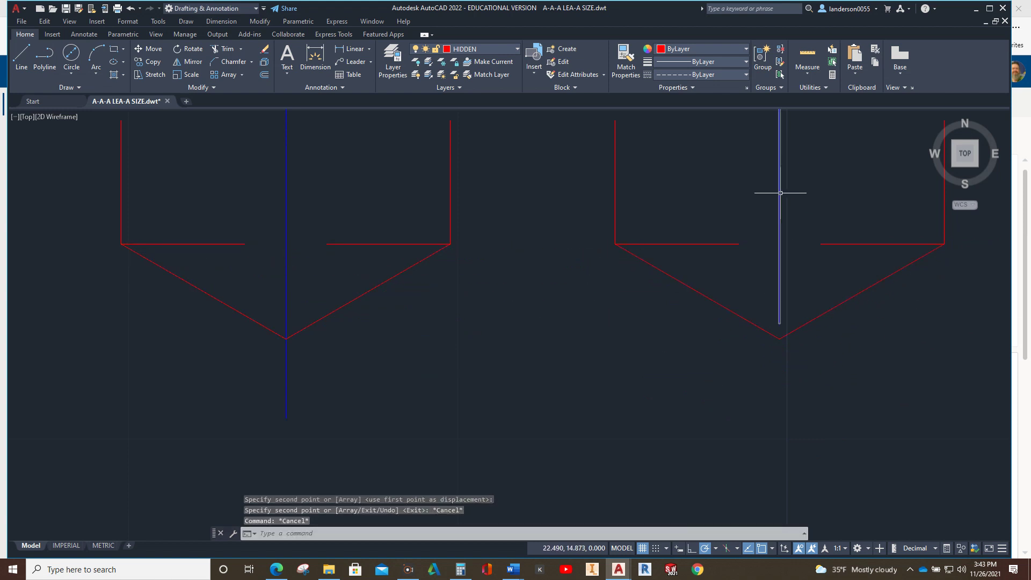
click(779, 244)
click(779, 338)
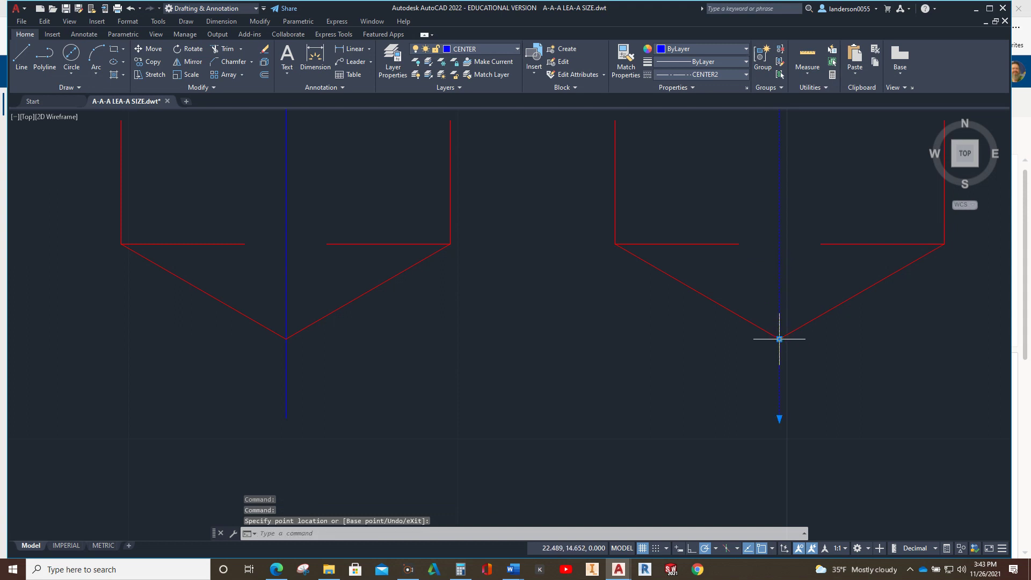
click(908, 396)
key(Escape)
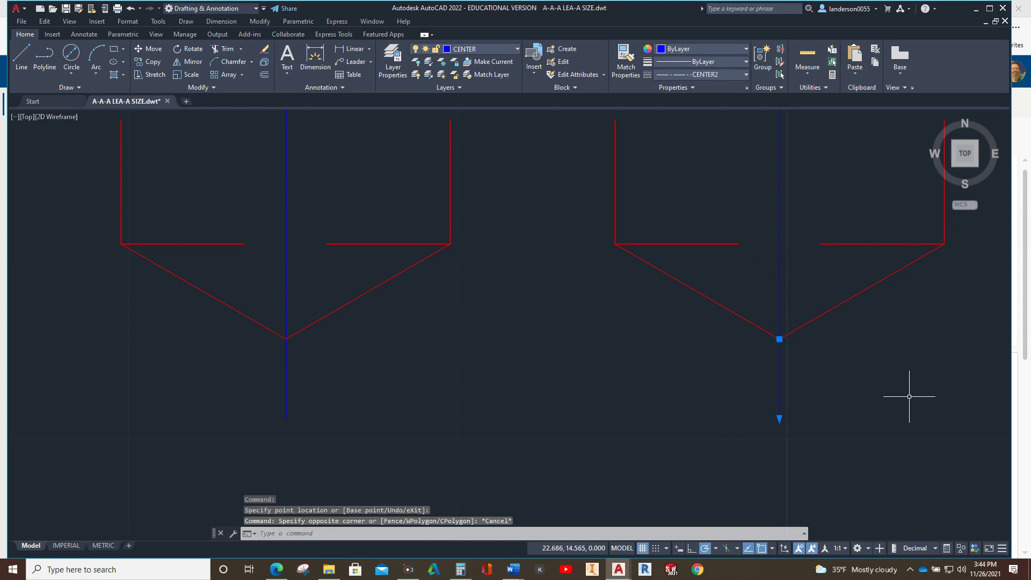
key(Escape)
Add a vertical linear dimension for the base plate's thickness, placed just outside the front view's right end
scroll(849, 438, down, 4)
scroll(846, 436, up, 1)
middle_drag(846, 435, 636, 426)
scroll(635, 426, down, 1)
scroll(666, 394, down, 2)
middle_drag(666, 394, 527, 352)
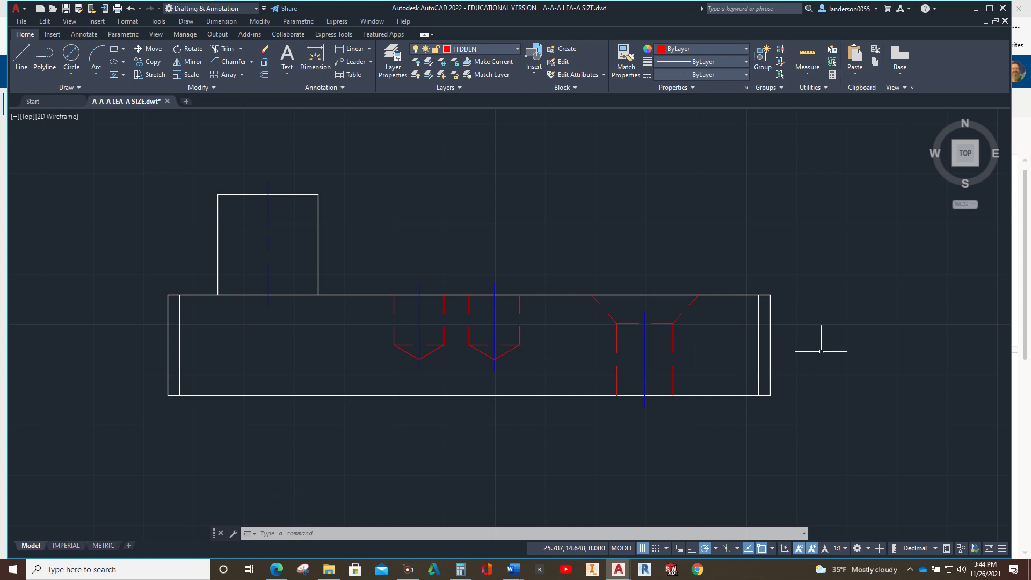
click(352, 49)
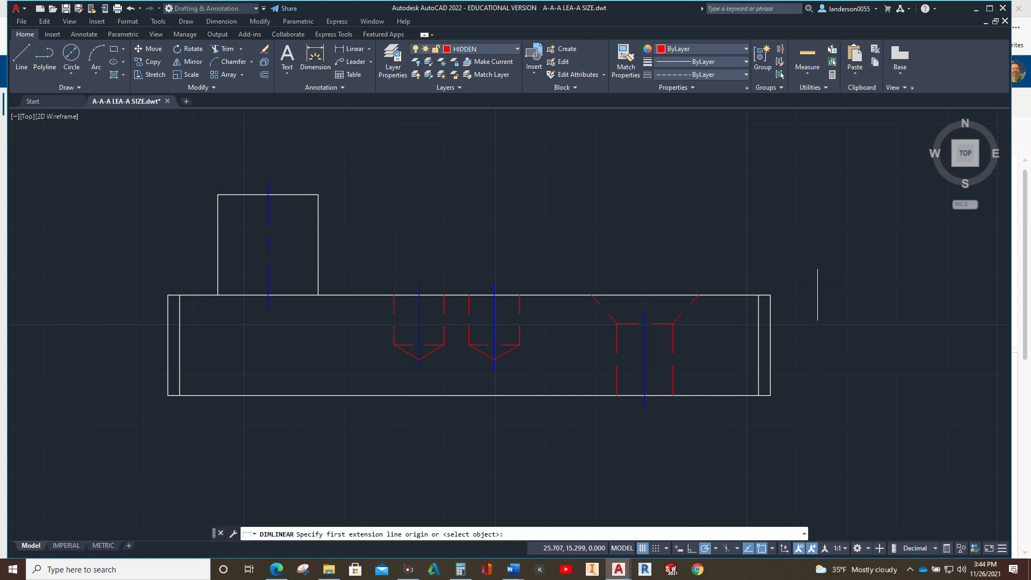
click(771, 296)
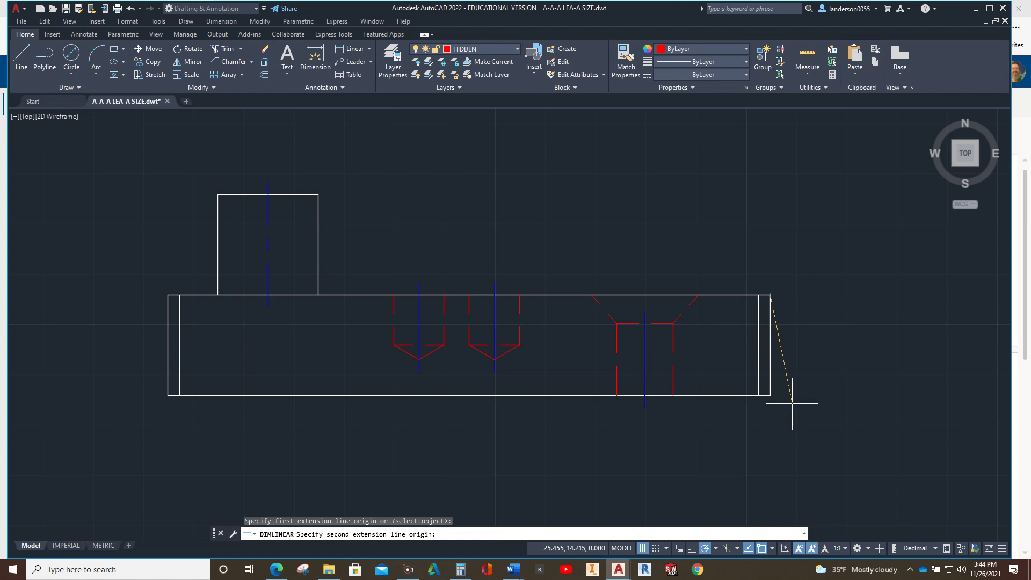
click(770, 395)
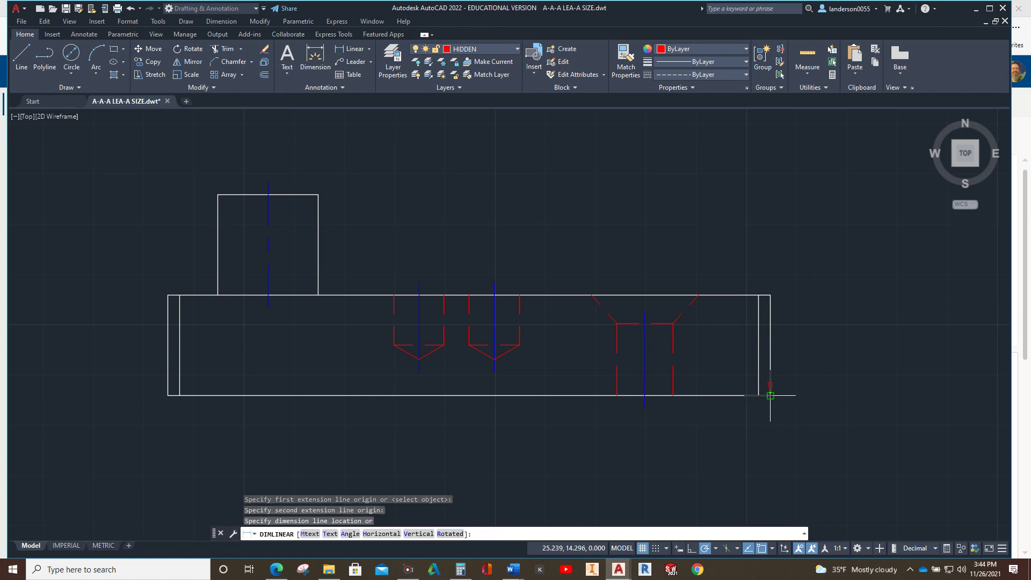
click(811, 396)
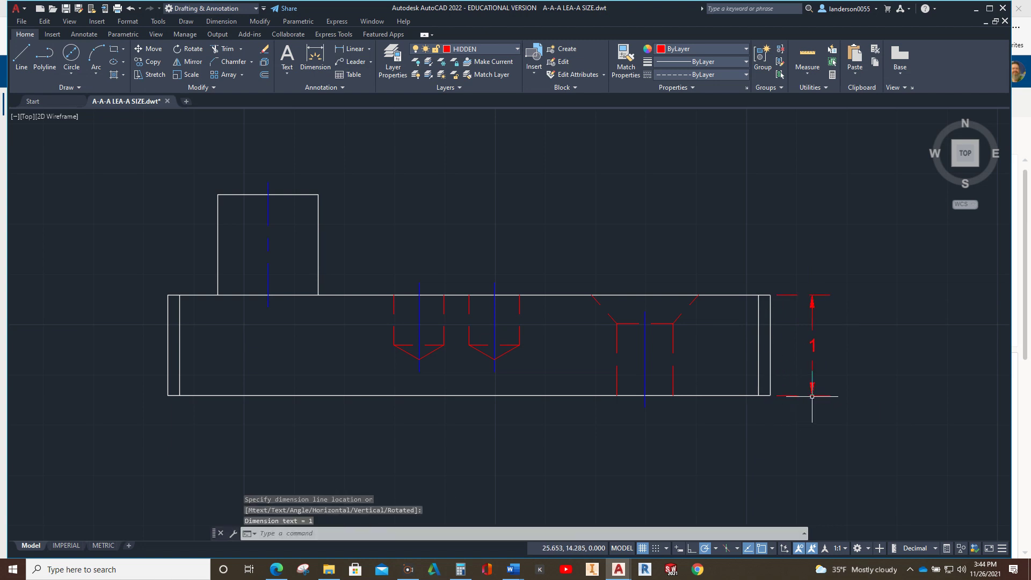
key(Escape)
key(Escape)
Move the plate thickness dimension to the DIMENSION layer and make DIMENSION the current layer
click(813, 389)
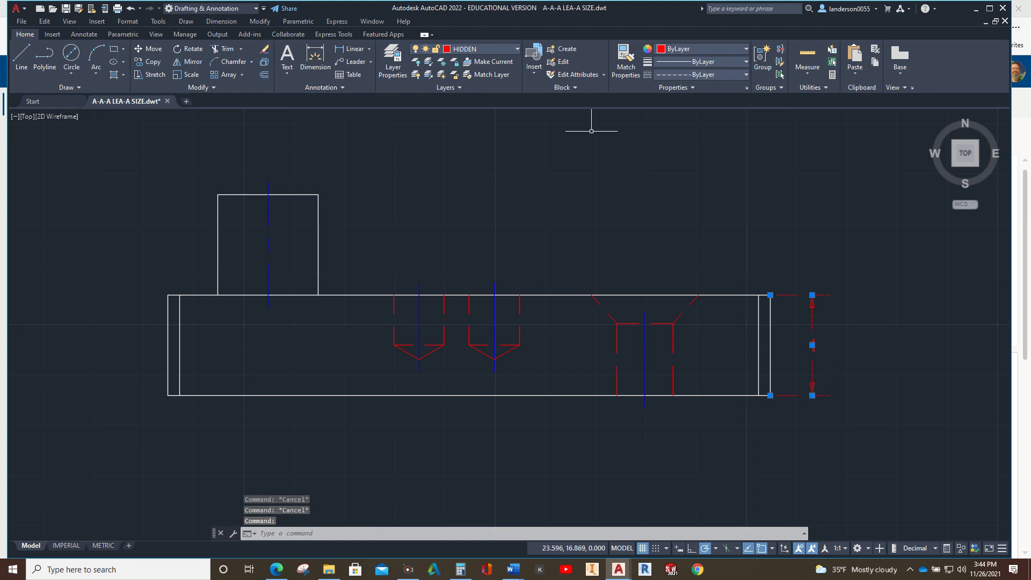
click(518, 50)
click(486, 123)
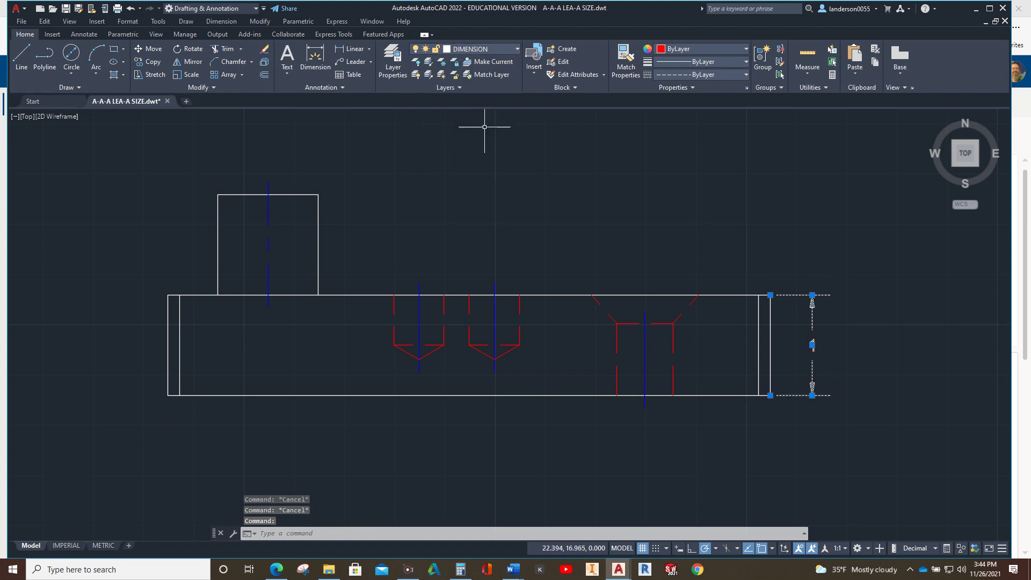
key(Escape)
scroll(516, 53, down, 1)
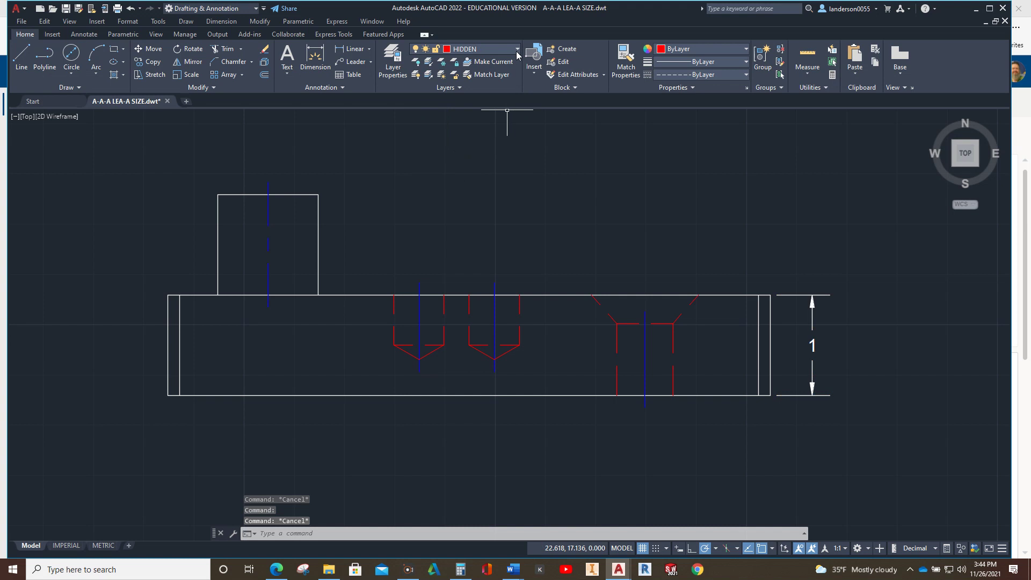
click(518, 50)
click(472, 126)
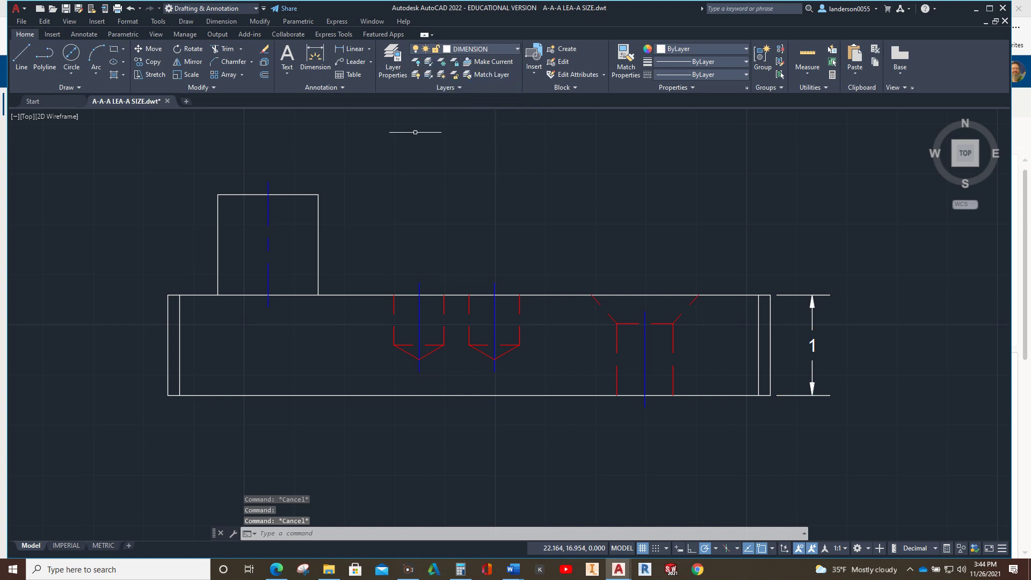
Dimension the overall height from the boss's top-left corner to the plate's lower-left corner, placed left of the front view
click(352, 49)
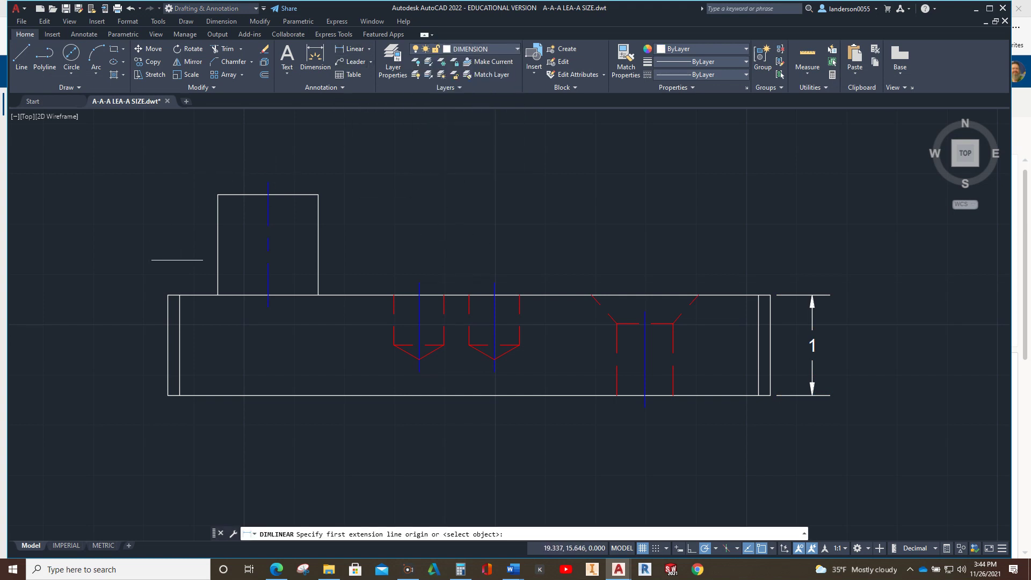
click(217, 195)
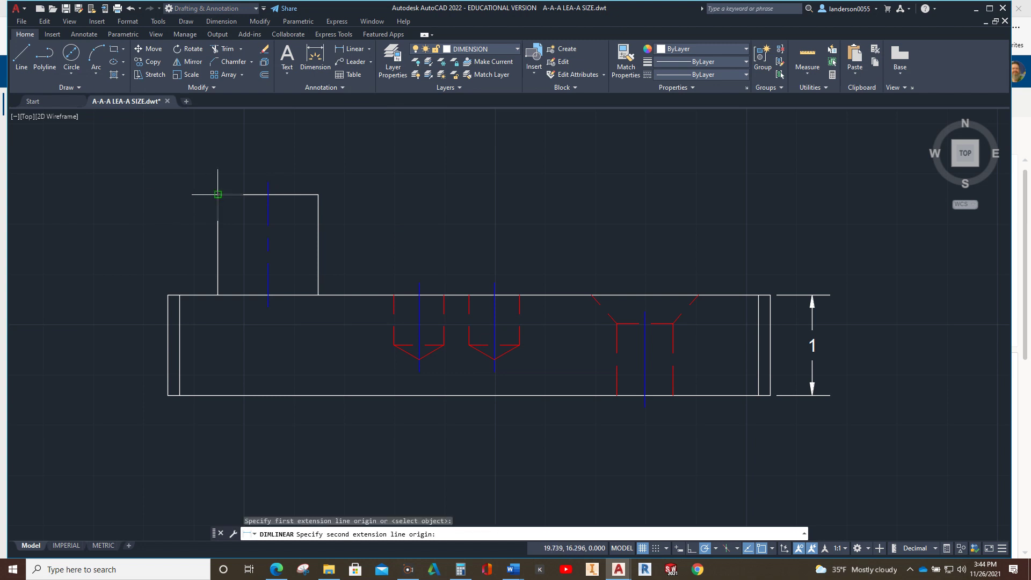
click(168, 396)
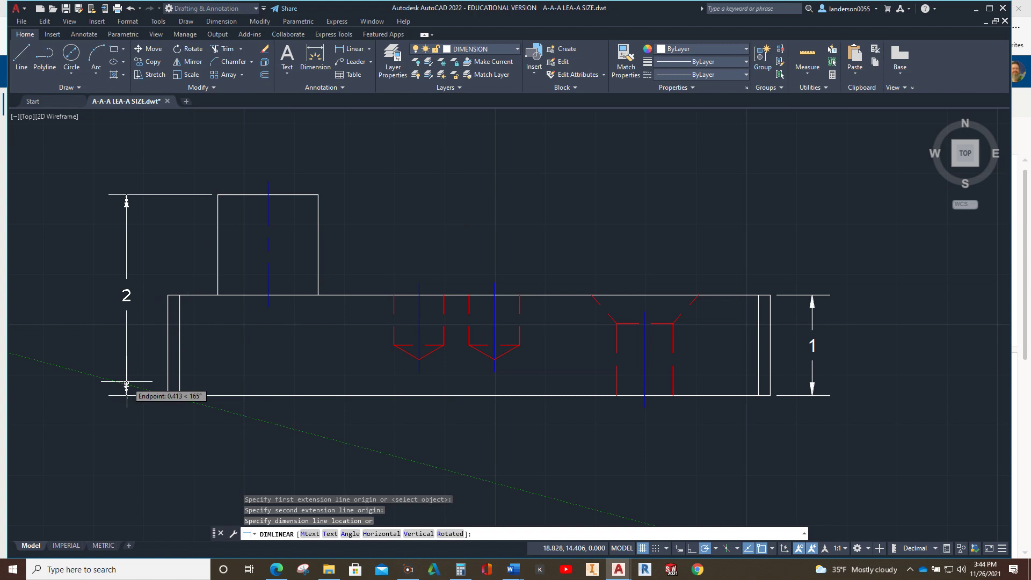
click(122, 385)
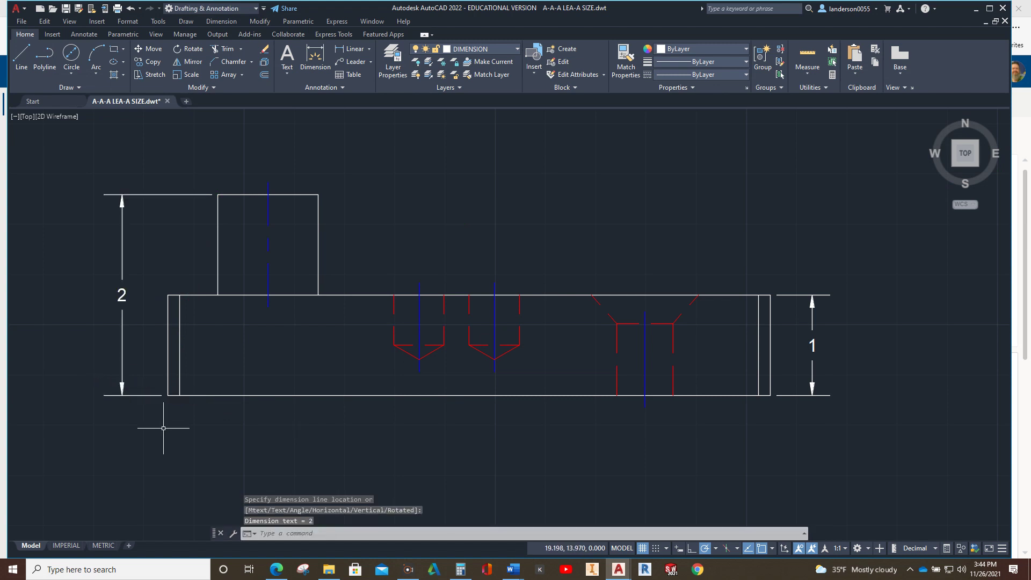
key(Escape)
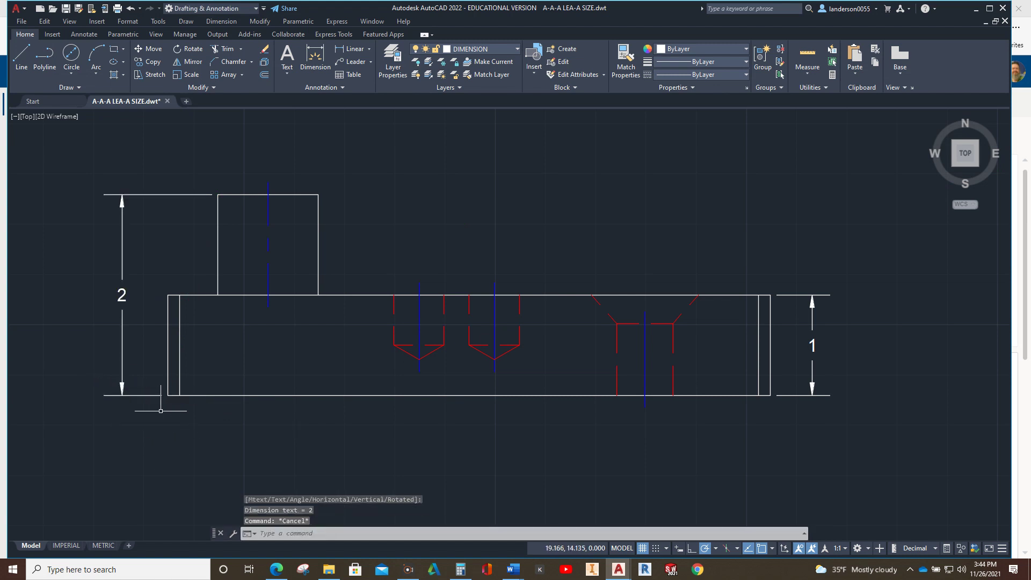
Examine the extension line gaps at the front view's lower-left corner and beside the countersunk hole's horizontal centerline in the top view
scroll(168, 407, up, 4)
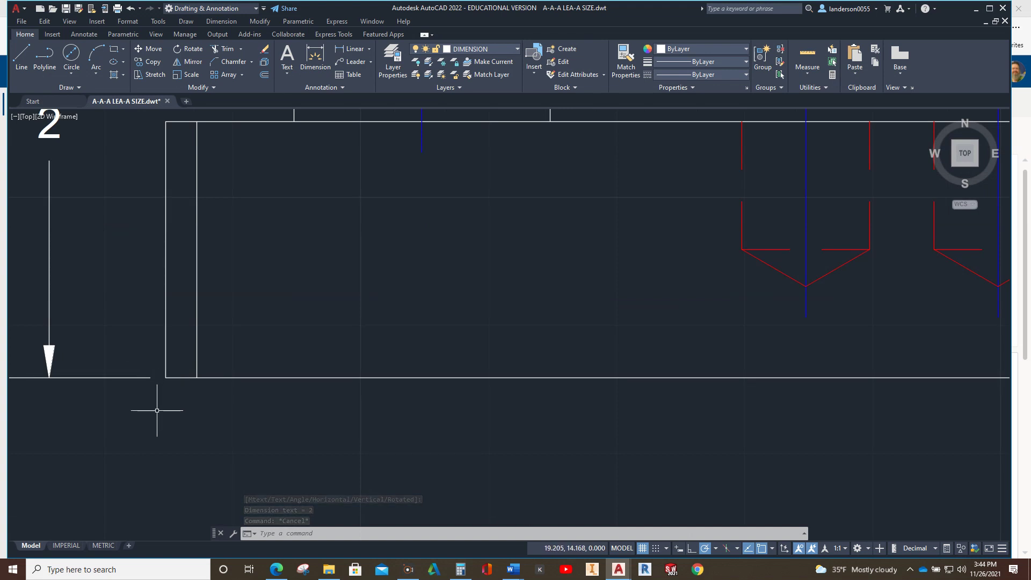
scroll(157, 410, down, 2)
scroll(156, 410, down, 2)
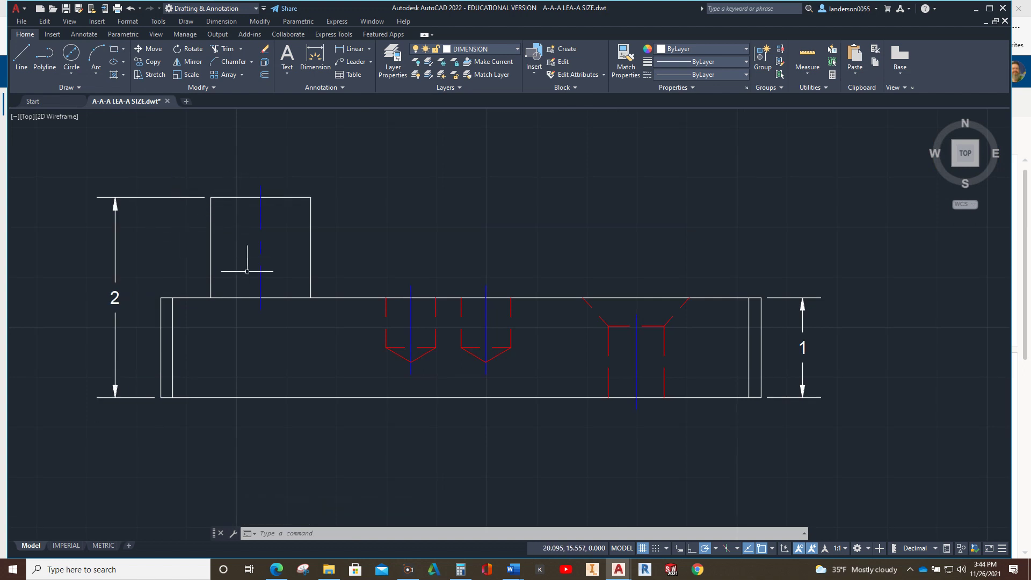
scroll(681, 230, down, 3)
middle_drag(681, 230, 658, 290)
scroll(609, 369, up, 3)
scroll(610, 369, down, 5)
scroll(349, 161, up, 3)
middle_drag(560, 380, 529, 410)
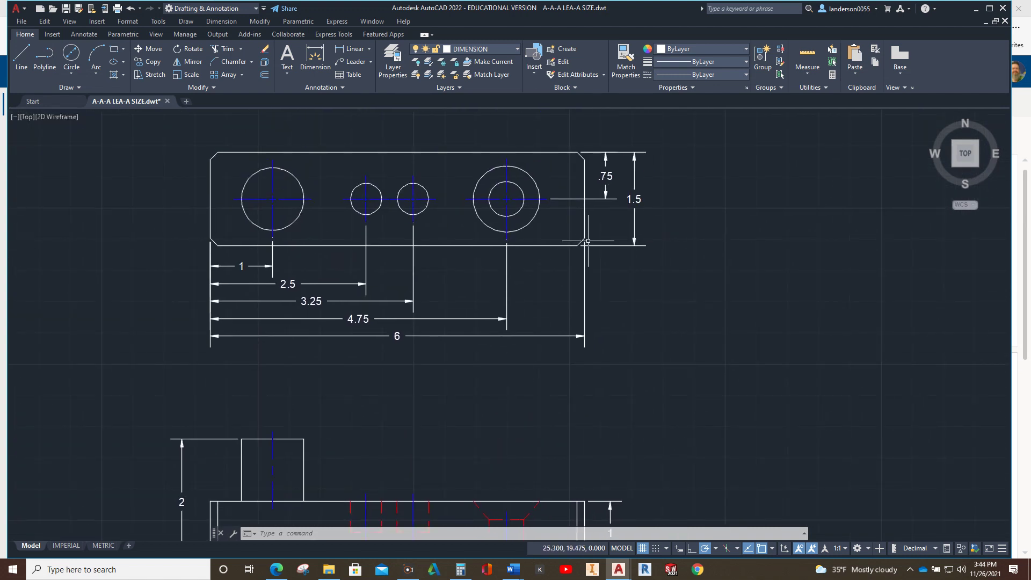
scroll(587, 241, up, 4)
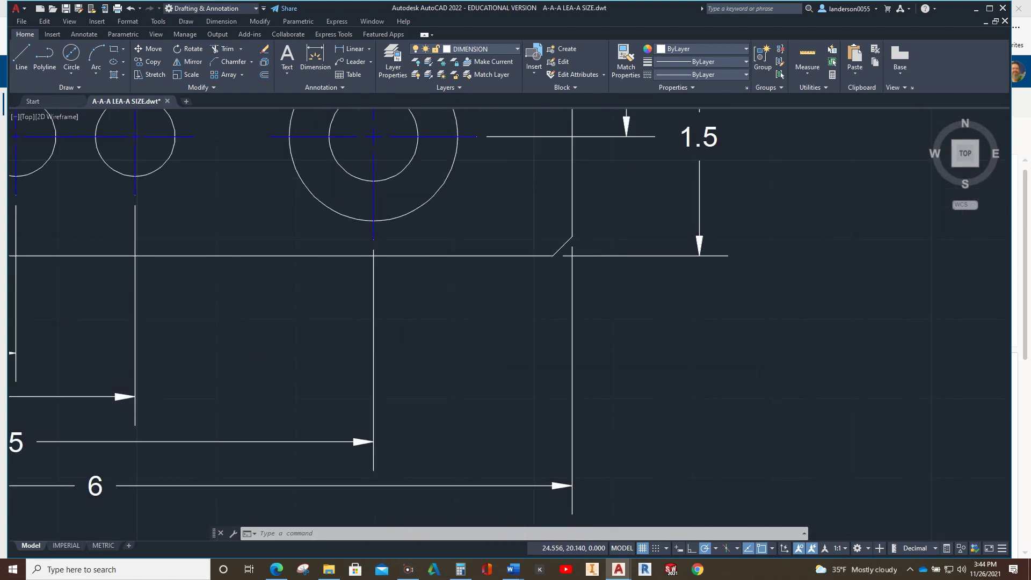
click(540, 136)
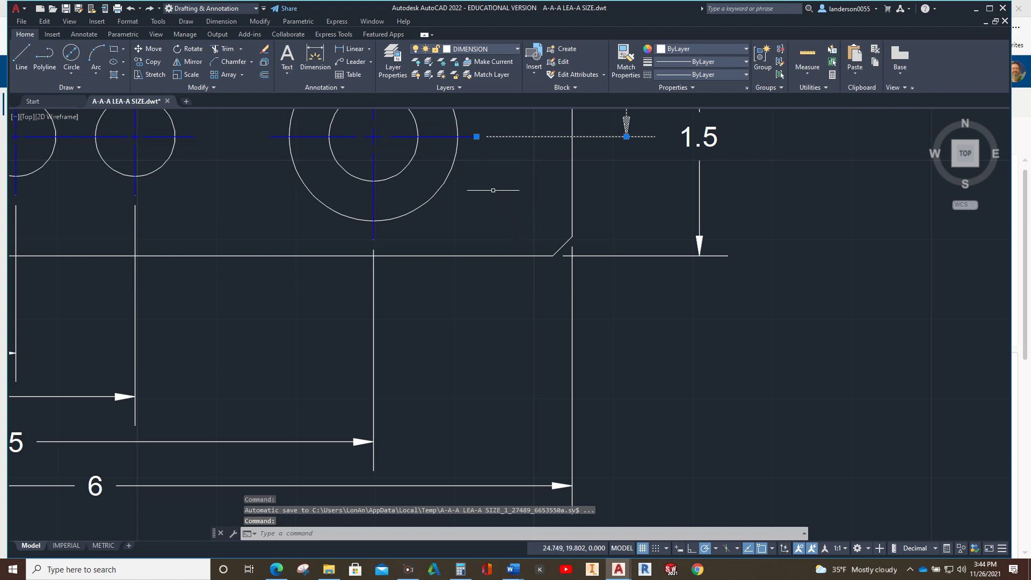
key(Escape)
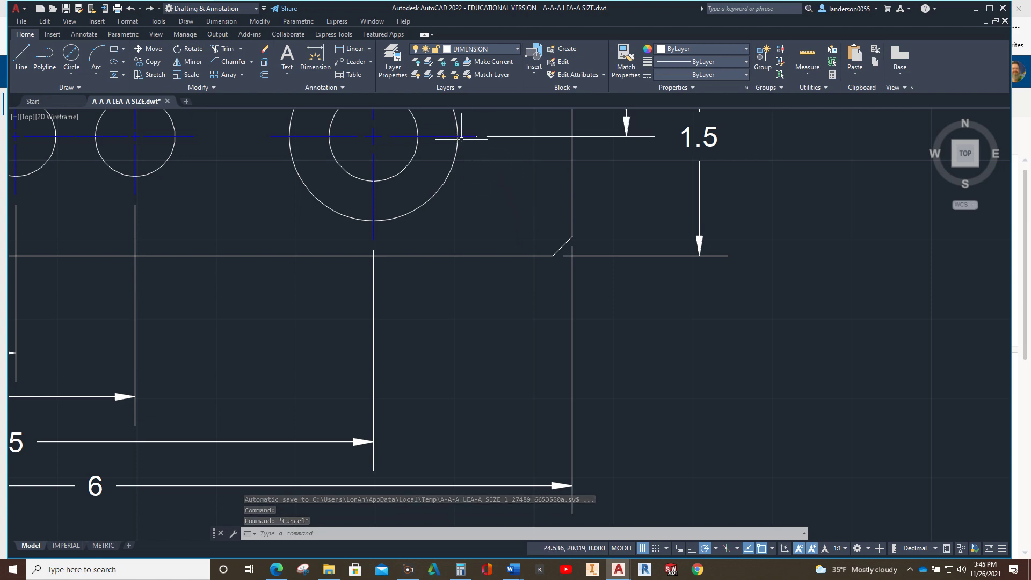
scroll(545, 335, down, 2)
mouse_move(545, 335)
middle_down()
mouse_move(622, 306)
mouse_move(598, 313)
middle_up()
scroll(612, 329, up, 2)
scroll(543, 276, down, 3)
middle_drag(685, 415, 636, 319)
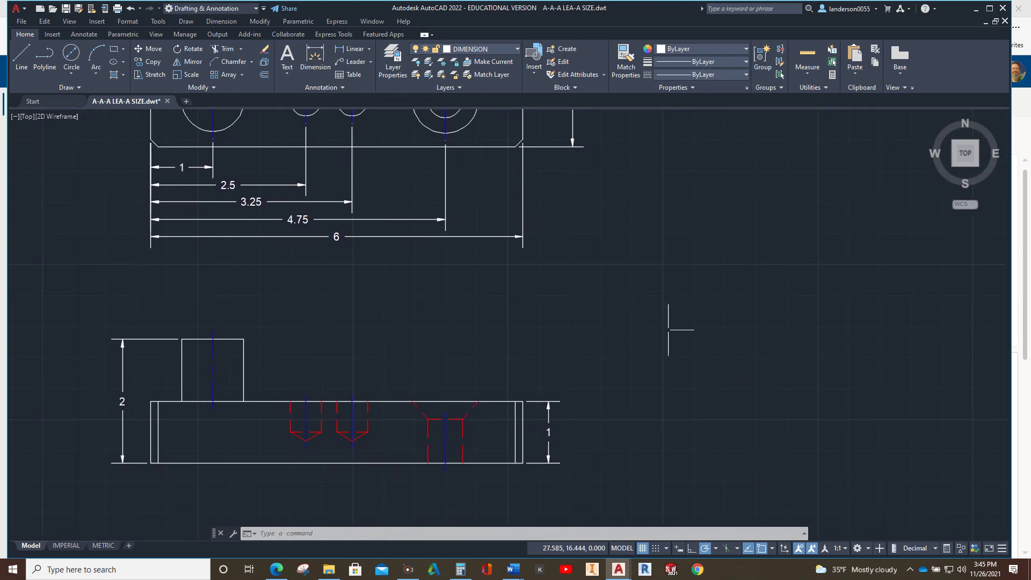
Space the top view's five stacked horizontal dimensions evenly with Auto spacing, using the shortest one as the base dimension
click(84, 34)
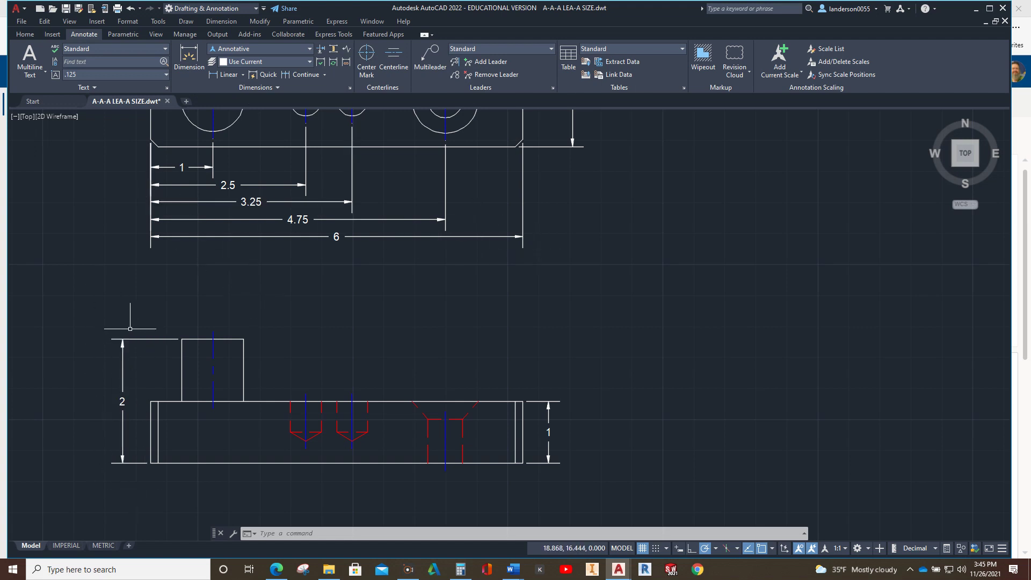
click(333, 50)
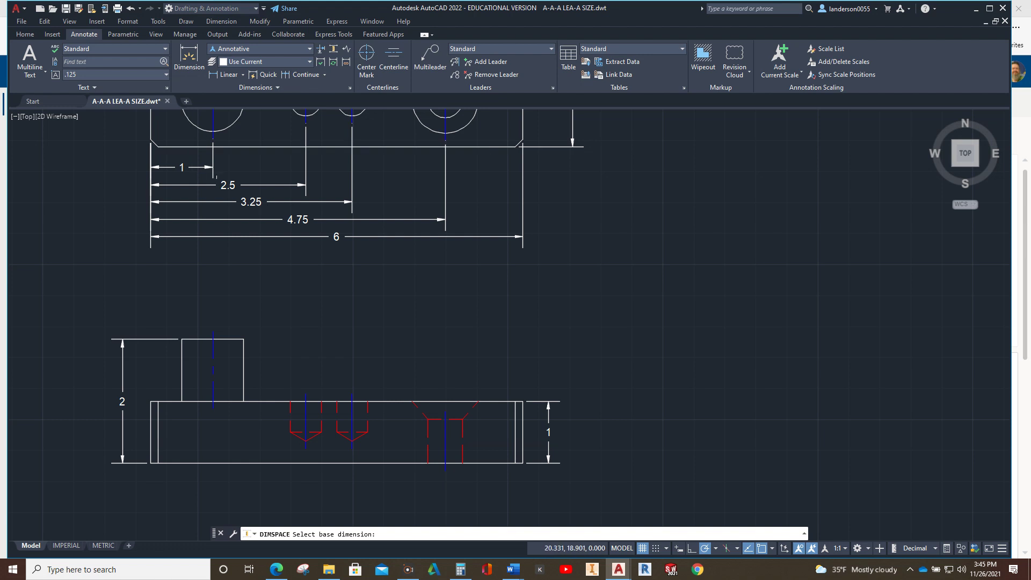
click(213, 168)
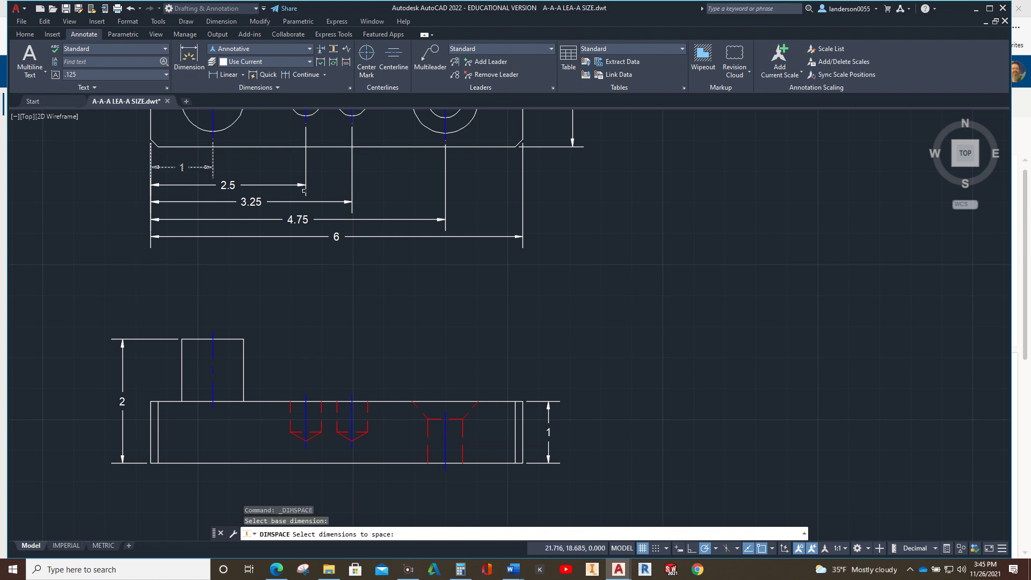
click(307, 177)
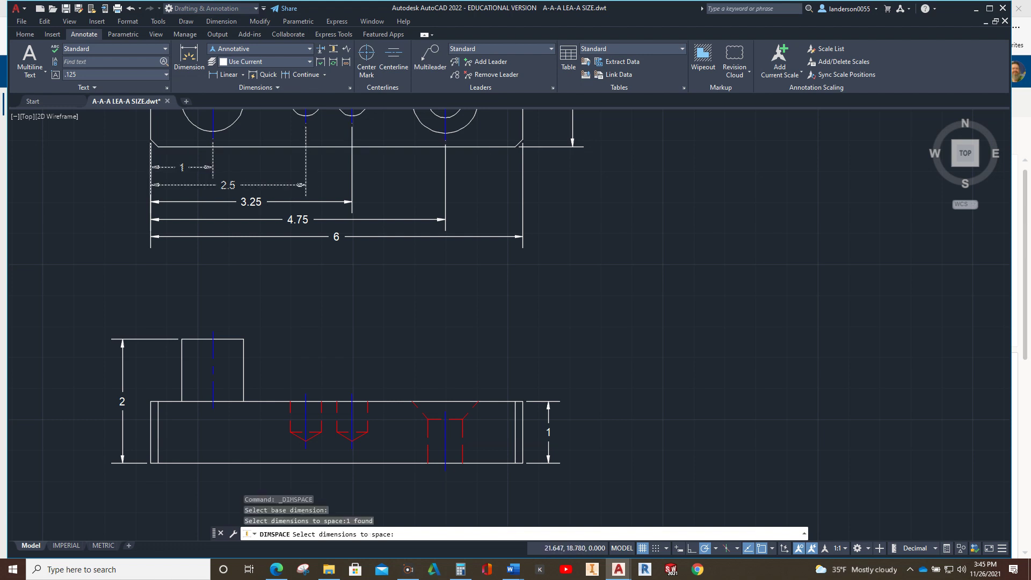
click(354, 196)
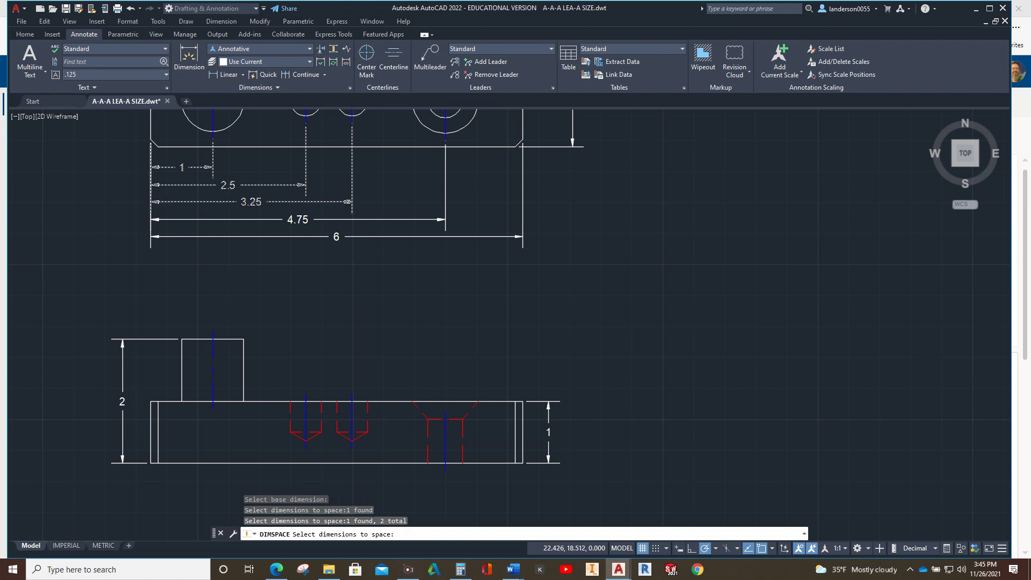
click(446, 214)
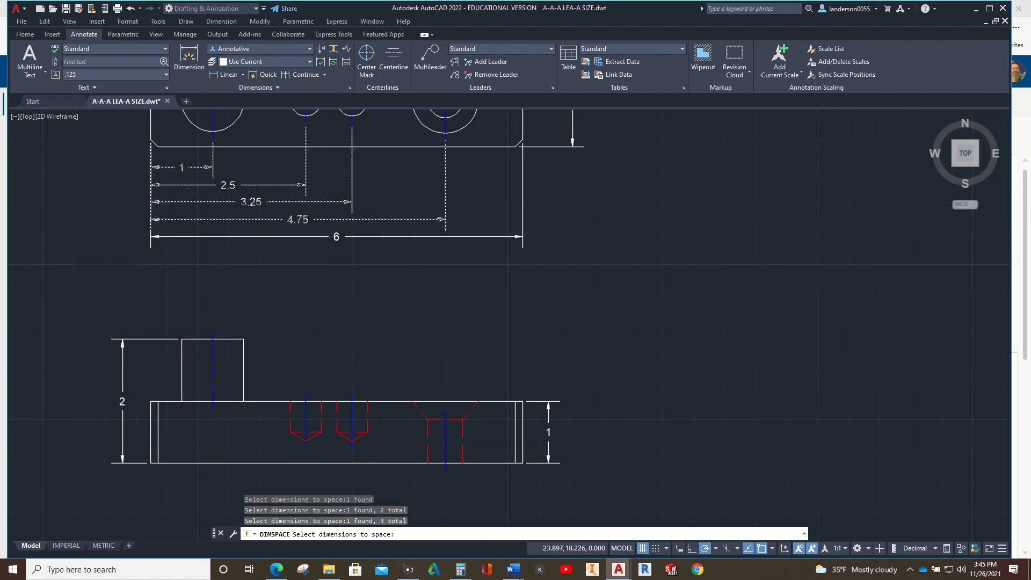
click(518, 237)
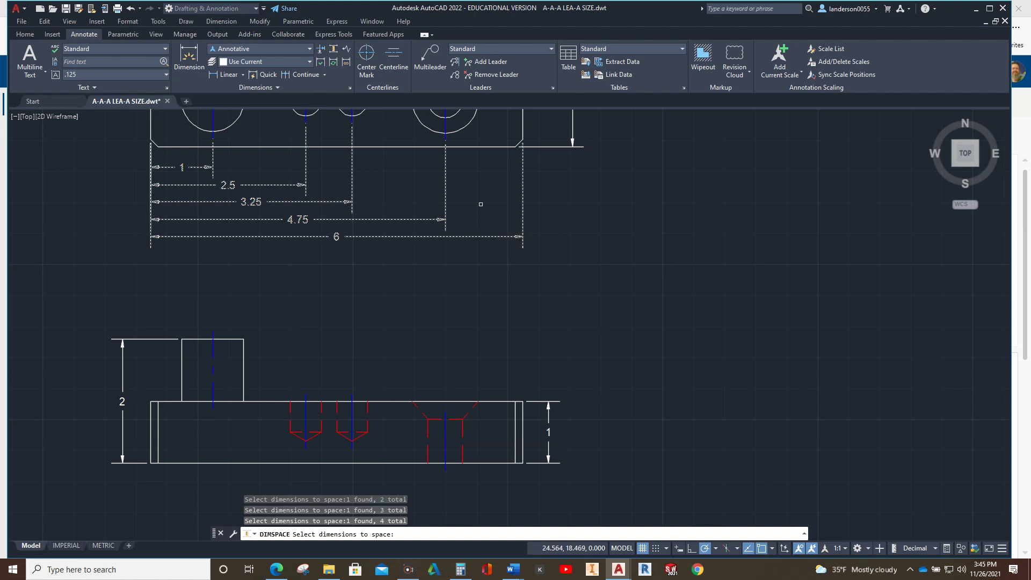
key(Return)
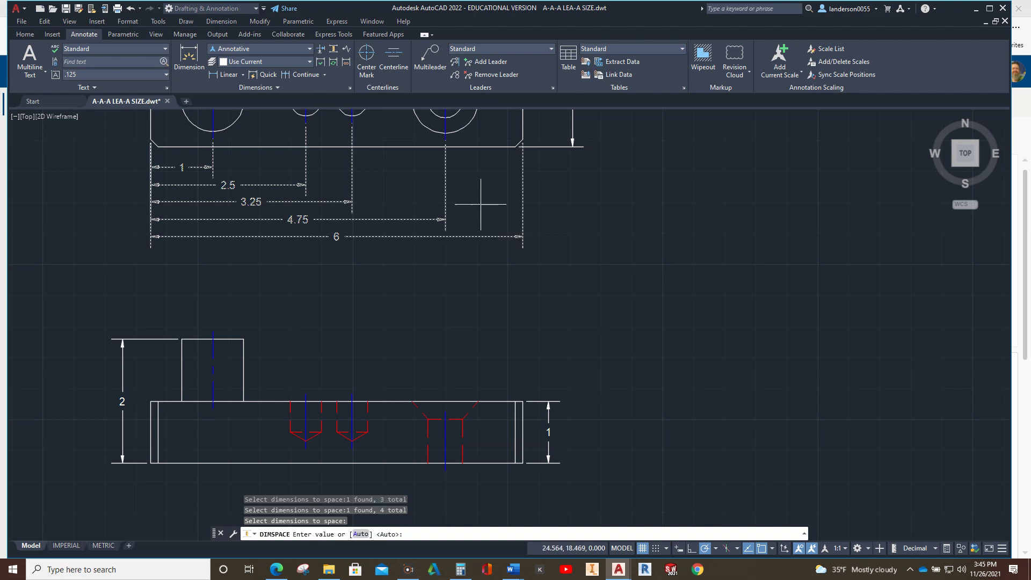
key(Return)
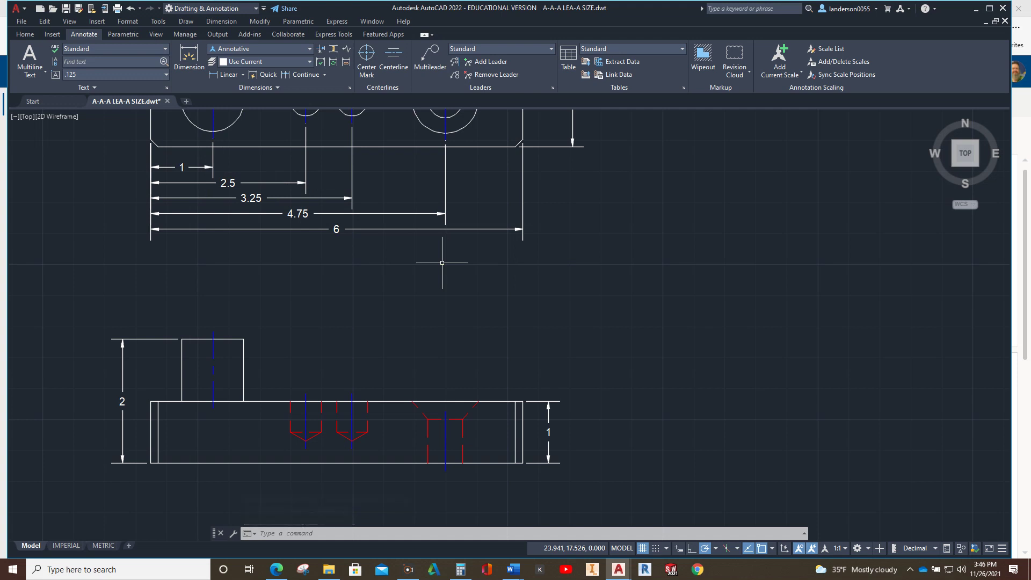
Add a linear dimension for the boss's width in the front view, placed just above its top edge
scroll(442, 263, down, 2)
middle_drag(502, 294, 423, 286)
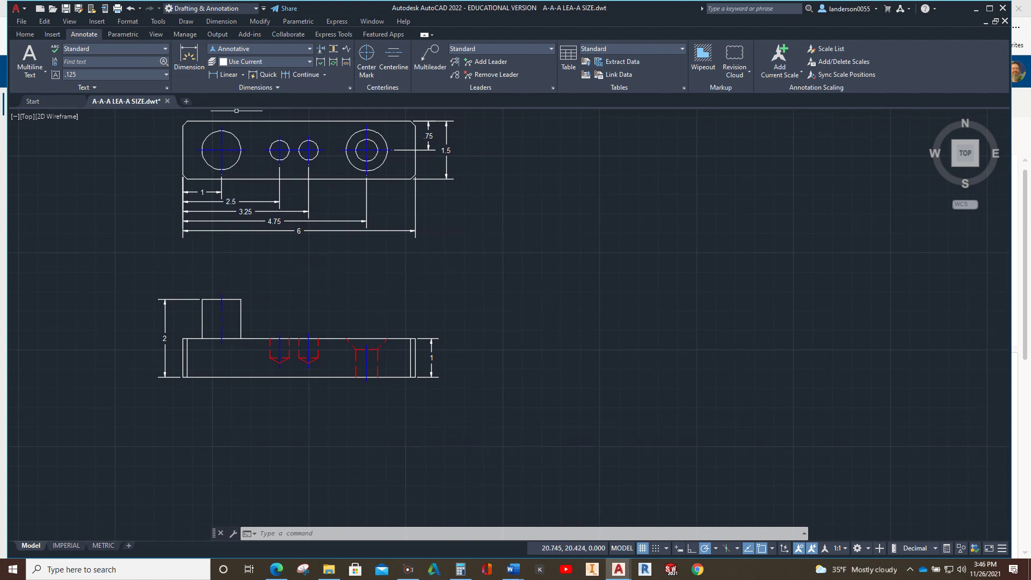
click(25, 34)
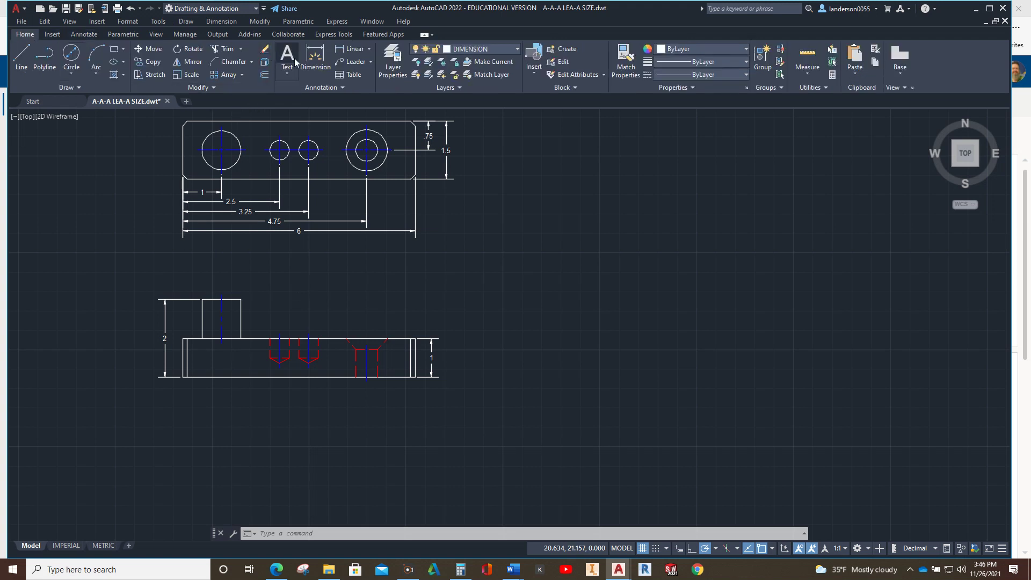
click(352, 49)
scroll(219, 308, up, 4)
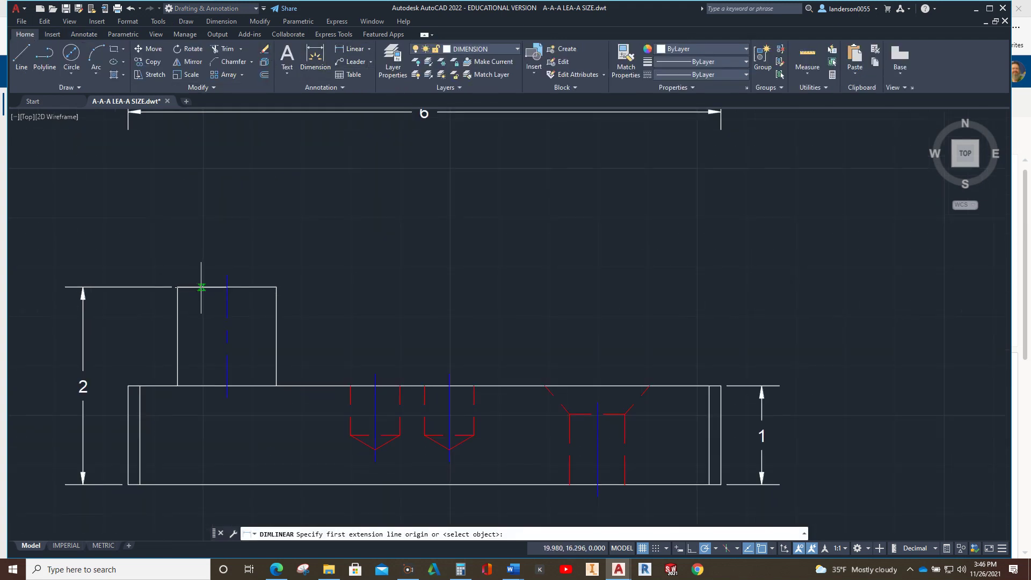
click(178, 286)
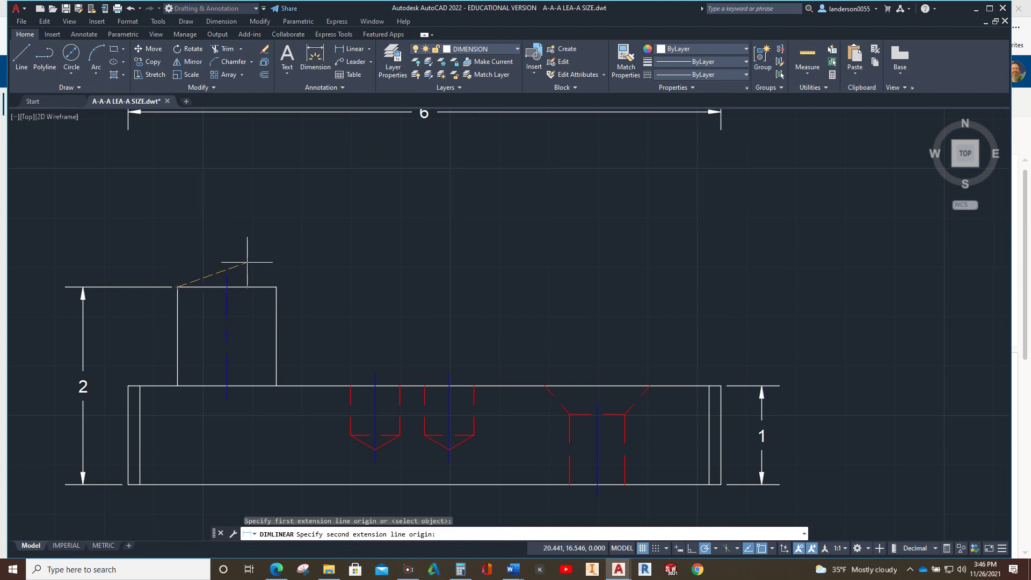
click(276, 287)
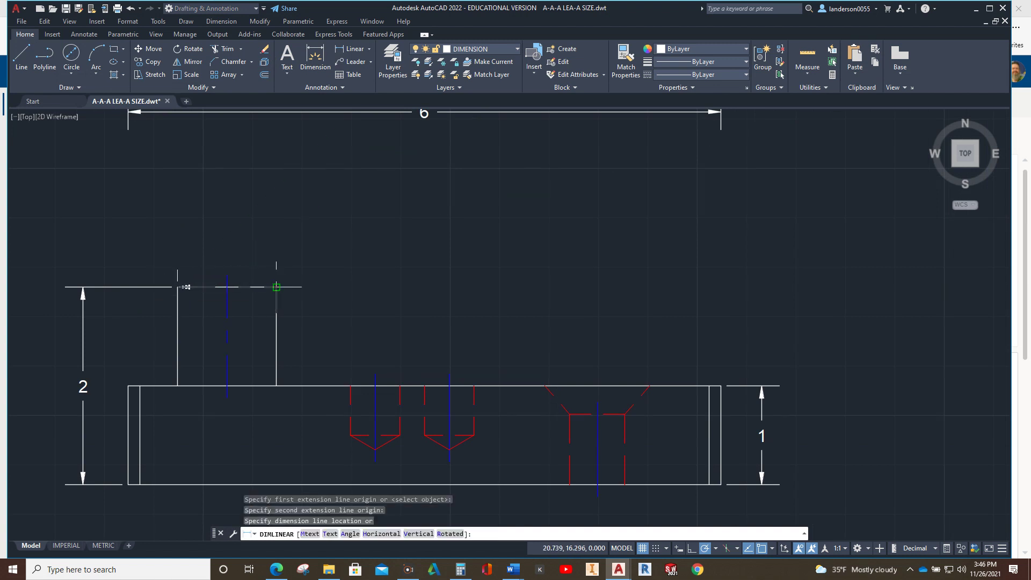
click(279, 254)
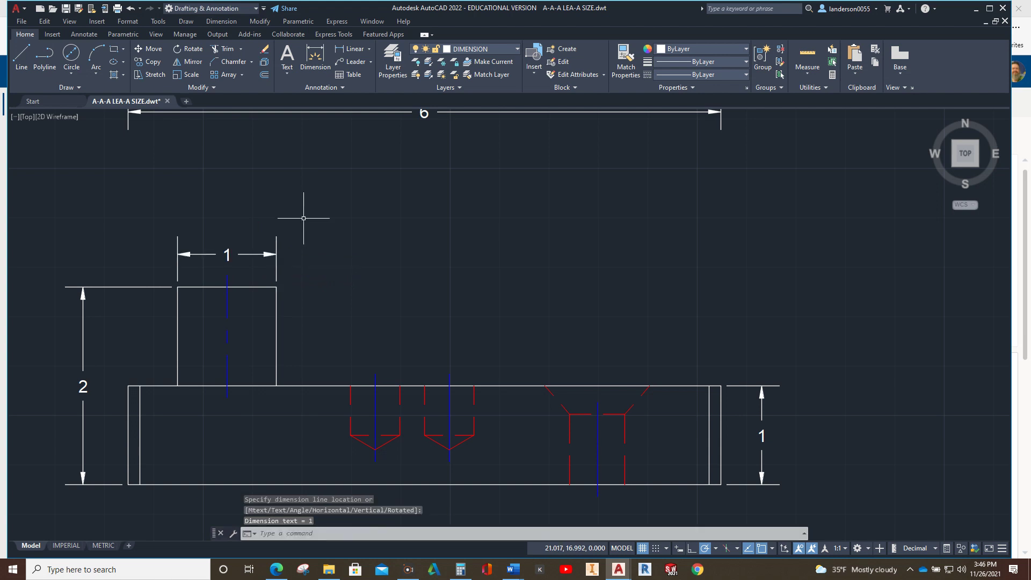
key(Escape)
key(Escape)
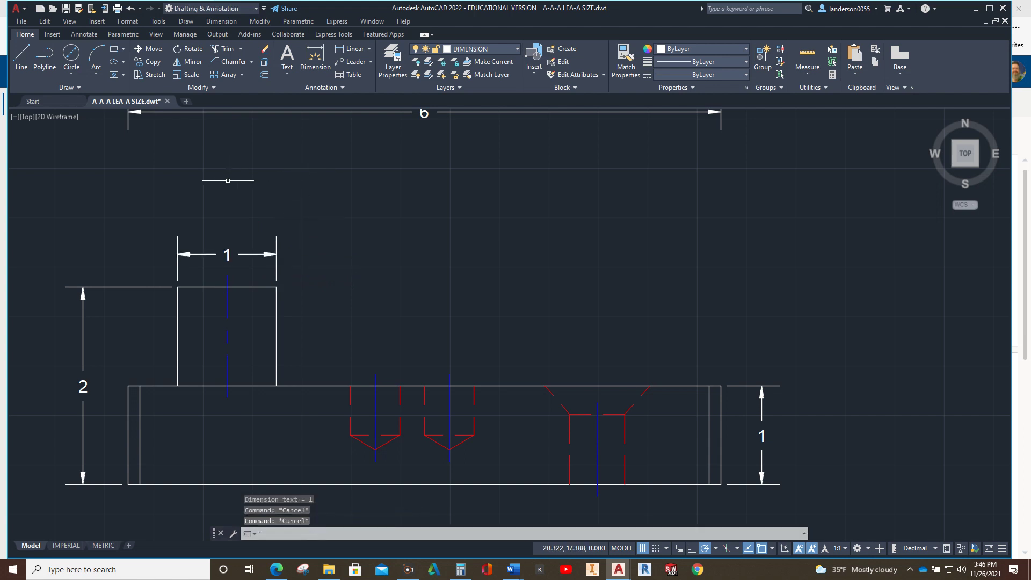
Insert a diameter symbol in front of the boss's width dimension text in the front view
click(227, 254)
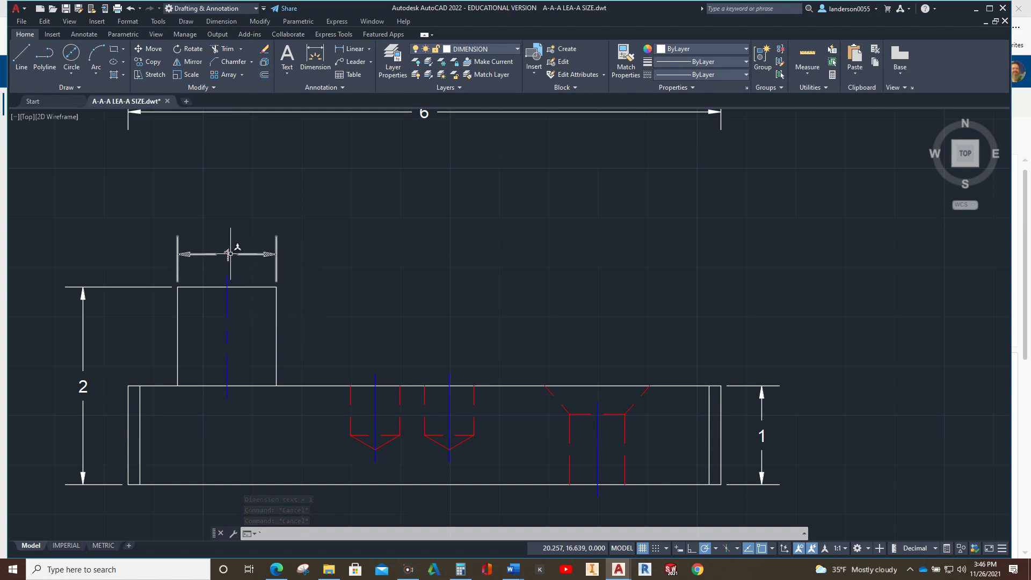
key(Escape)
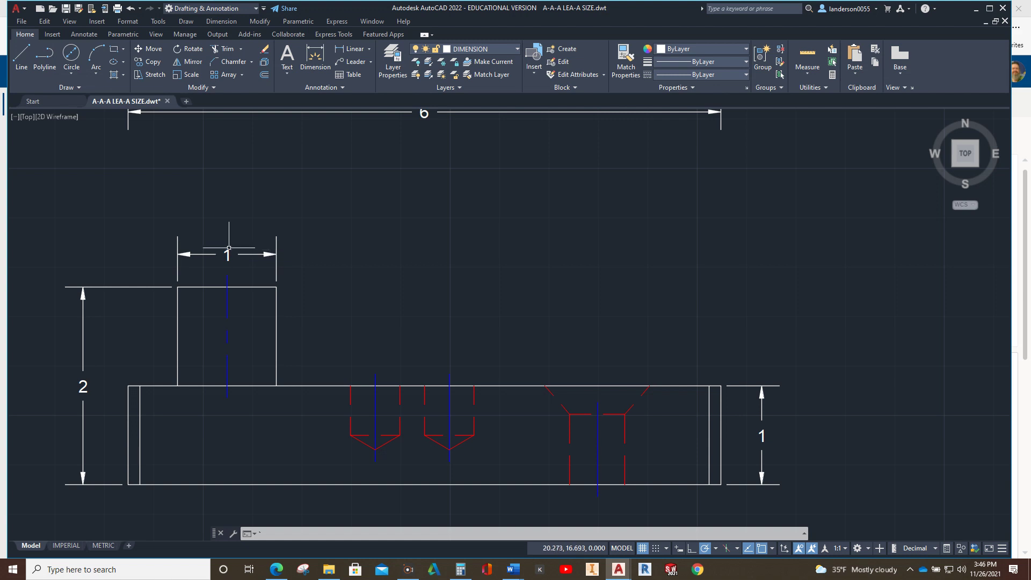
text(`)
key(Return)
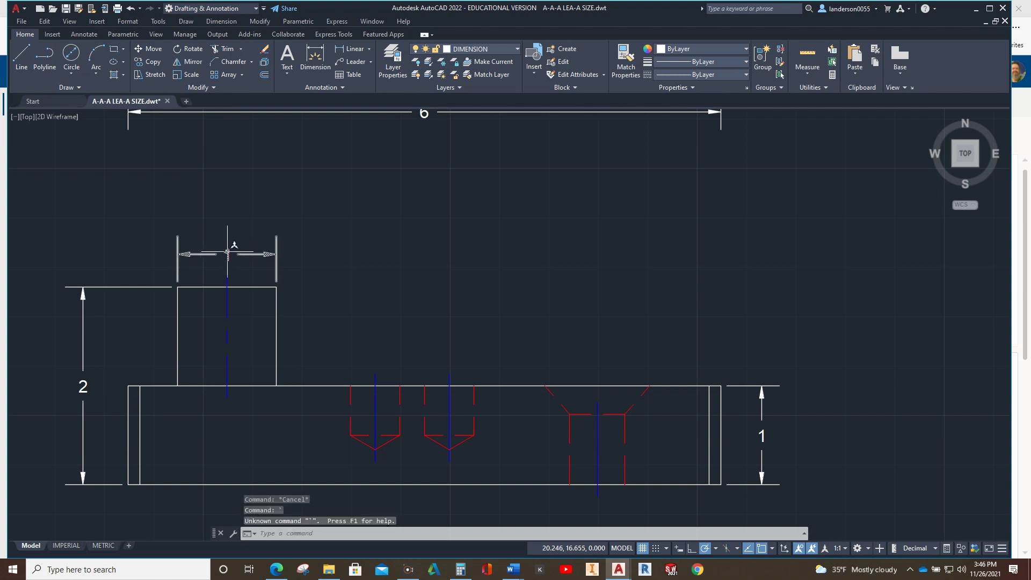
click(227, 255)
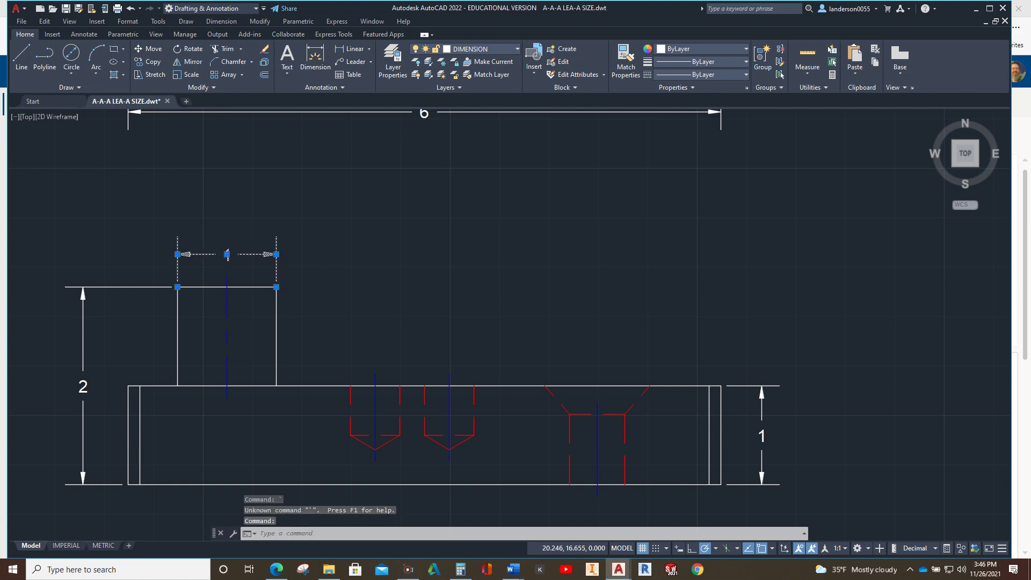
double_click(227, 254)
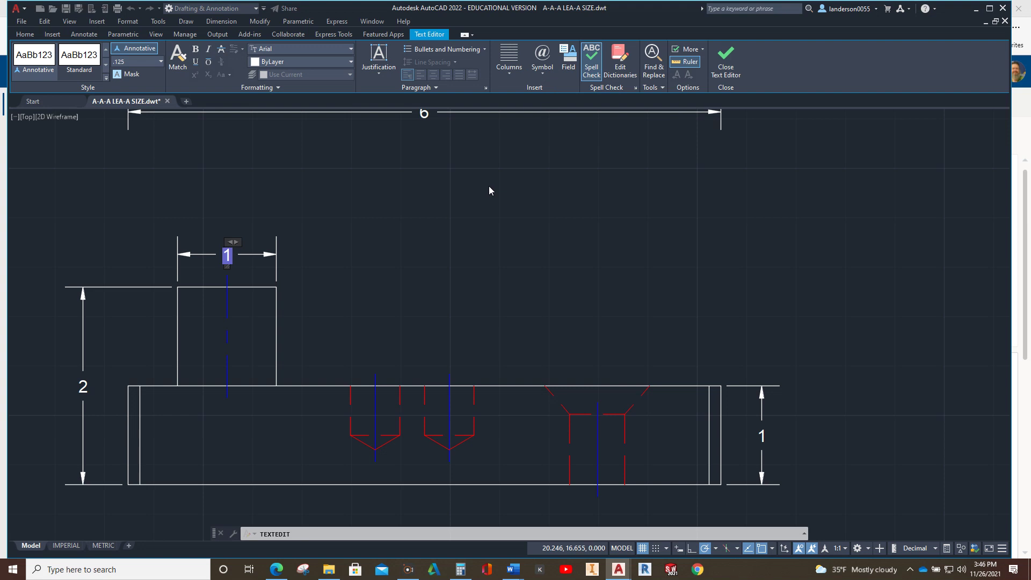
click(546, 69)
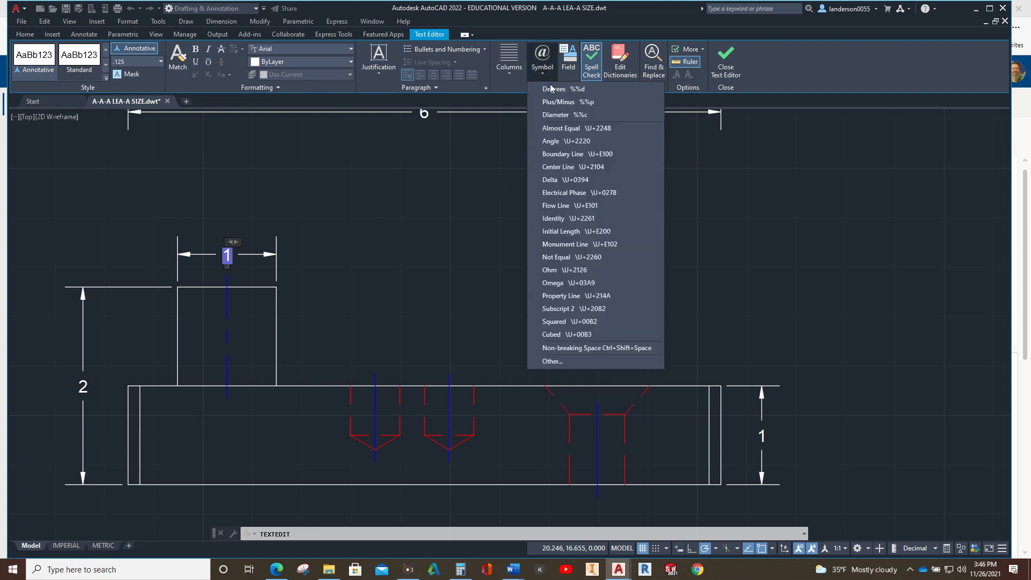
click(558, 114)
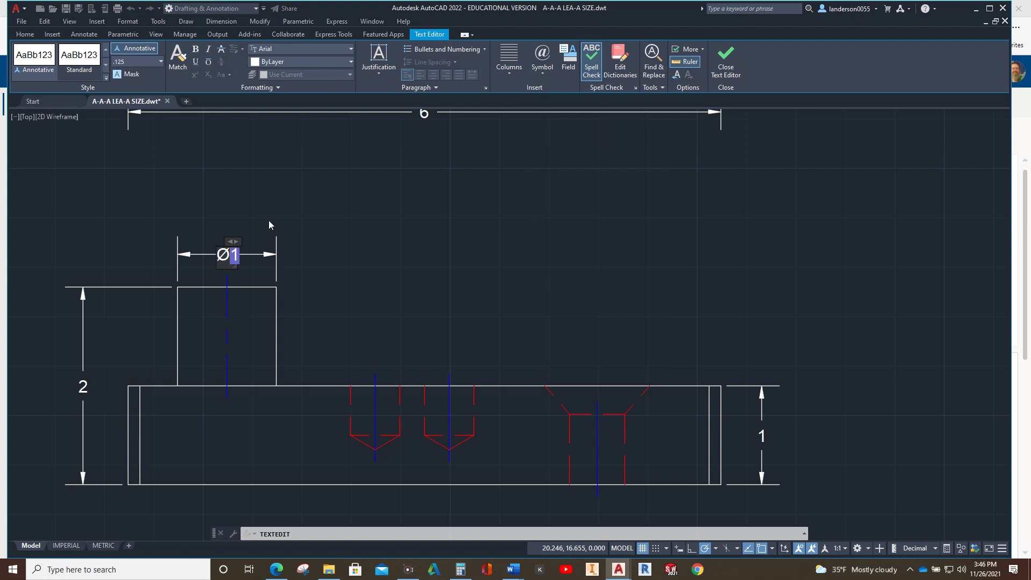
click(385, 227)
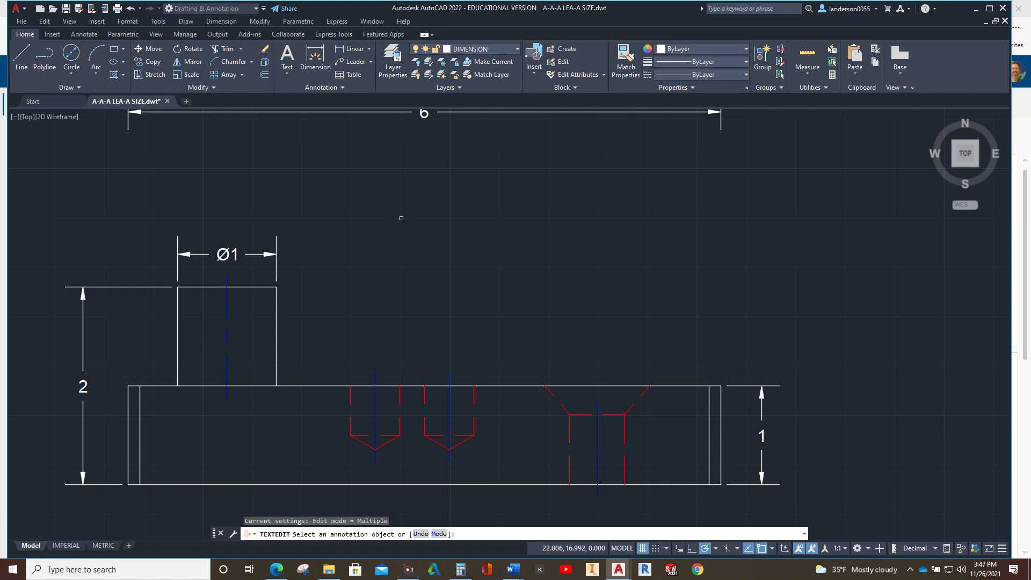
Modify the Standard multileader style so its text height is .125
scroll(406, 221, up, 2)
scroll(409, 232, down, 4)
middle_drag(408, 233, 357, 365)
scroll(365, 339, up, 2)
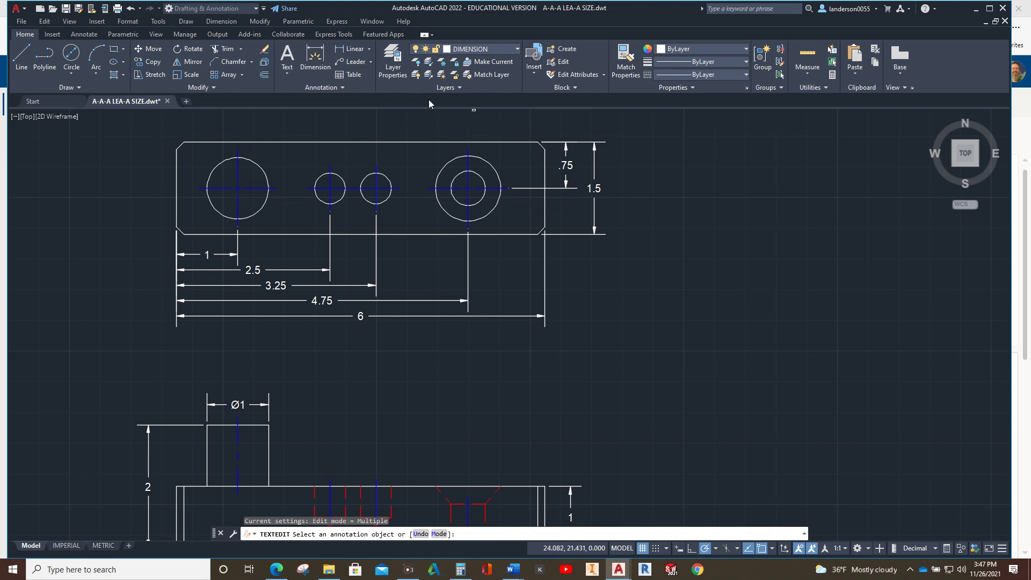
click(84, 34)
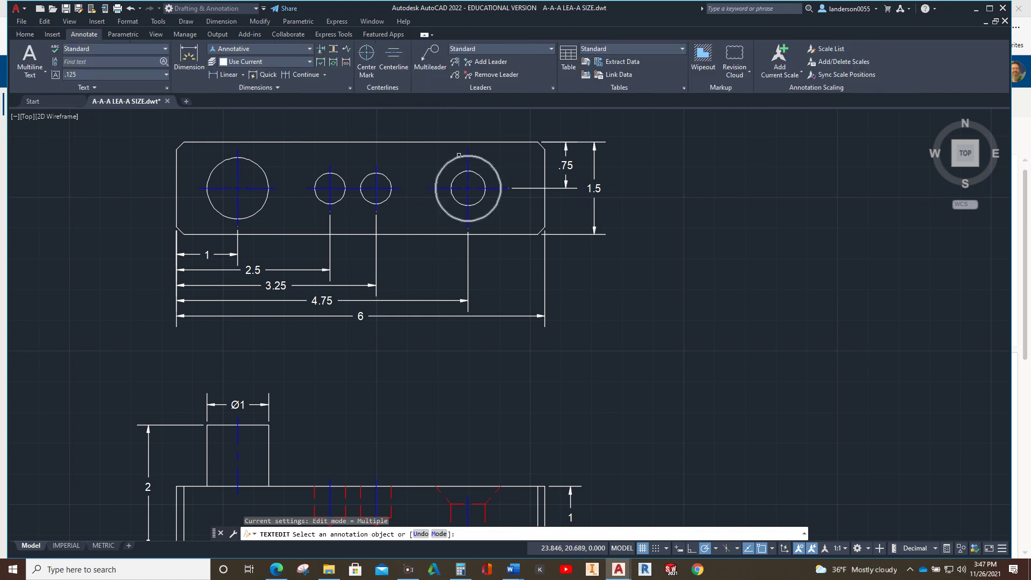
click(554, 88)
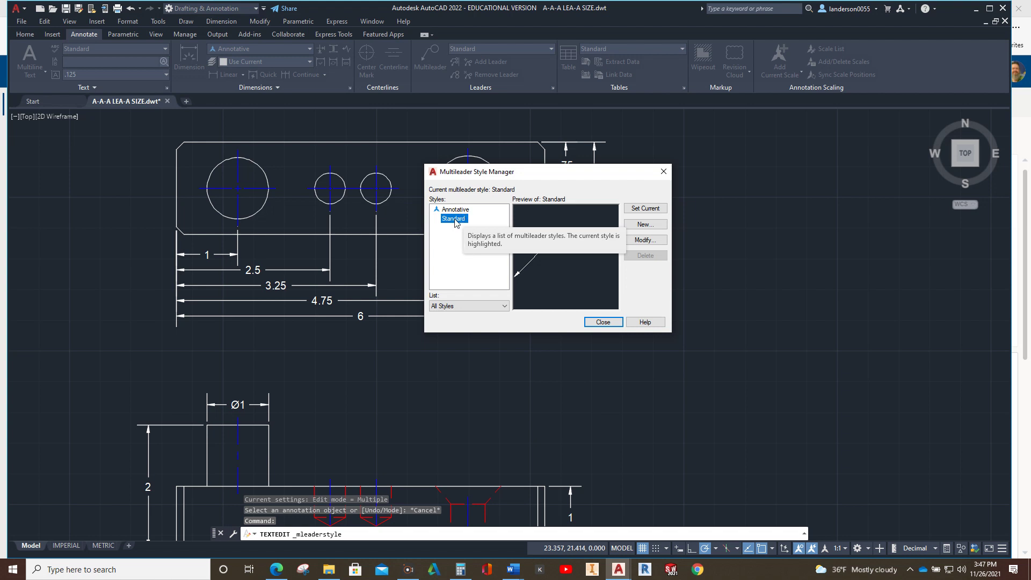
click(646, 241)
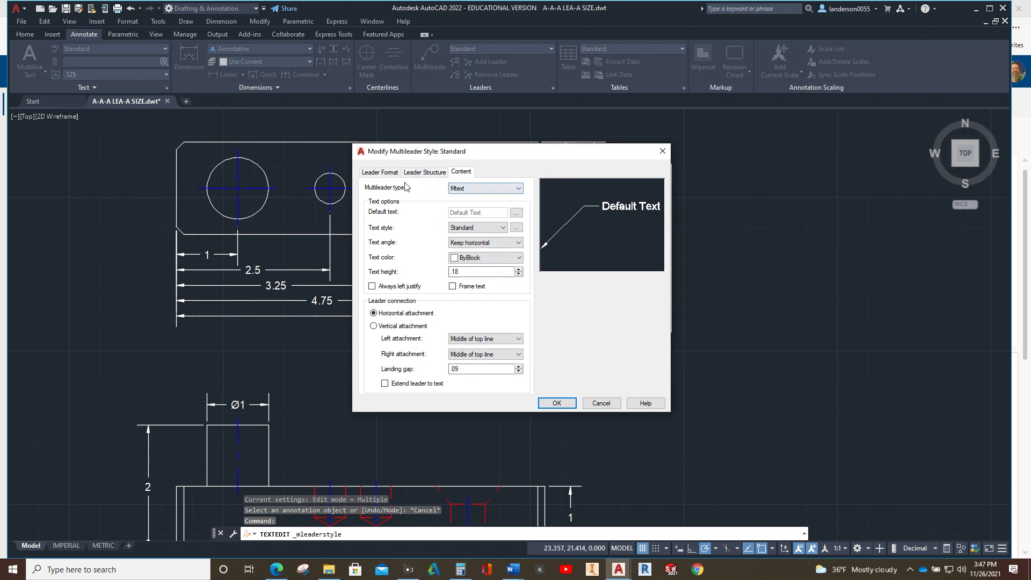
double_click(457, 272)
text(.)
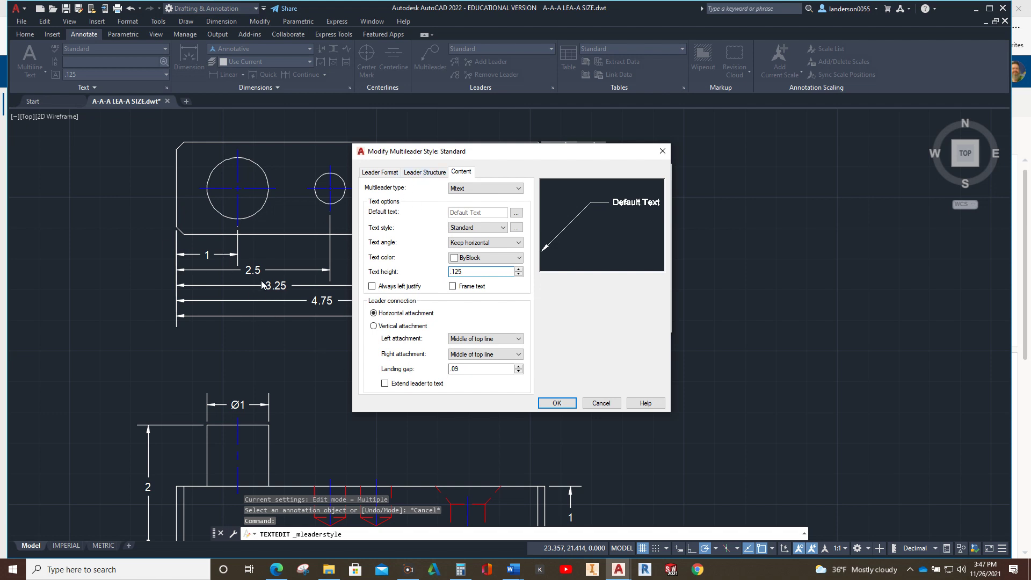
Set the Standard multileader style's arrowhead size to .125 and finish editing the style
click(424, 172)
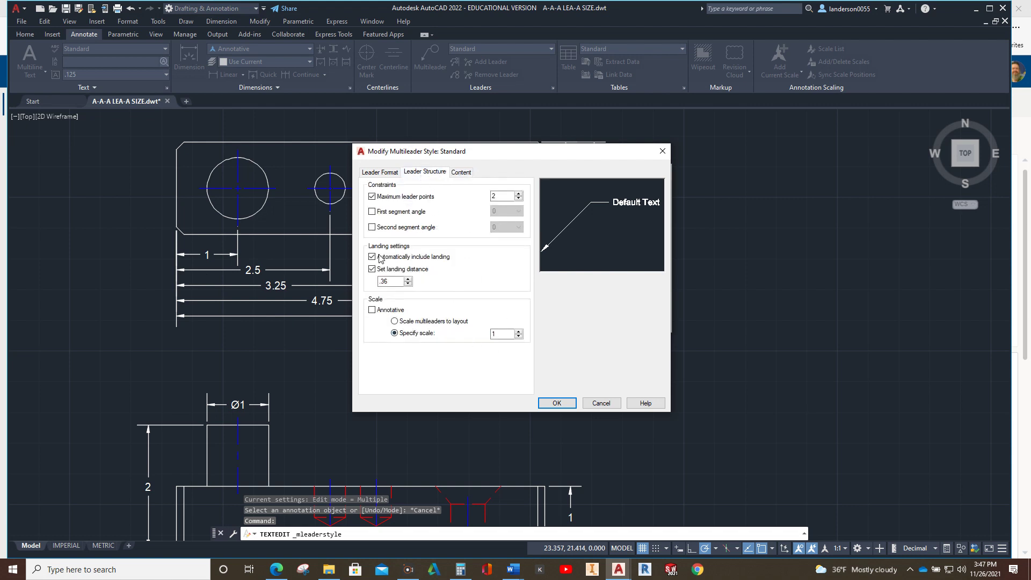
click(388, 174)
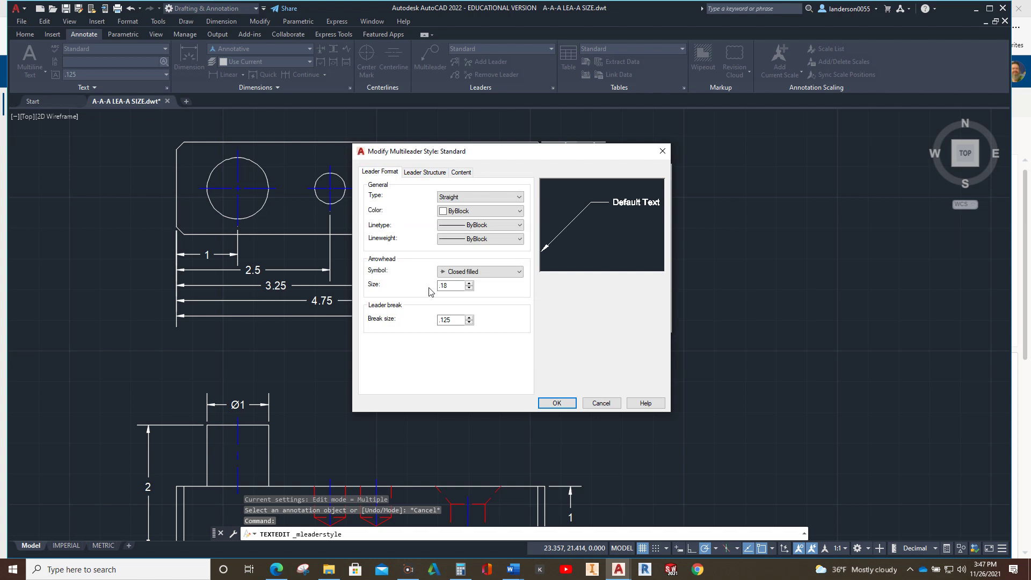
double_click(448, 286)
key(BackSpace)
click(557, 403)
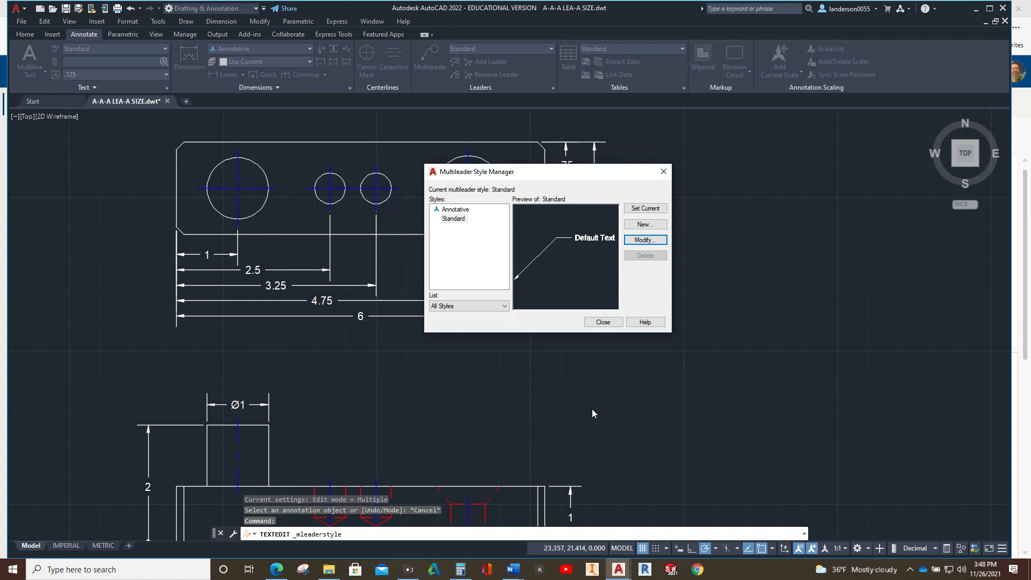
click(603, 322)
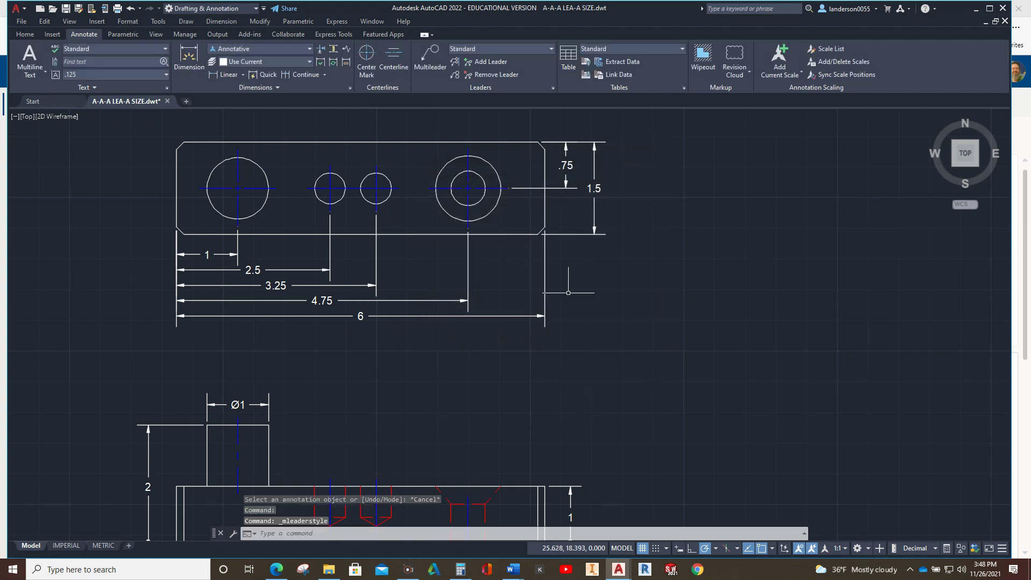
Start a multileader at the midpoint of the top view's lower-right chamfer, with its landing outside the plate, diagonally below the corner
click(434, 66)
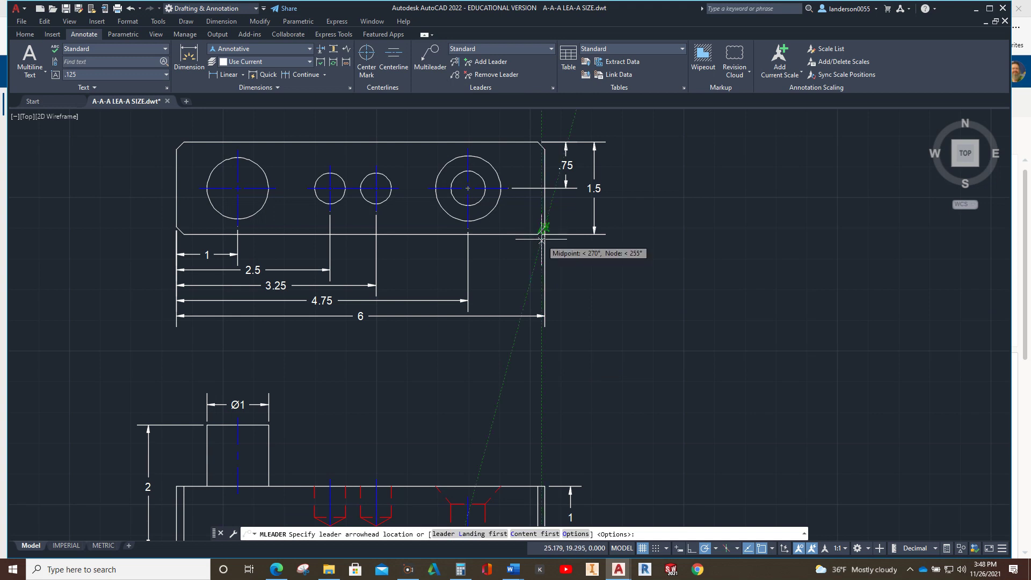
scroll(542, 239, up, 10)
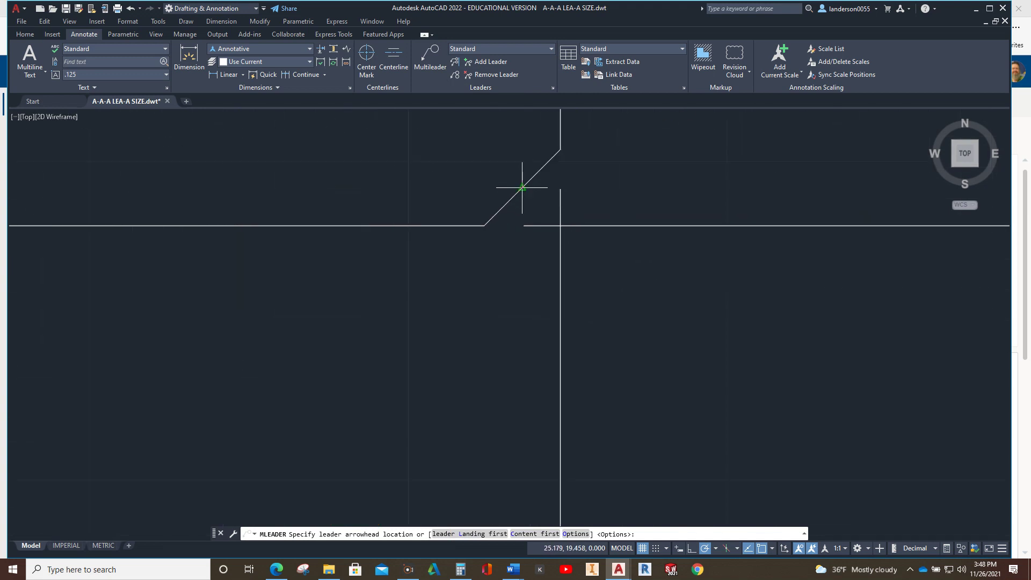
click(522, 187)
scroll(617, 285, down, 6)
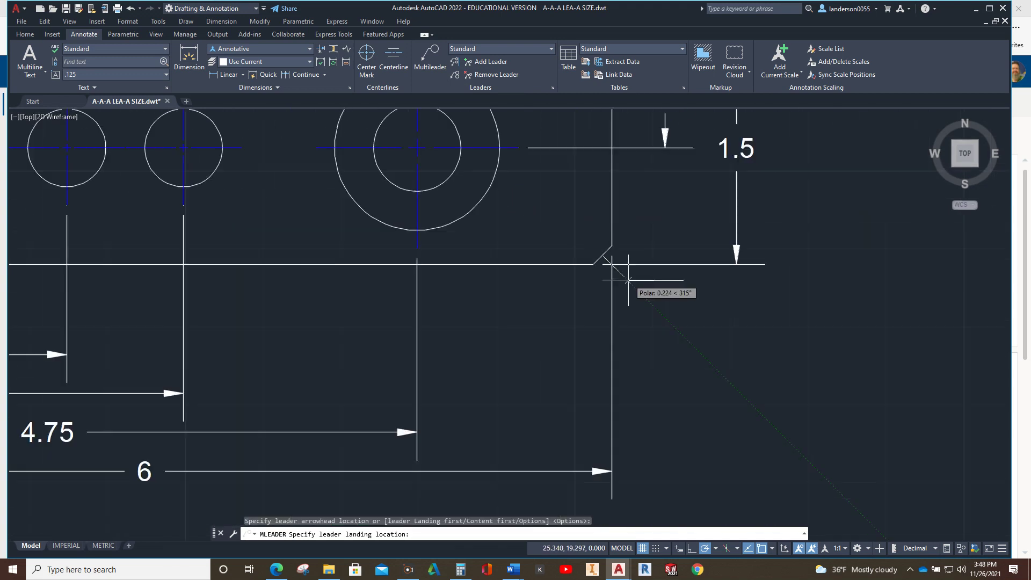
click(654, 307)
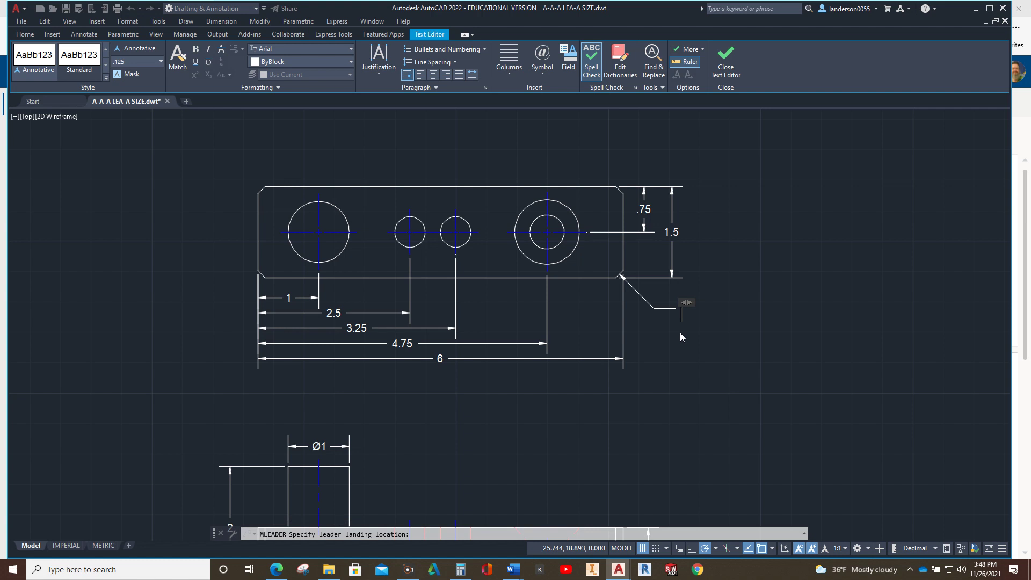
Enter the chamfer leader's note as 4 X .12 X 45° using the degree symbol, and finish the leader
text(4 X .12 X)
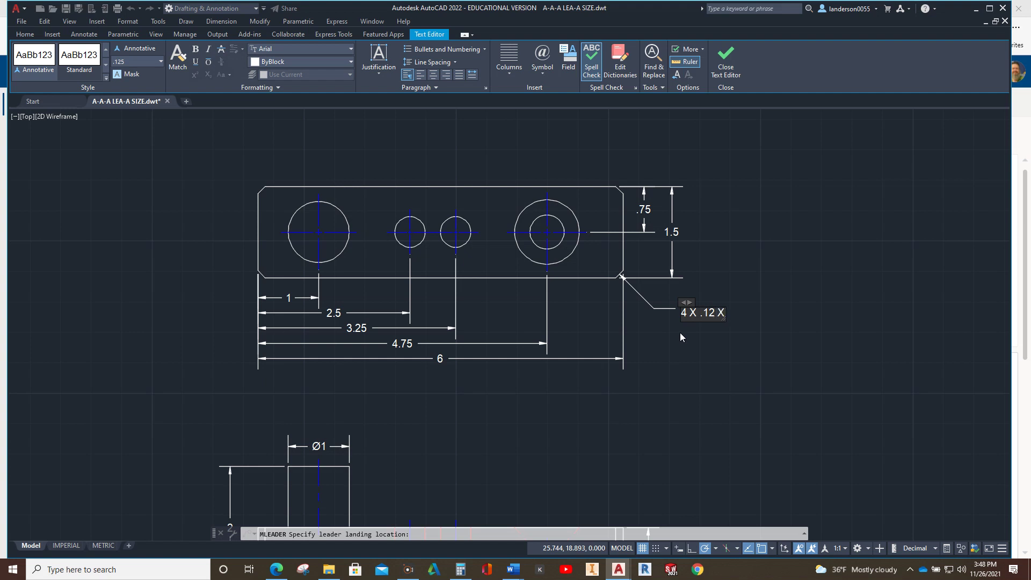
text( 45)
click(542, 68)
click(553, 90)
click(751, 260)
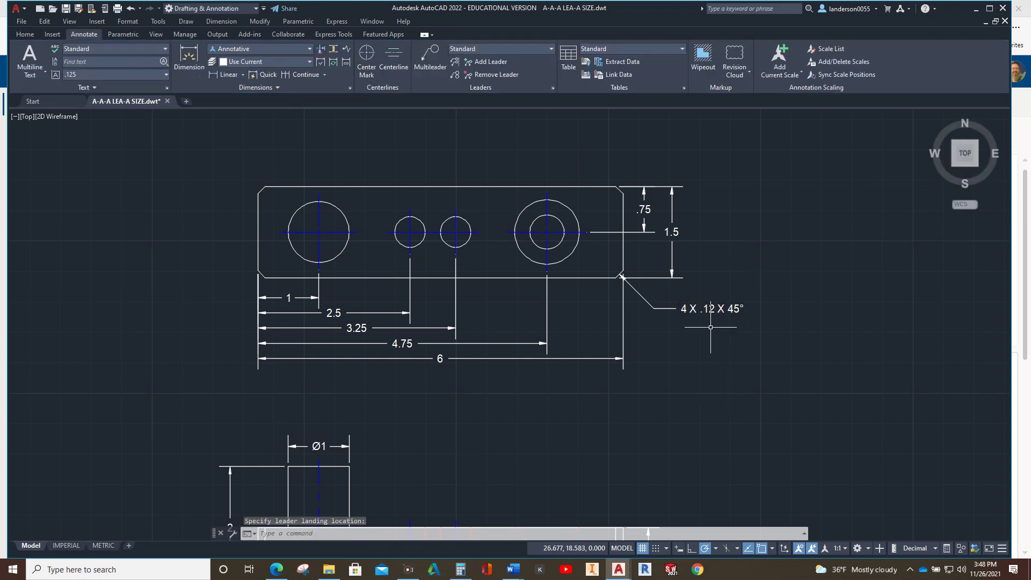
key(Escape)
key(Escape)
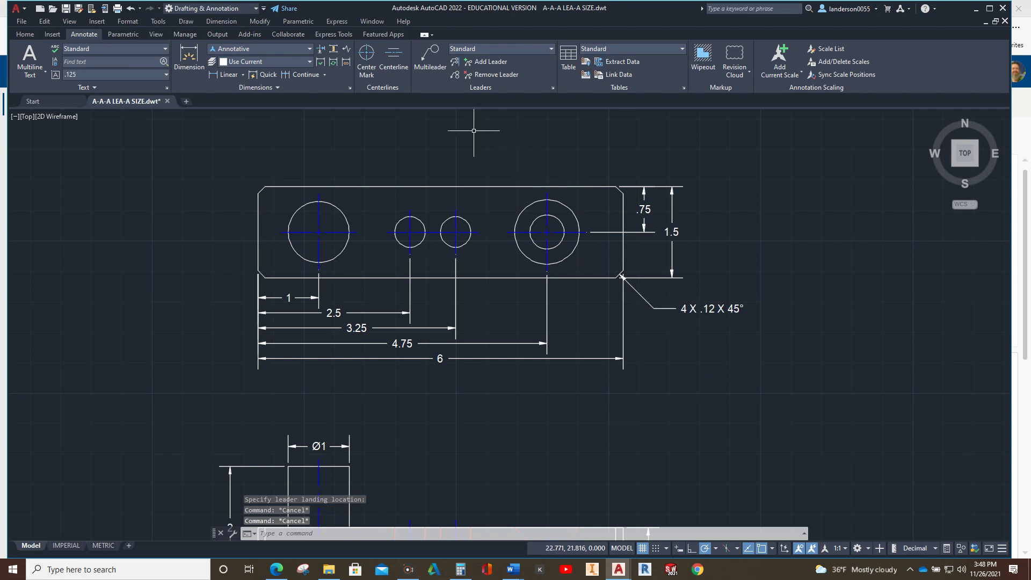
Set the Standard multileader style's landing distance to .25
click(552, 88)
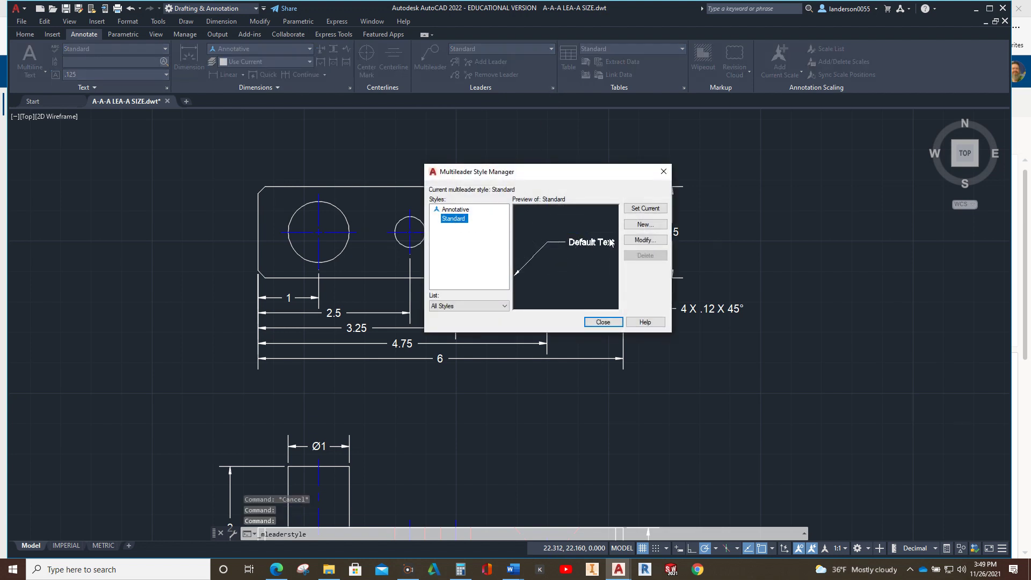
click(651, 245)
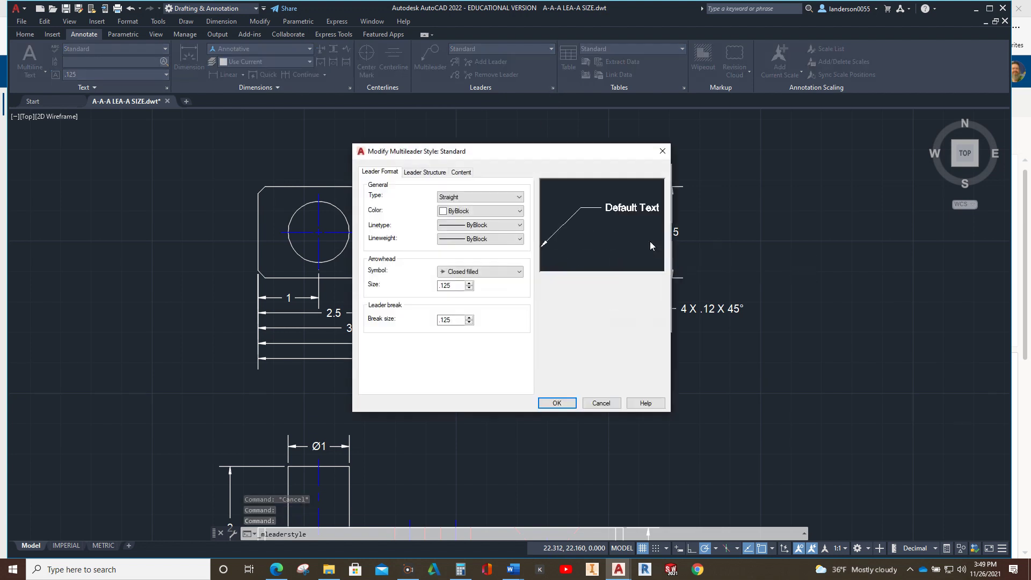
click(435, 172)
click(391, 281)
drag(391, 280, 375, 288)
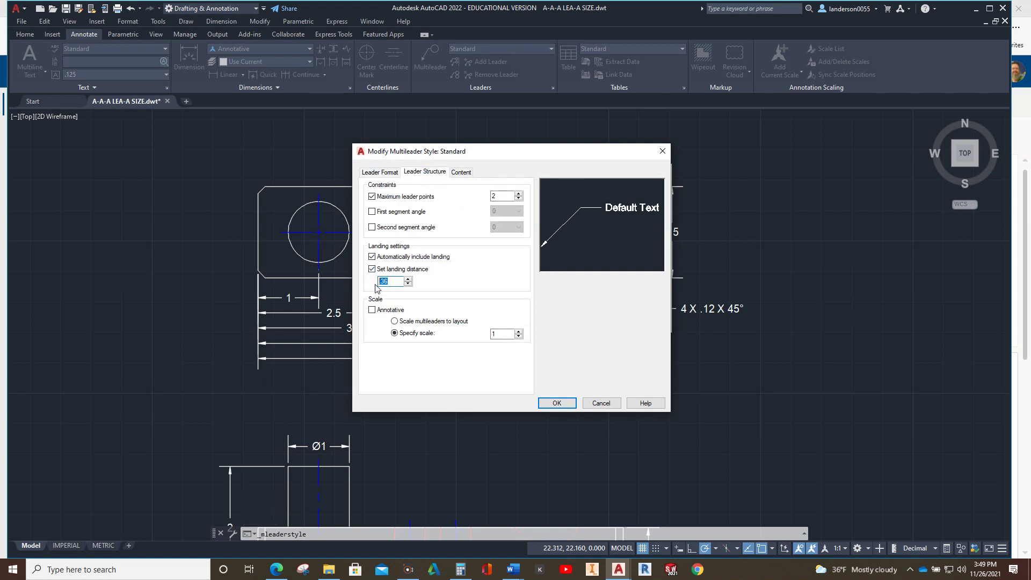
text(.25)
click(557, 402)
click(597, 322)
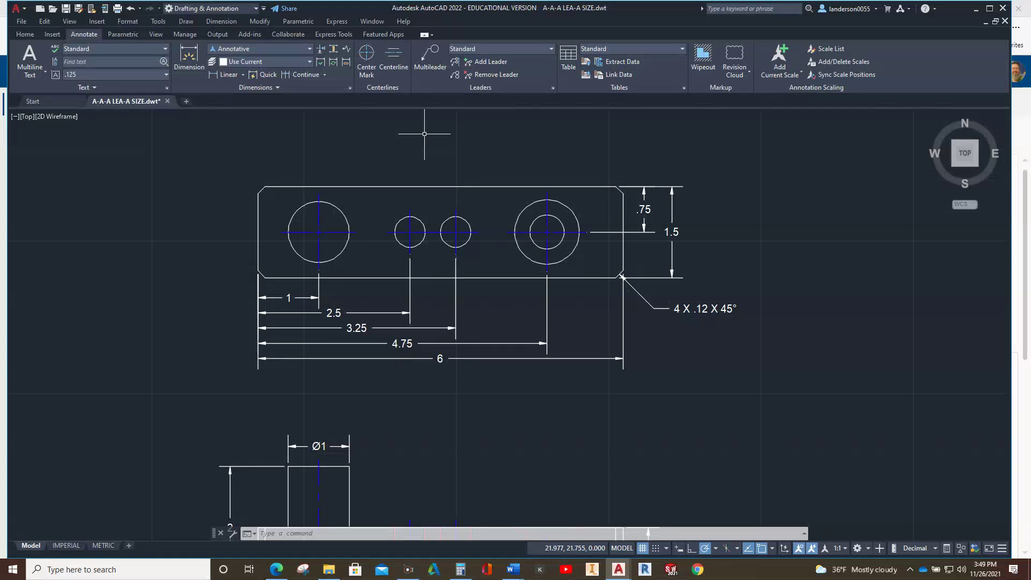
Add a diameter dimension to the left of the two small holes in the top view, placing its text above the plate
text(DIMDIa)
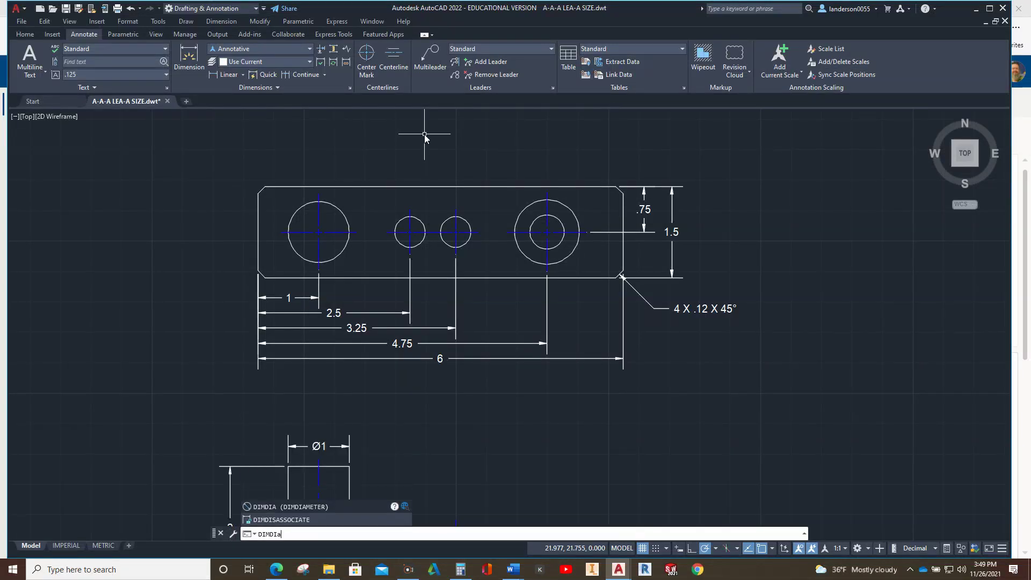
key(Return)
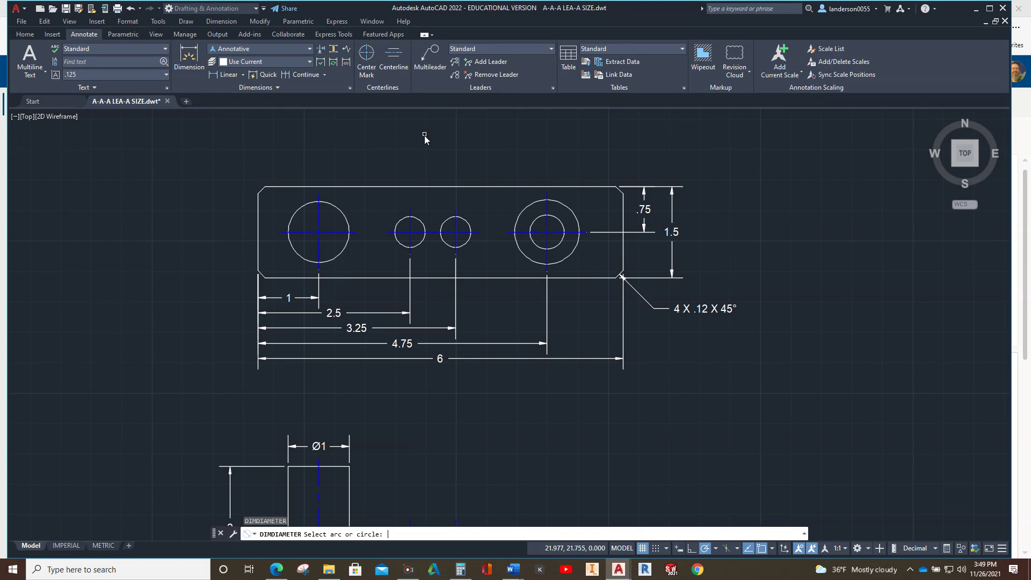
click(399, 220)
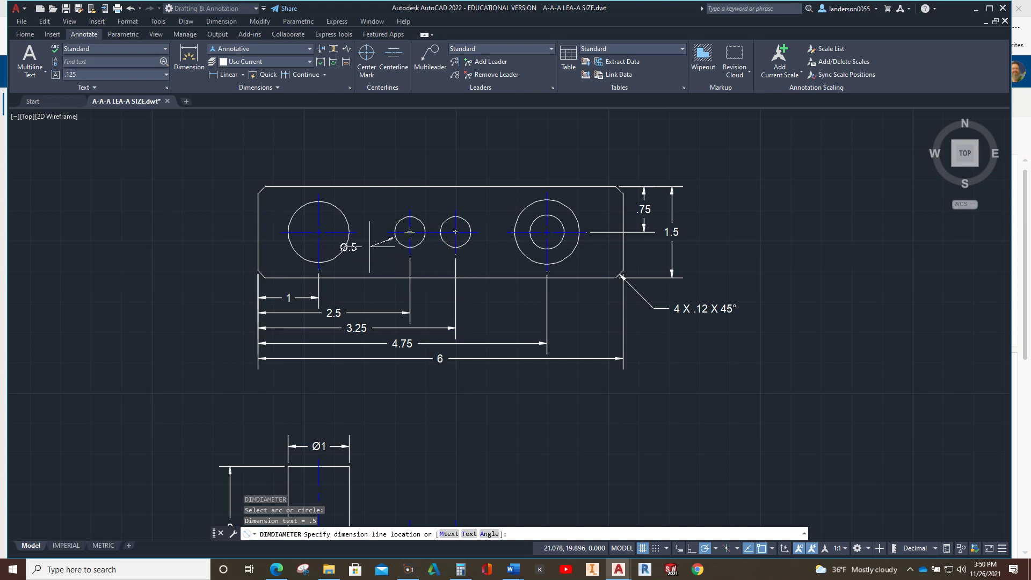
click(375, 153)
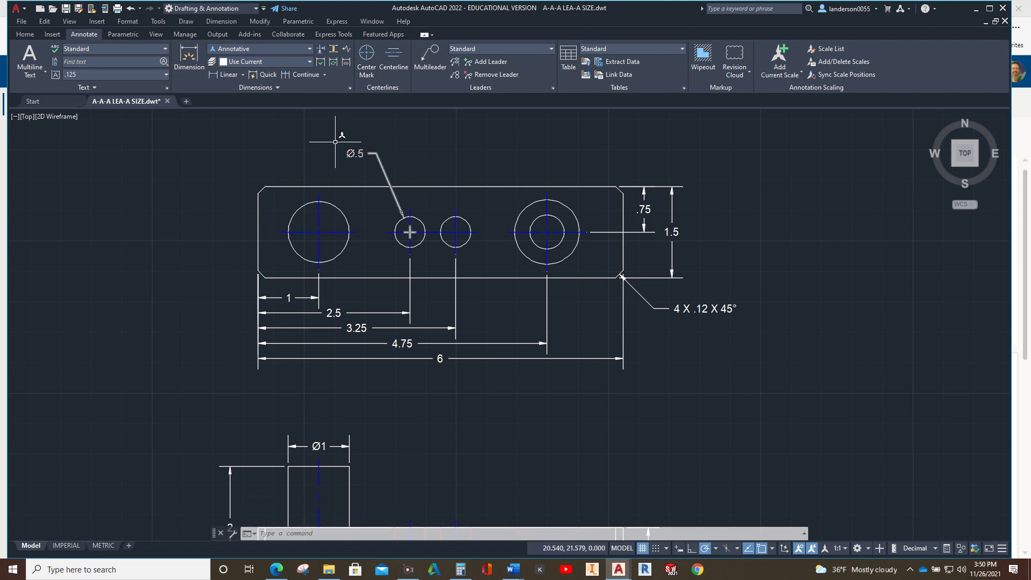
key(Escape)
key(Escape)
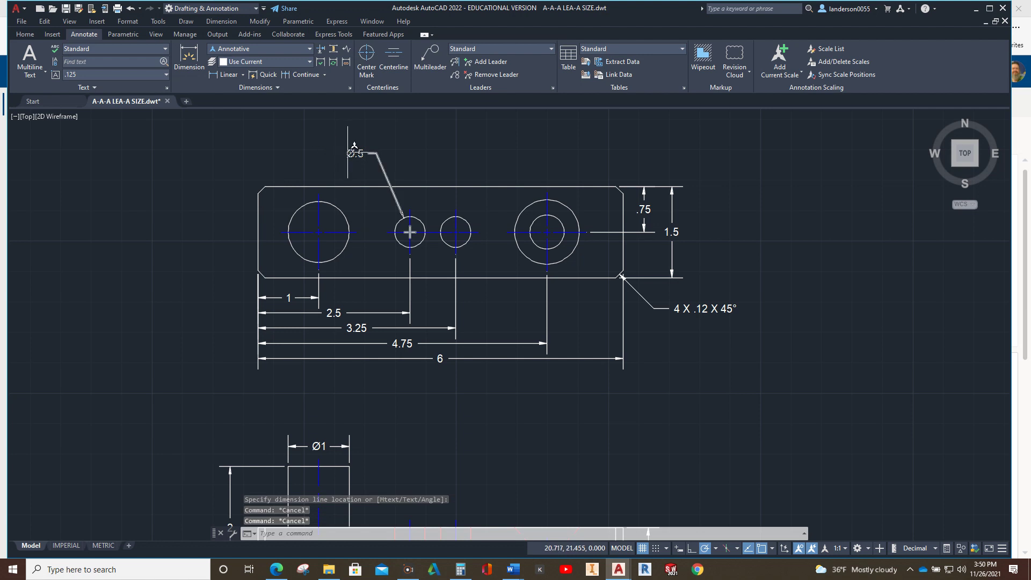
Prefix the small hole's diameter note with 2 X and start a second line below it
click(354, 153)
double_click(354, 153)
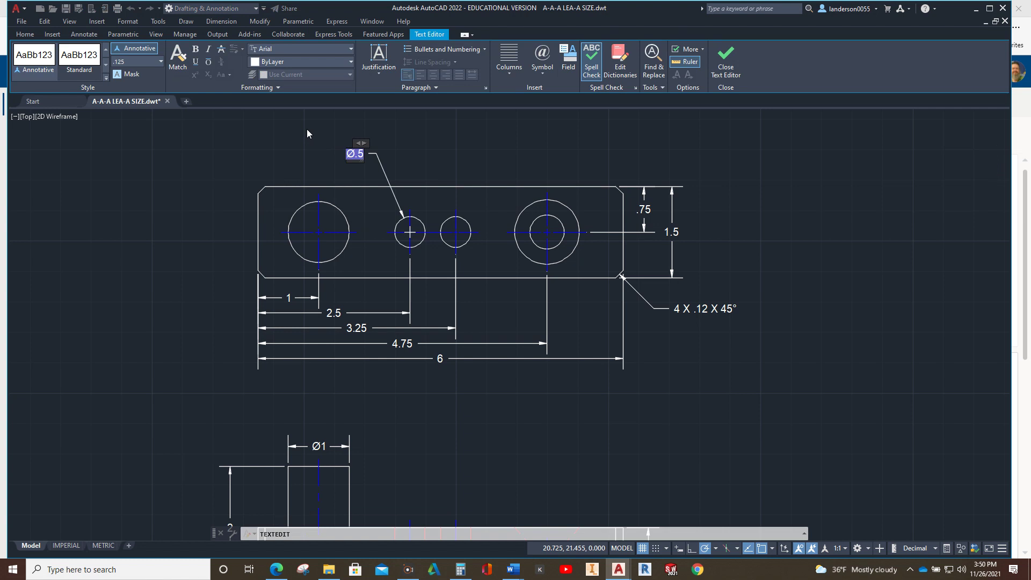
key(Home)
text(2 X)
key(Return)
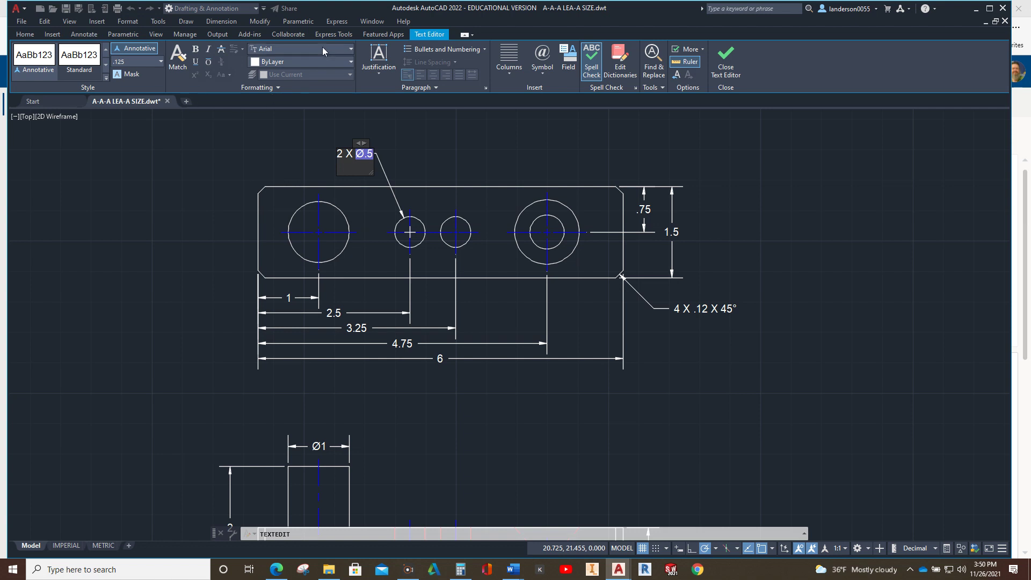
Set the font for the hole note's second line to GDT_IV50
click(353, 48)
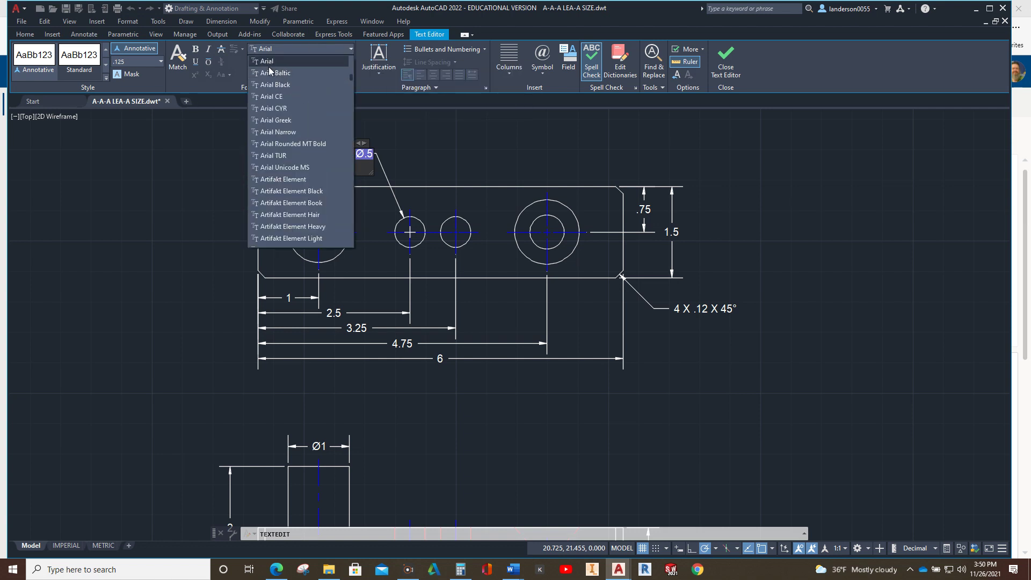
scroll(282, 117, down, 15)
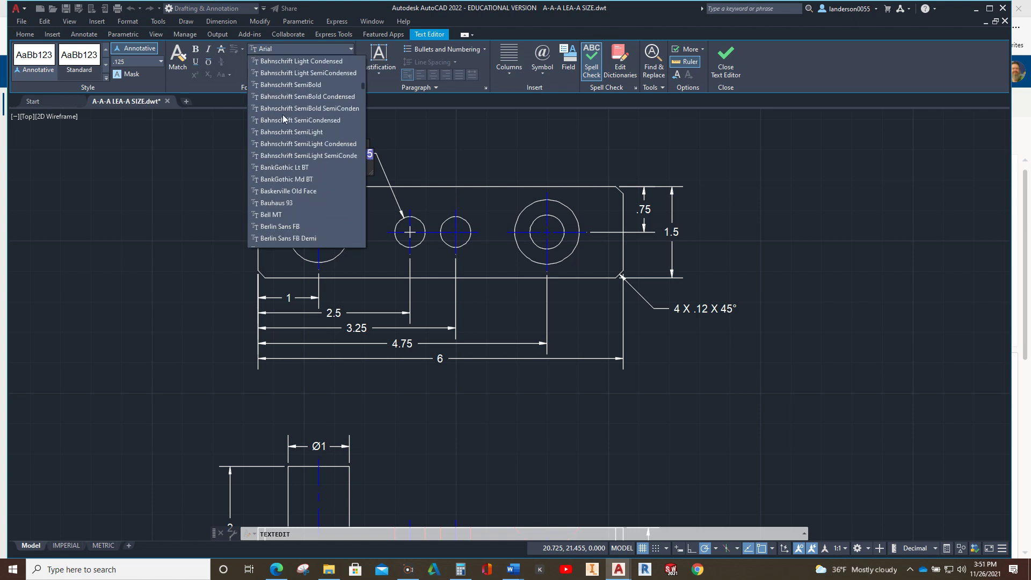
scroll(282, 121, down, 15)
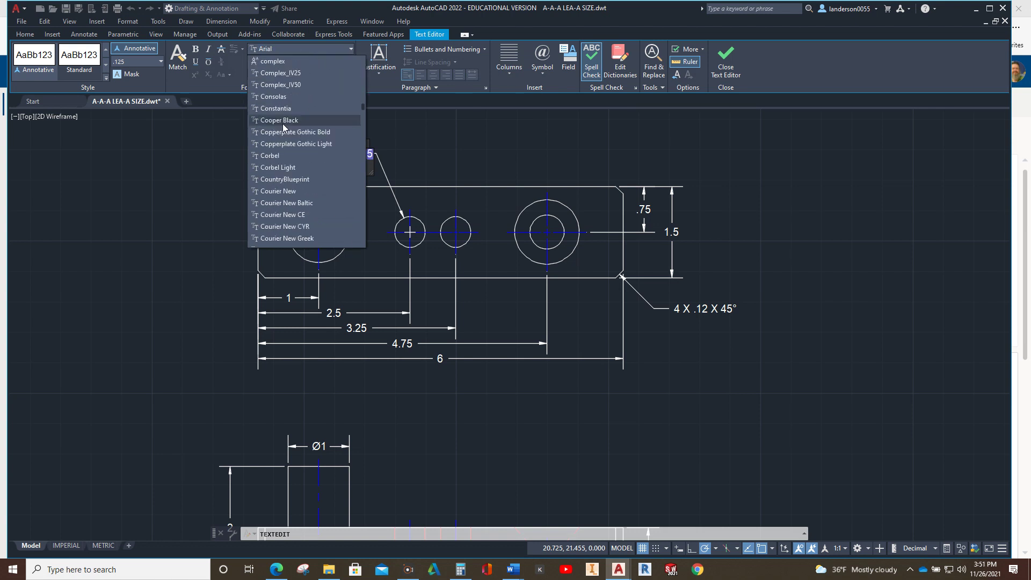
scroll(282, 124, down, 10)
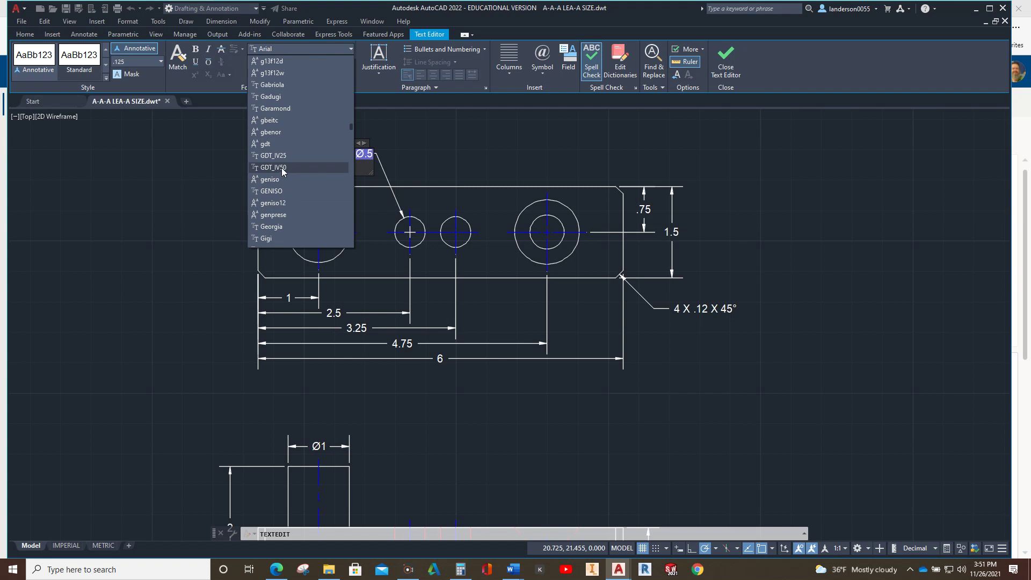
click(281, 167)
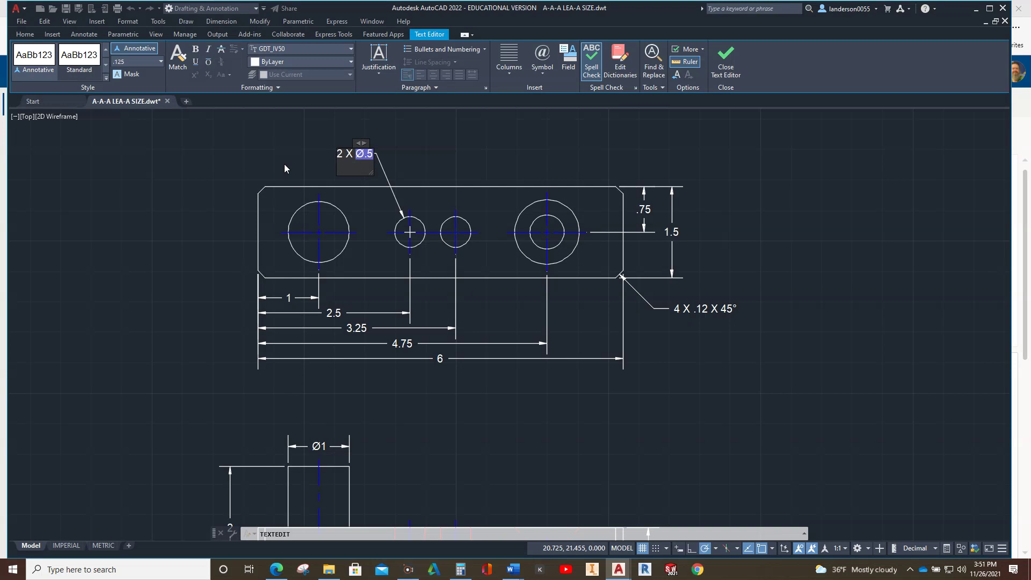
Enter the depth symbol followed by .5 on the note's second line, and finish editing the text
text(v)
key(BackSpace)
text(w)
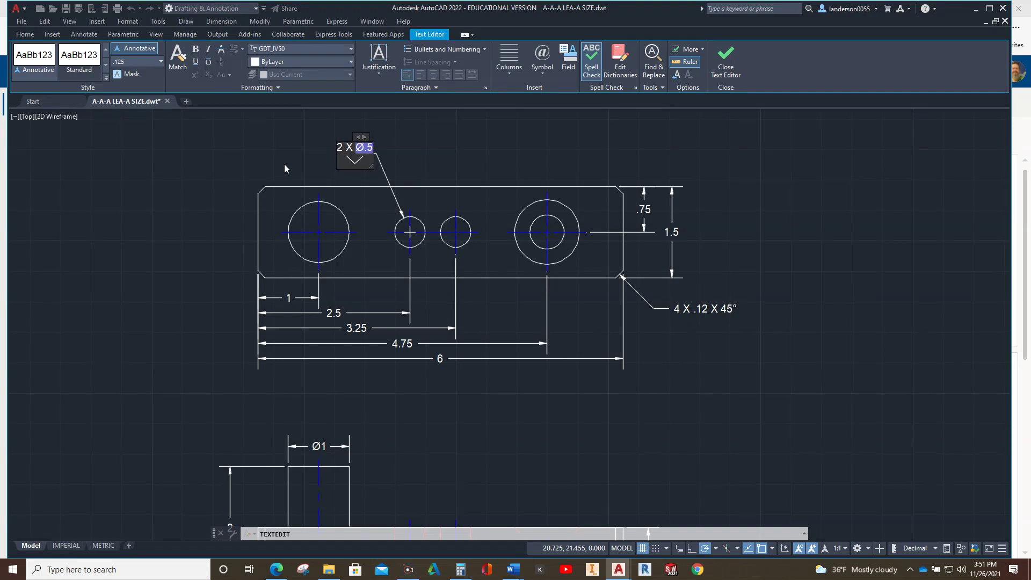
key(BackSpace)
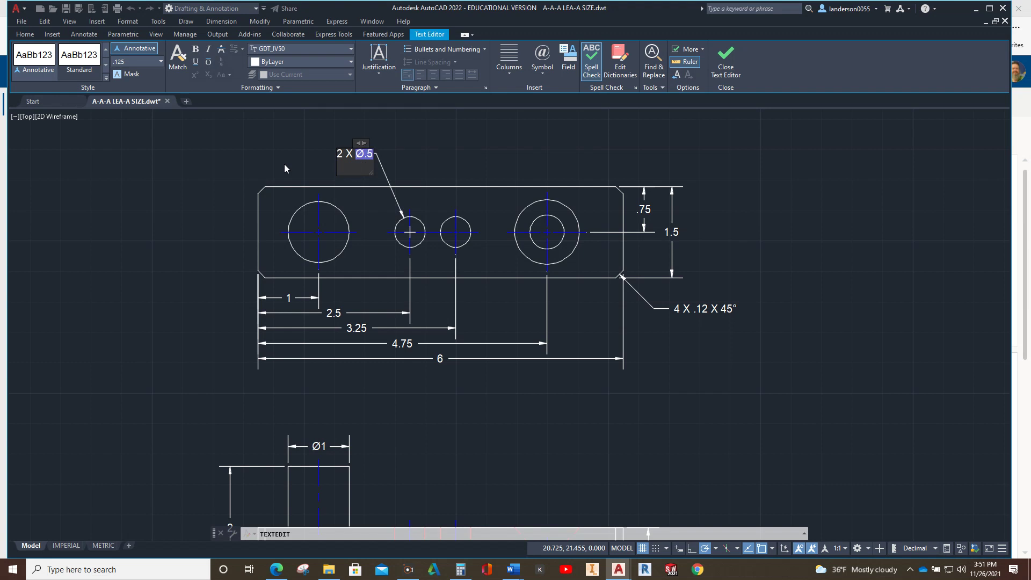
text(x)
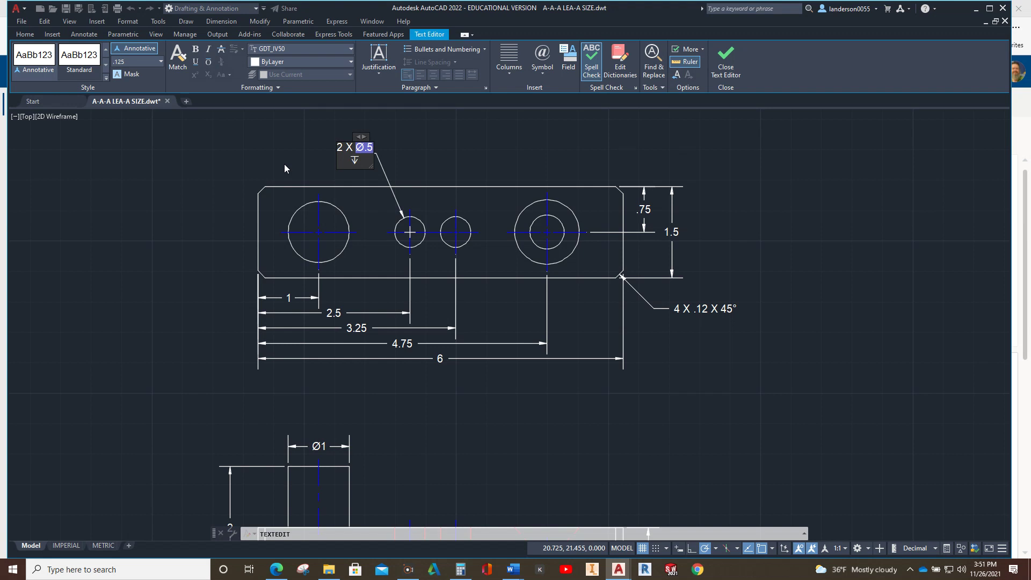
text(.5)
click(427, 134)
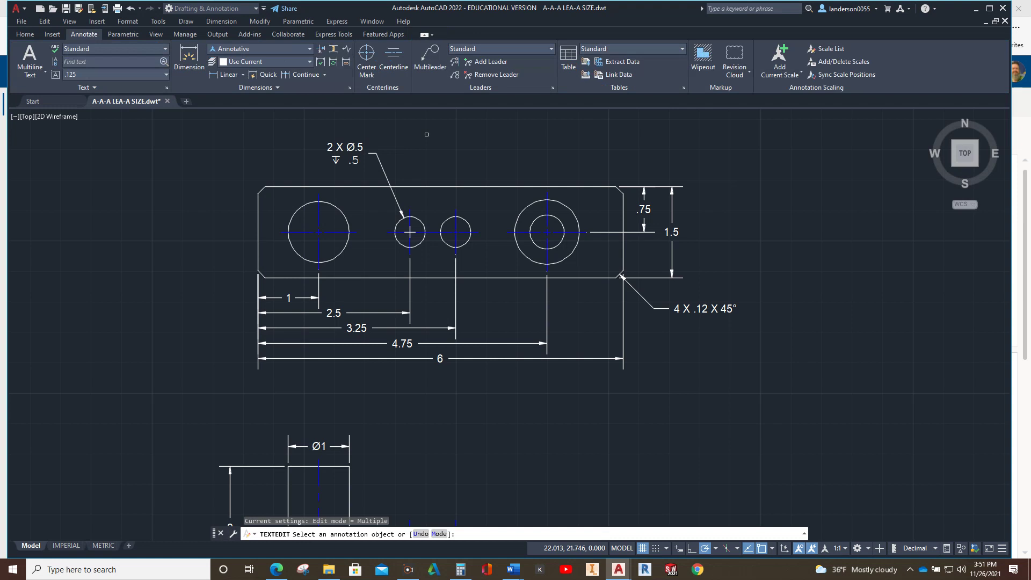
key(Escape)
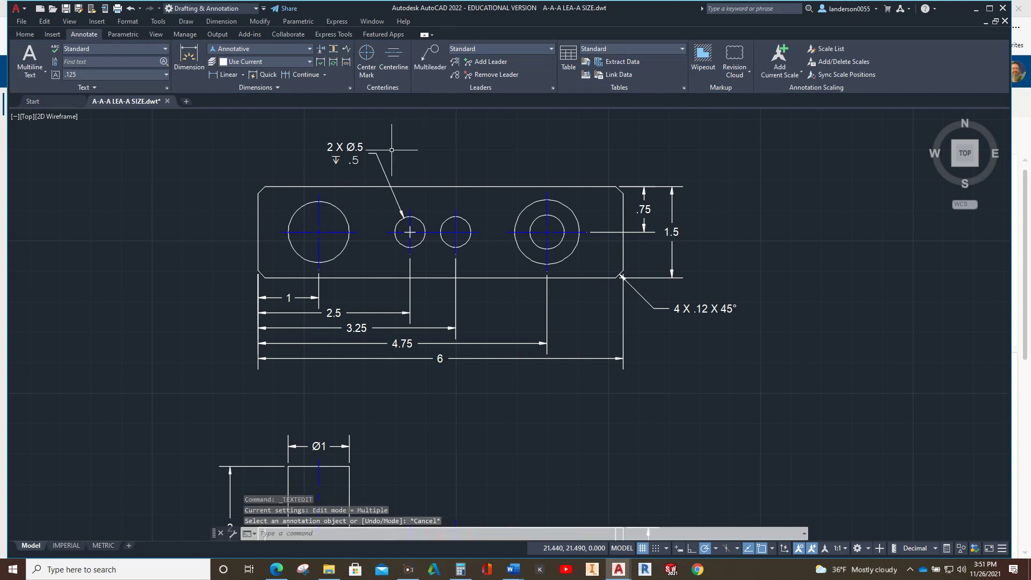
Move the 2 X Ø.5 hole note below the plate's lower edge, beside the stacked horizontal dimensions
click(349, 157)
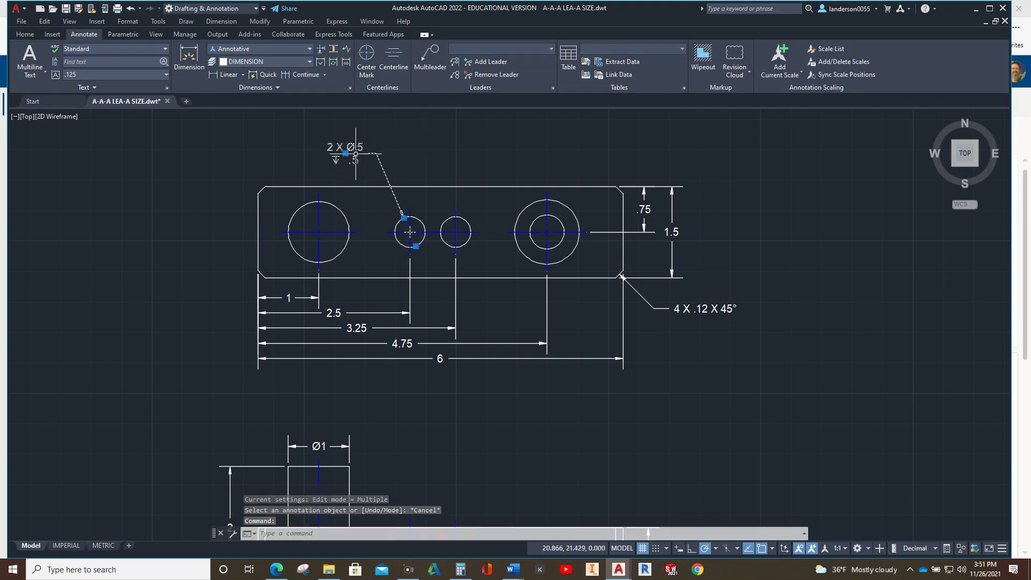
click(346, 155)
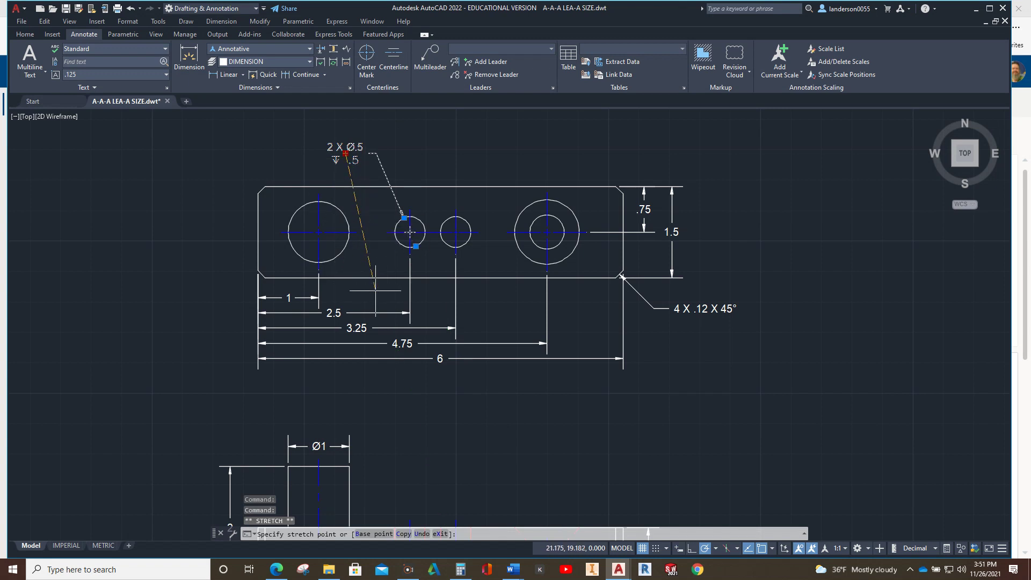
scroll(391, 294, up, 2)
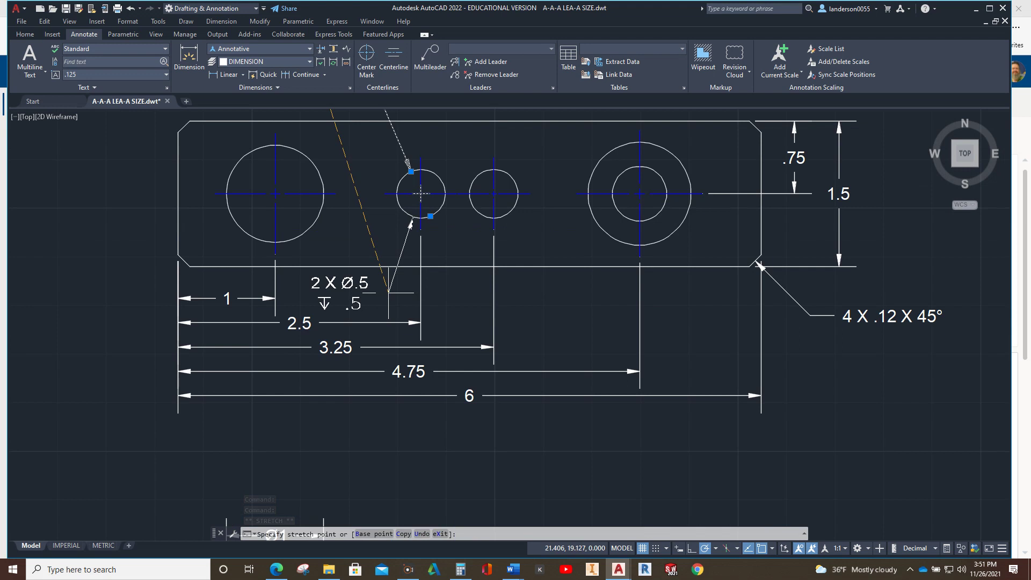
click(389, 292)
key(Escape)
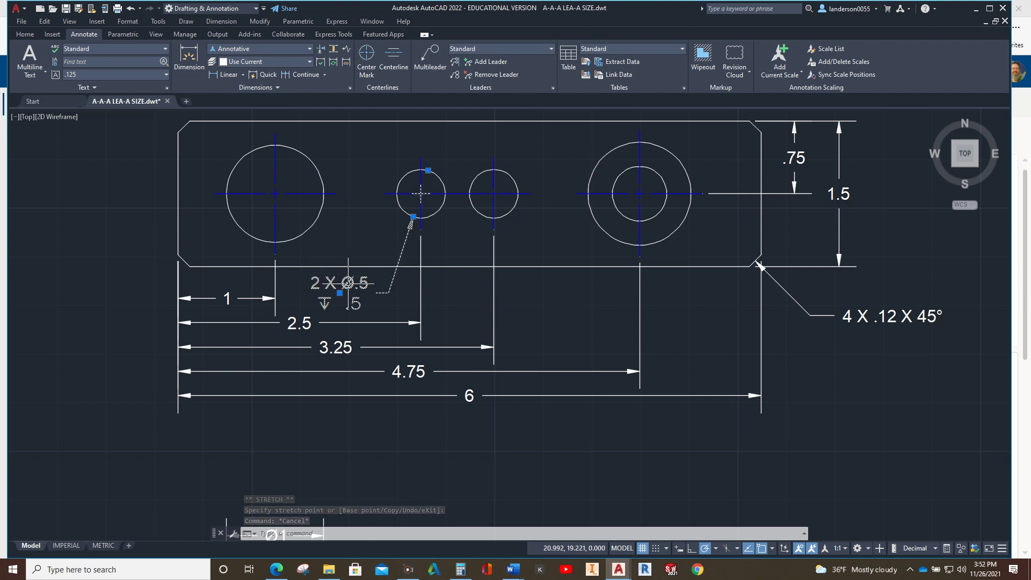
Move the 2 X Ø.5 hole note back above the plate, up and to the left of its hole
click(375, 298)
click(340, 293)
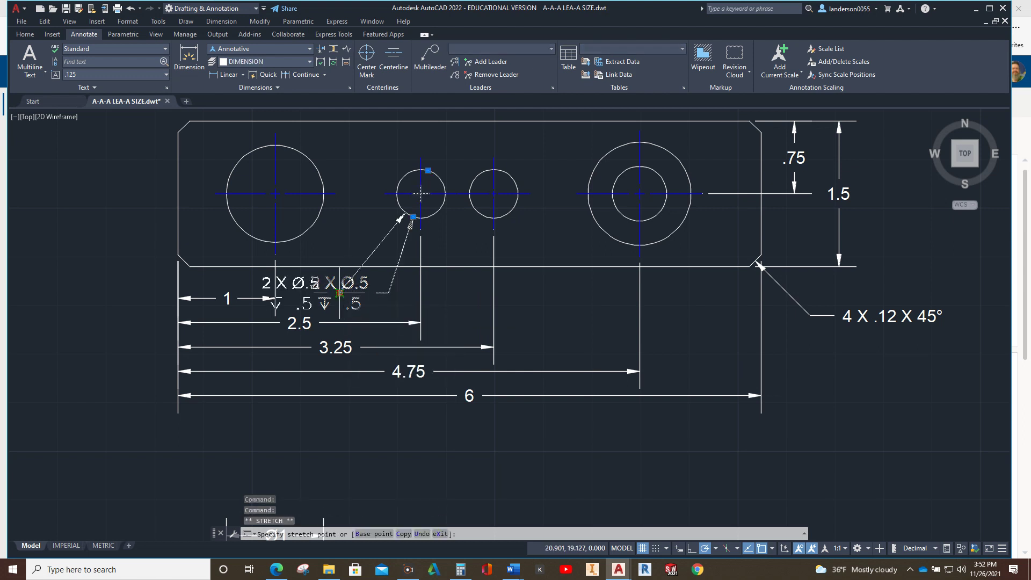
scroll(326, 227, down, 2)
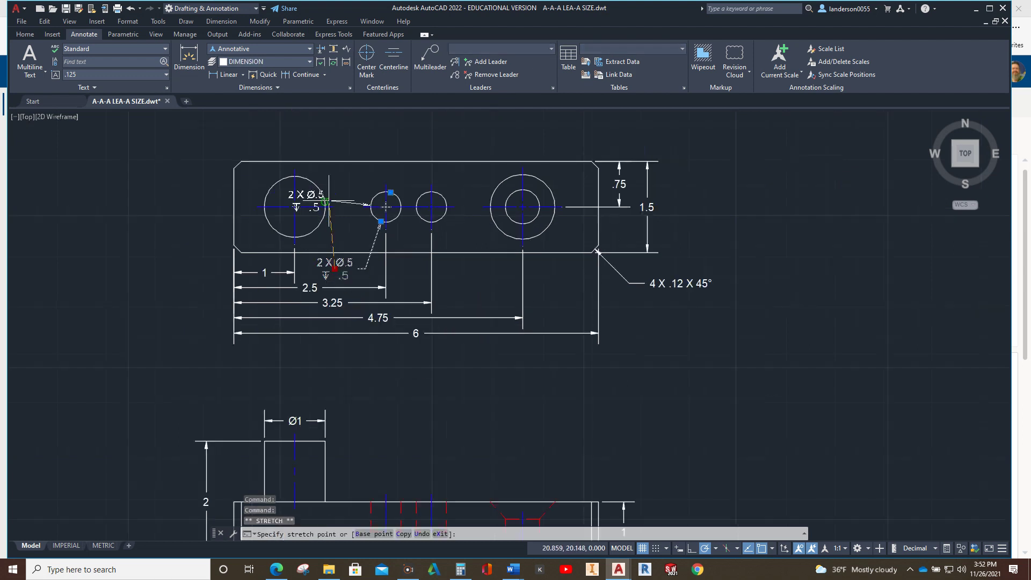
click(349, 141)
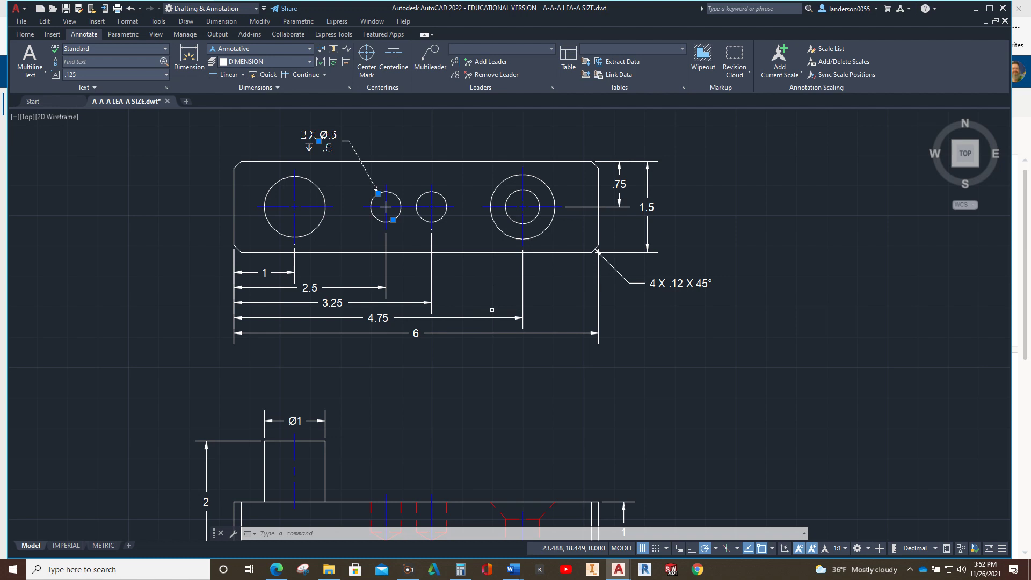
key(Escape)
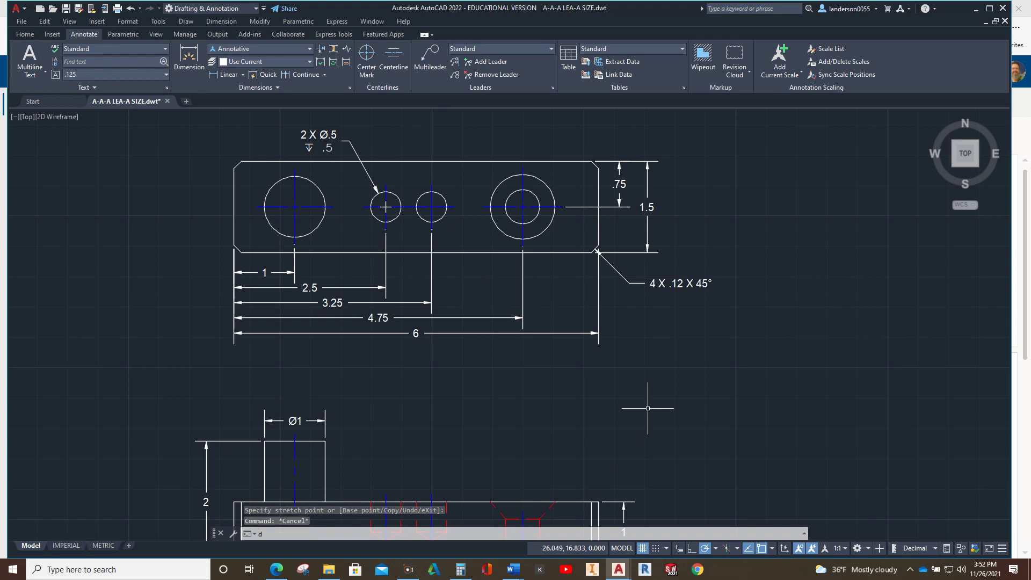
Add a diameter dimension to the outer circle of the countersunk hole, placing its text above the plate
text(DIMDIA)
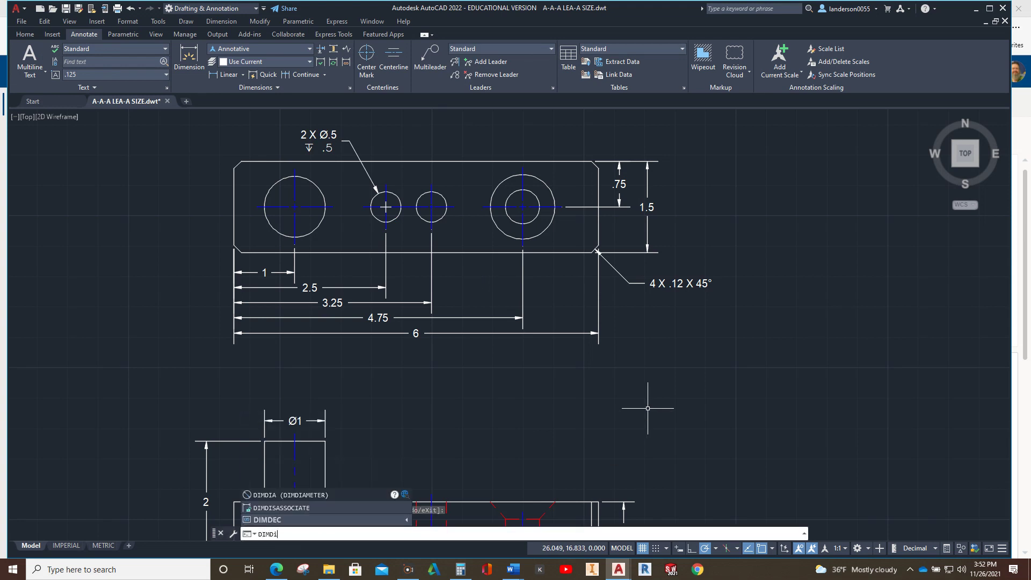
key(Return)
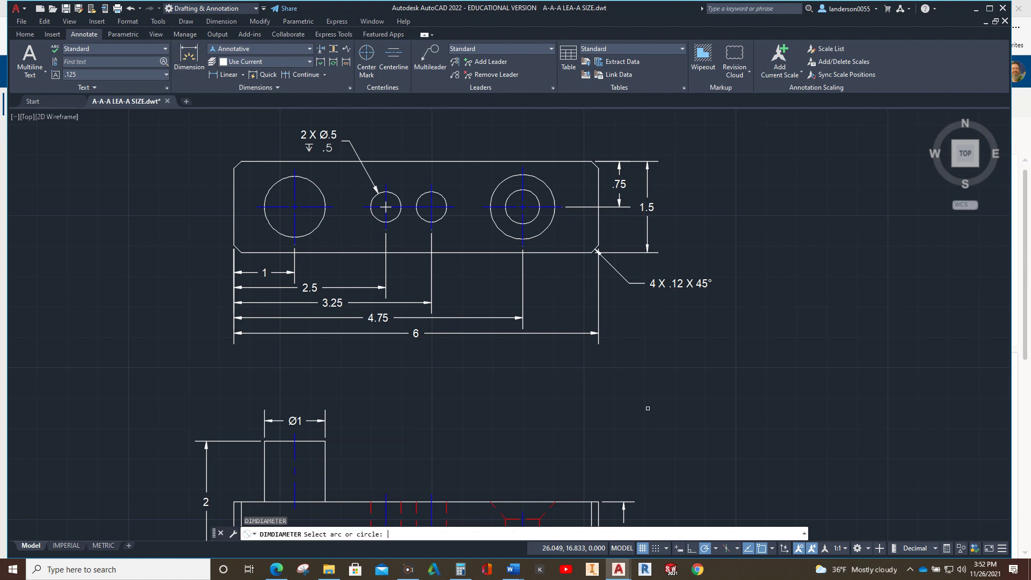
click(503, 232)
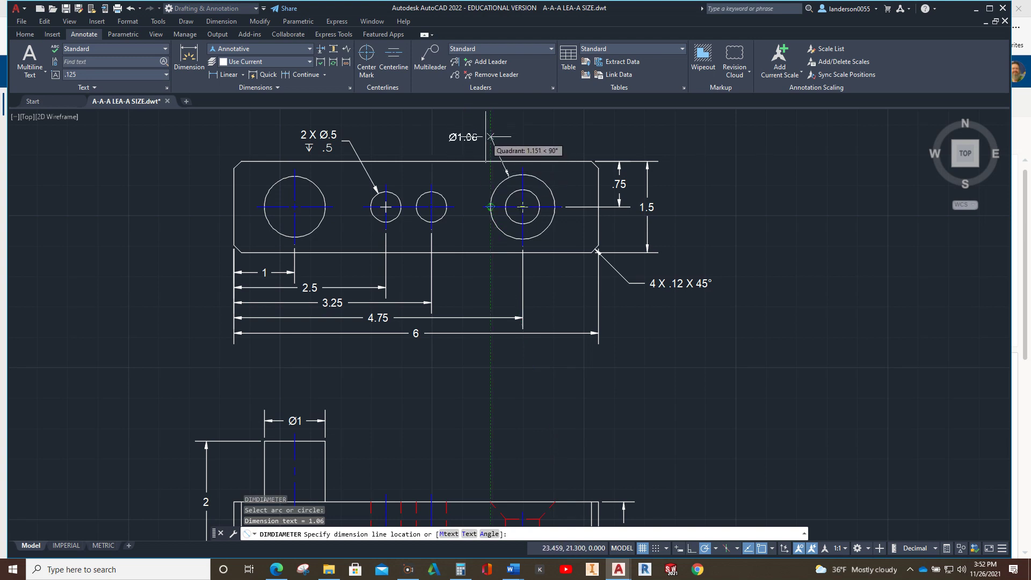
click(491, 137)
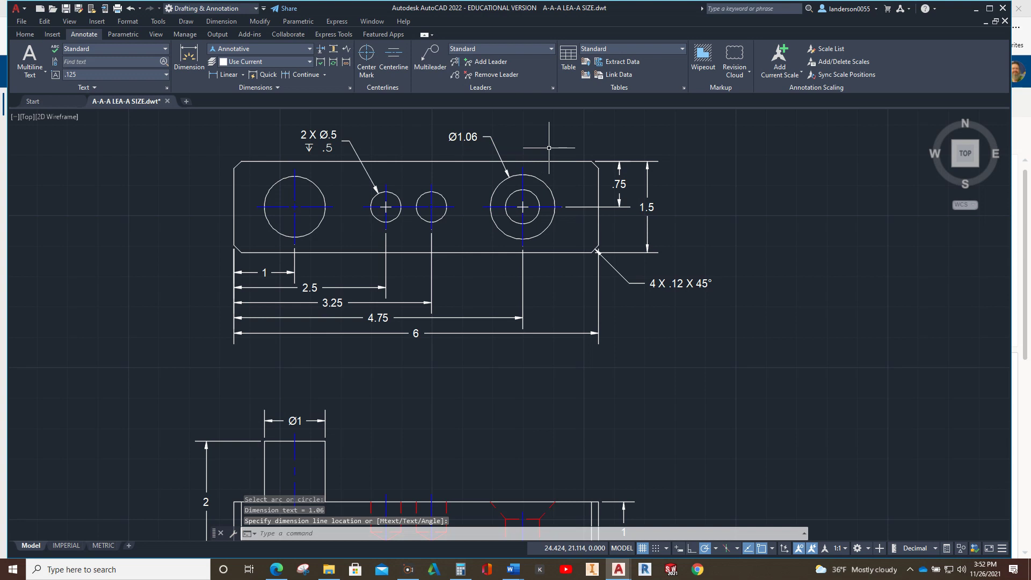
Insert a line reading Ø.56 above the diameter value in the countersunk hole's note, using the diameter symbol
click(472, 132)
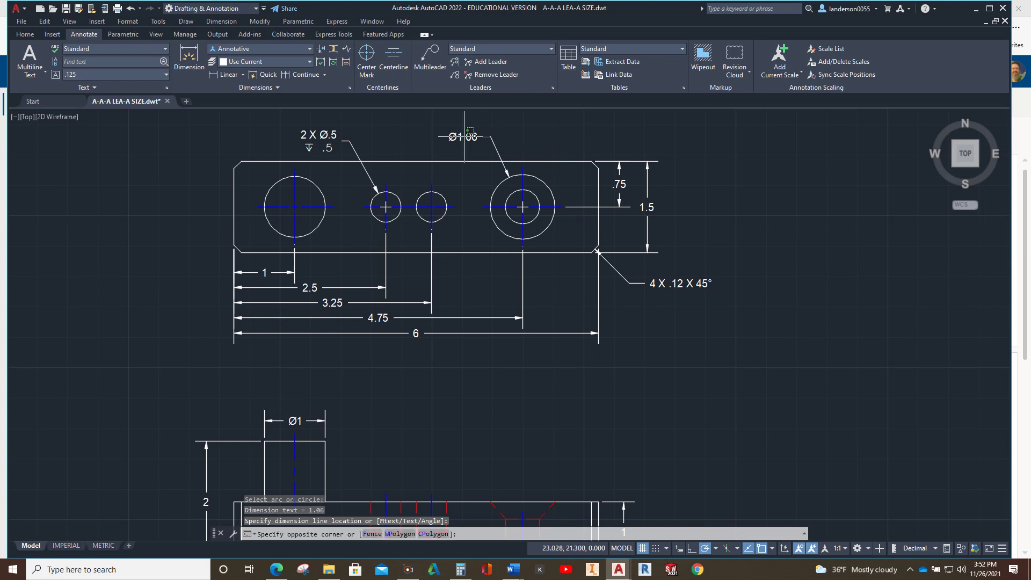
click(464, 138)
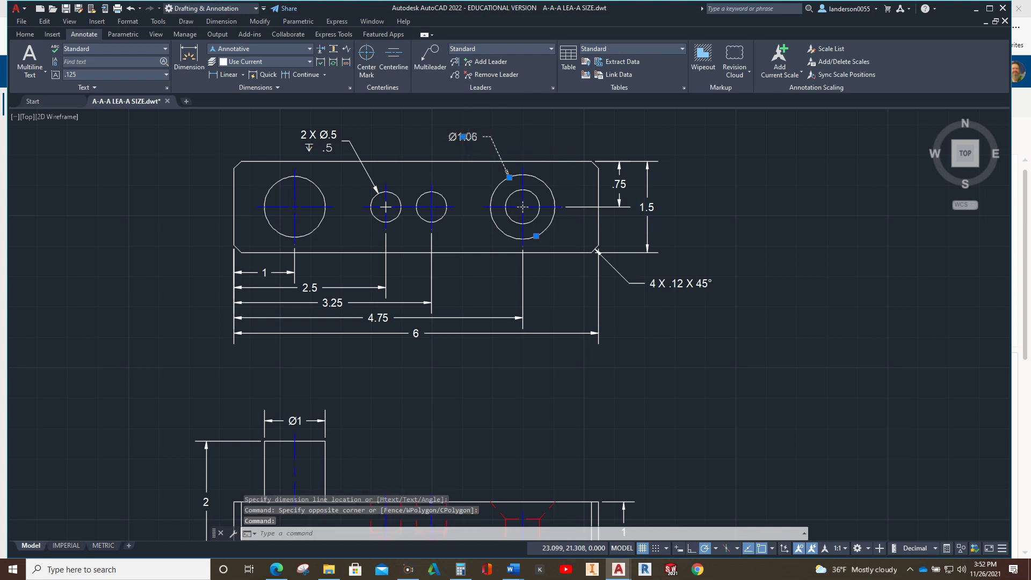
double_click(463, 137)
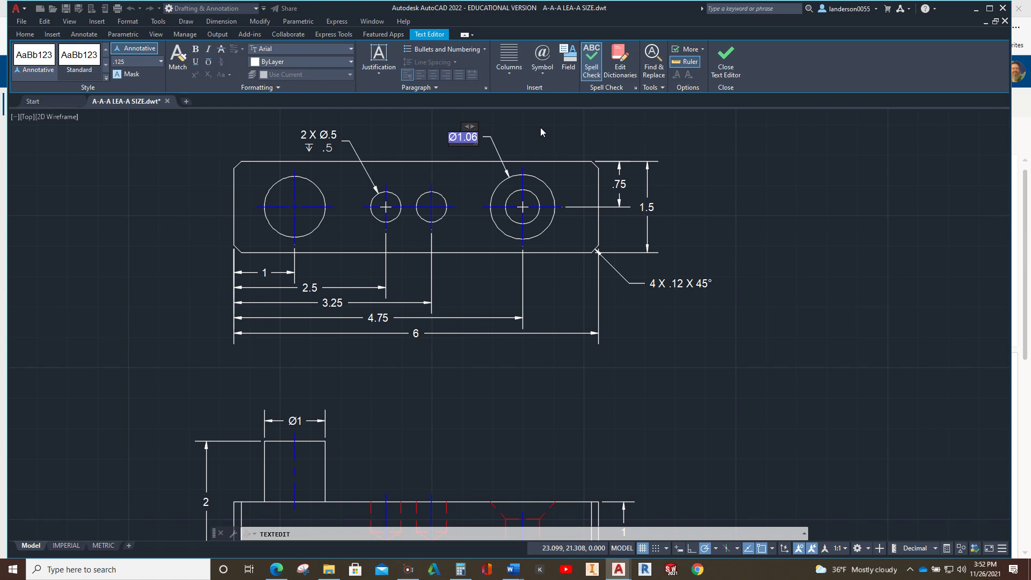
click(540, 56)
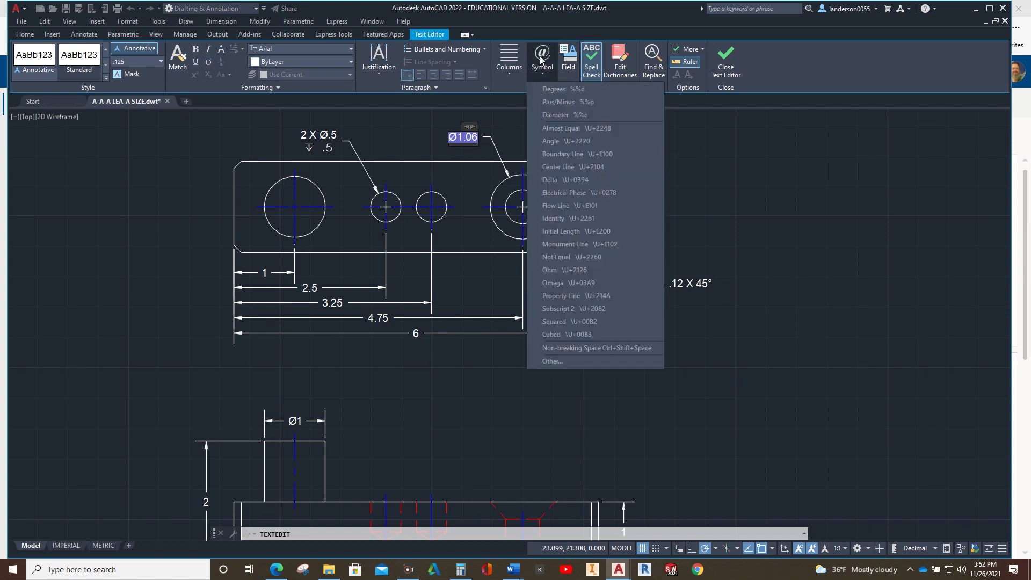
click(557, 115)
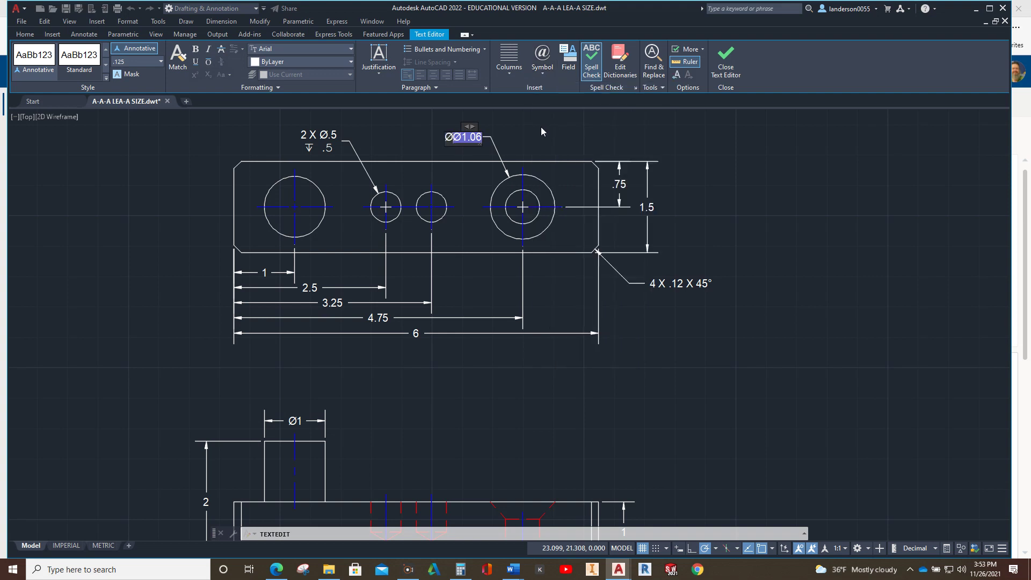
text(.56)
key(Return)
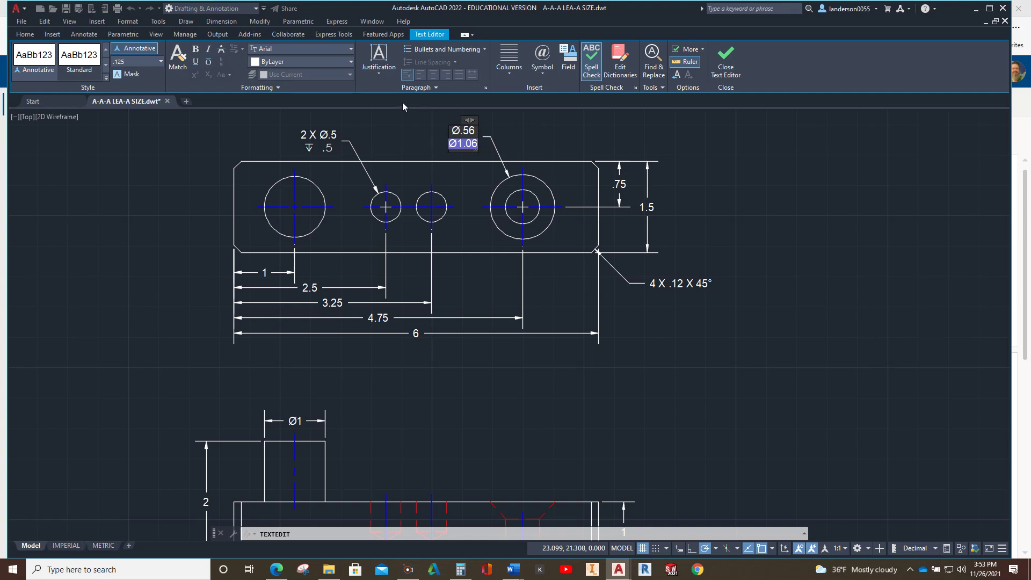
Insert a countersink symbol before the Ø1.06 value in the countersunk hole's note, using the GDT_IV50 font
click(350, 49)
scroll(321, 121, down, 8)
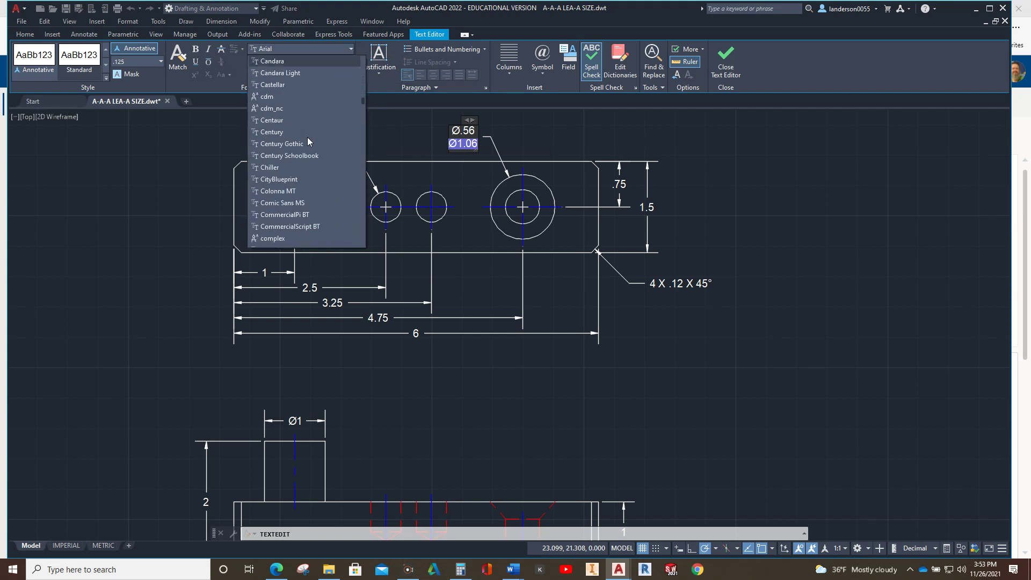
scroll(307, 140, down, 12)
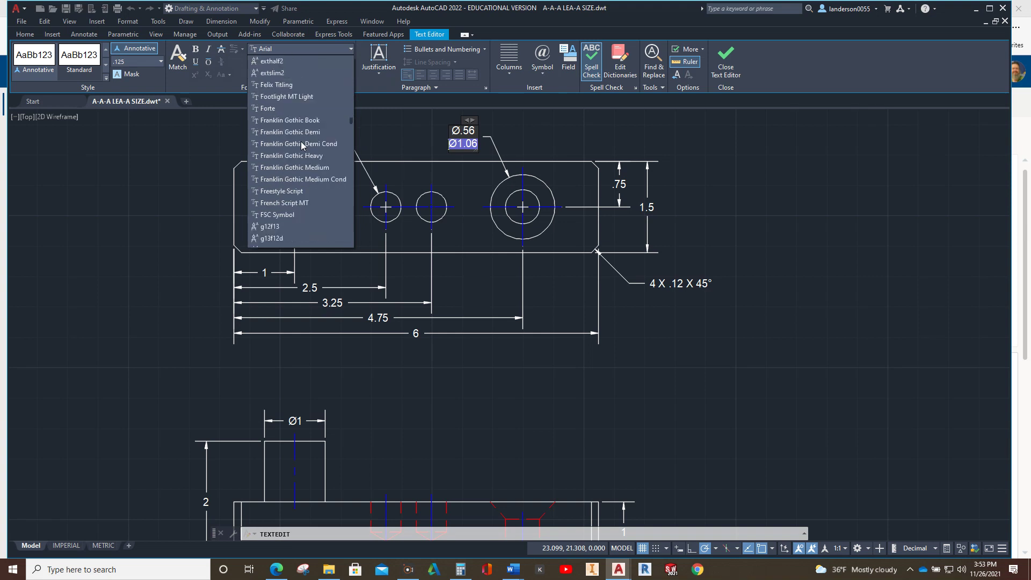
scroll(301, 143, down, 4)
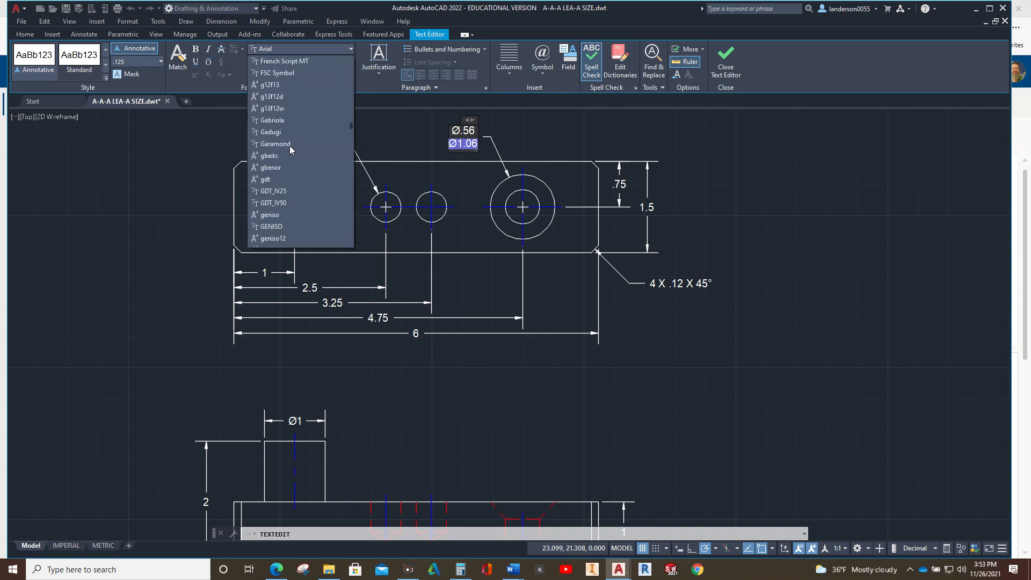
click(282, 203)
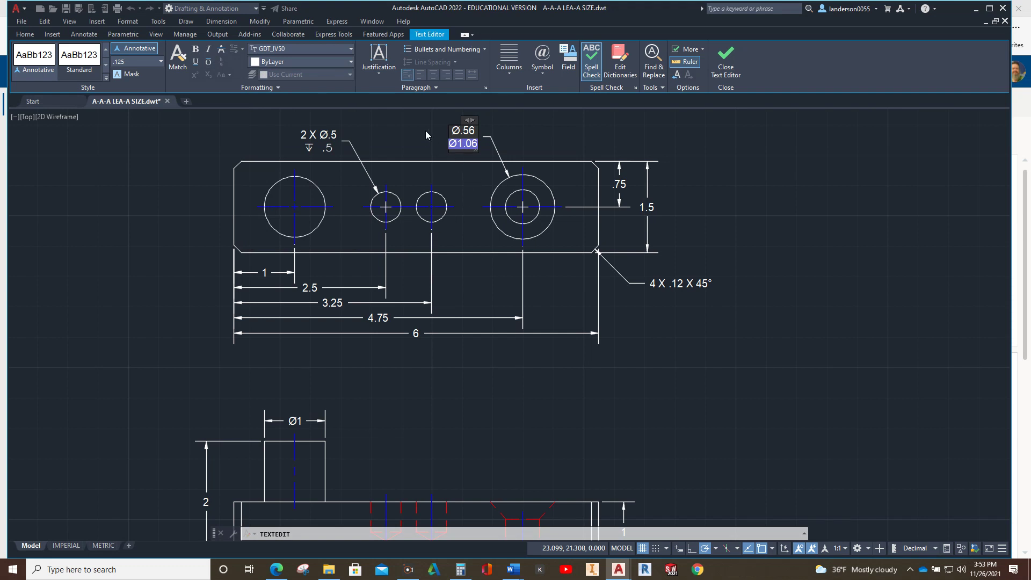
text(w)
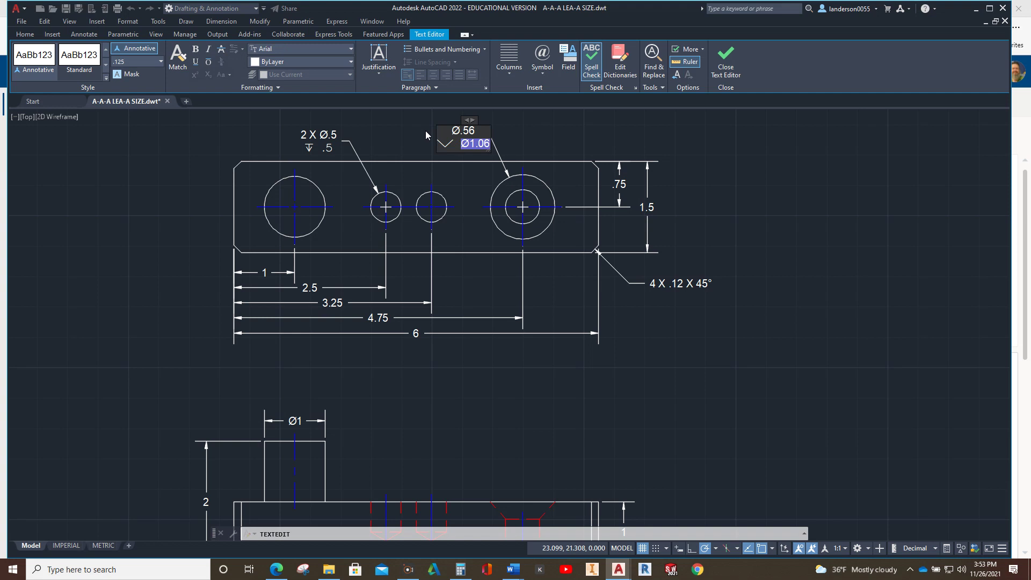
Append X 82° after the Ø1.06 value in the countersunk hole's note and finish editing the text
text(X)
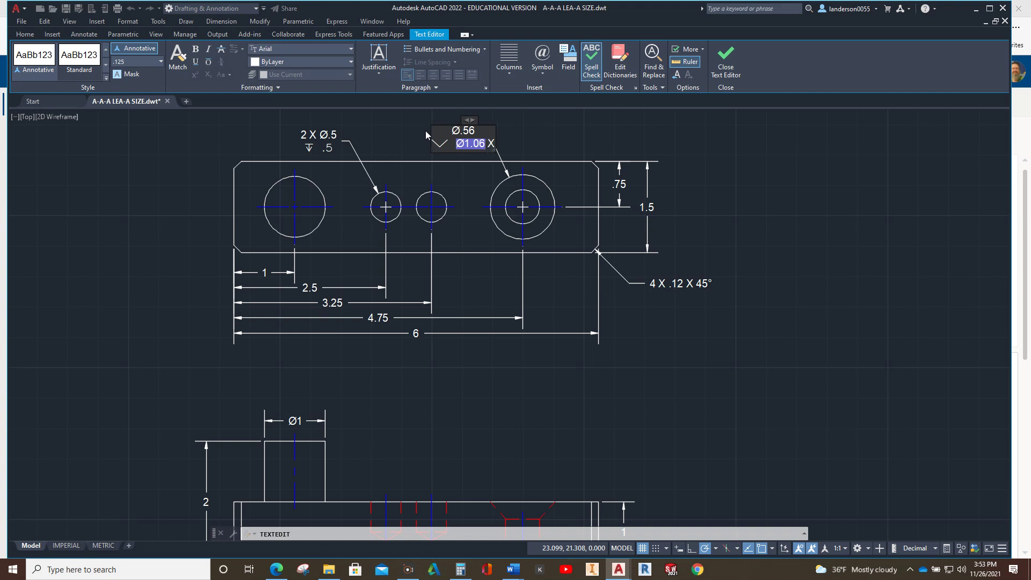
text( 82)
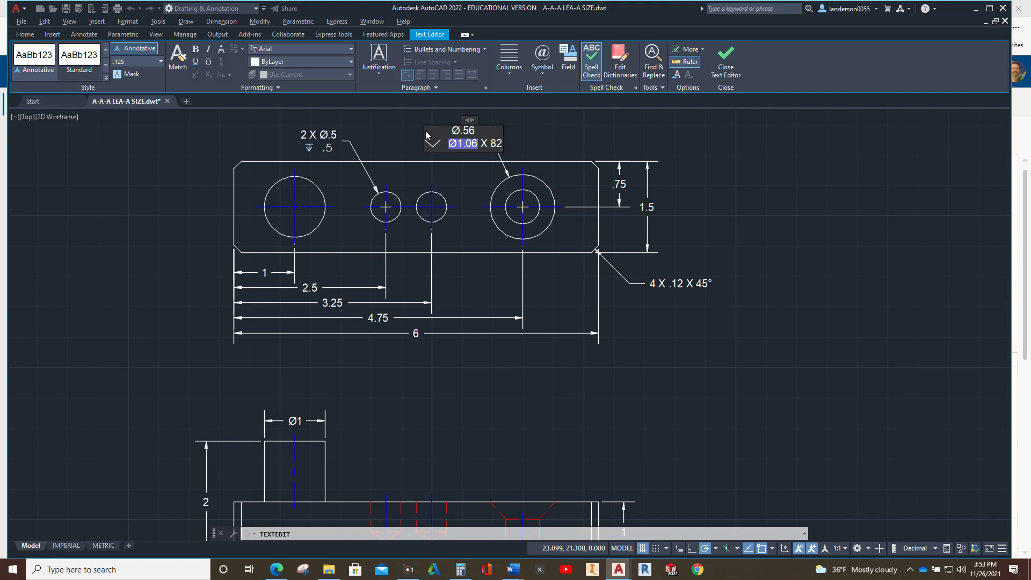
text(%%d)
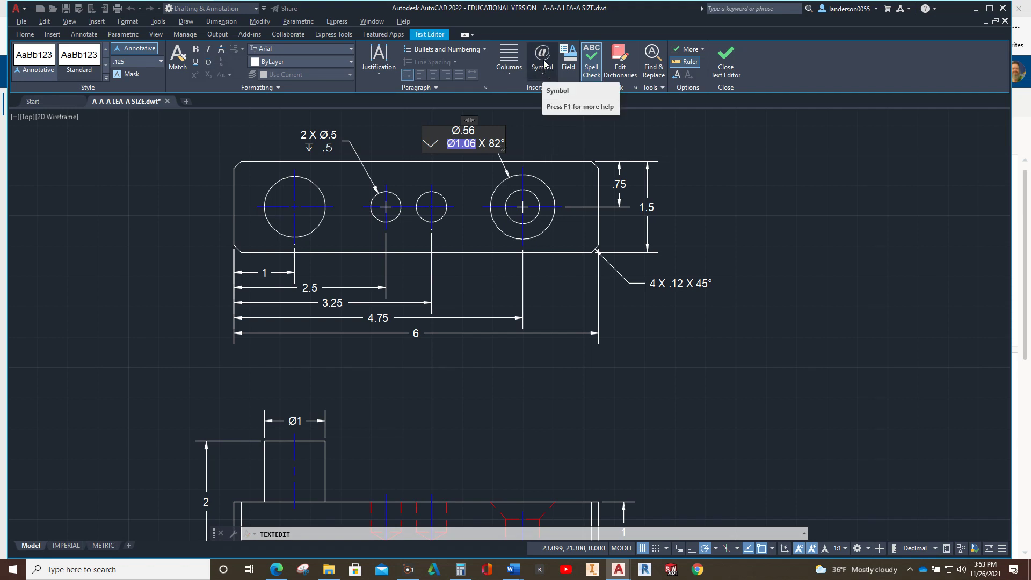
click(539, 112)
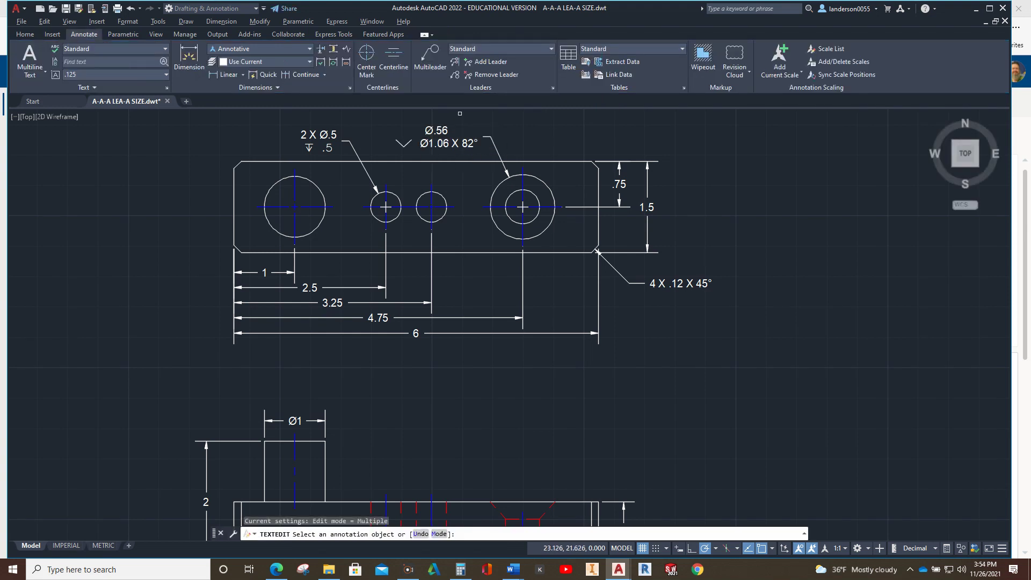
key(Escape)
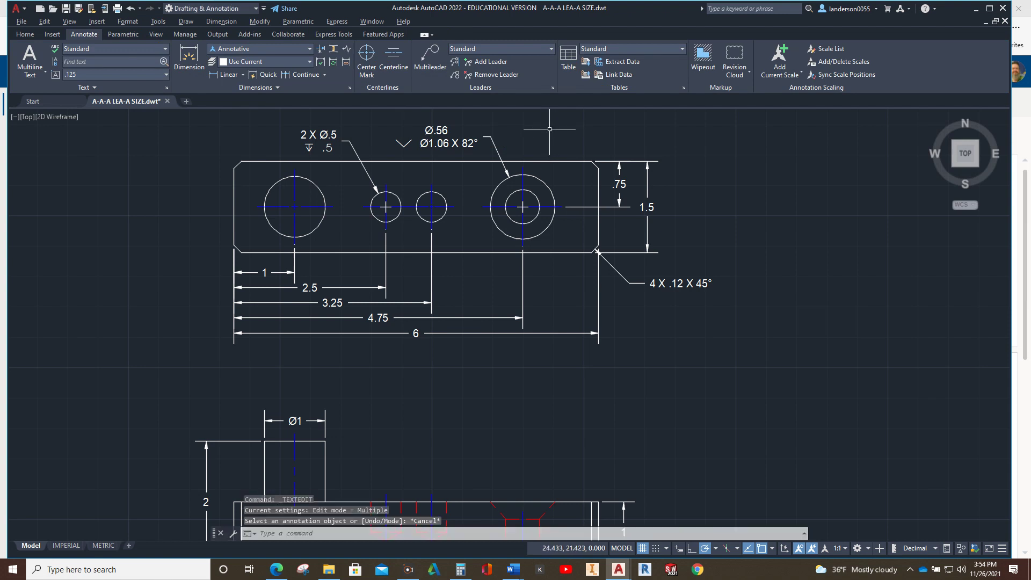
key(Escape)
click(549, 128)
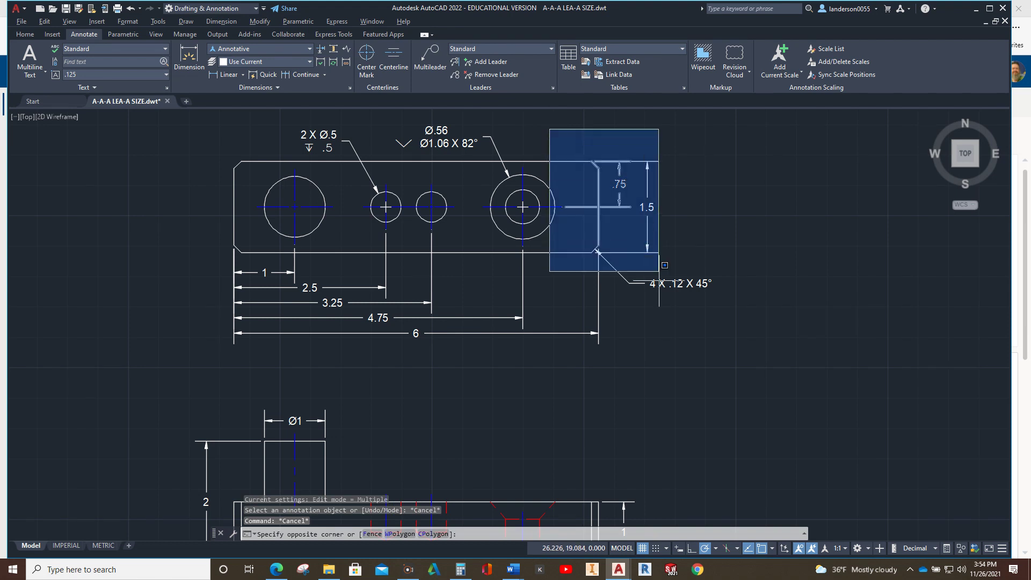
click(591, 161)
key(Escape)
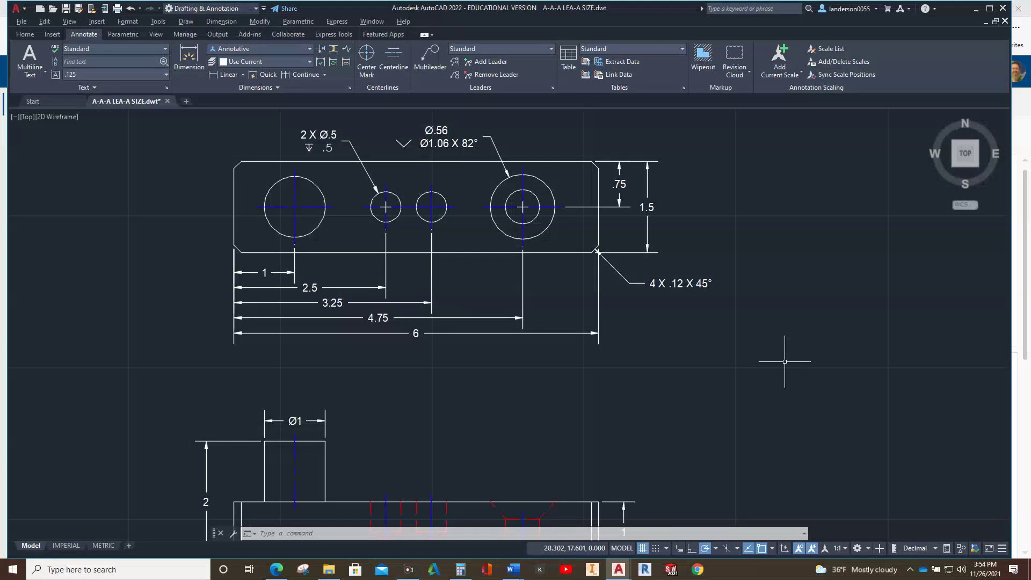
Modify the Annotative dimension style so that center marks are set to None
scroll(736, 376, down, 2)
middle_drag(736, 375, 634, 346)
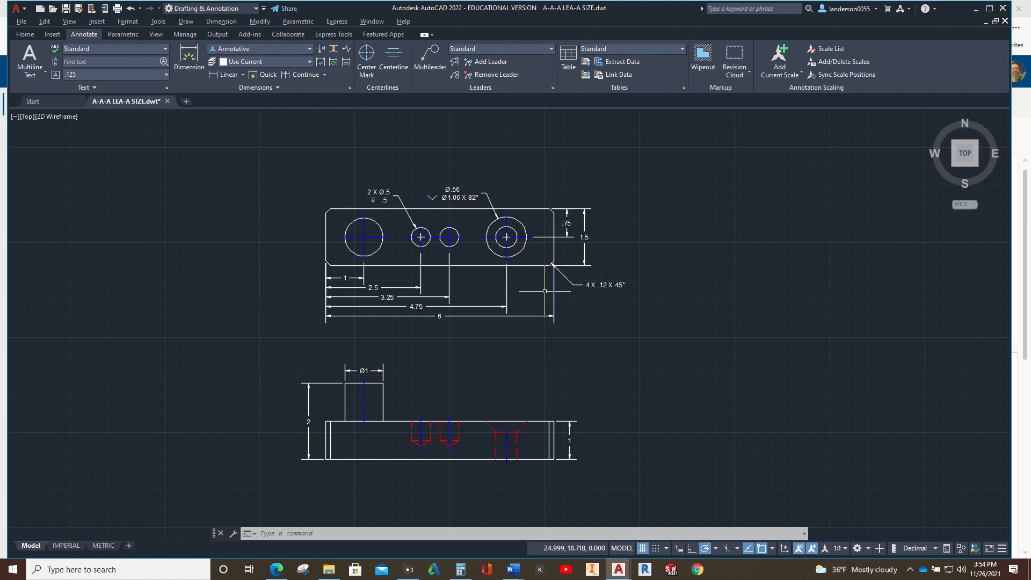
click(349, 88)
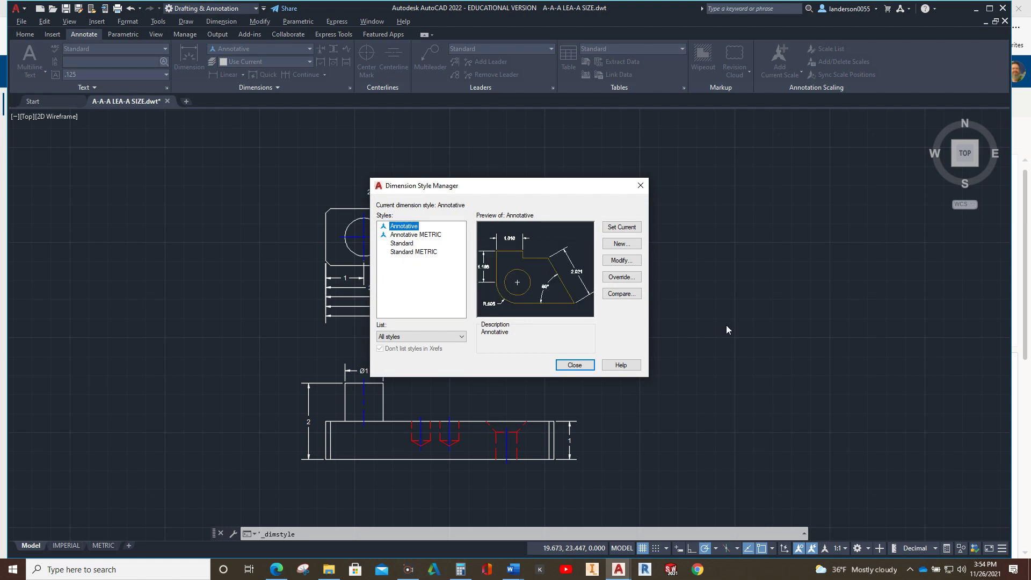
click(624, 262)
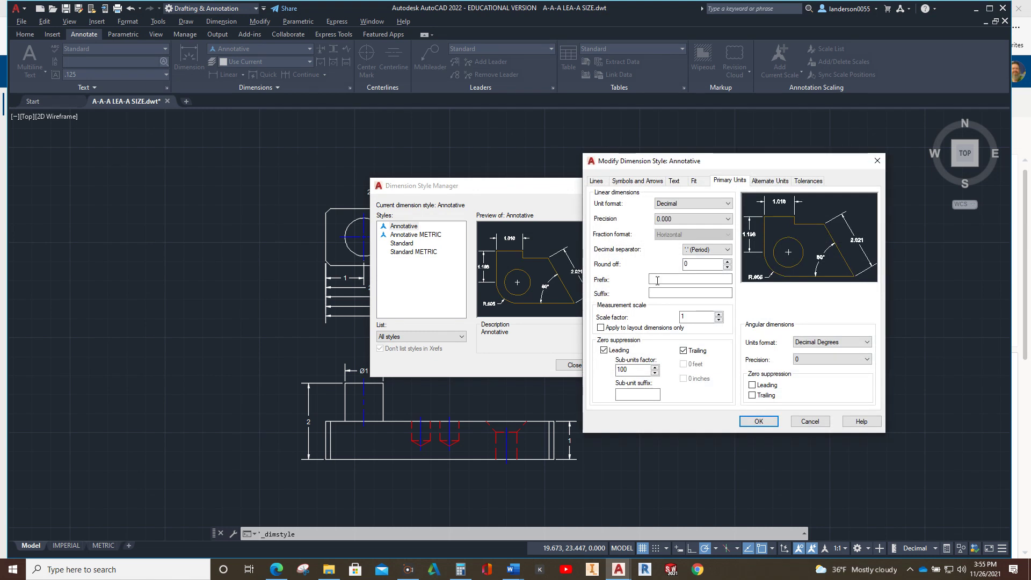
click(637, 181)
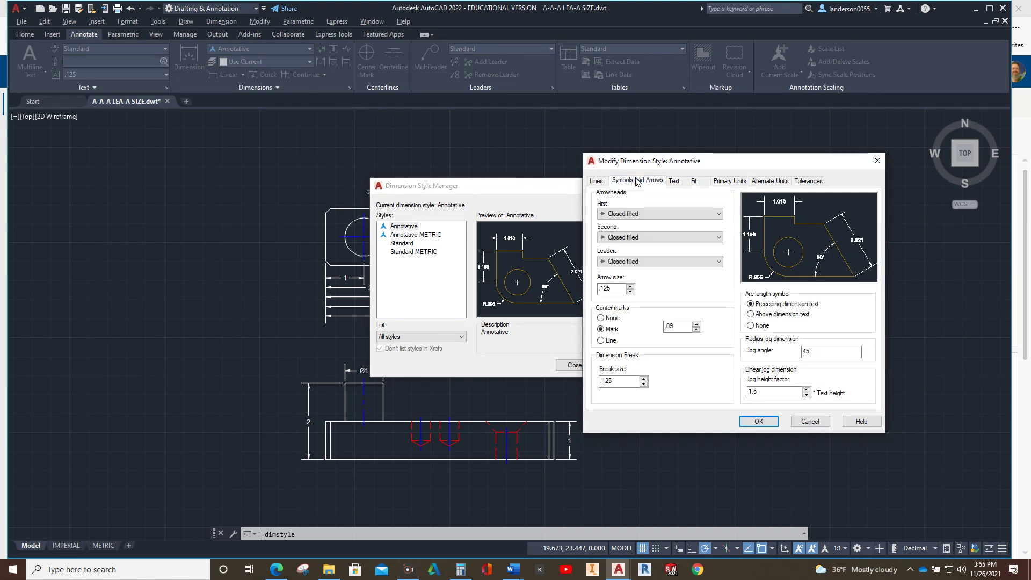
click(601, 319)
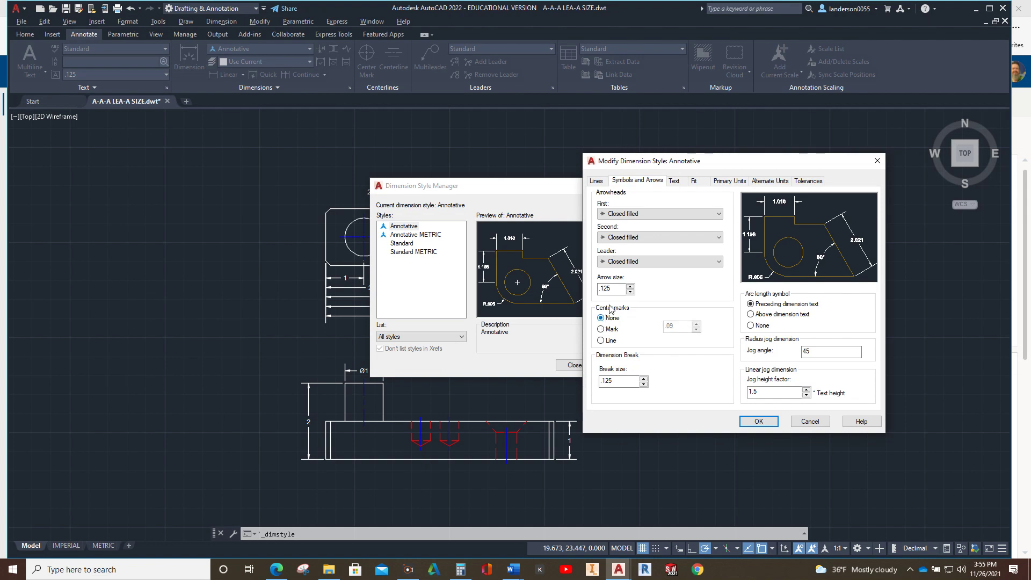
click(758, 421)
click(573, 364)
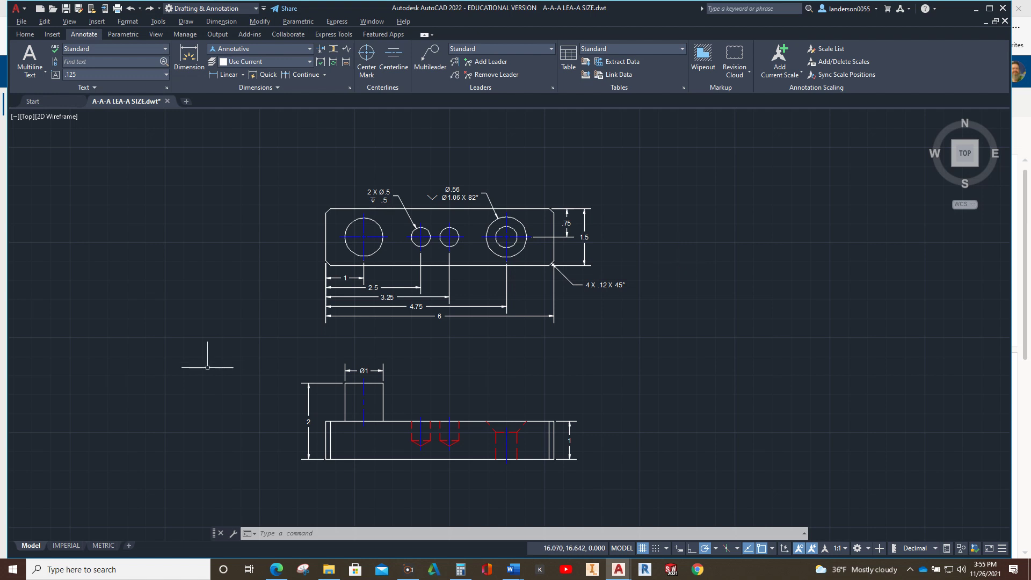
Switch to the IMPERIAL layout, activate its viewport and zoom it to show the whole drawing
click(69, 546)
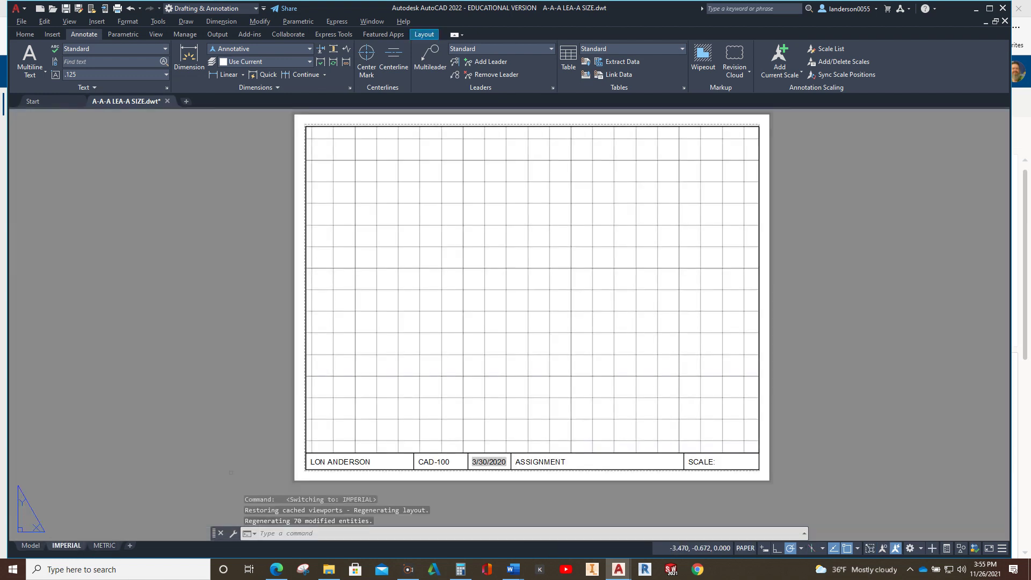
double_click(538, 320)
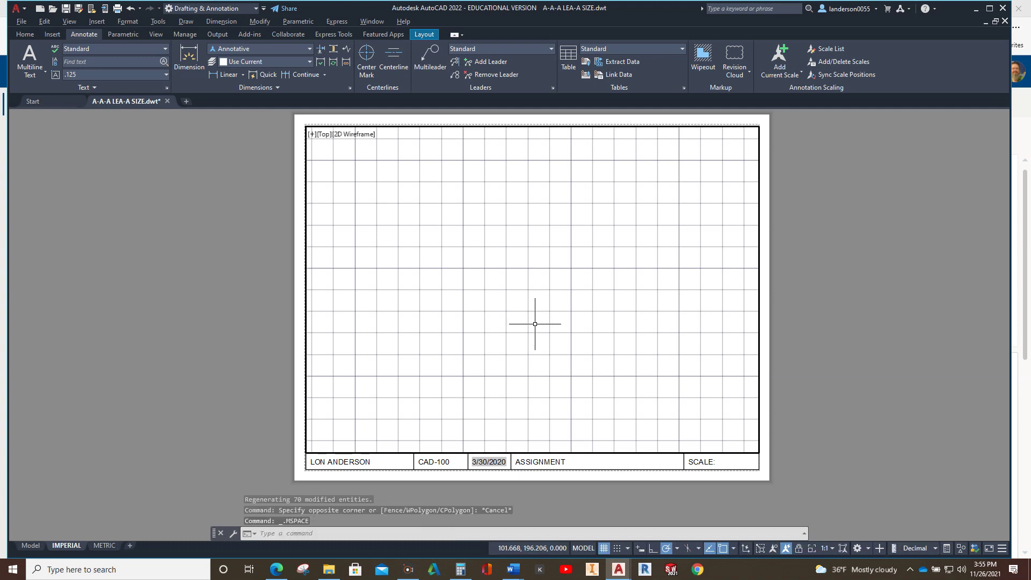
text(z)
key(Return)
text(a)
key(Return)
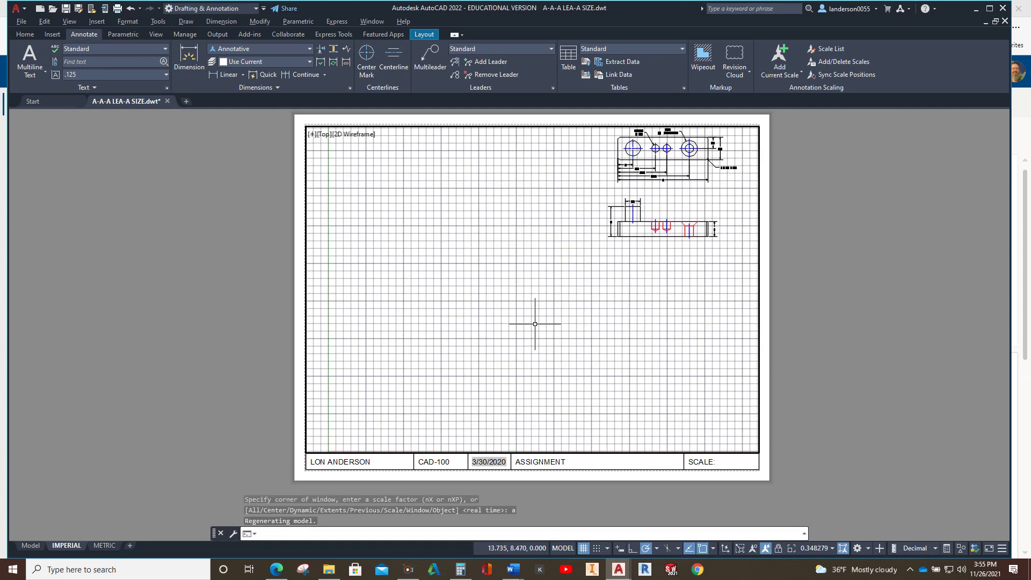
middle_drag(595, 235, 445, 361)
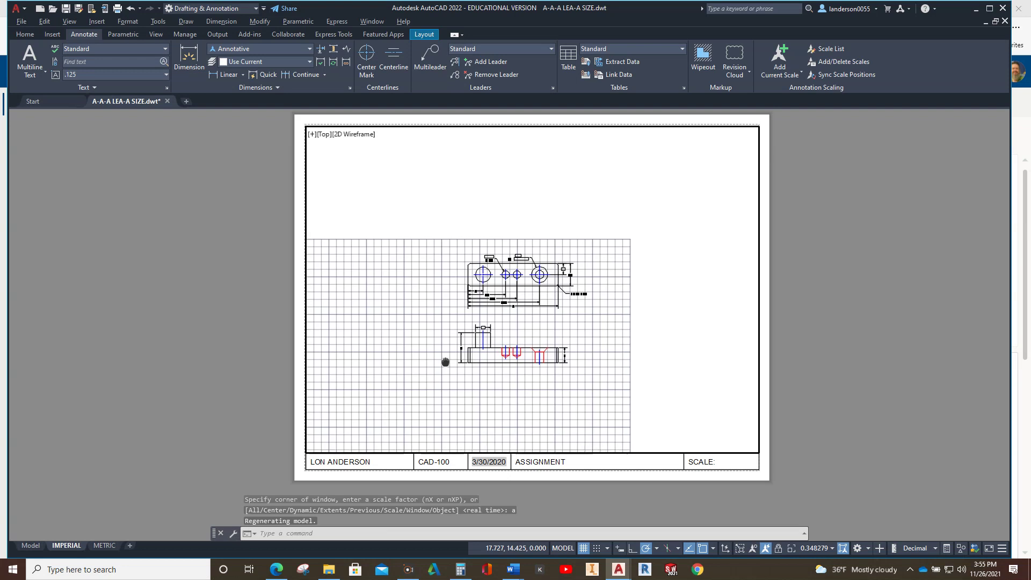
Turn off the viewport's grid and set its scale to 1:1, fitting both views inside the sheet border
click(583, 550)
click(827, 549)
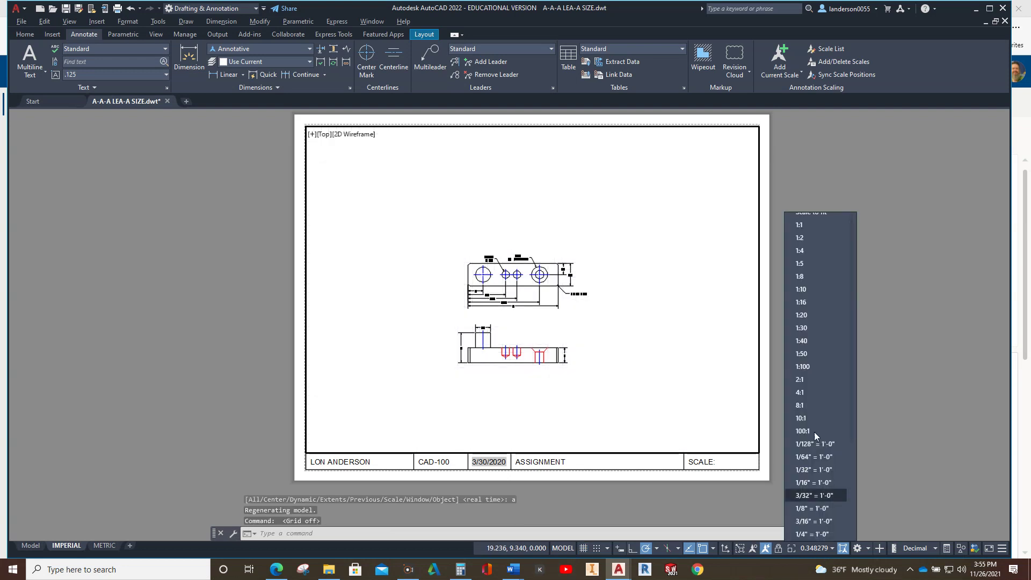
click(811, 228)
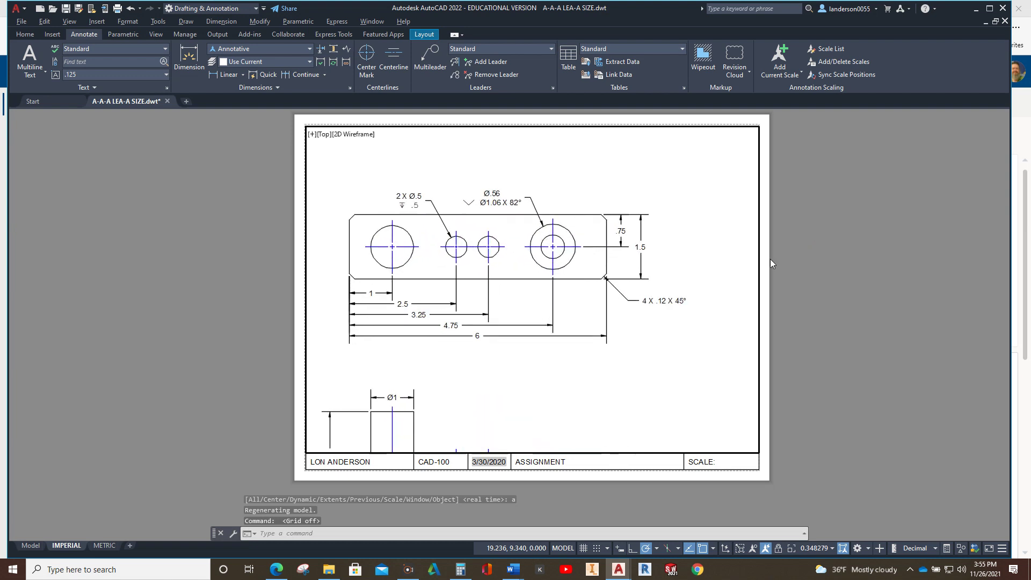
mouse_move(731, 295)
middle_down()
mouse_move(736, 259)
mouse_move(748, 254)
middle_up()
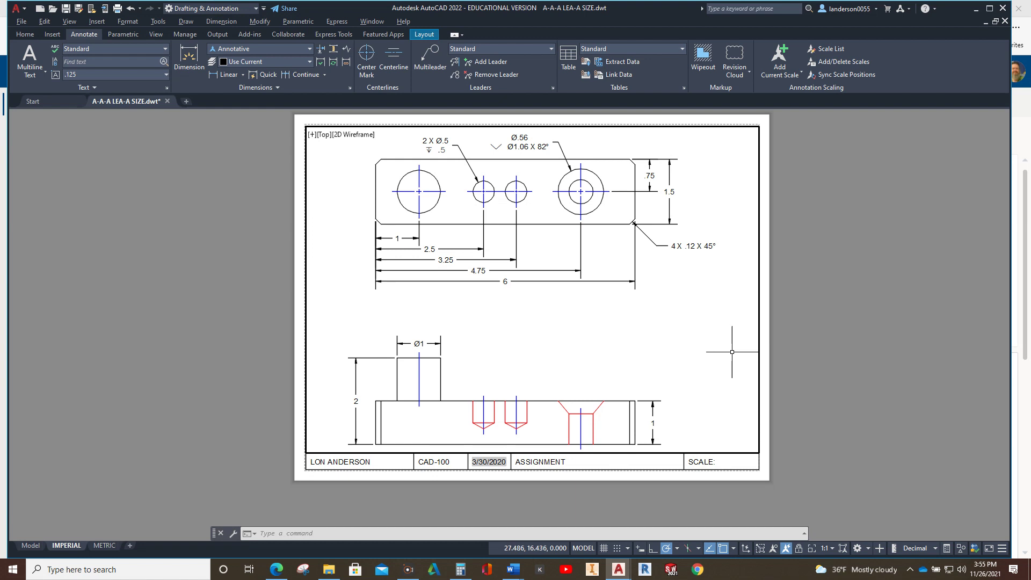
Set the global linetype scale (LTSCALE) to .5
text(ltscale)
key(Return)
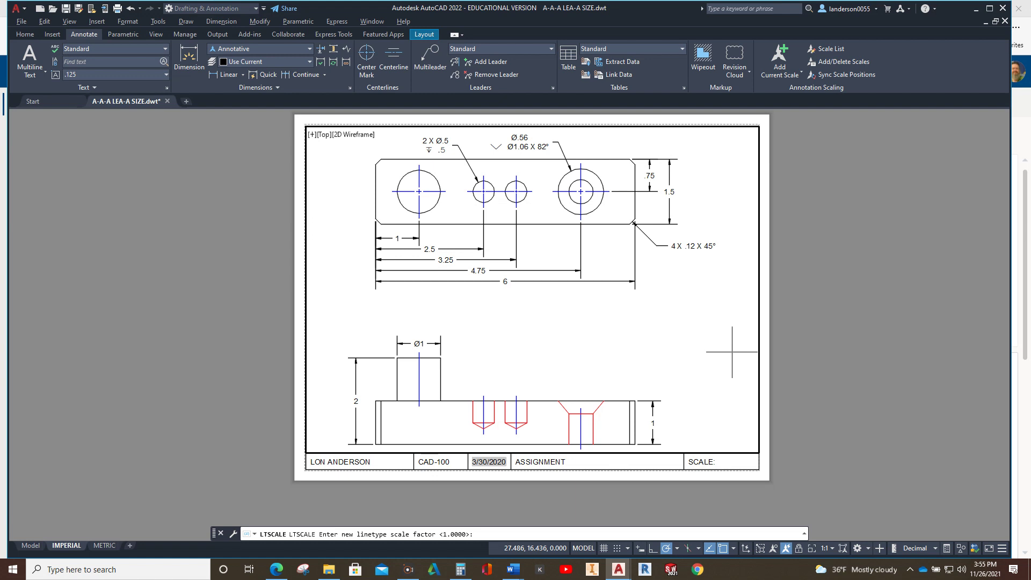
text(.5)
key(Return)
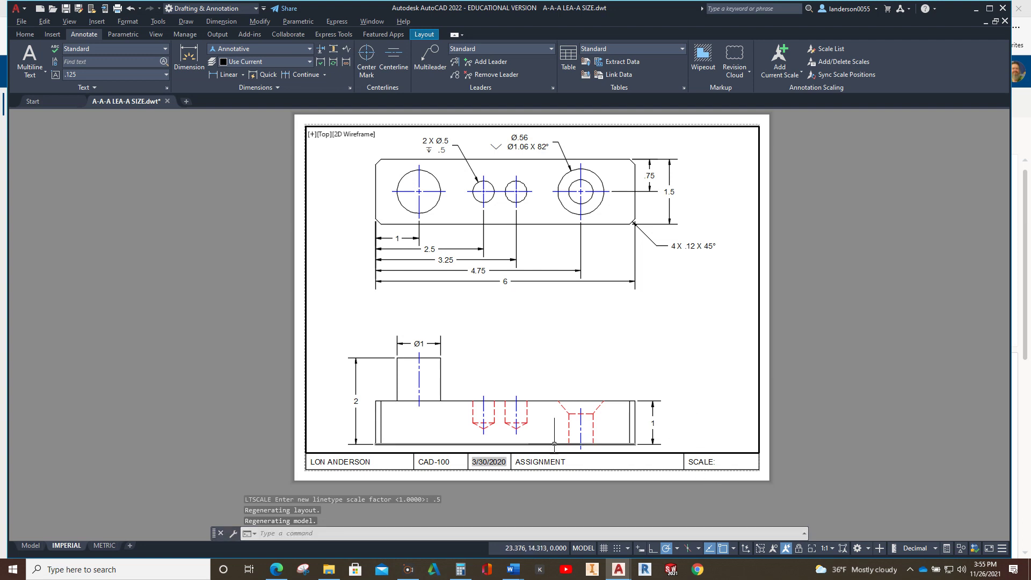
Stretch the countersunk hole's centerline in the front view upward past the plate's top edge
click(580, 435)
click(580, 409)
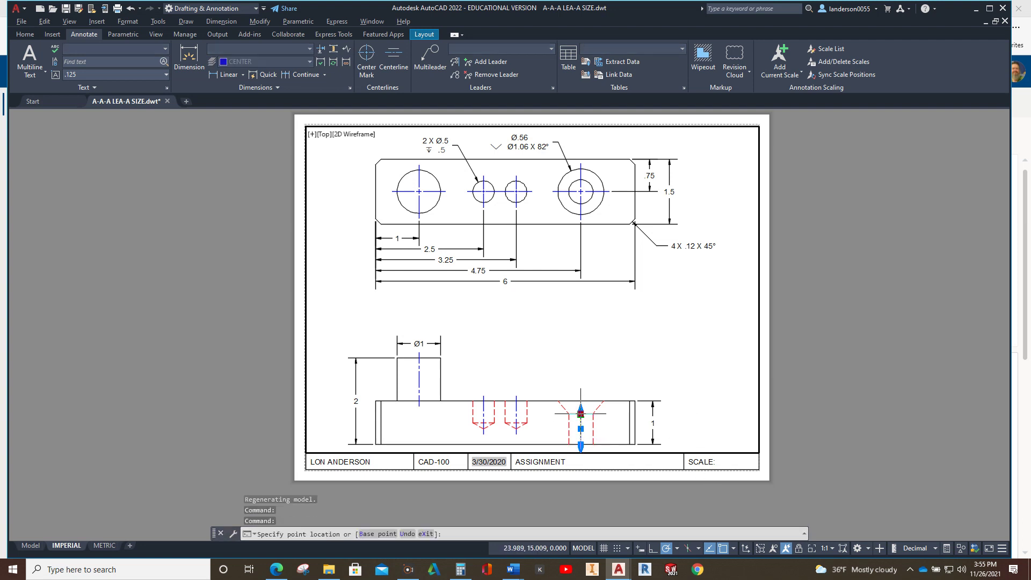
click(580, 396)
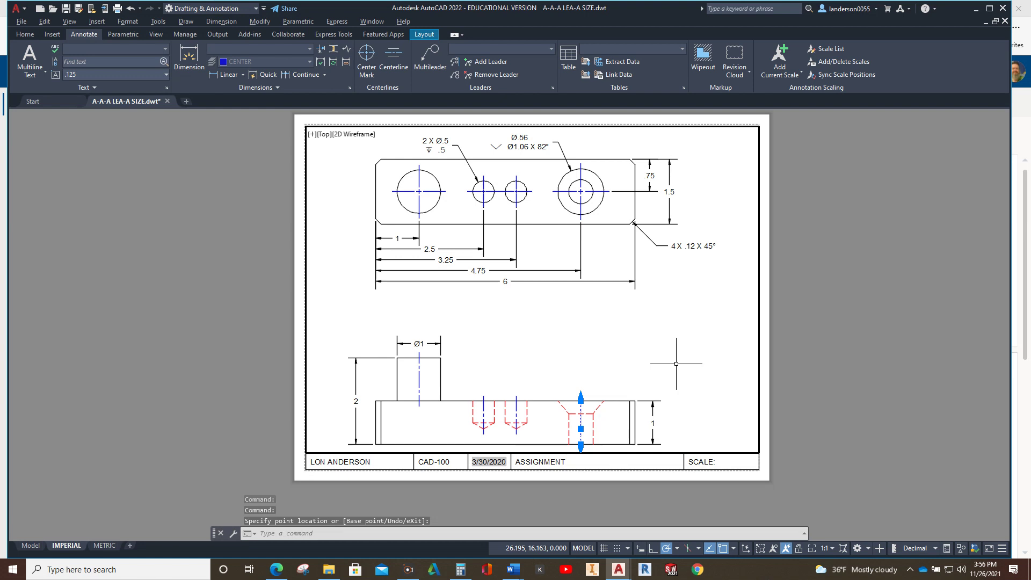
key(Escape)
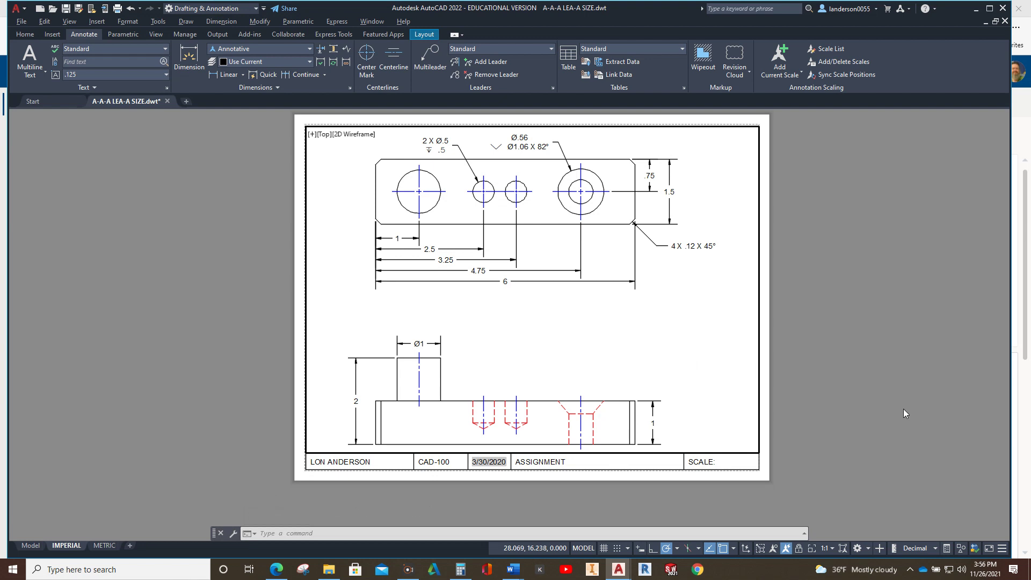
Fill in the title block with DIM EDIT TUT as the assignment and 1:1 as the scale
double_click(548, 464)
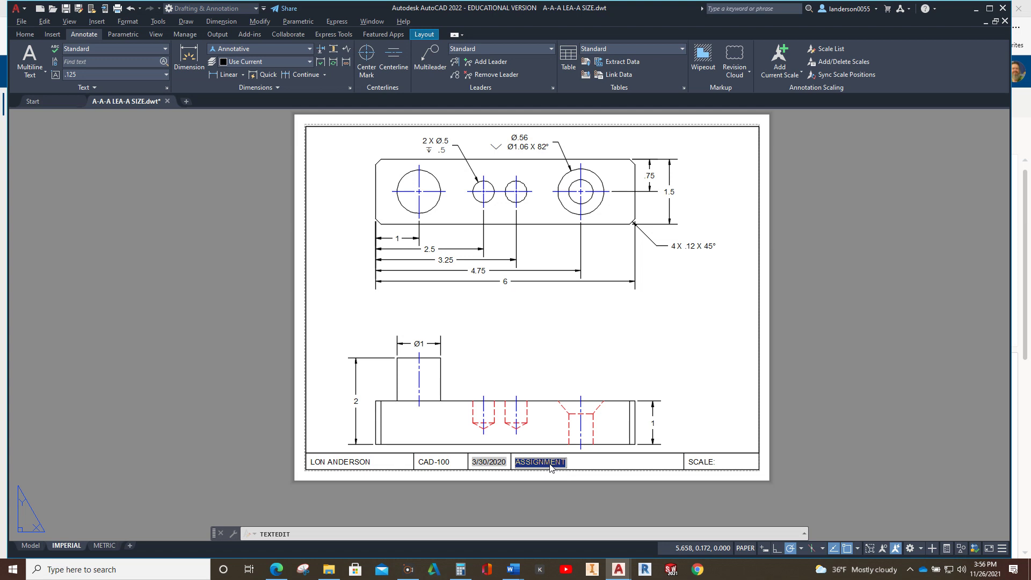
text(DIM EDIT TUT)
click(700, 462)
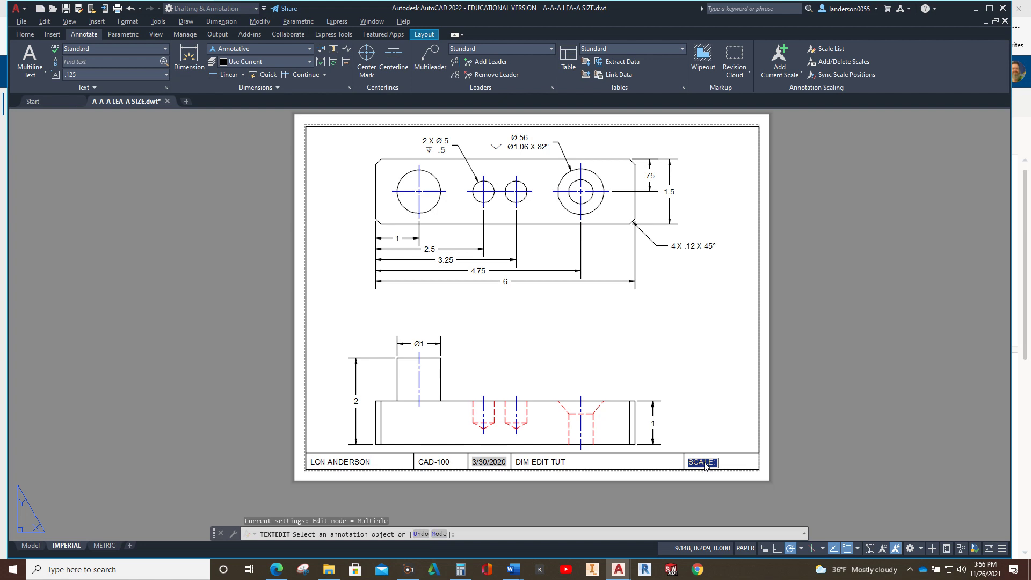
text(1:1)
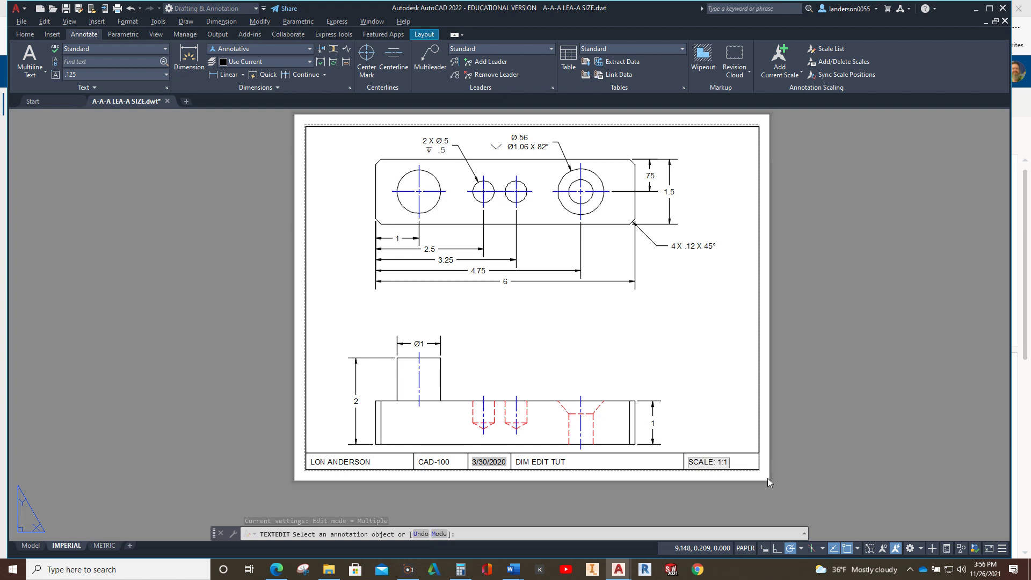
click(655, 504)
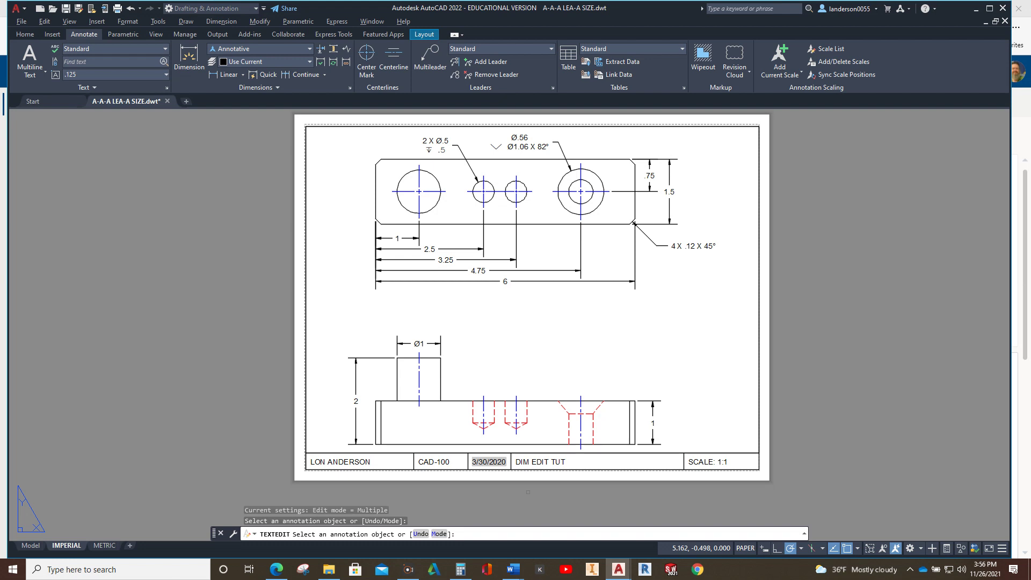
Leave text editing and update the title block's date field with UPDATEFIELD
text(at)
key(Escape)
key(Escape)
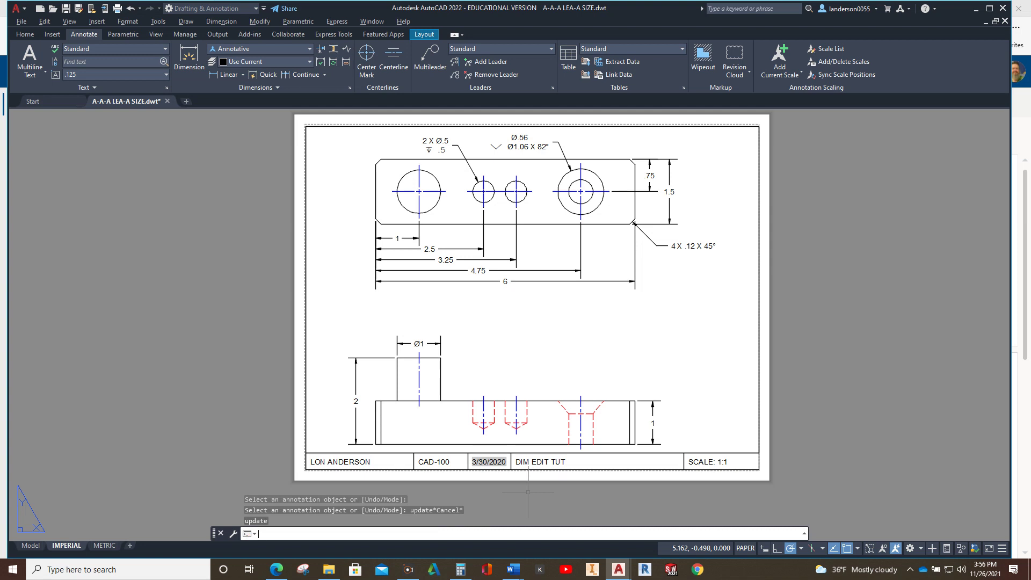
text(update)
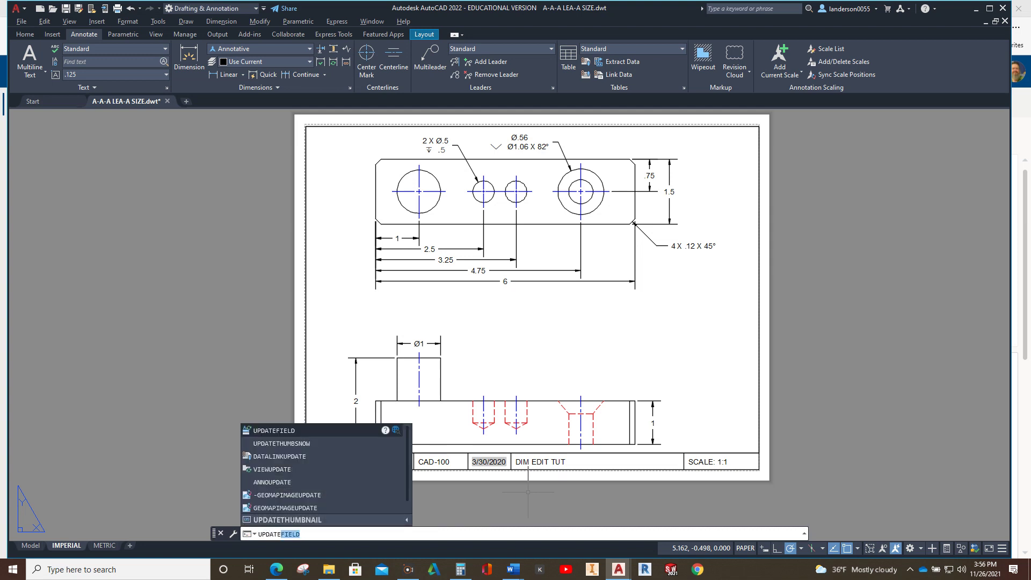
click(289, 430)
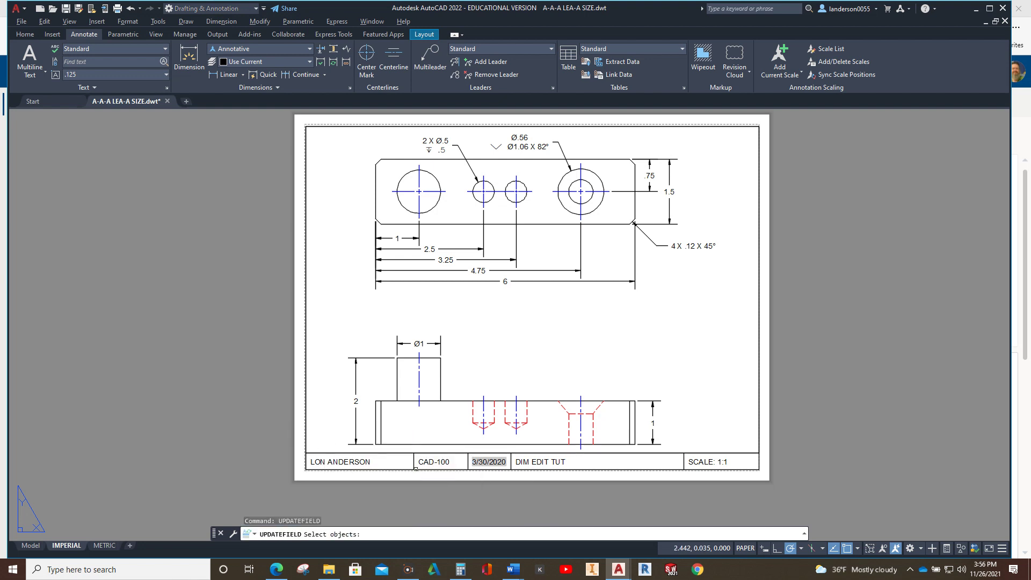
click(488, 461)
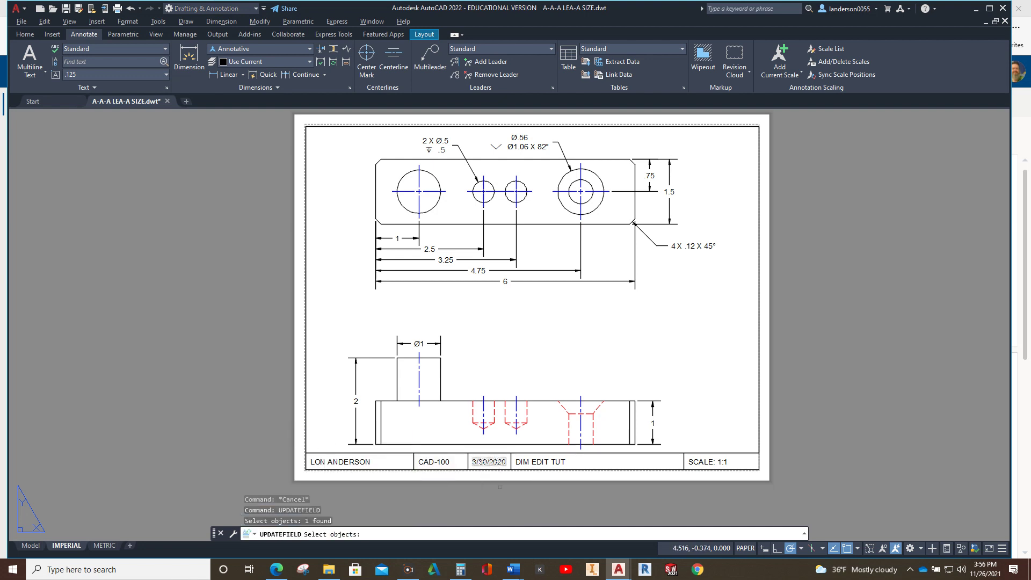
key(Return)
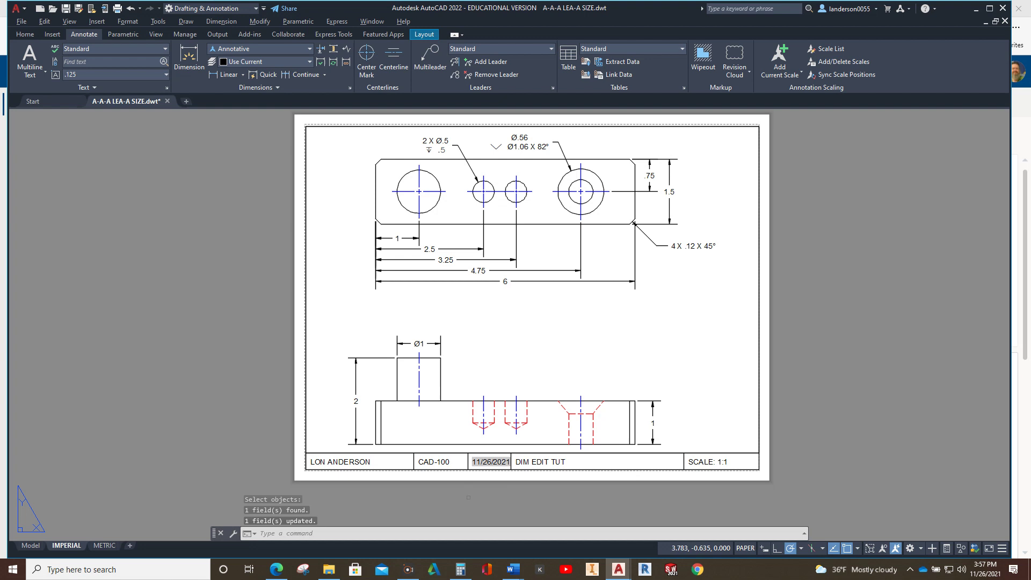